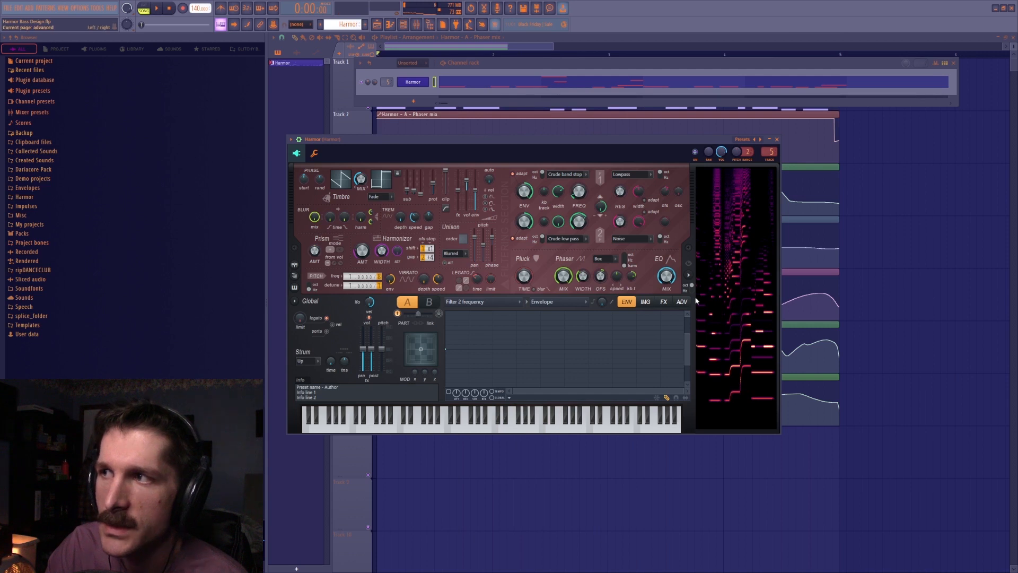
Review the finished Harmor bass patch and its mixer effects chain while playing the arrangement.
left_click(417, 29)
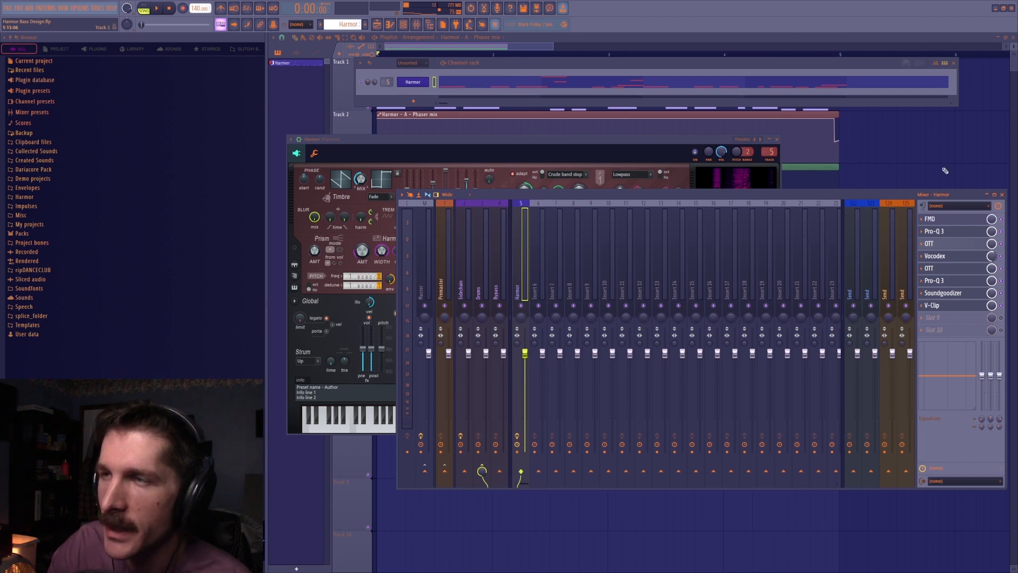
left_click(626, 149)
key("space")
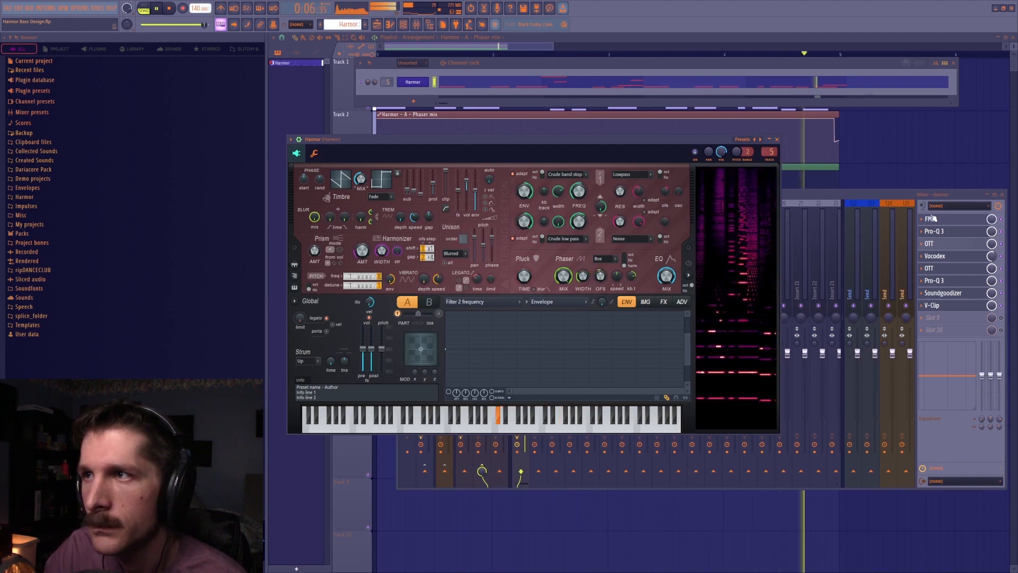
key("space")
key("F12")
Redraw the Phaser width and Phaser offset automation curves as slow, rolling waves across the whole clips.
left_click_drag(377, 201, 824, 199)
left_click_drag(377, 242, 838, 248)
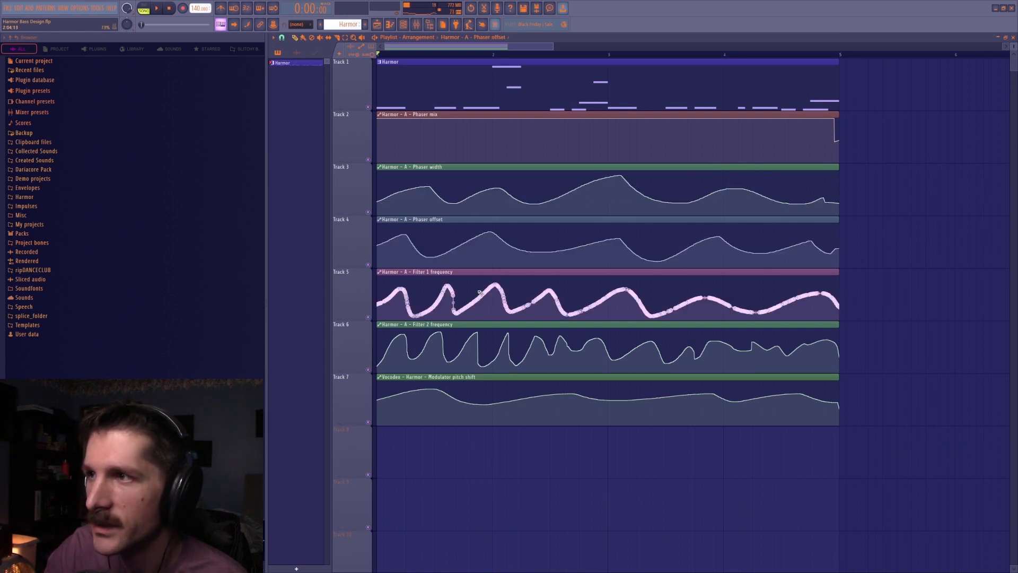
Redraw the Filter 1 and Filter 2 frequency automation curves with faster, jagged peaks along the clips.
left_click_drag(381, 295, 402, 309)
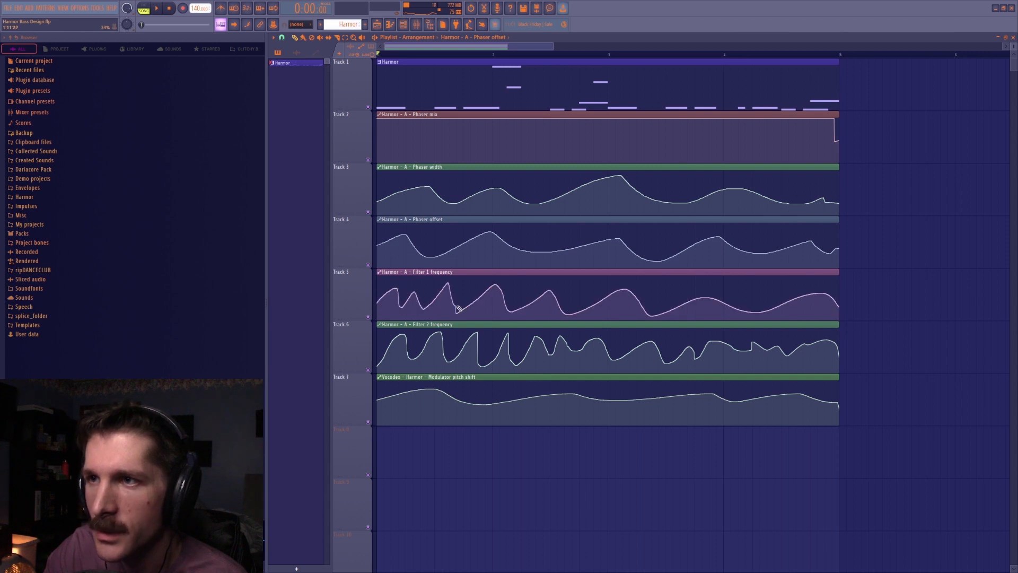
left_click_drag(527, 308, 777, 295)
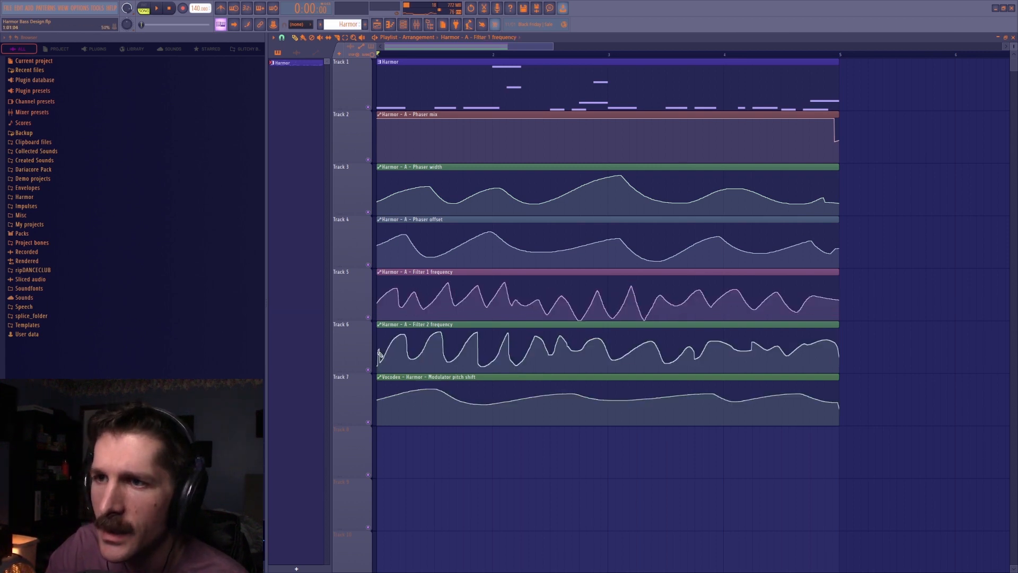
mouse_move(472, 346)
left_mouse_down()
mouse_move(679, 337)
mouse_move(751, 371)
mouse_move(823, 351)
mouse_move(839, 363)
left_mouse_up()
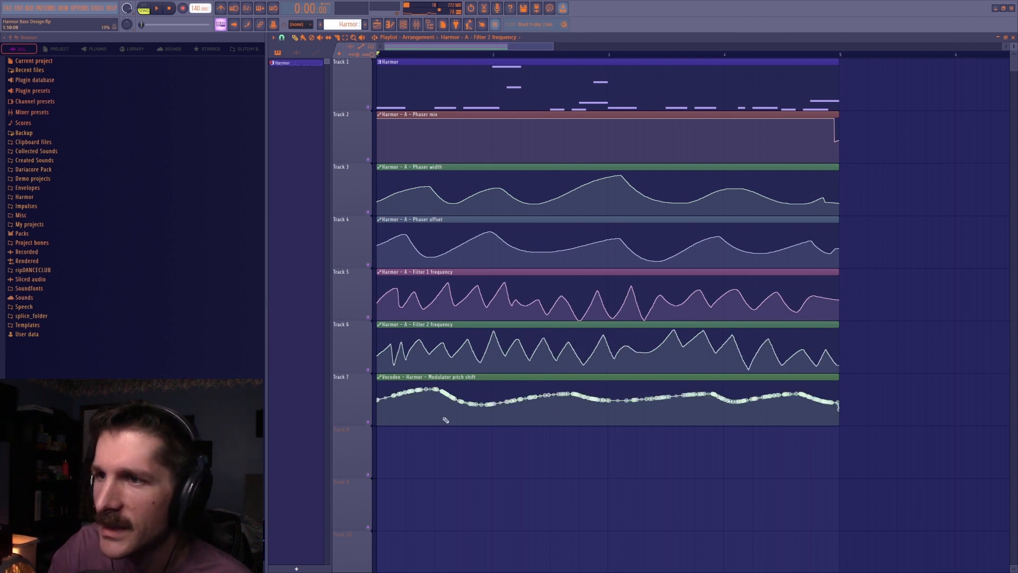
Redraw the Vocodex Modulator pitch shift automation as a series of small waves across the full clip.
mouse_move(386, 390)
left_mouse_down()
mouse_move(375, 410)
mouse_move(460, 407)
left_mouse_up()
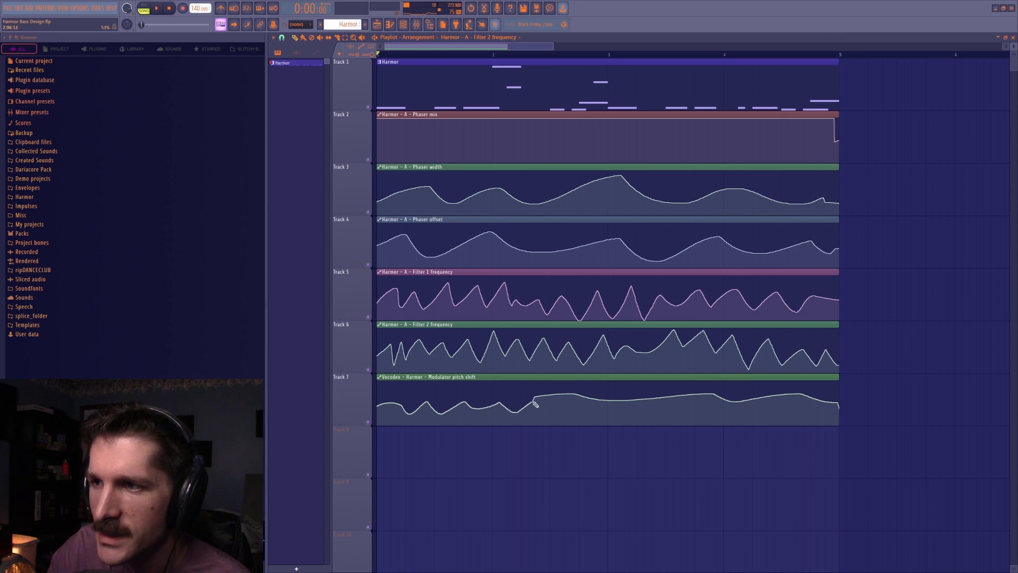
left_click_drag(535, 405, 641, 411)
left_click_drag(718, 413, 839, 408)
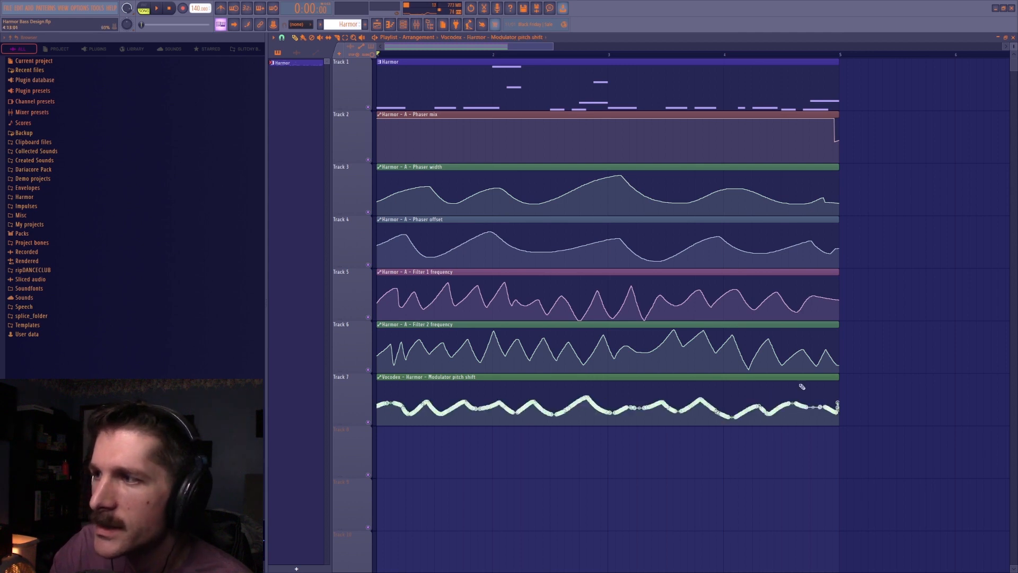
Redraw the Phaser mix automation with sharp ramps between maximum and minimum, and play the arrangement to audition it.
mouse_move(401, 138)
left_mouse_down()
mouse_move(402, 160)
mouse_move(434, 133)
mouse_move(477, 168)
left_mouse_up()
mouse_move(482, 122)
left_mouse_down()
mouse_move(480, 158)
mouse_move(540, 145)
mouse_move(623, 160)
mouse_move(619, 120)
mouse_move(688, 163)
left_mouse_up()
mouse_move(681, 123)
left_mouse_down()
mouse_move(720, 174)
mouse_move(734, 121)
mouse_move(762, 171)
mouse_move(802, 109)
mouse_move(822, 173)
left_mouse_up()
key("space")
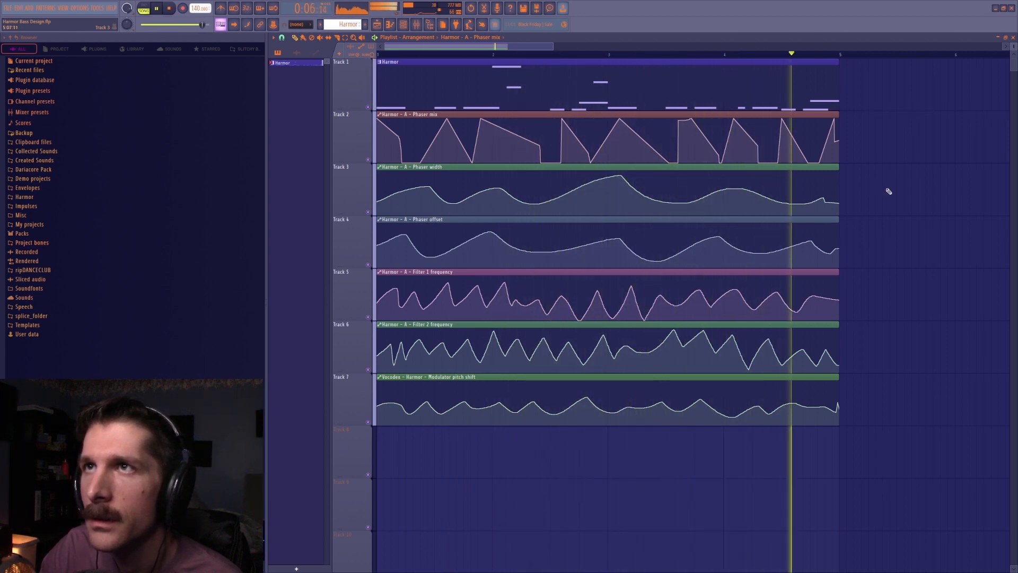
key("space")
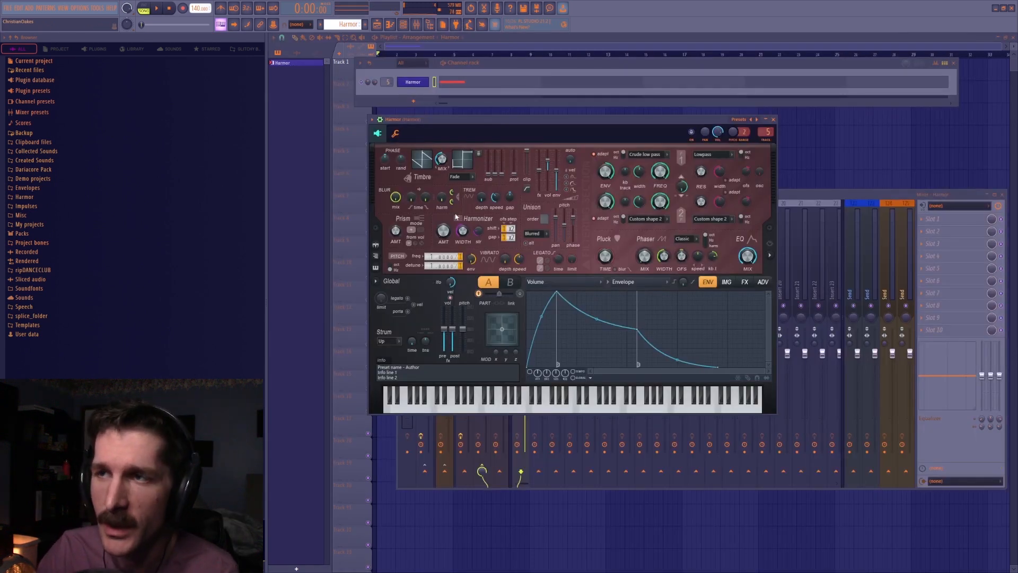
Check the single Harmor note in the new project and adjust the frequency divider in Harmor's pitch section.
left_click(452, 83)
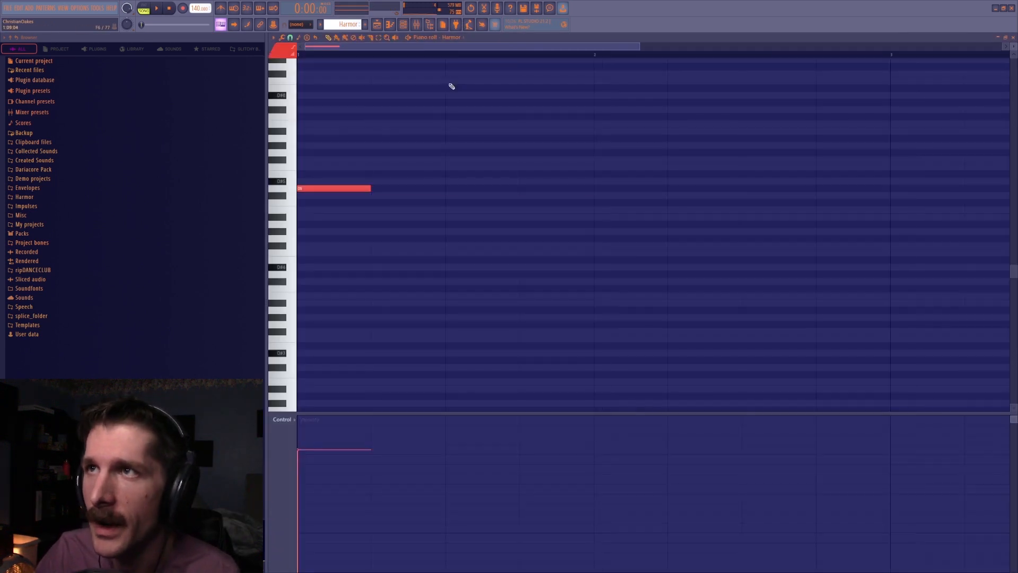
left_click(403, 26)
left_click(419, 82)
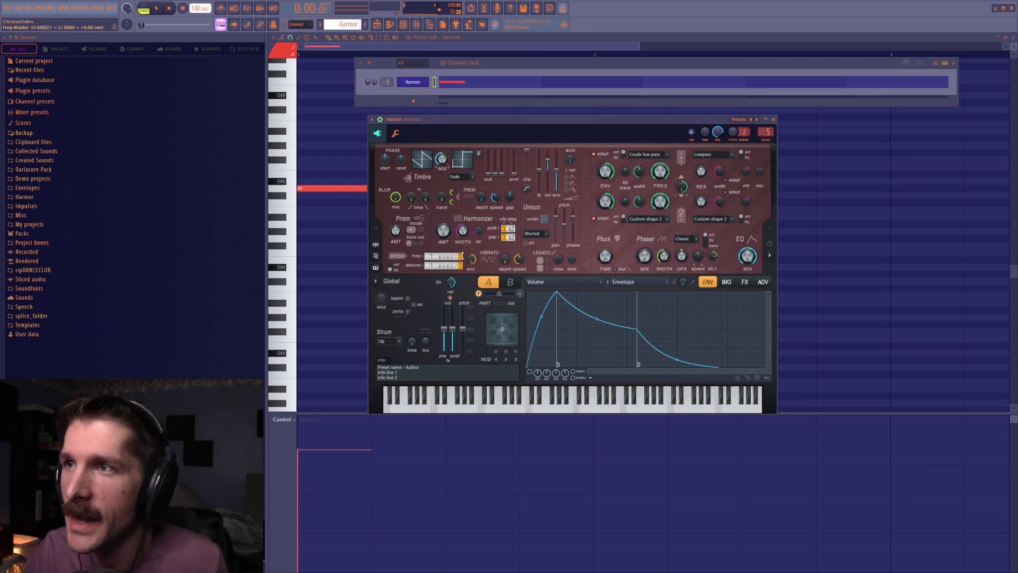
left_click_drag(462, 256, 462, 248)
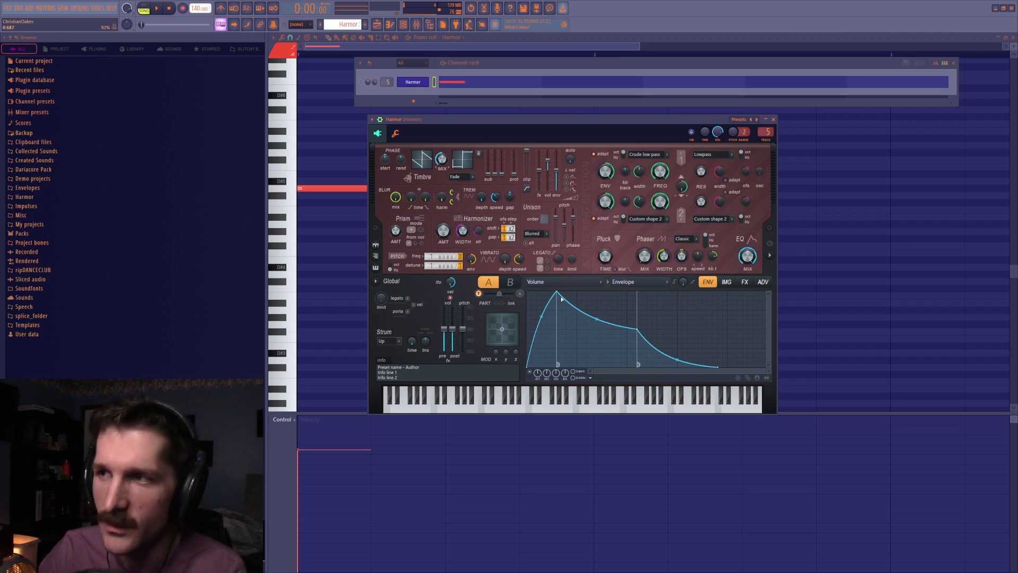
Shorten Harmor's volume envelope to a near-instant attack and very quick release, and audition the note.
left_click_drag(559, 292, 531, 288)
left_click_drag(639, 330, 553, 397)
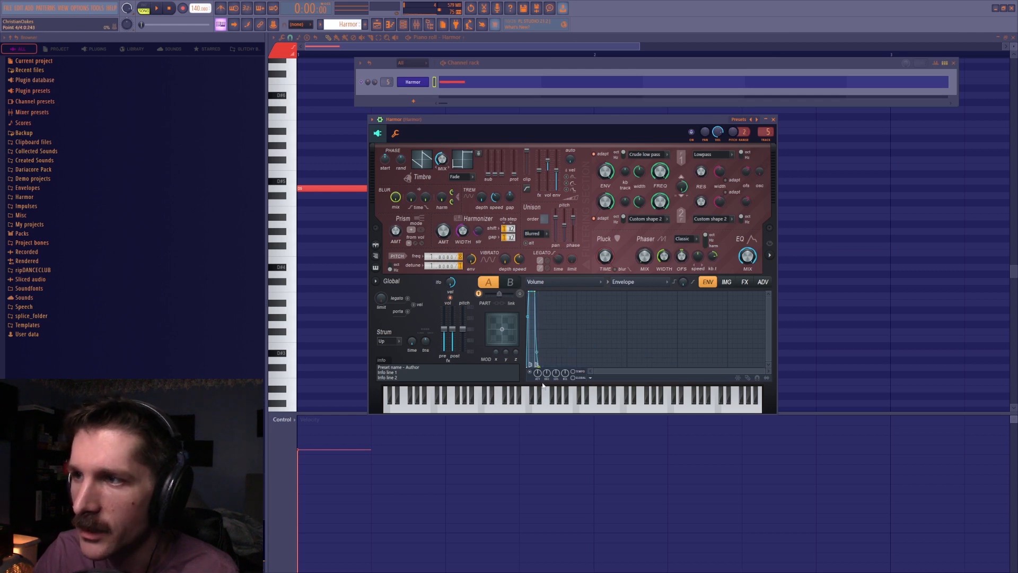
left_click_drag(522, 119, 523, 113)
key("space")
key("space")
Load FMD into the first effect slot of Harmor's mixer track and set its output to 28%.
left_click(766, 124)
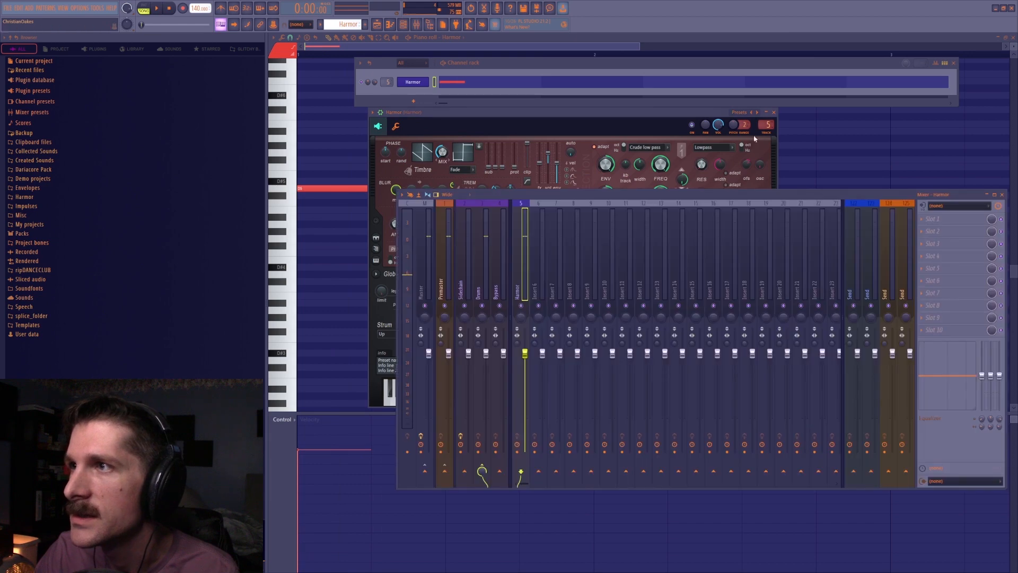
left_click(926, 219)
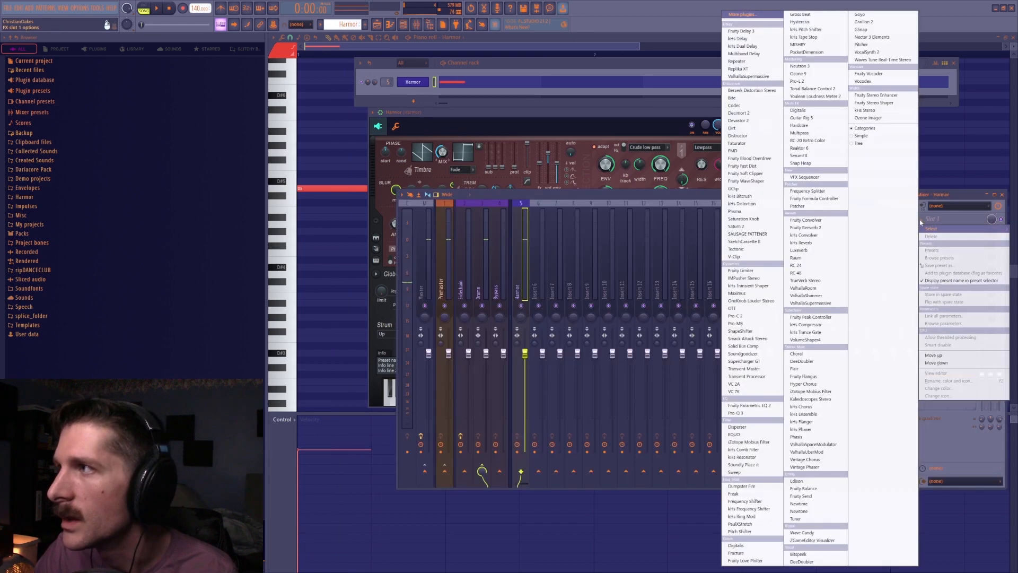
left_click(729, 151)
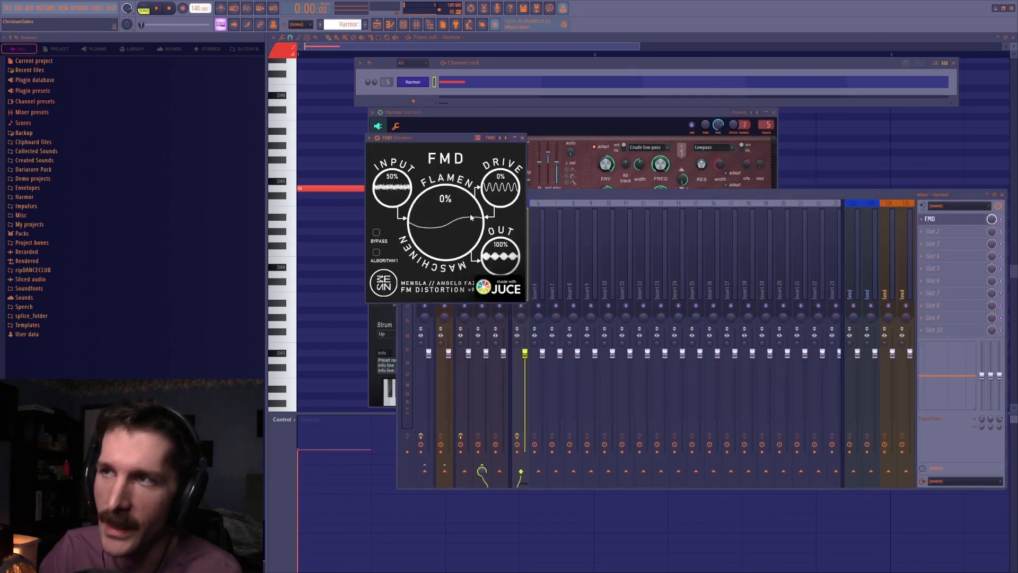
left_click_drag(497, 303, 497, 326)
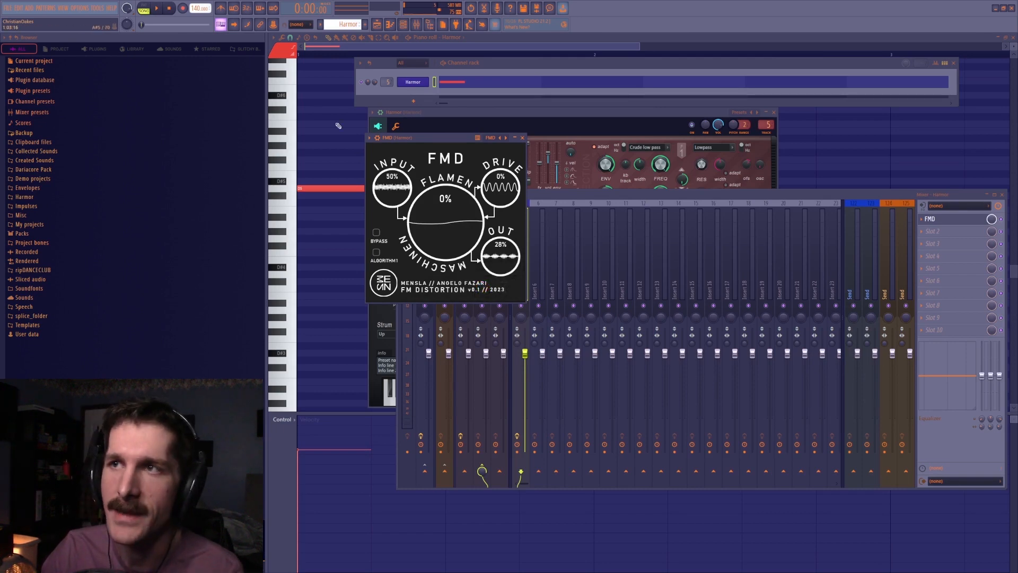
Place the spectrogram window beside the FMD plugin and play the note to view its spectrum.
left_click_drag(0, 318, 711, 250)
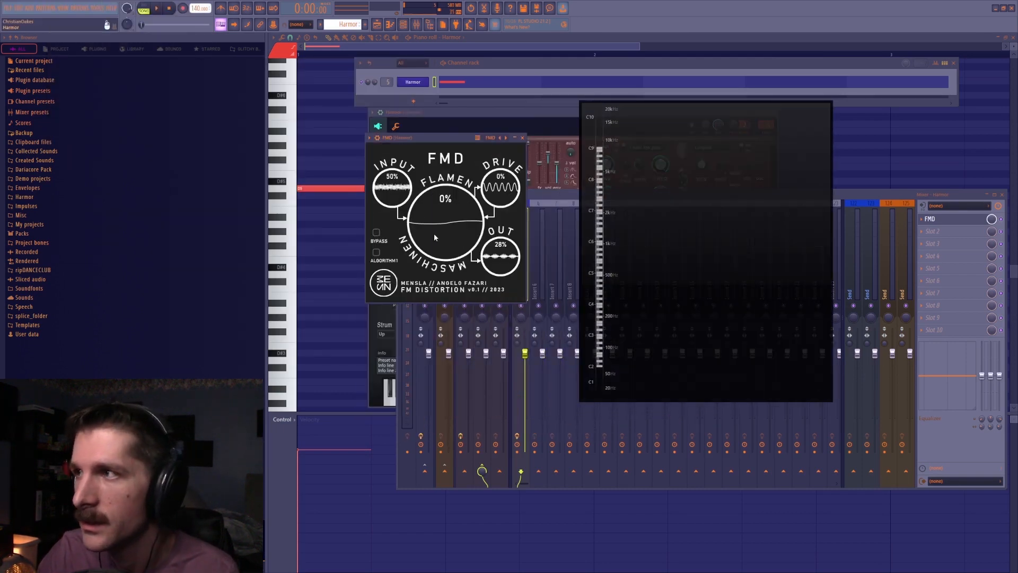
left_click_drag(476, 137, 479, 144)
key("space")
key("space")
Set FMD's Flamen Maschinen amount to 84% and audition the distorted note.
mouse_move(453, 233)
left_mouse_down()
mouse_move(463, 207)
mouse_move(456, 217)
left_mouse_up()
key("space")
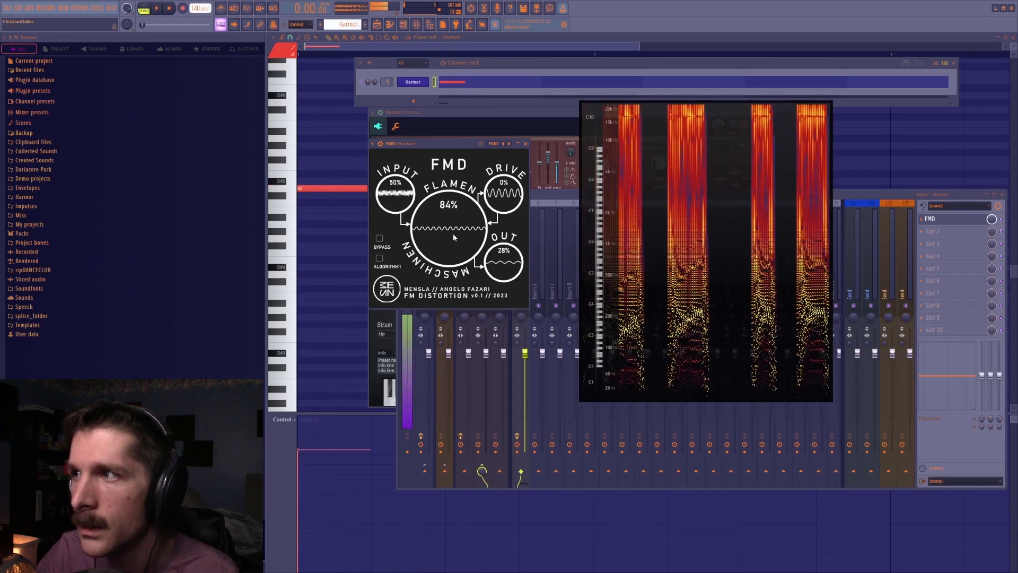
key("space")
Transpose the Harmor note up one octave in the piano roll and audition it.
left_click(336, 187)
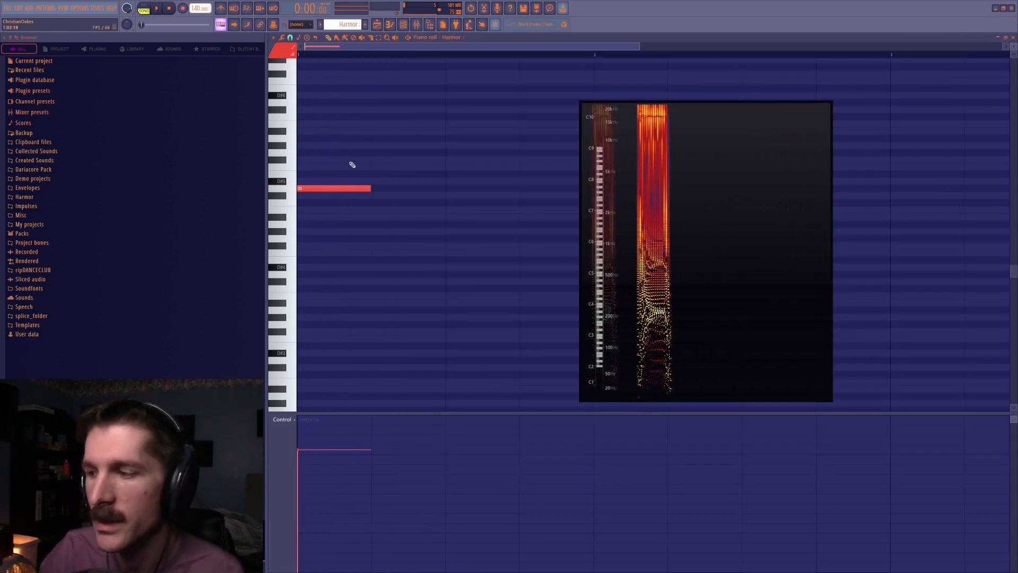
key("ctrl+Up")
key("space")
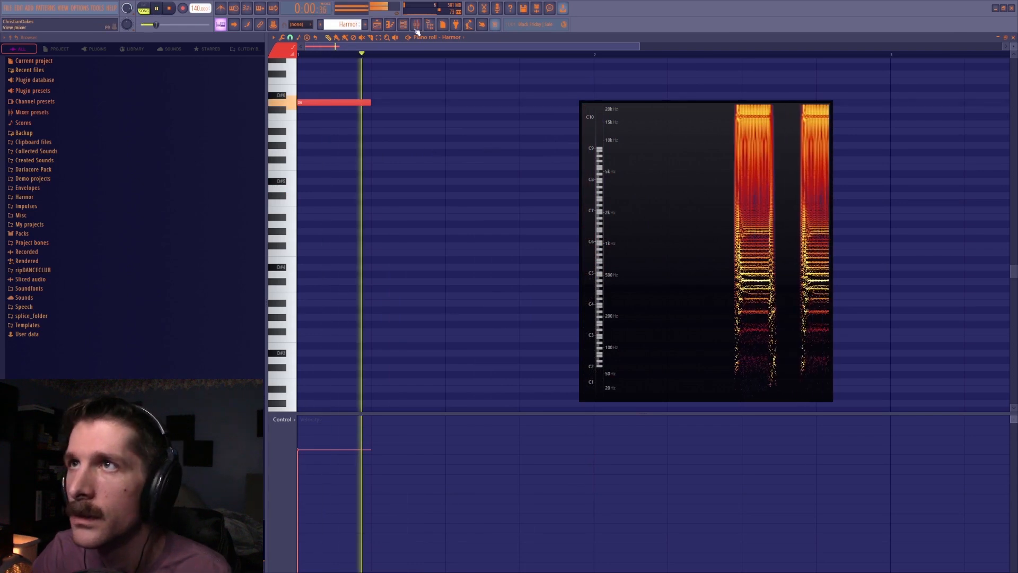
key("space")
Reopen FMD, set its Flamen Maschinen amount to 50% and its Drive to 30%, auditioning the note.
key("F9")
left_click(932, 219)
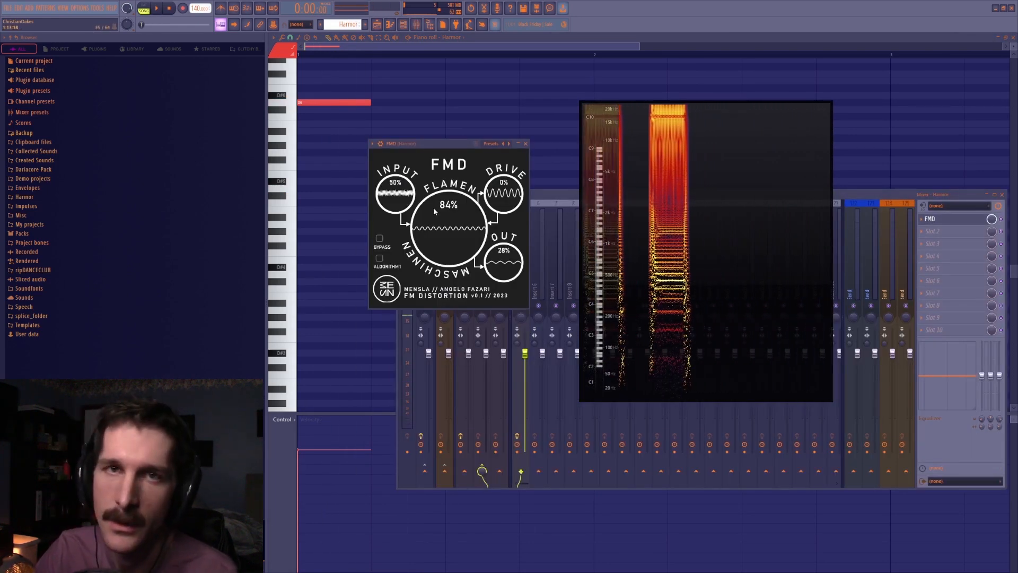
double_click(434, 232)
key("space")
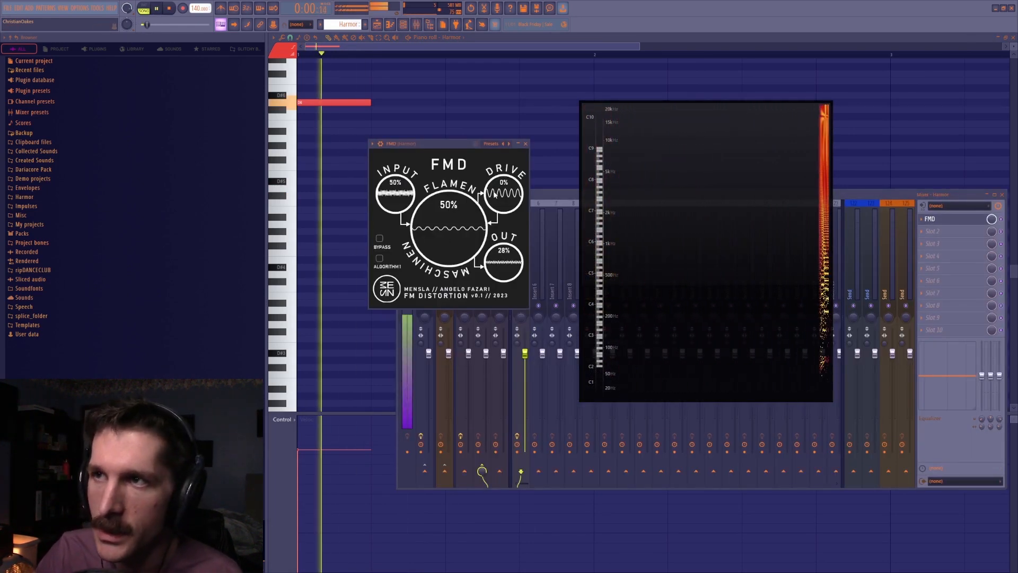
left_click_drag(499, 198, 497, 222)
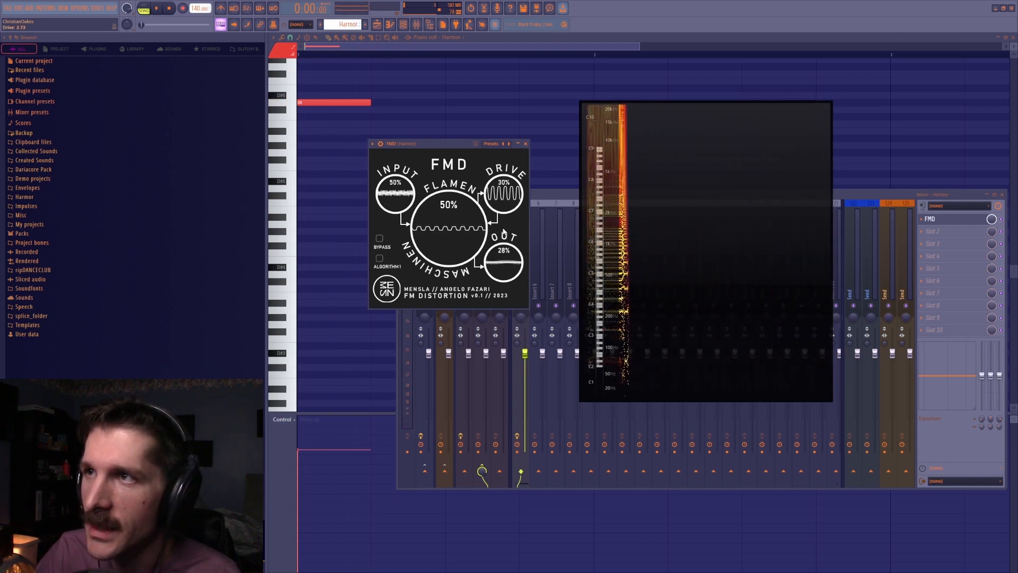
Set FMD's Flamen Maschinen amount to 67% and switch it to Algorithm 2, auditioning the note.
left_click_drag(451, 243, 457, 227)
key("space")
key("space")
key("space")
key("space")
Set FMD's Input to 25% and audition the note.
left_click_drag(395, 194, 402, 219)
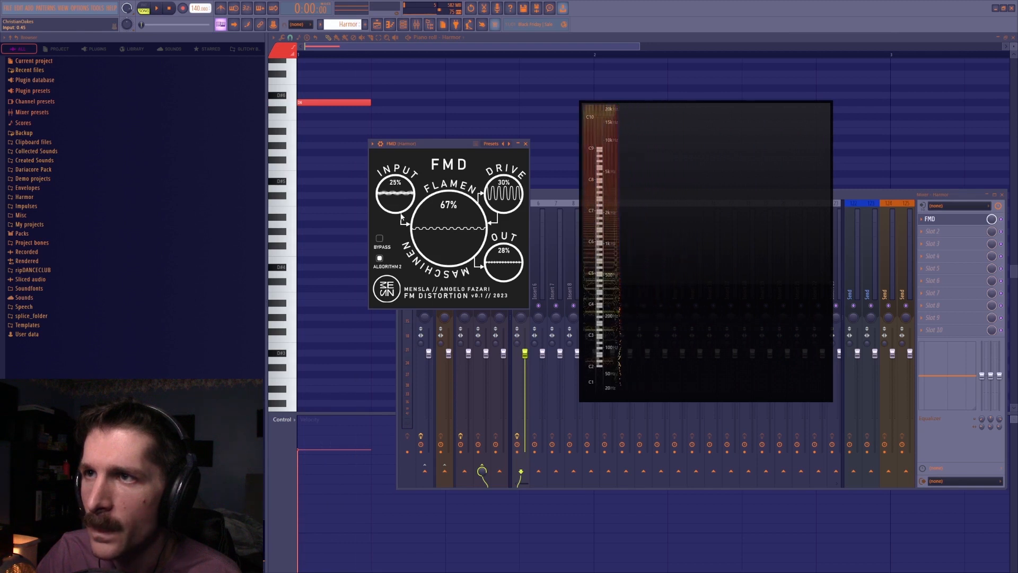
key("space")
key("space")
Set FMD's Flamen Maschinen amount to 60% and play the note several times to check the tone.
mouse_move(465, 238)
left_mouse_down()
mouse_move(476, 212)
mouse_move(456, 247)
mouse_move(460, 232)
left_mouse_up()
key("space")
key("space")
key("space")
key("space")
key("space")
key("space")
Set FMD's Output to 65% and audition the note.
left_click_drag(507, 276, 515, 251)
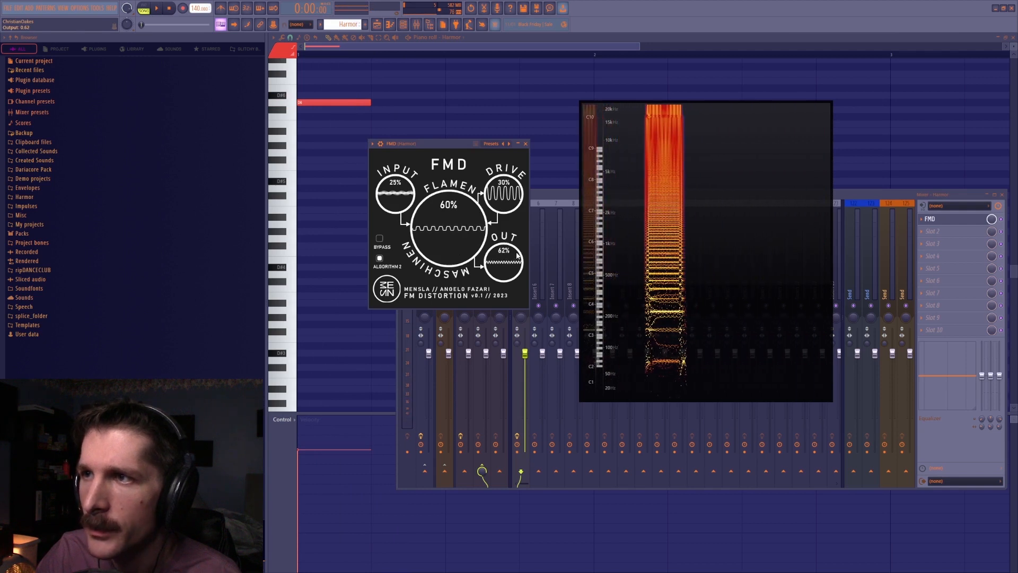
key("space")
key("space")
Reposition the spectrogram and transpose the Harmor note back down one octave in the piano roll.
left_click_drag(761, 260, 736, 264)
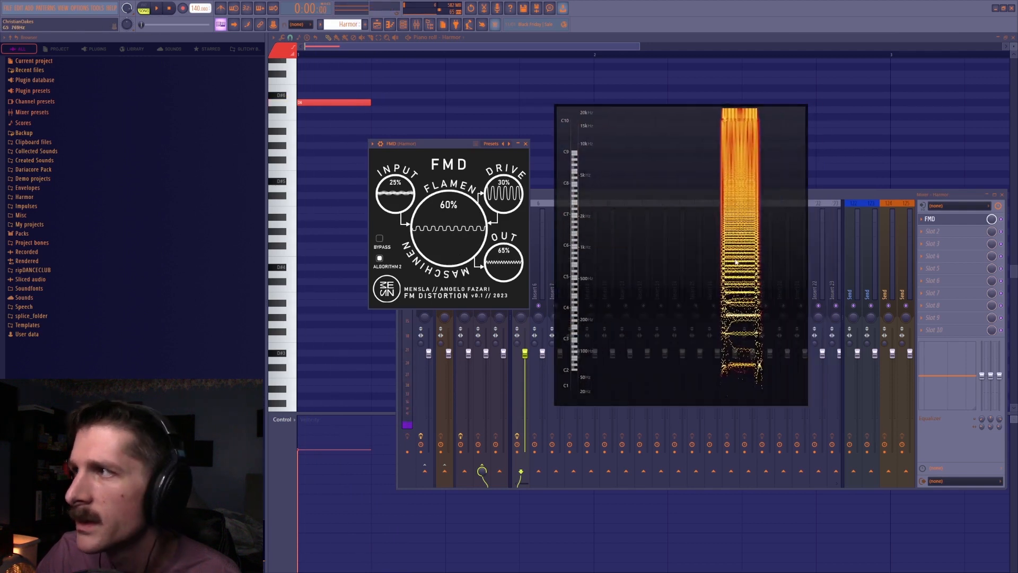
right_click(401, 82)
key("ctrl+Down")
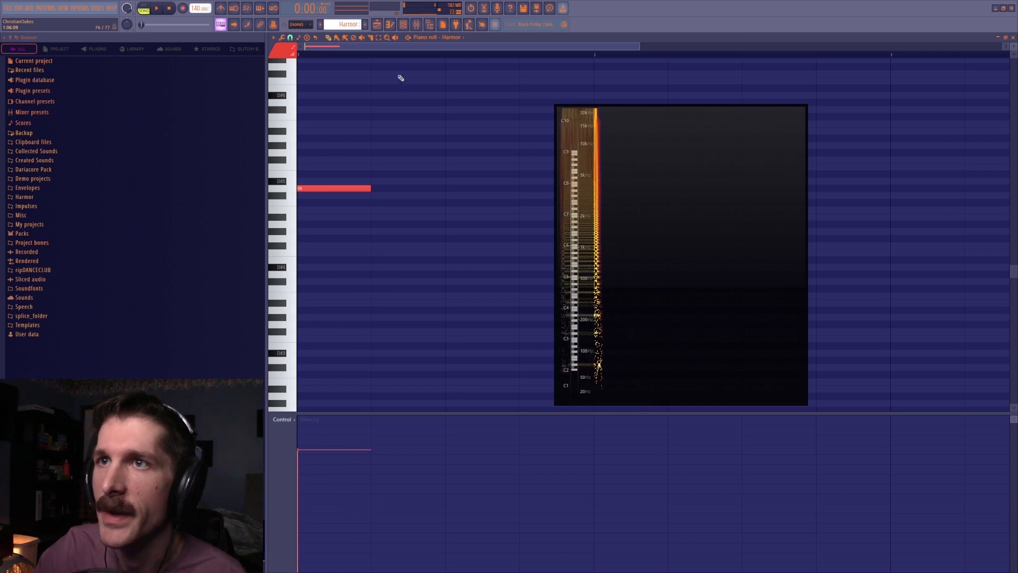
Load Pro-Q 3 into the second effect slot of Harmor's mixer track.
key("F9")
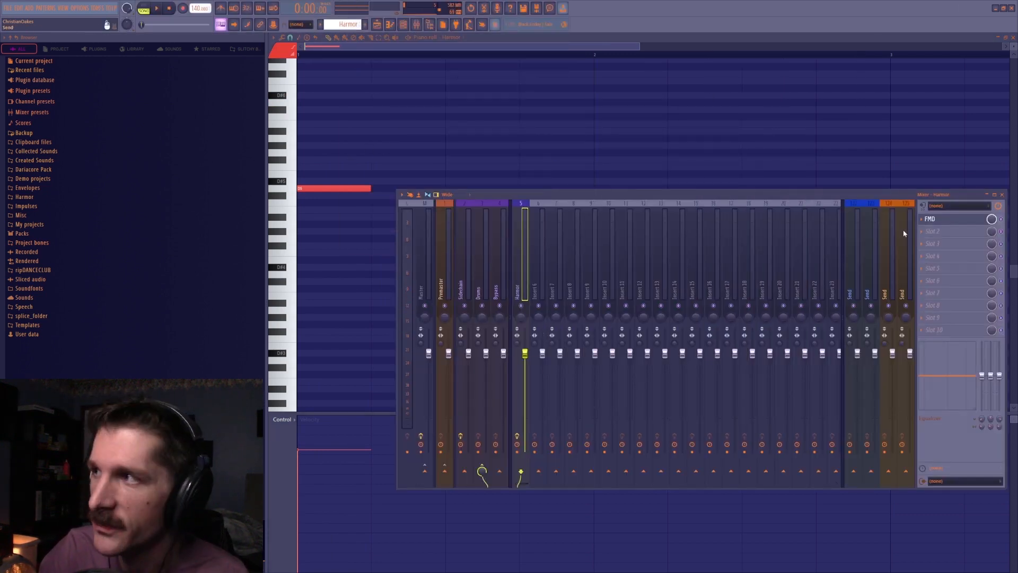
left_click(931, 233)
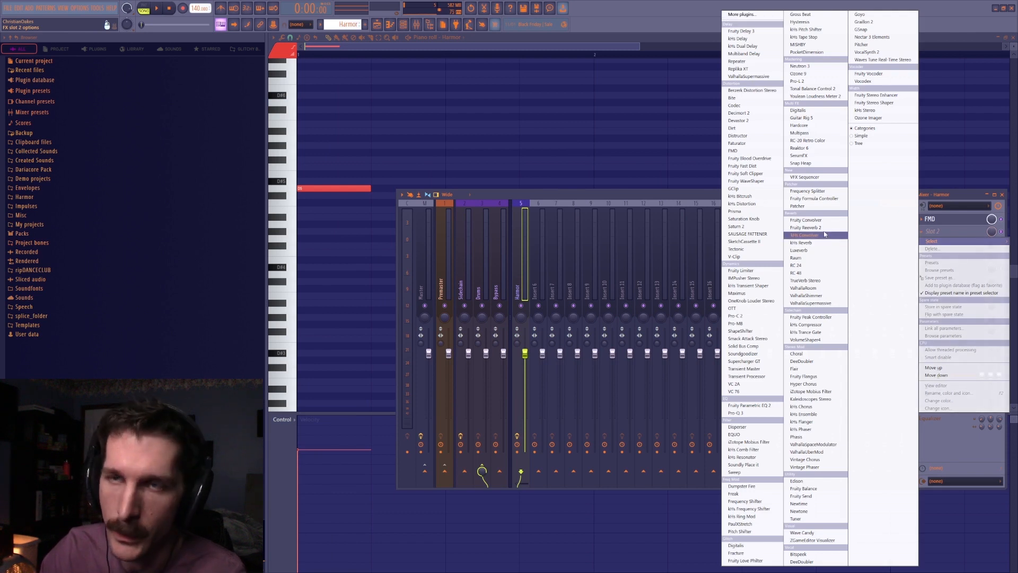
left_click(762, 414)
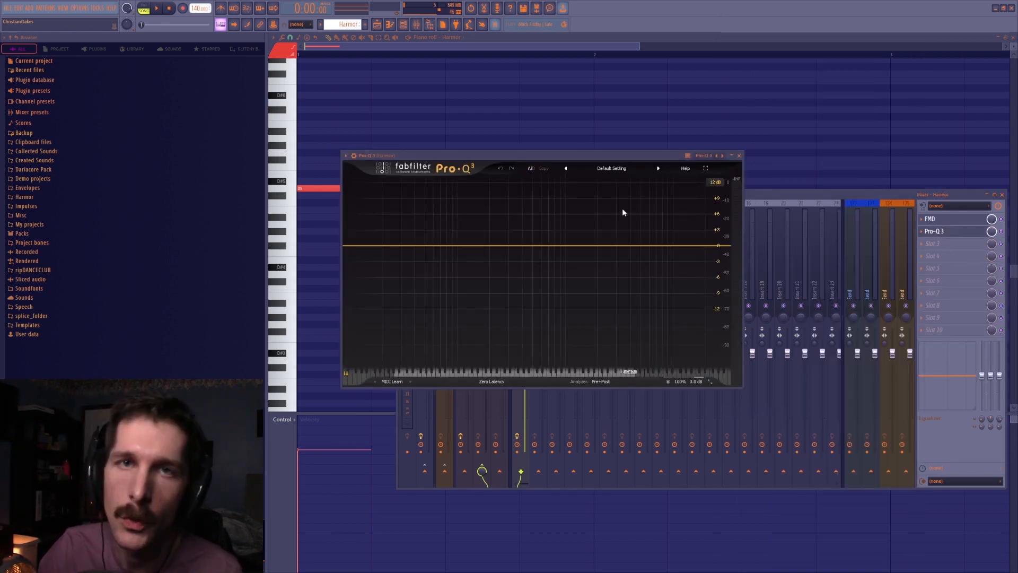
Load OTT into the third effect slot of Harmor's mixer track and reposition its window.
left_click(921, 245)
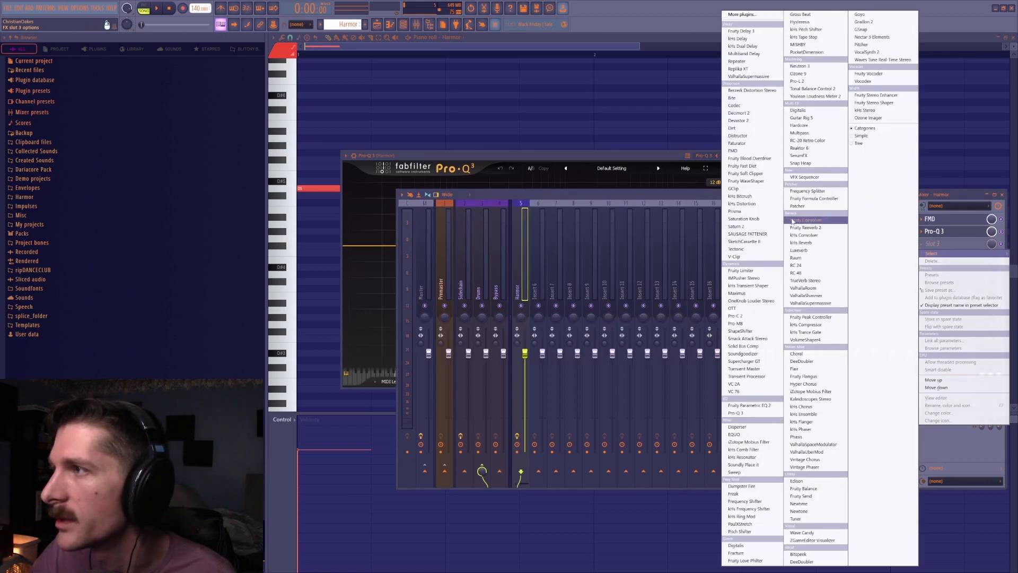
left_click(735, 309)
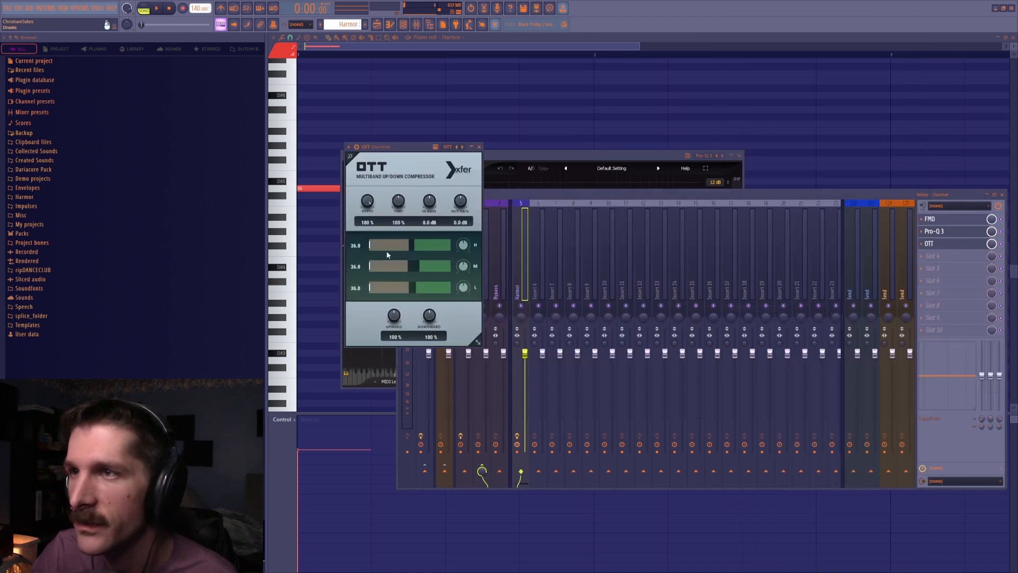
left_click_drag(402, 149, 429, 146)
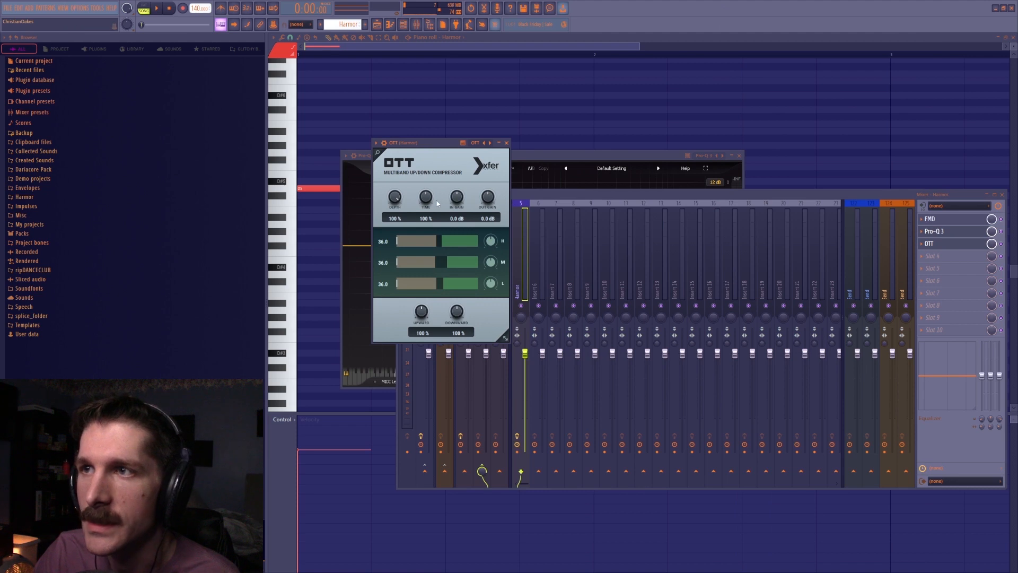
Raise OTT's thresholds on the high, mid and low bands and audition the note.
left_click_drag(447, 262, 474, 286)
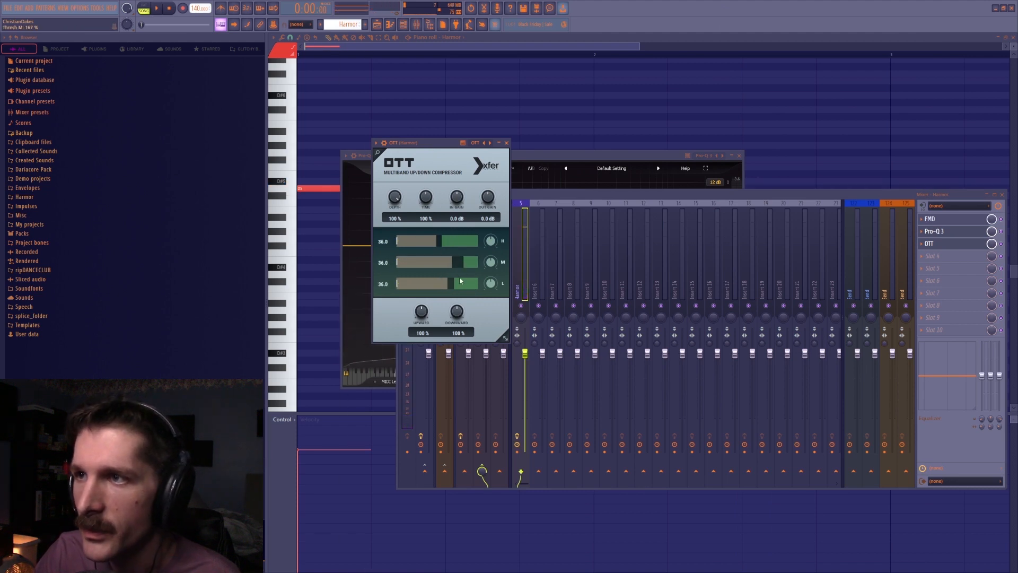
key("space")
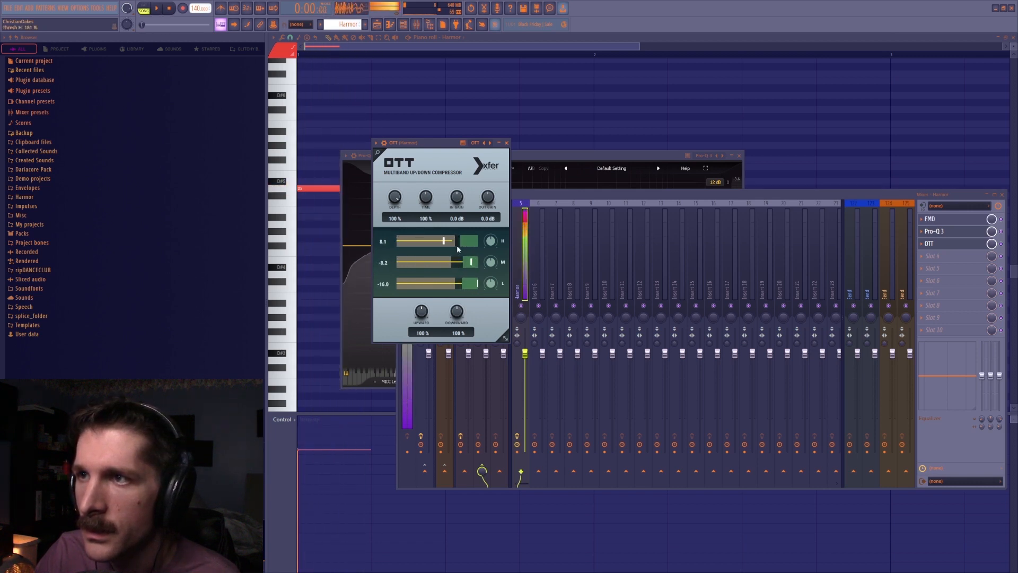
key("space")
Set OTT's Time to 613% while auditioning the note.
left_click_drag(426, 198, 431, 167)
key("space")
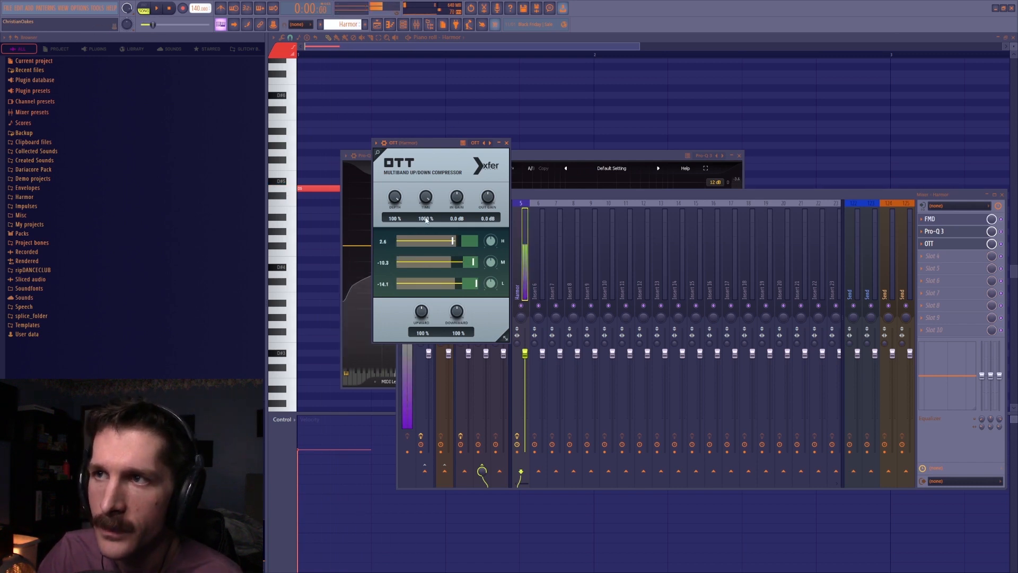
key("space")
scroll(425, 197, "up", 3)
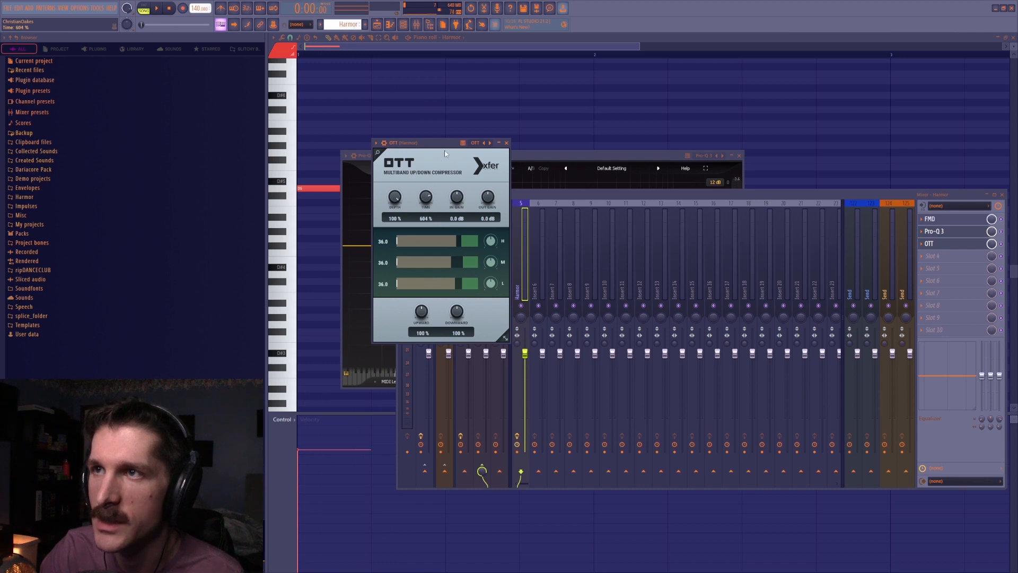
key("space")
key("space")
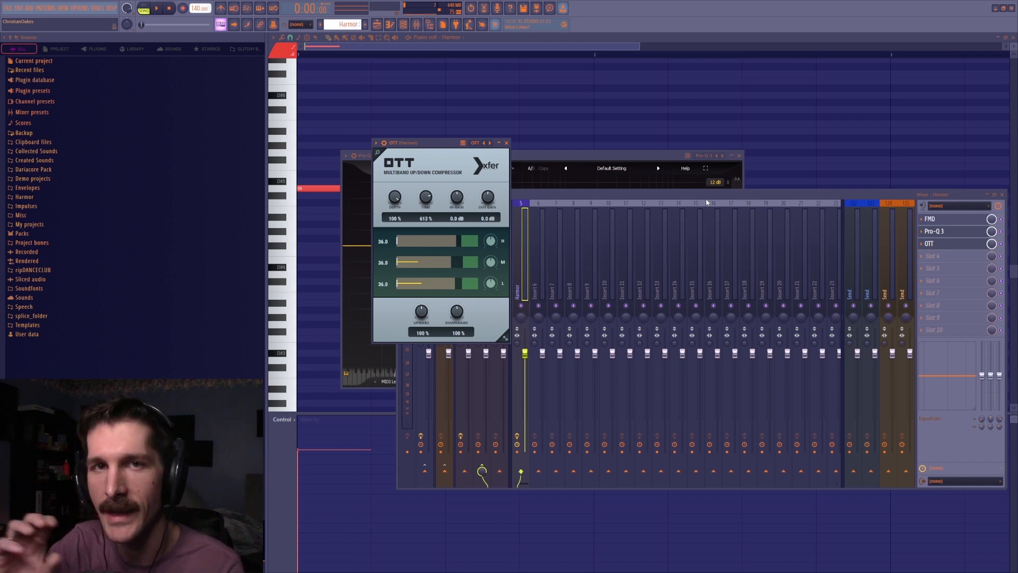
Show the channel rack, open Harmor's editor and reposition it, with the Pro-Q 3 window closed.
left_click(405, 25)
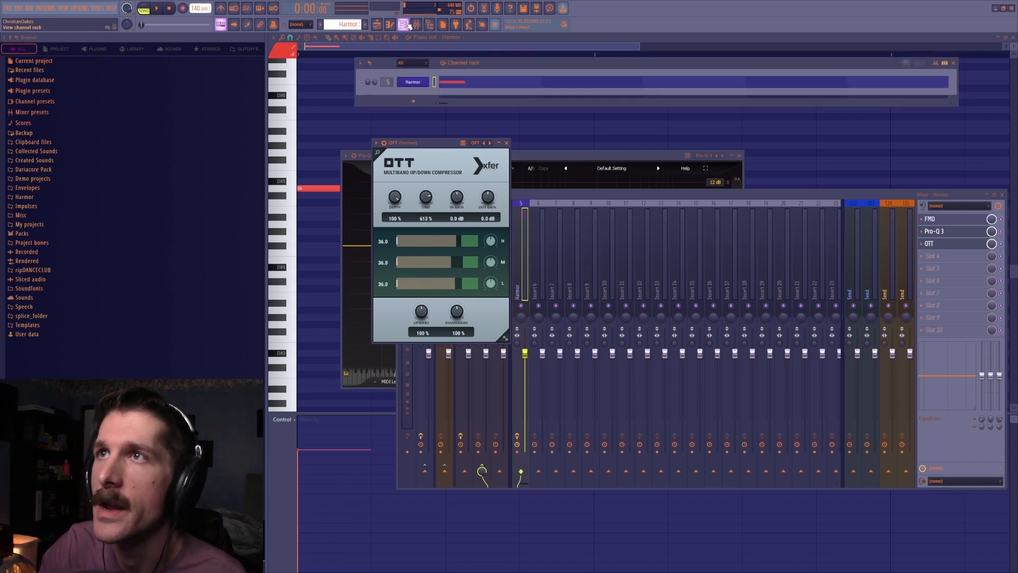
left_click(413, 83)
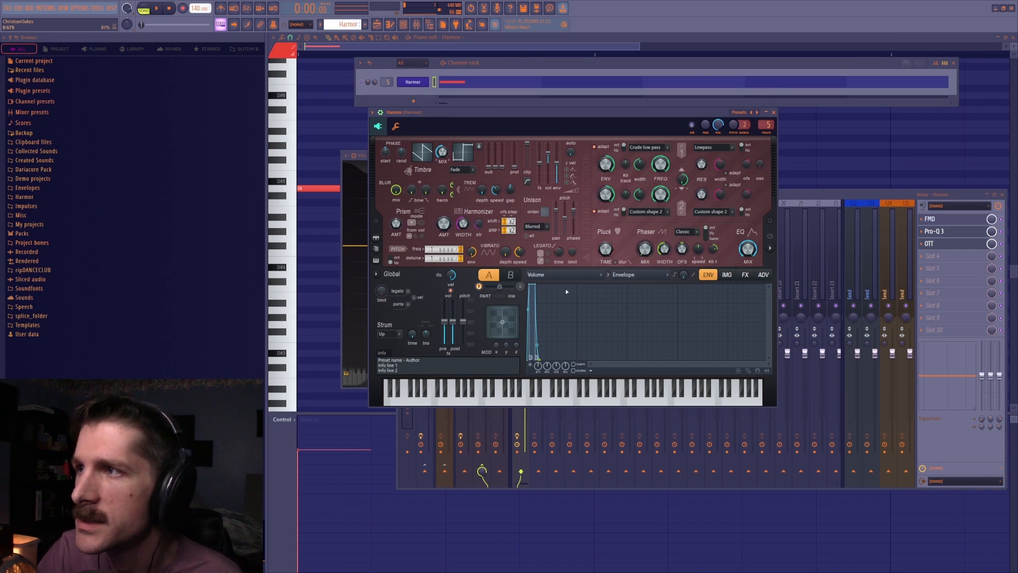
left_click_drag(555, 122, 549, 116)
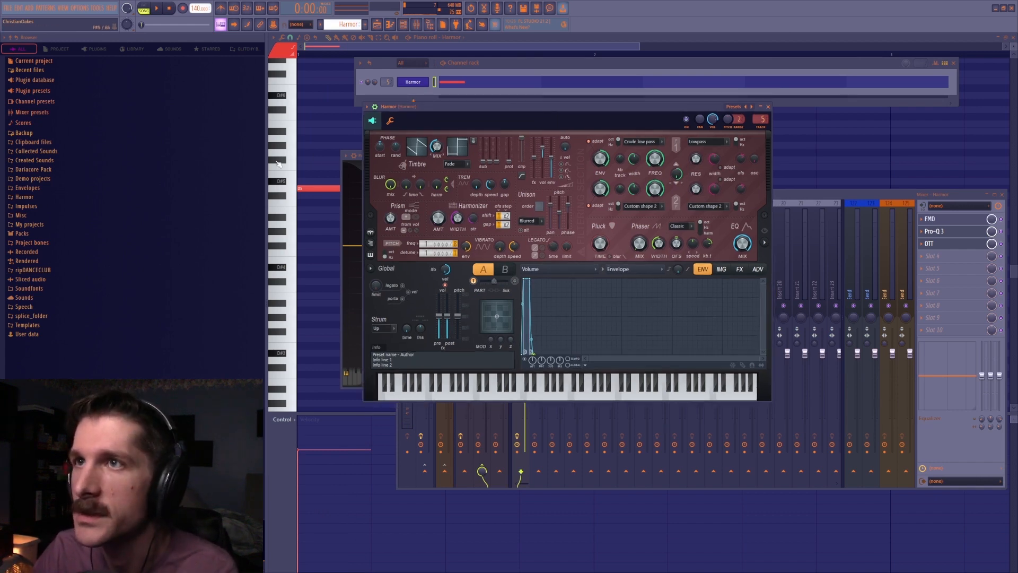
left_click(354, 186)
left_click(740, 155)
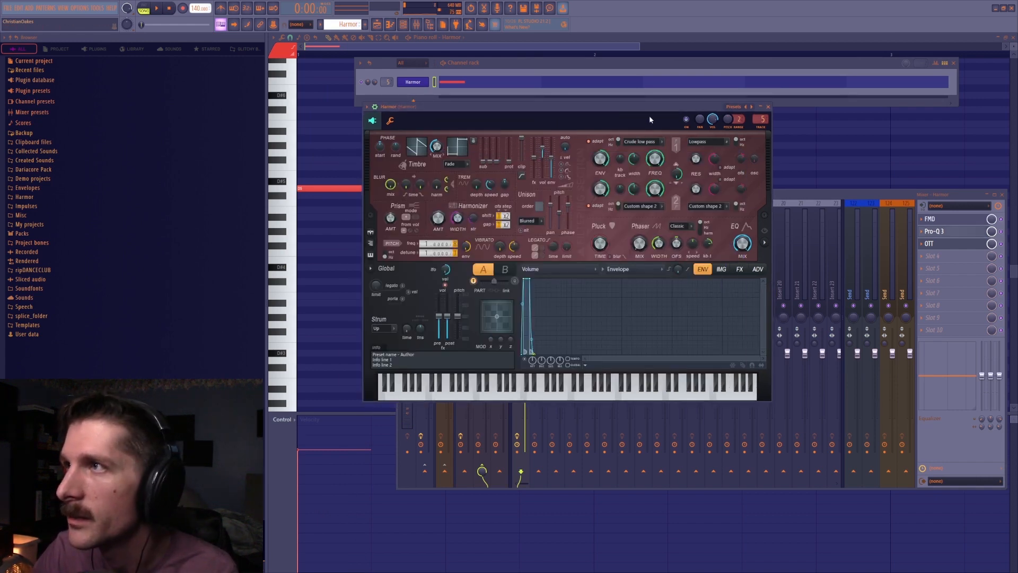
left_click_drag(634, 108, 613, 118)
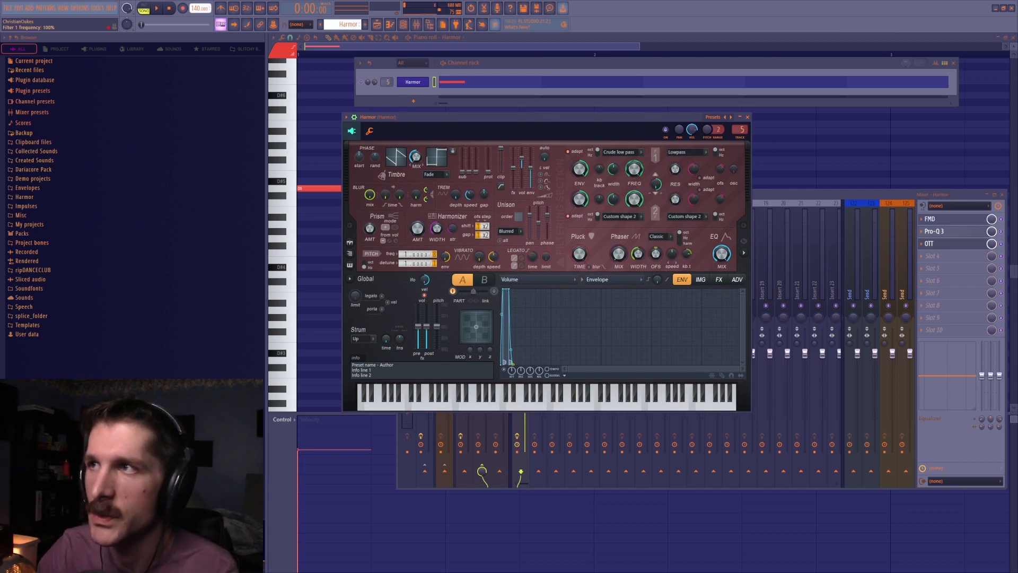
Show Harmor's spectral display and adjust the filter 1 & 2 parallel-serial mix.
left_click(745, 254)
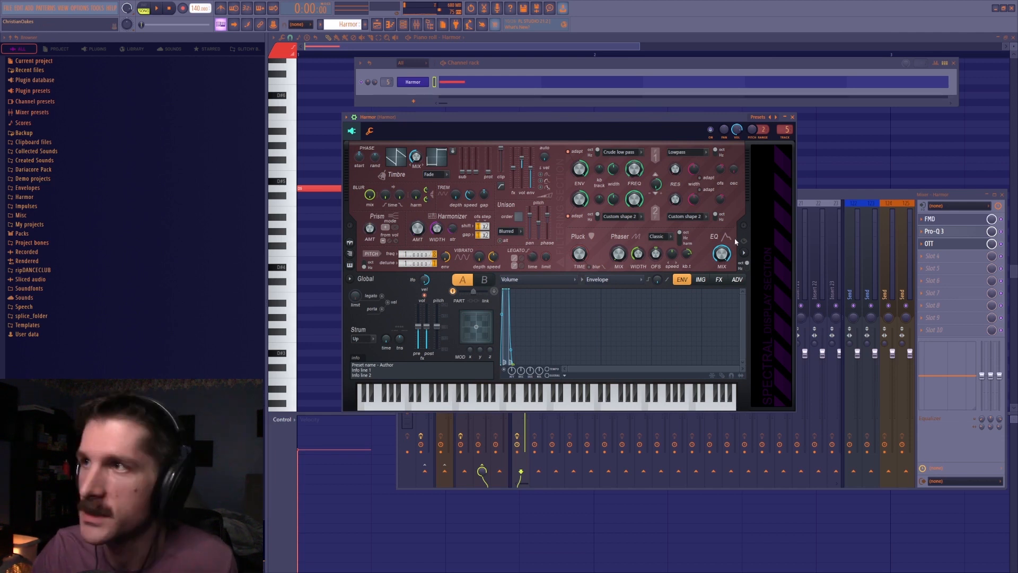
right_click(656, 184)
left_click(666, 189)
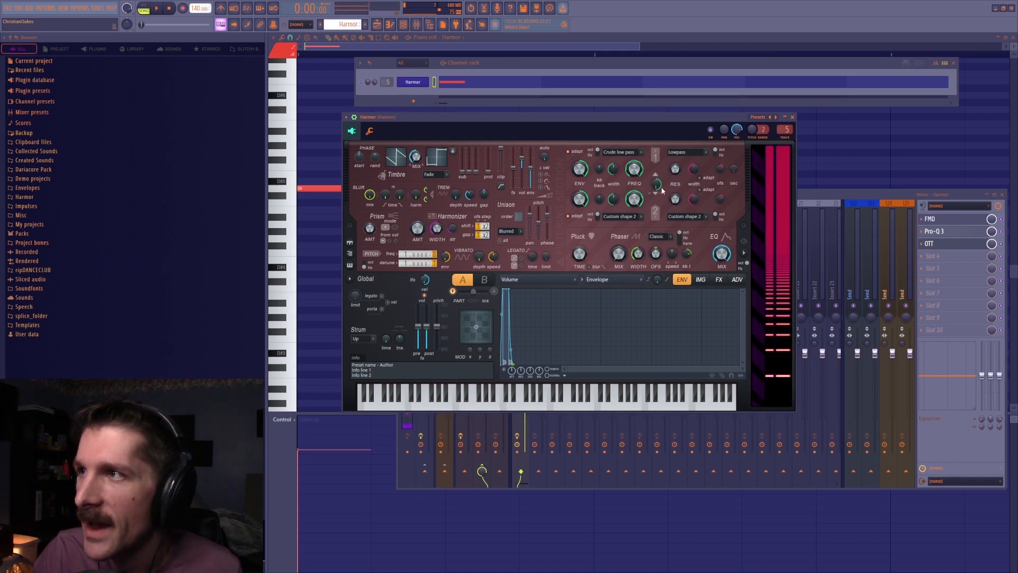
left_click_drag(659, 186, 659, 138)
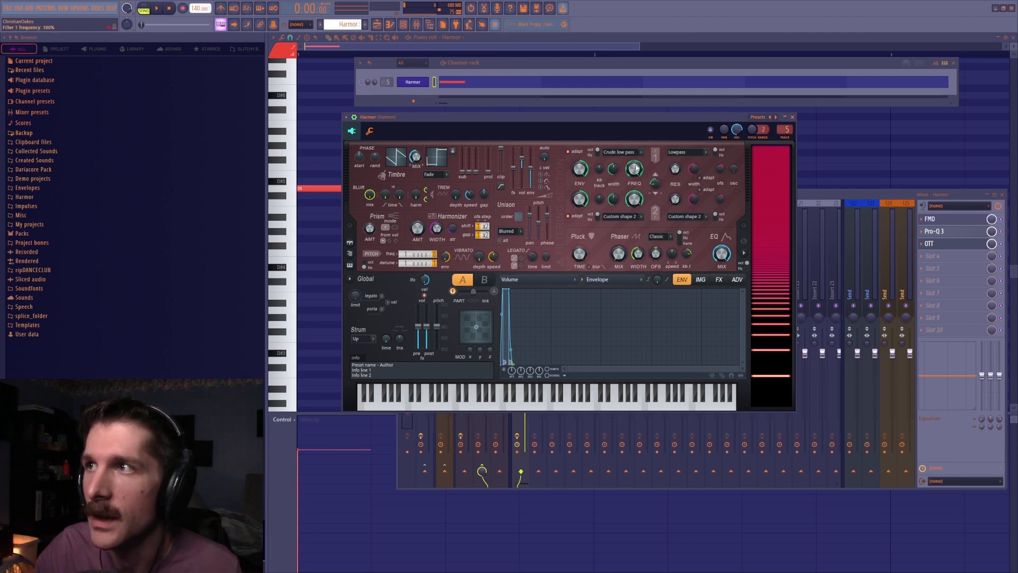
Try the Classic high pass shape on filter 2 and sweep its frequency.
left_click(634, 218)
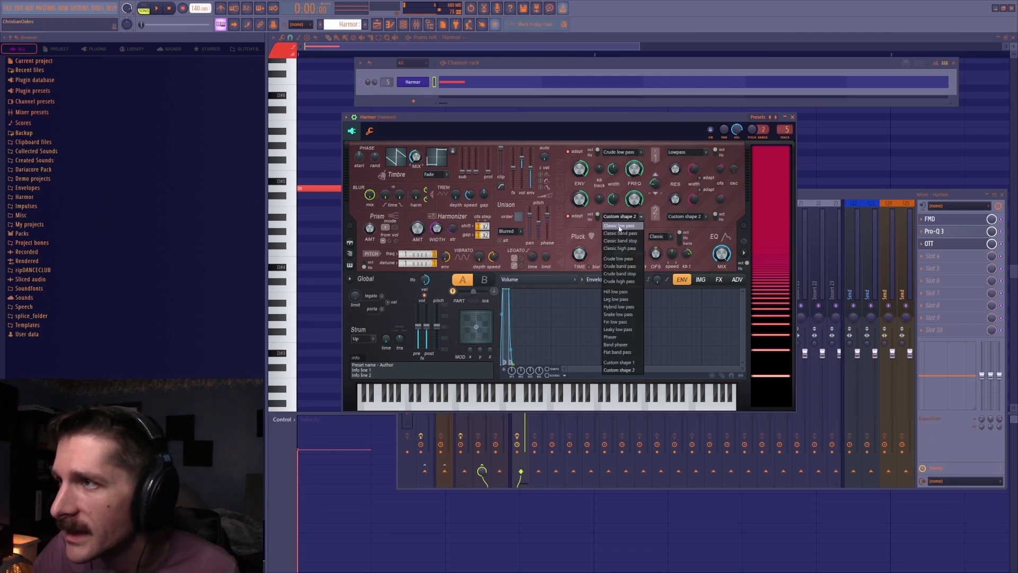
left_click(622, 248)
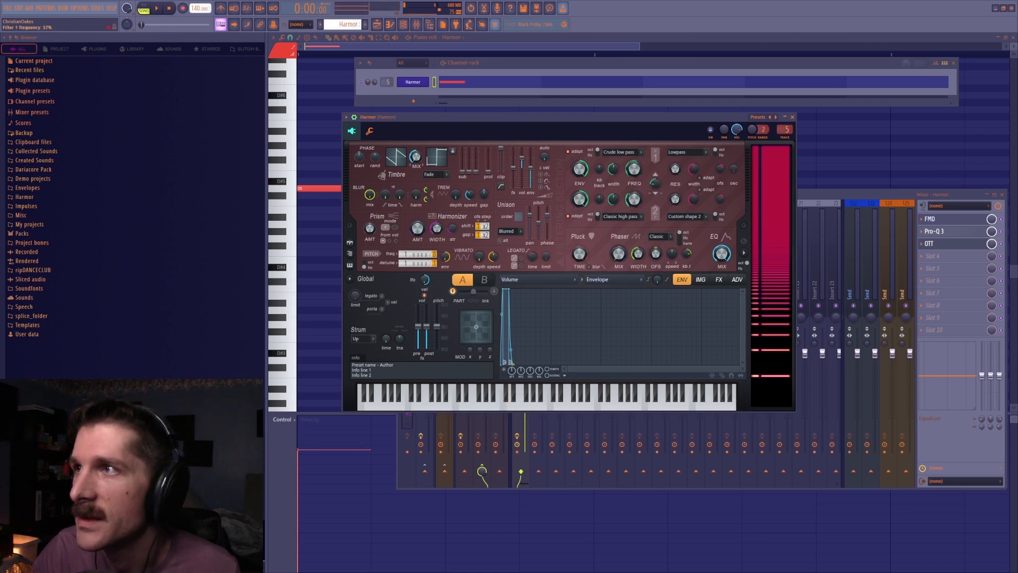
left_click_drag(634, 199, 635, 197)
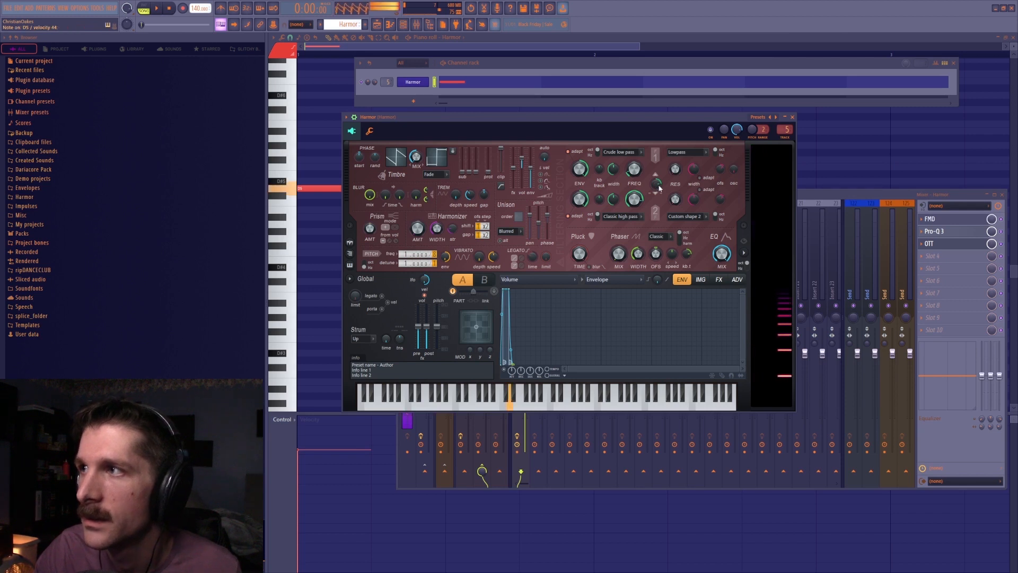
Adjust the filter 1 & 2 mix toward serial and reset both filter frequencies.
left_click_drag(655, 187, 655, 209)
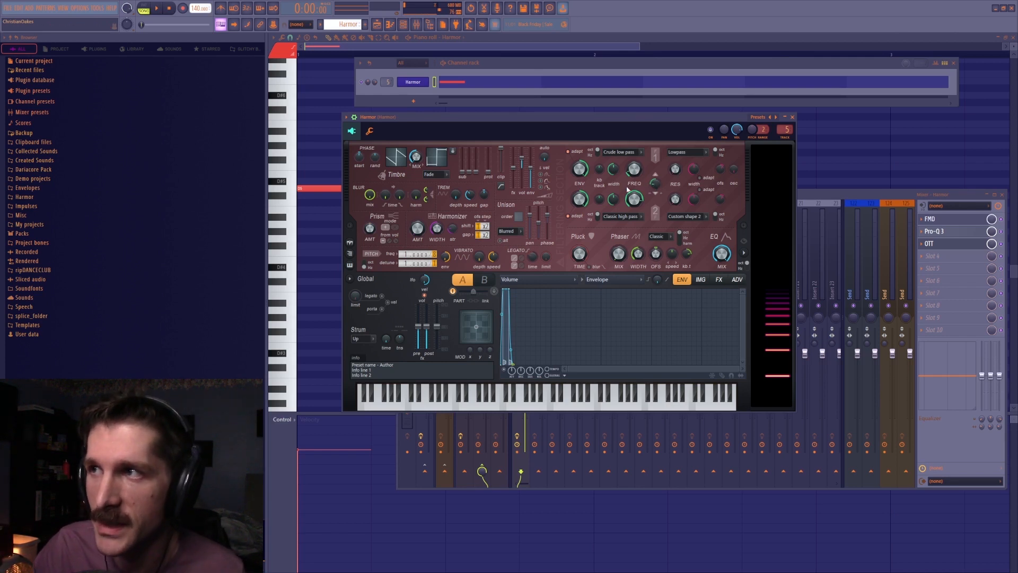
left_click_drag(664, 186, 663, 183)
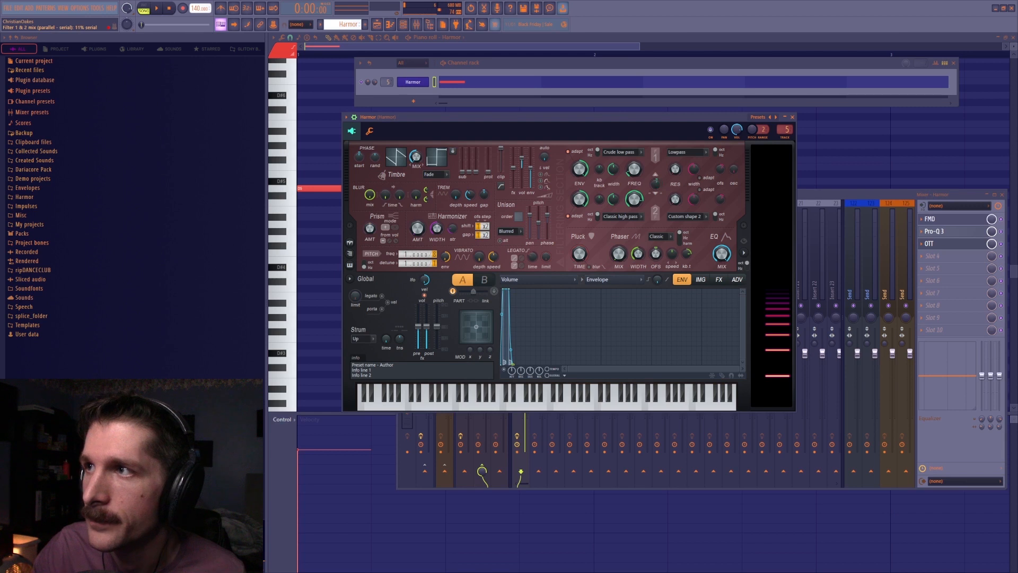
right_click(635, 196)
left_click(641, 201)
right_click(635, 174)
left_click(641, 179)
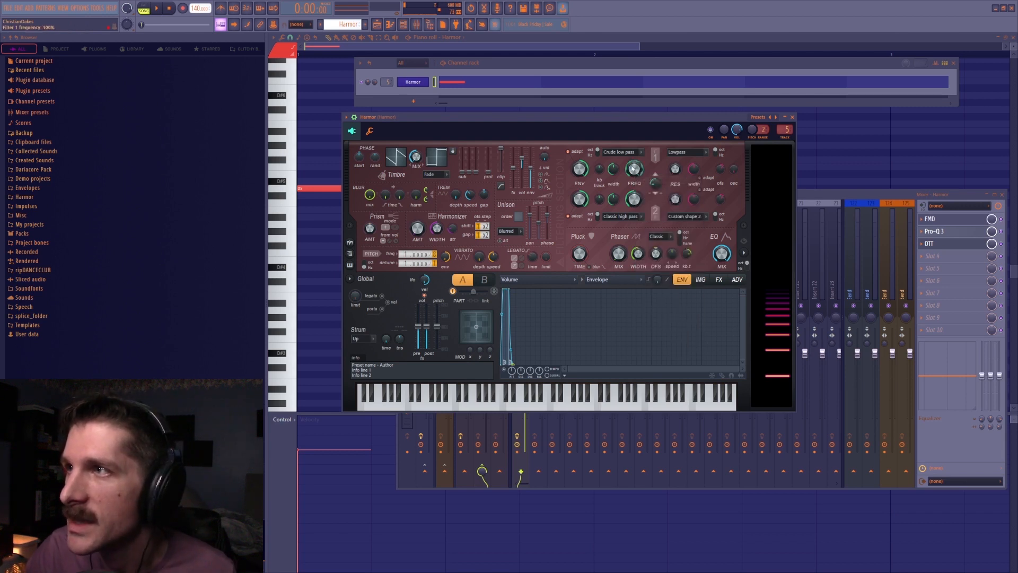
Set both filter 2 and filter 1 to the Classic low pass shape.
left_click(620, 216)
left_click(619, 226)
left_click(633, 155)
left_click(625, 161)
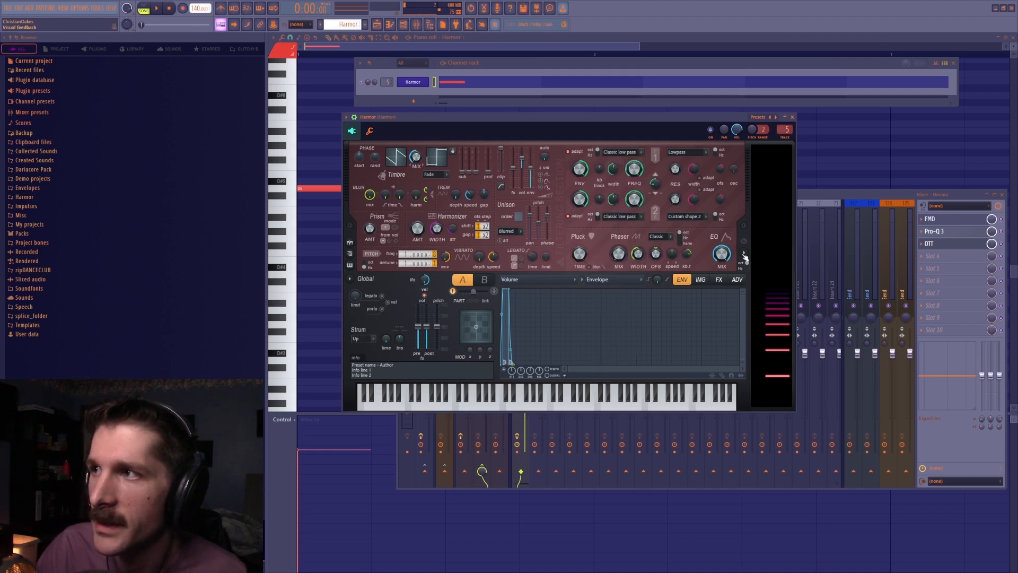
Widen the spectral display and audition the phaser at different offset motion speeds, including 16:00.
left_click(745, 257)
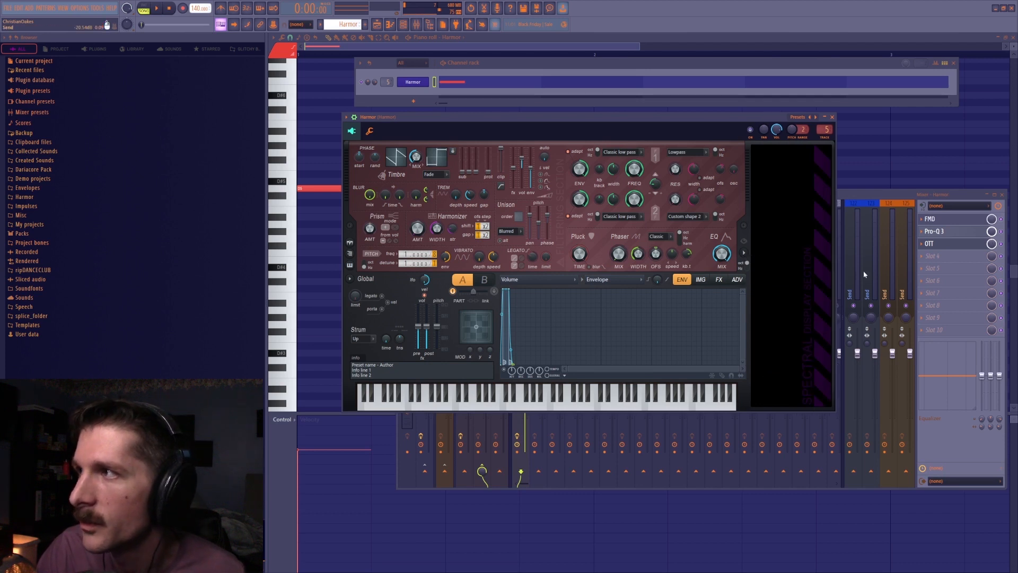
key("w")
key("w")
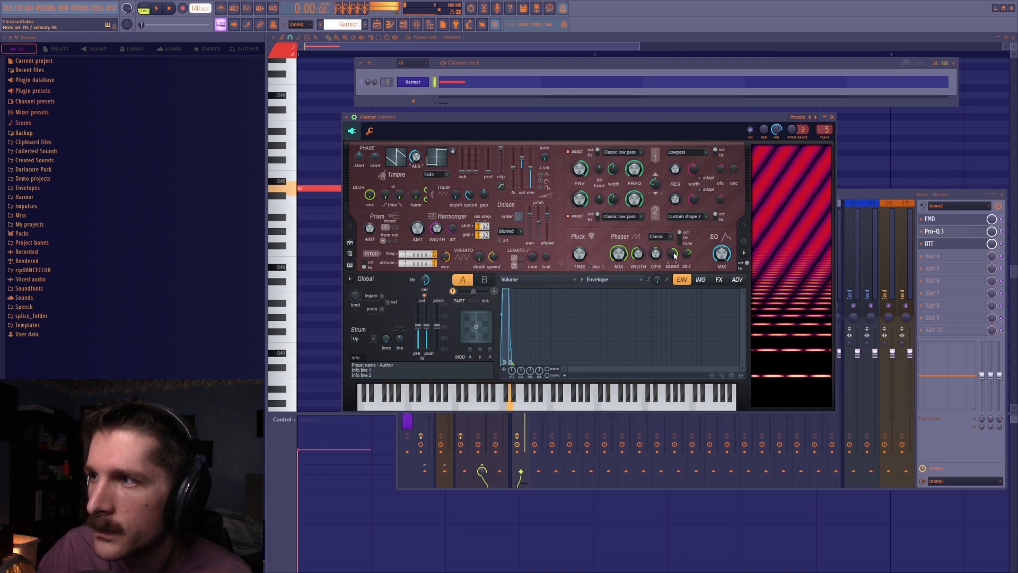
left_click_drag(673, 255, 674, 255)
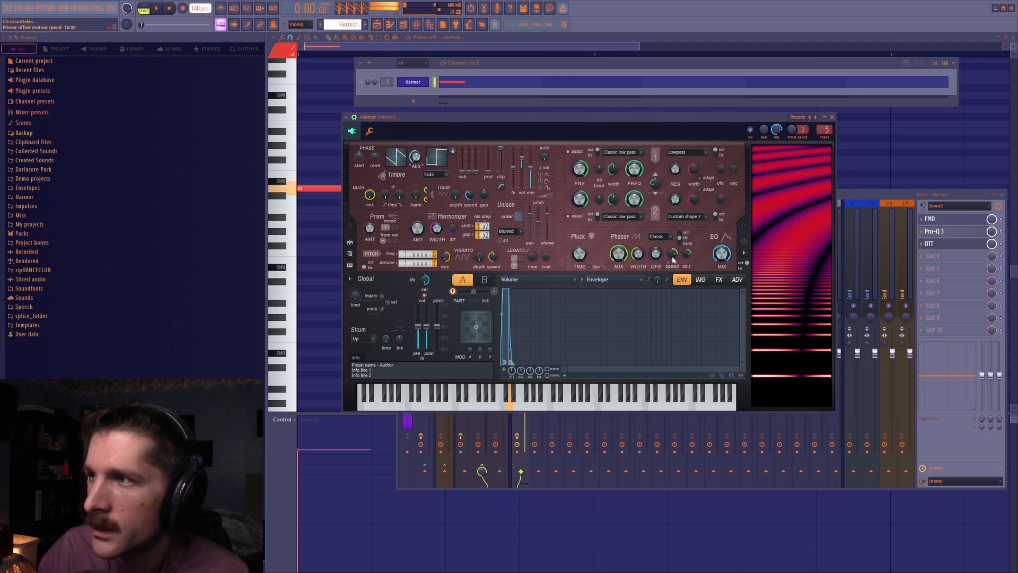
left_click_drag(669, 258, 661, 253)
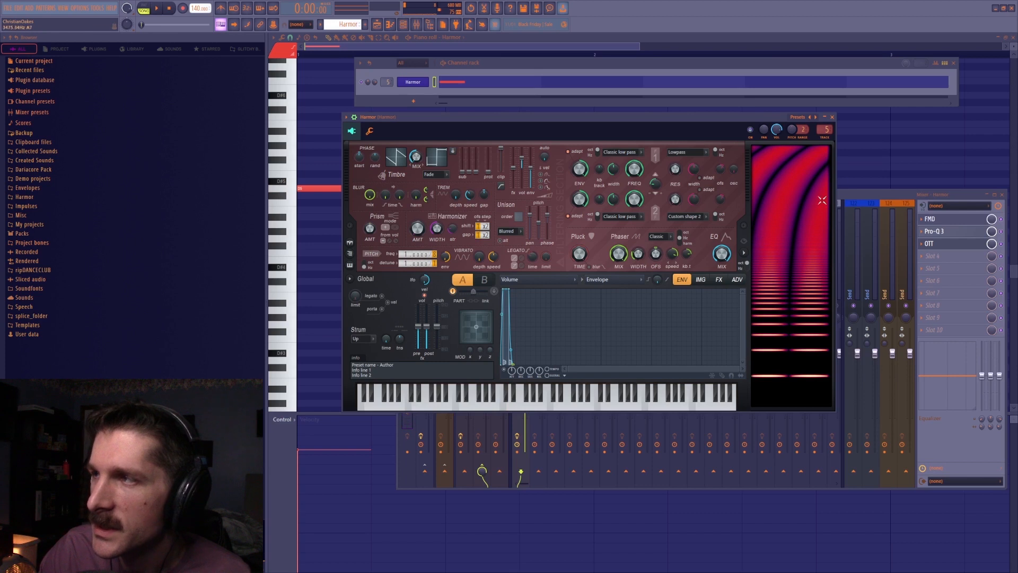
Reset the phaser's Width and vary its offset motion speed, including 8:00 and 32:00, while auditioning the note.
right_click(640, 255)
left_click(654, 270)
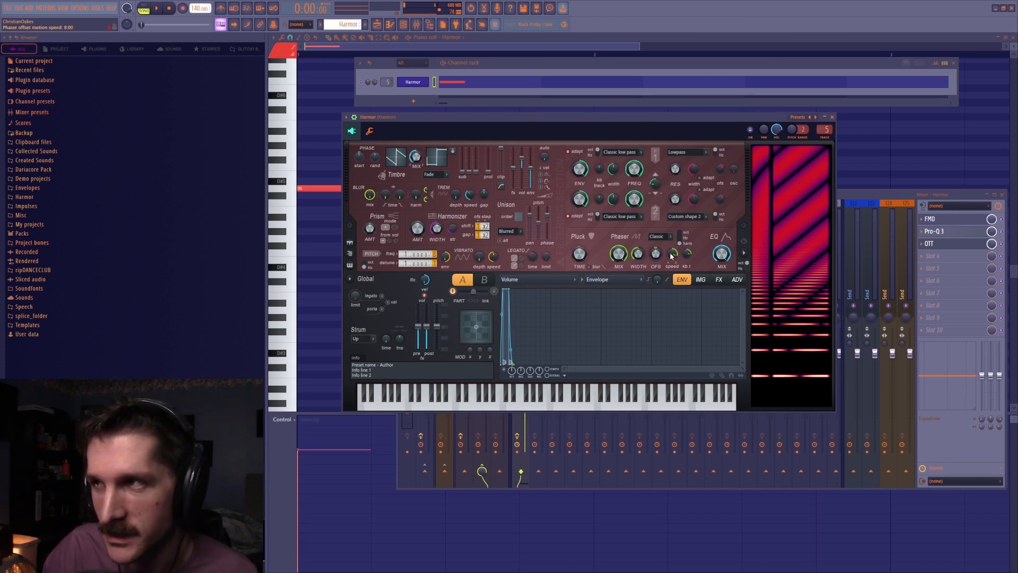
key("x")
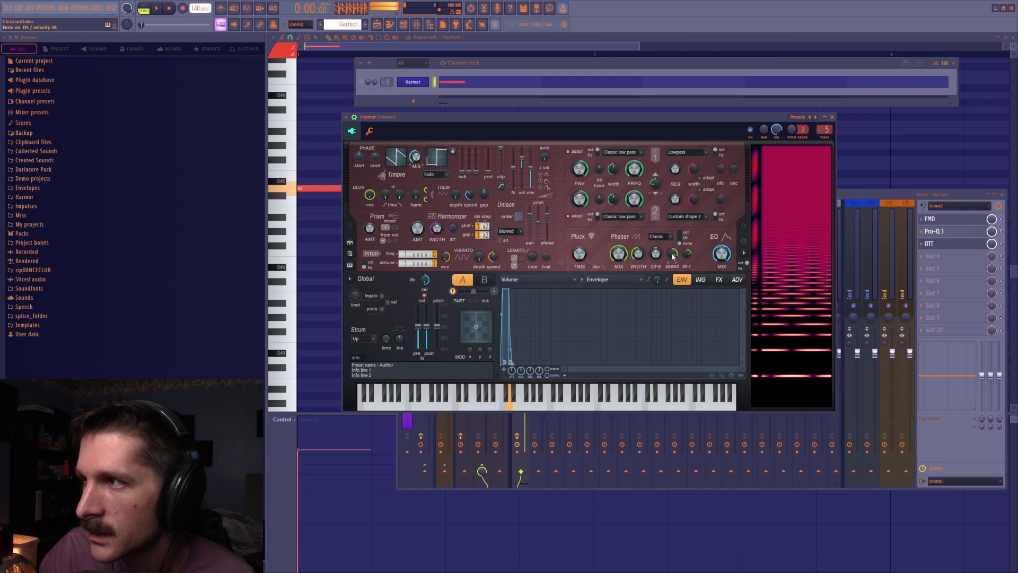
left_click_drag(651, 255, 672, 246)
key("x")
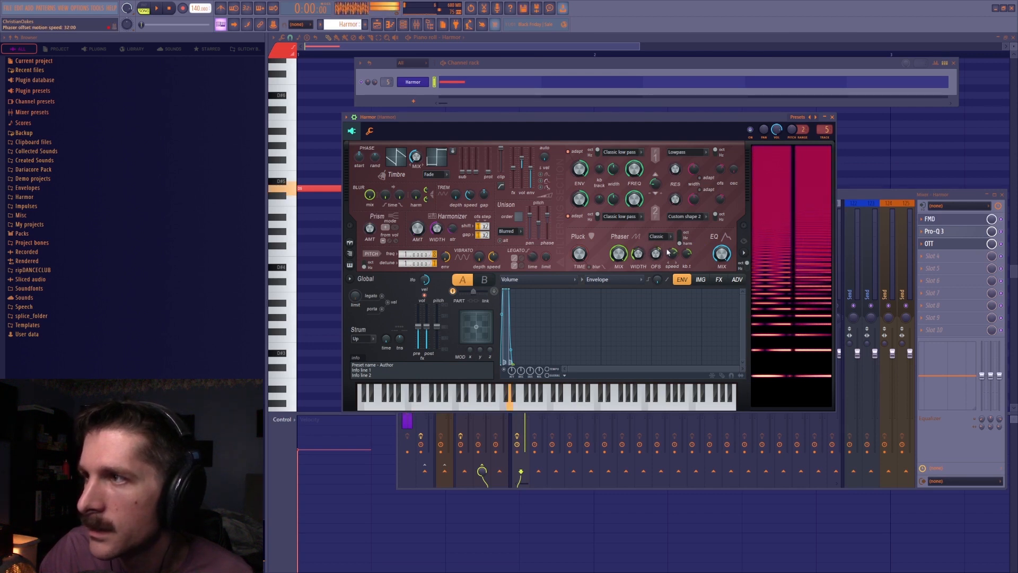
left_click_drag(672, 253, 672, 245)
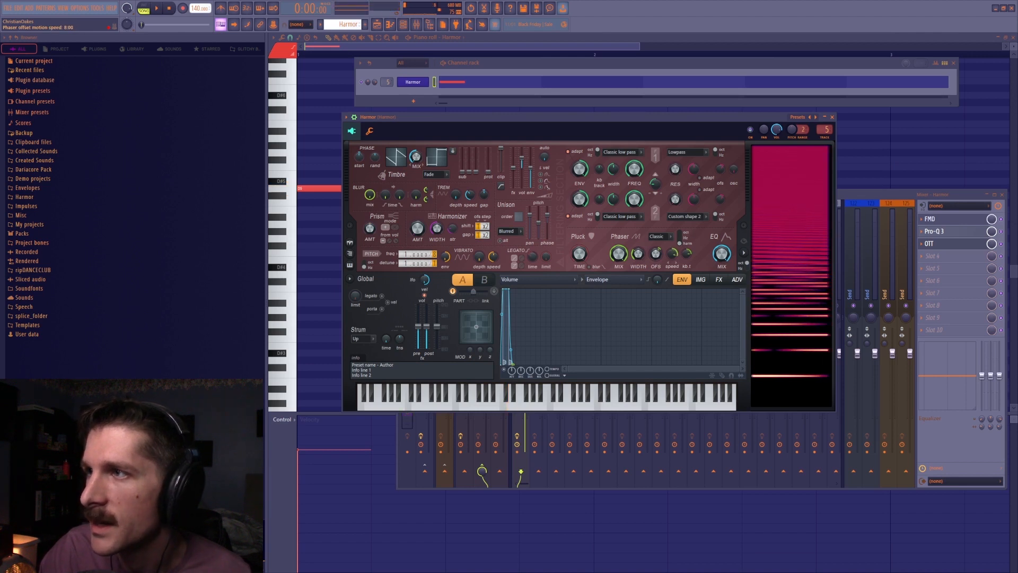
key("x")
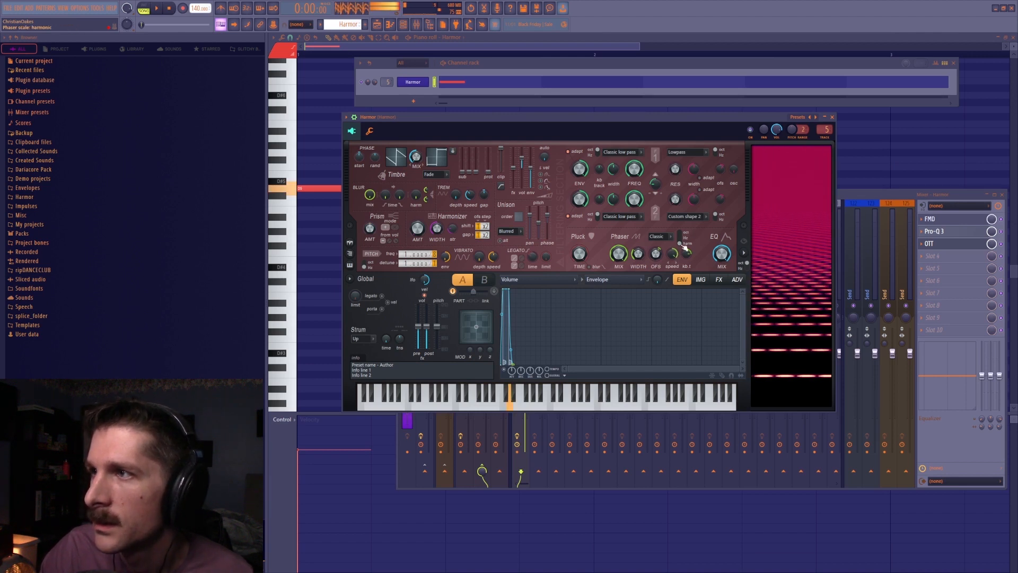
Audition the note while switching the phaser type through Triangle and Deep to Freq.
left_click(657, 237)
left_click(659, 255)
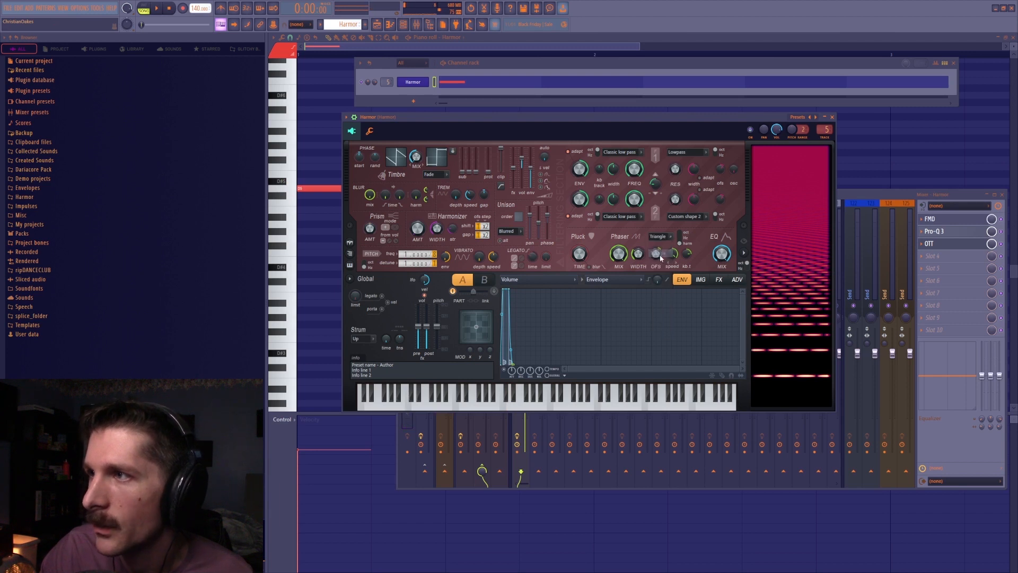
key("x")
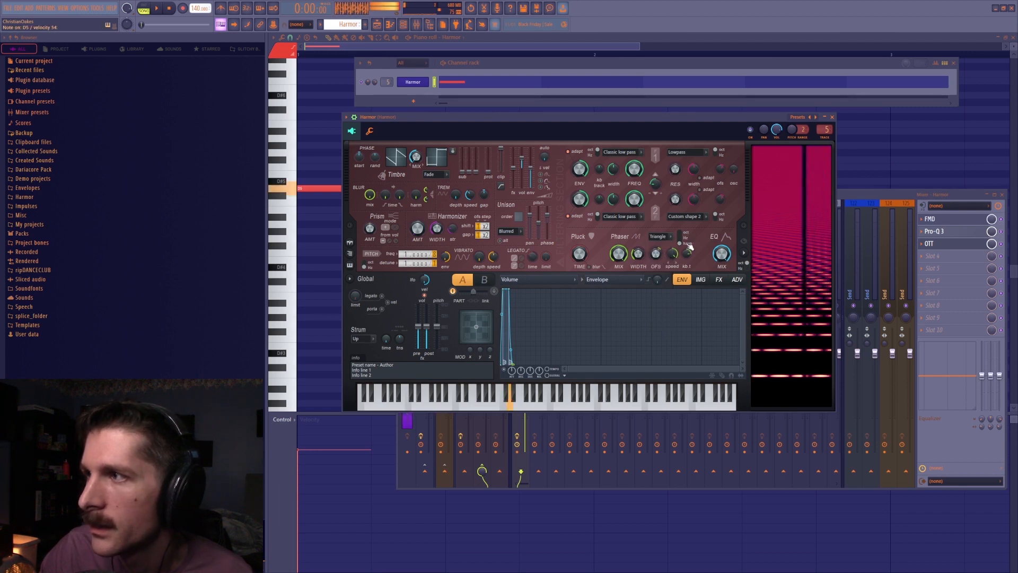
scroll(665, 241, "down", 1)
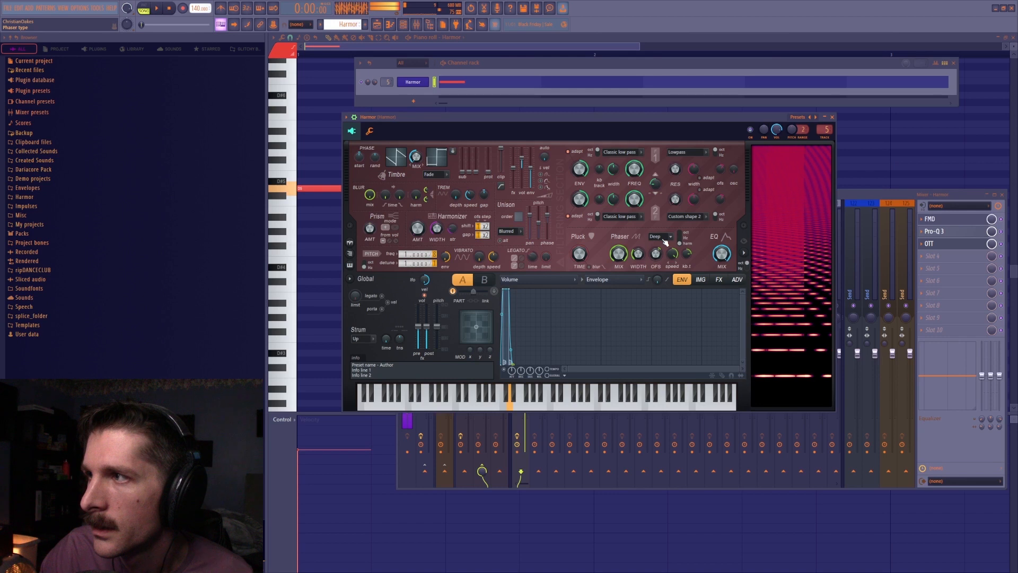
scroll(665, 241, "down", 1)
scroll(665, 241, "down", 1)
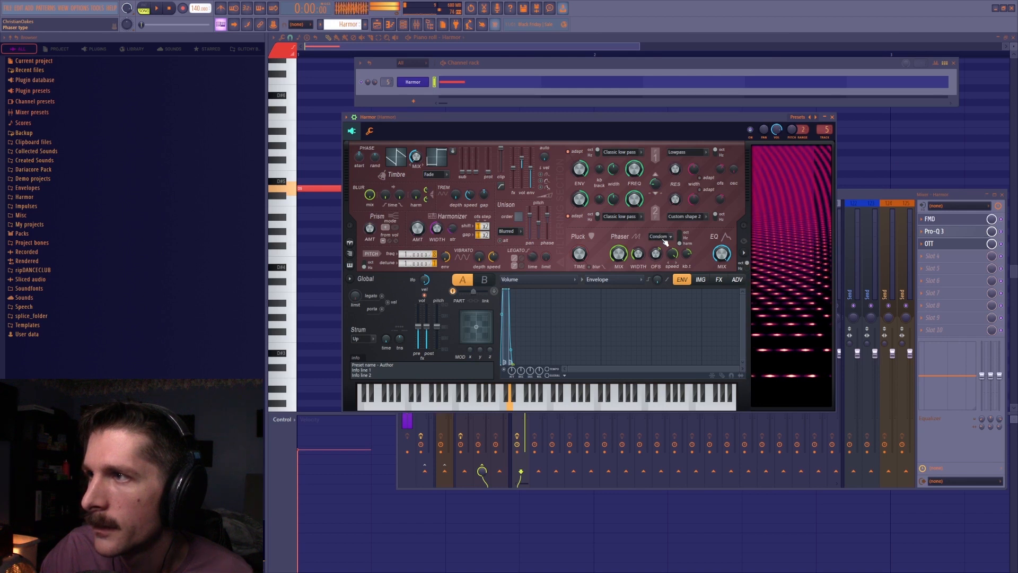
scroll(665, 241, "down", 1)
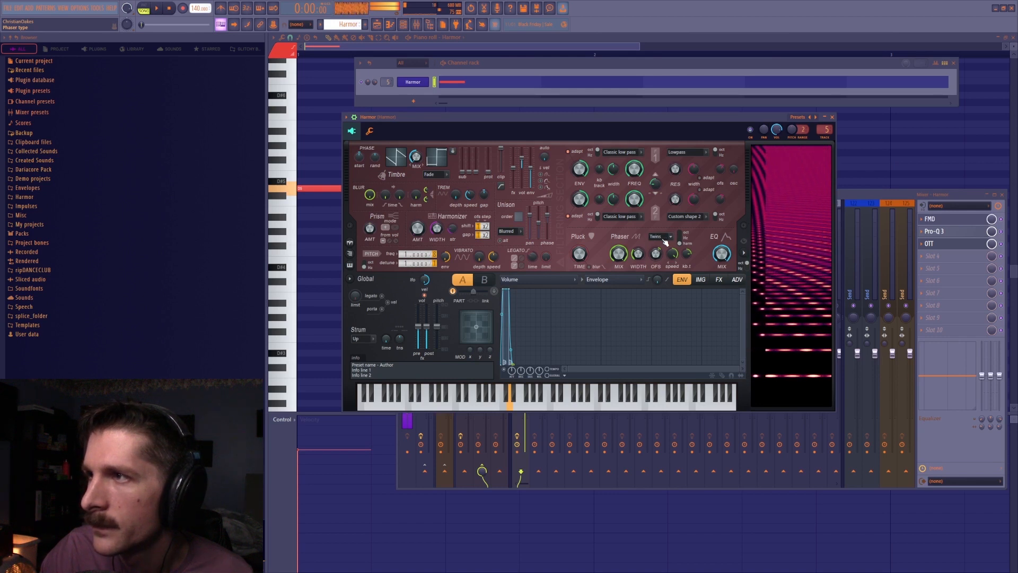
scroll(665, 241, "down", 1)
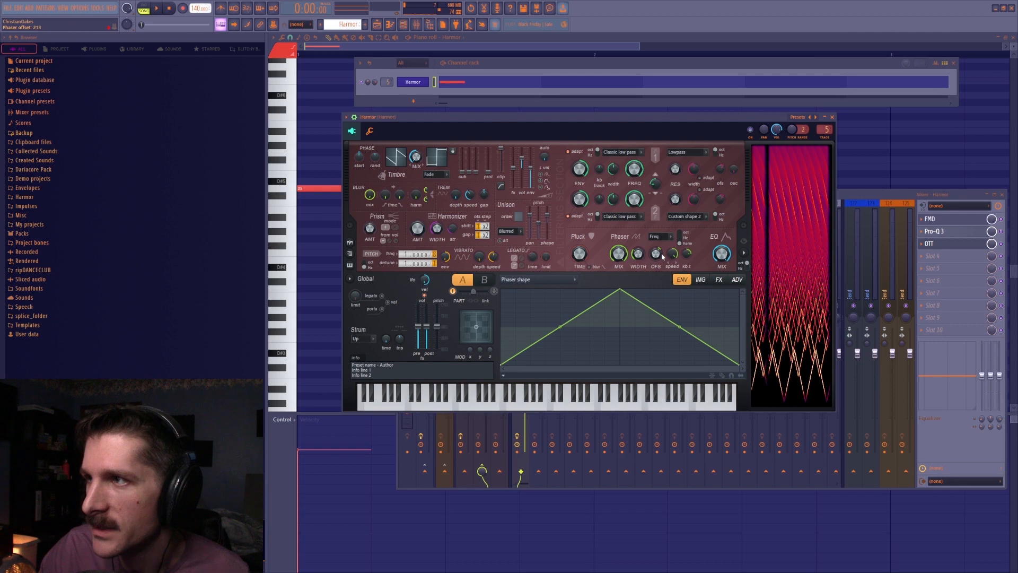
Audition the note with the phaser type on Custom, and set the phaser type to Box.
scroll(657, 239, "down", 1)
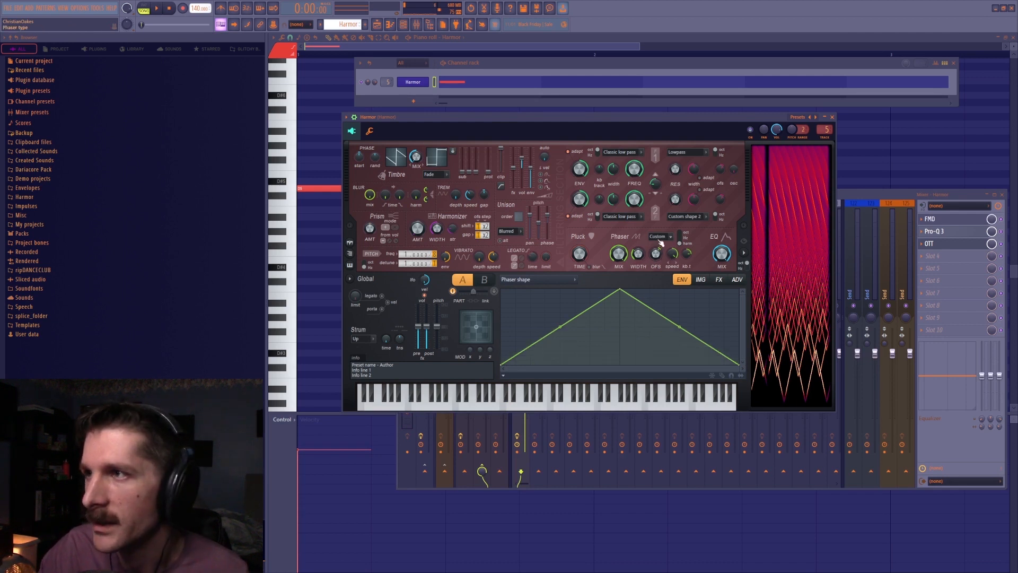
key("x")
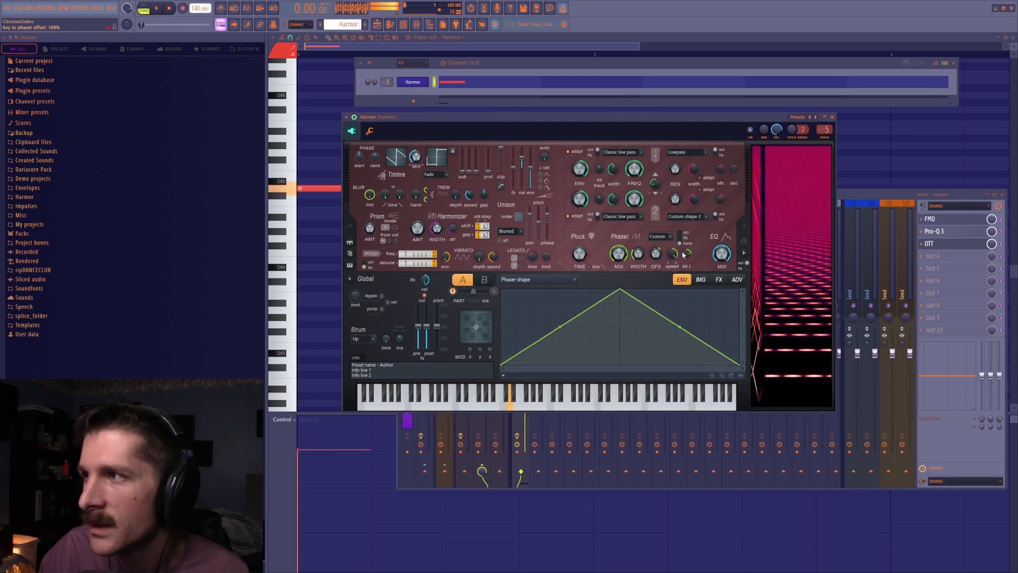
scroll(665, 240, "down", 1)
left_click(666, 239)
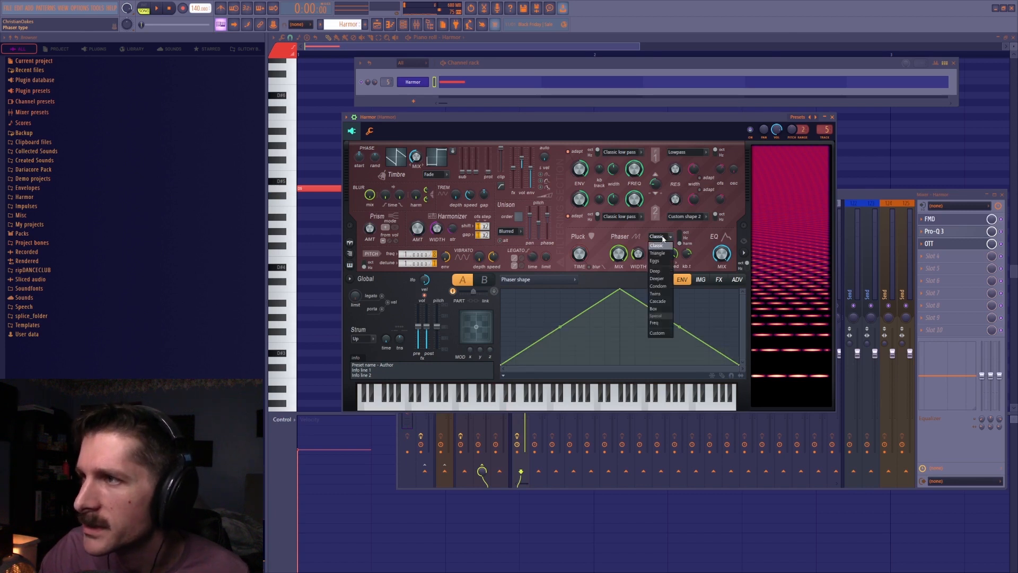
left_click(661, 306)
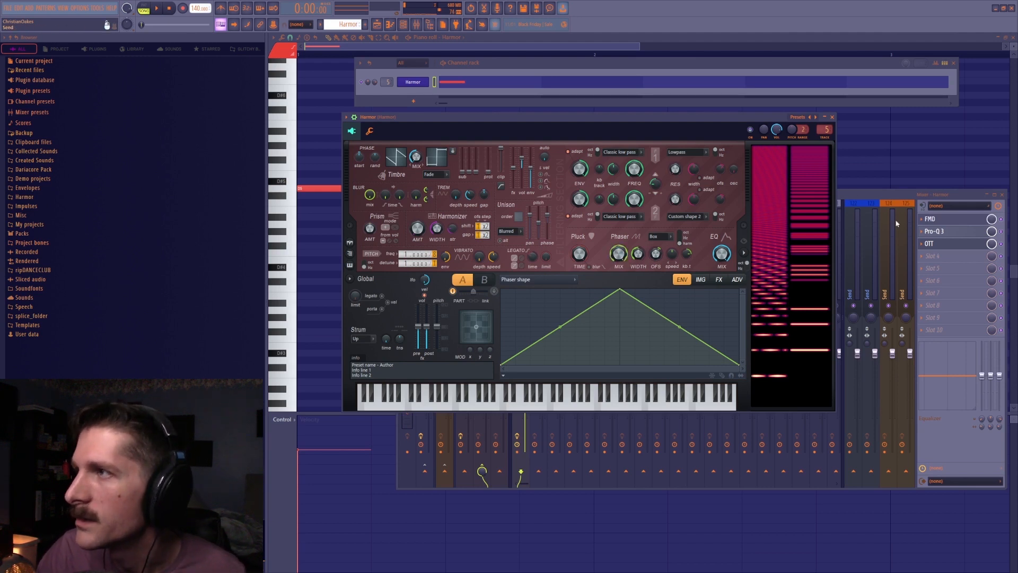
Load Vocodex into the fourth effect slot of the Harmor mixer track, audition the note through it, and return to Harmor.
left_click(934, 256)
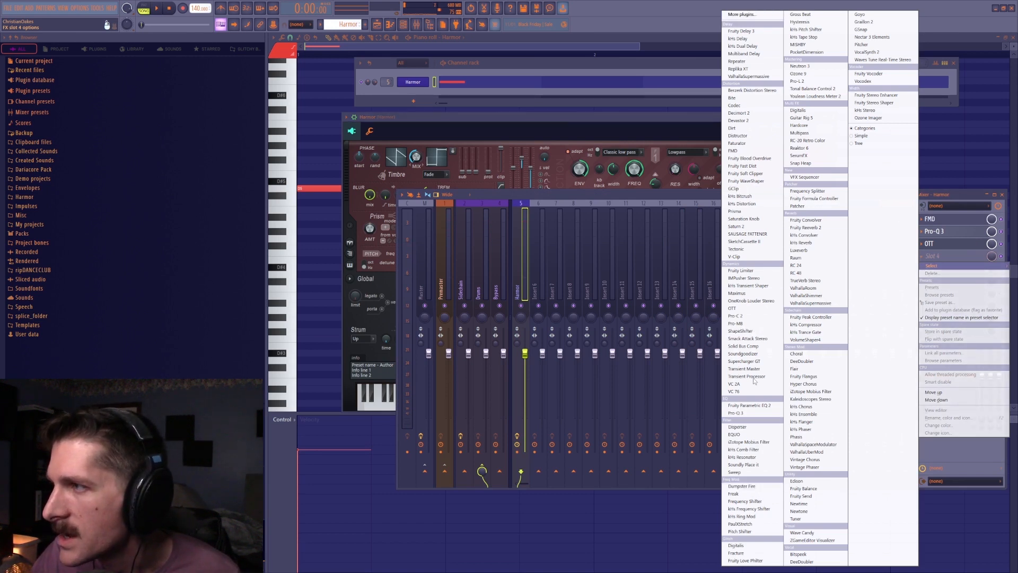
left_click(863, 81)
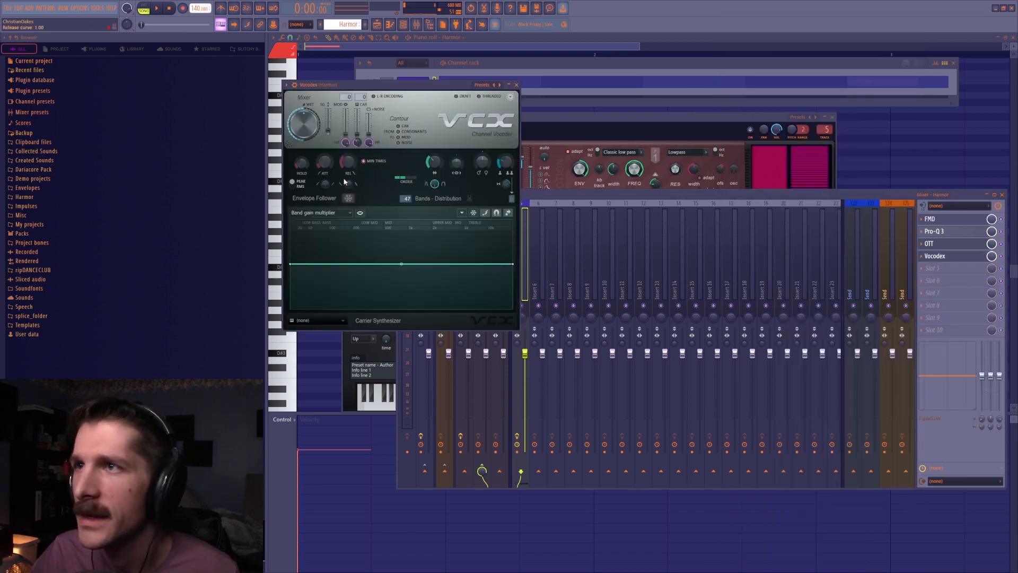
key("w")
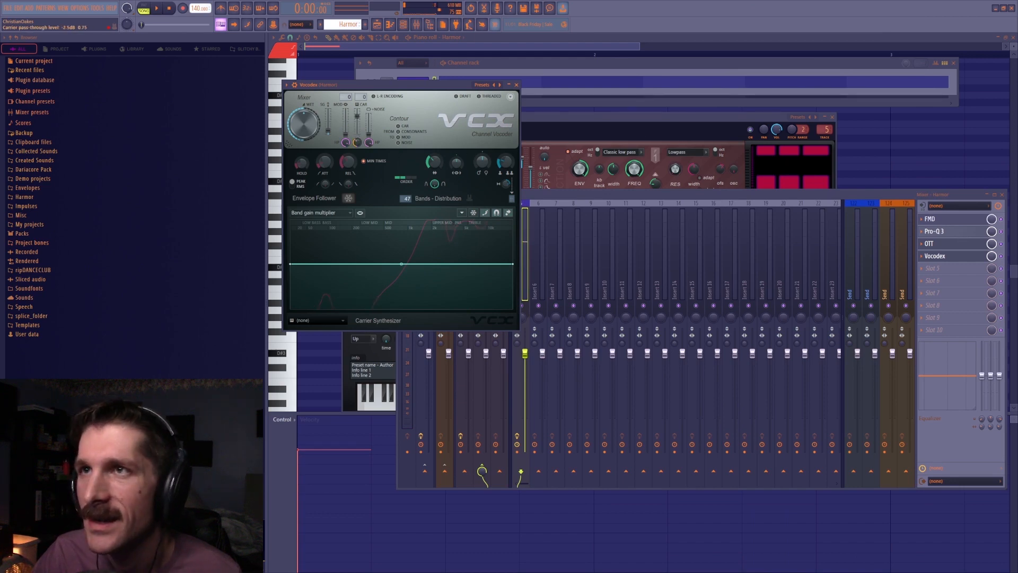
key("w")
left_click(648, 131)
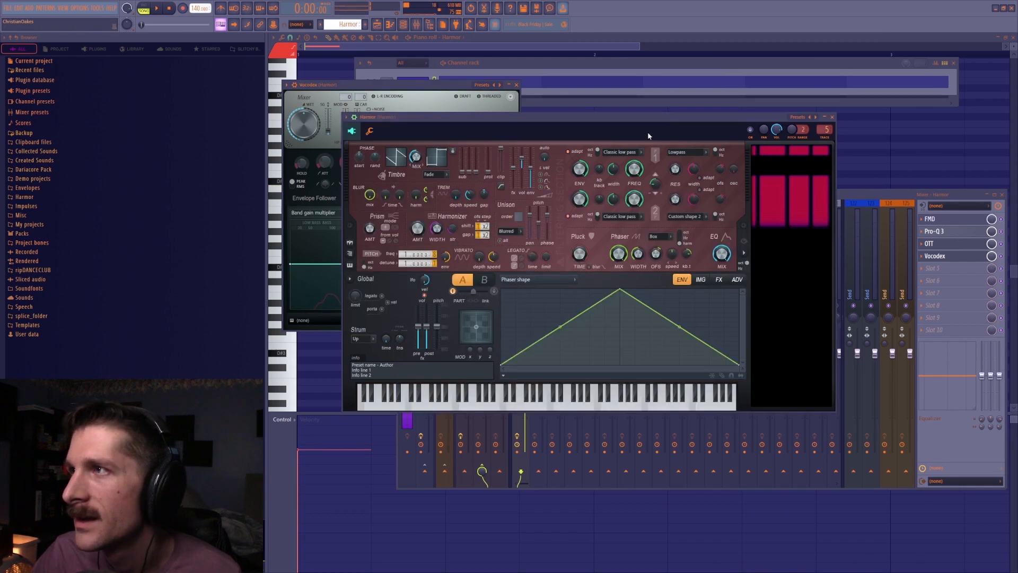
left_click(1003, 260)
left_click(620, 129)
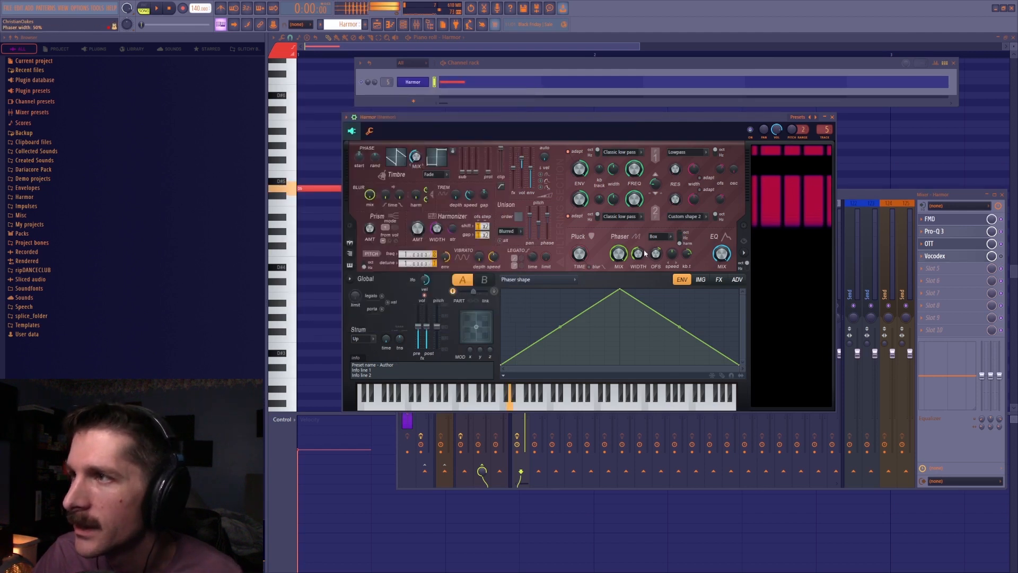
Vary the Box phaser's offset and mix while auditioning the note, and set its offset motion speed to Still.
mouse_move(655, 256)
left_mouse_down()
mouse_move(656, 242)
mouse_move(656, 253)
left_mouse_up()
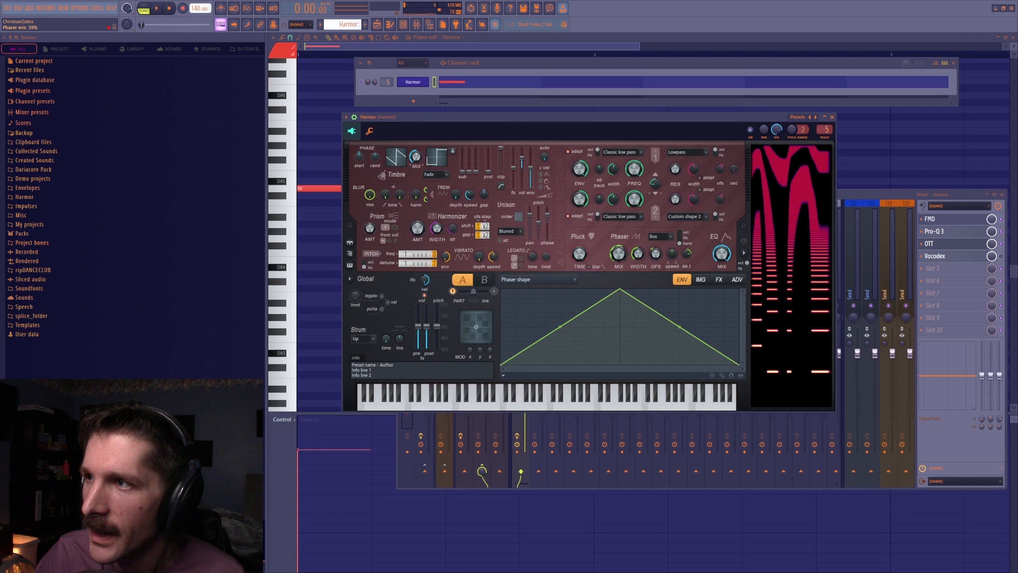
left_click_drag(662, 254, 653, 225)
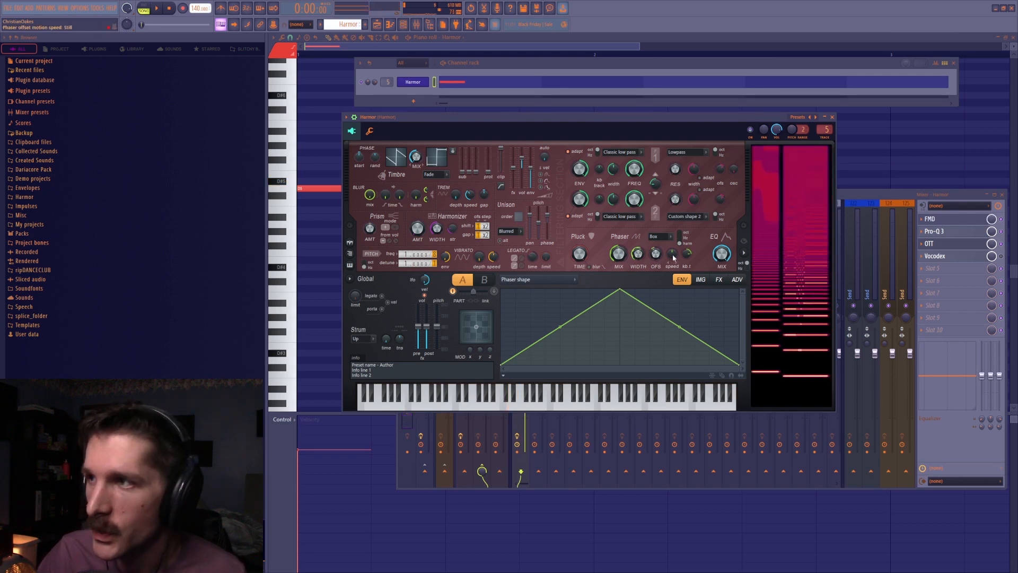
right_click(640, 252)
key("Escape")
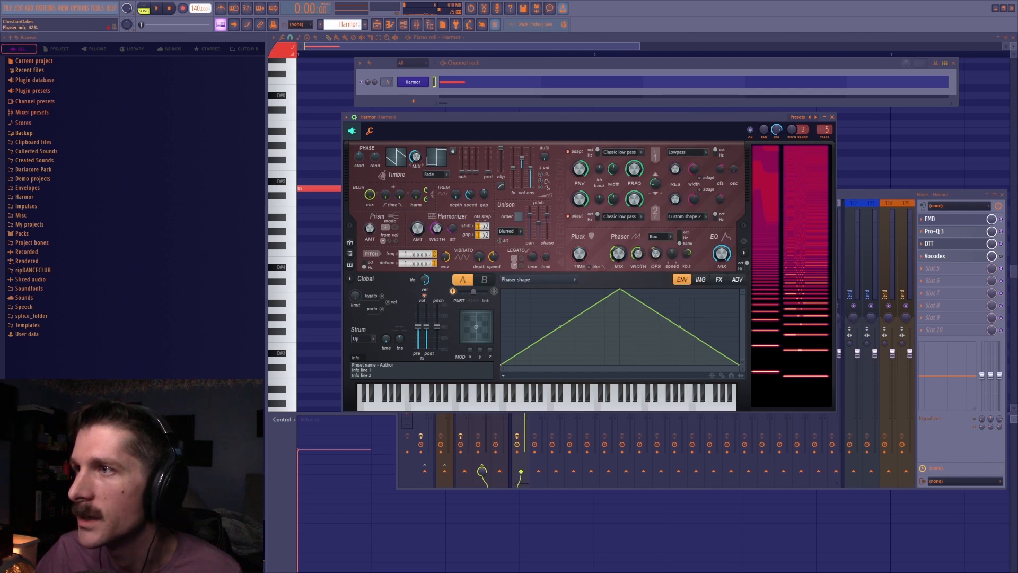
Create automation clips for the phaser's mix, width and offset.
right_click(619, 259)
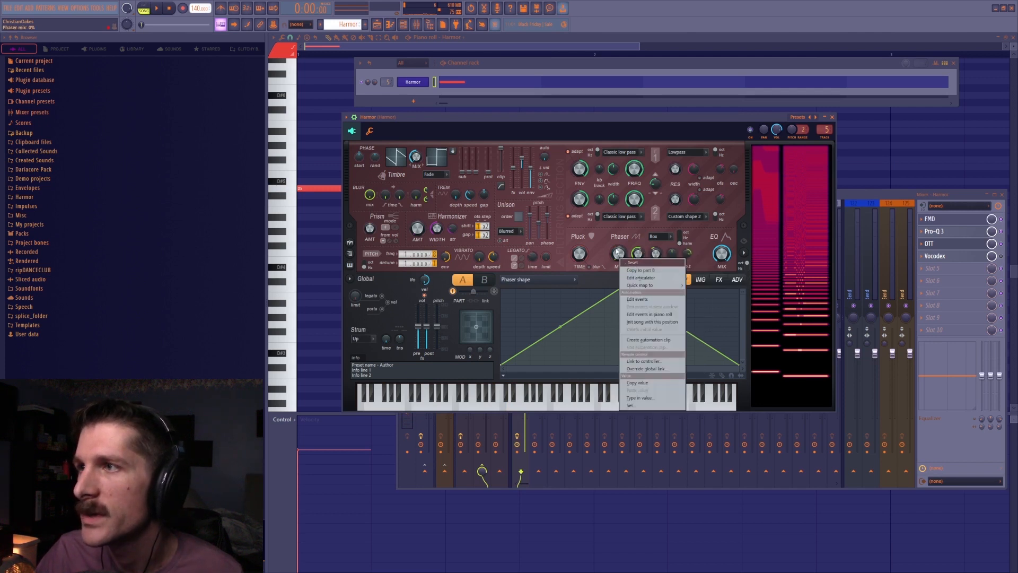
right_click(619, 246)
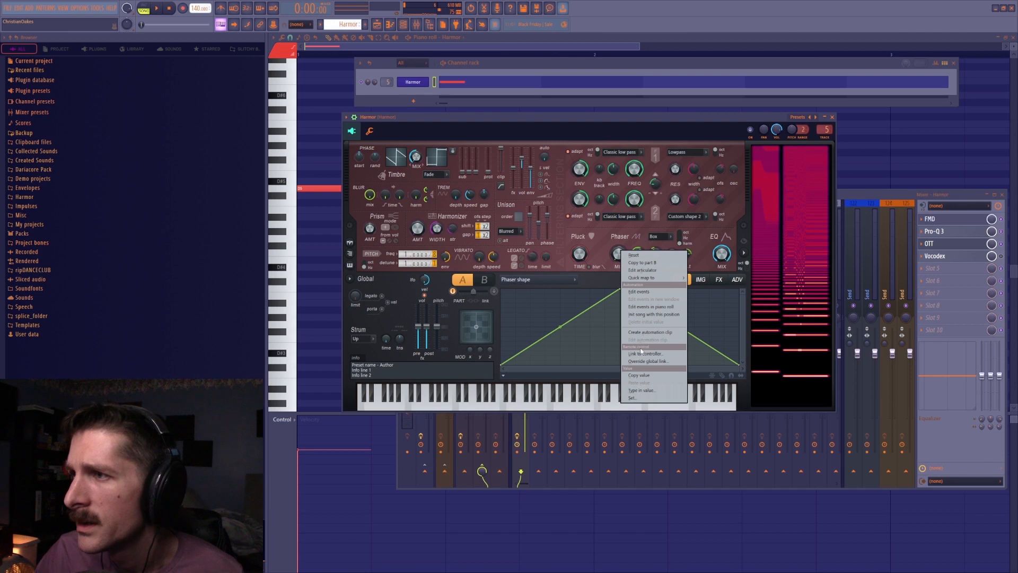
left_click(650, 332)
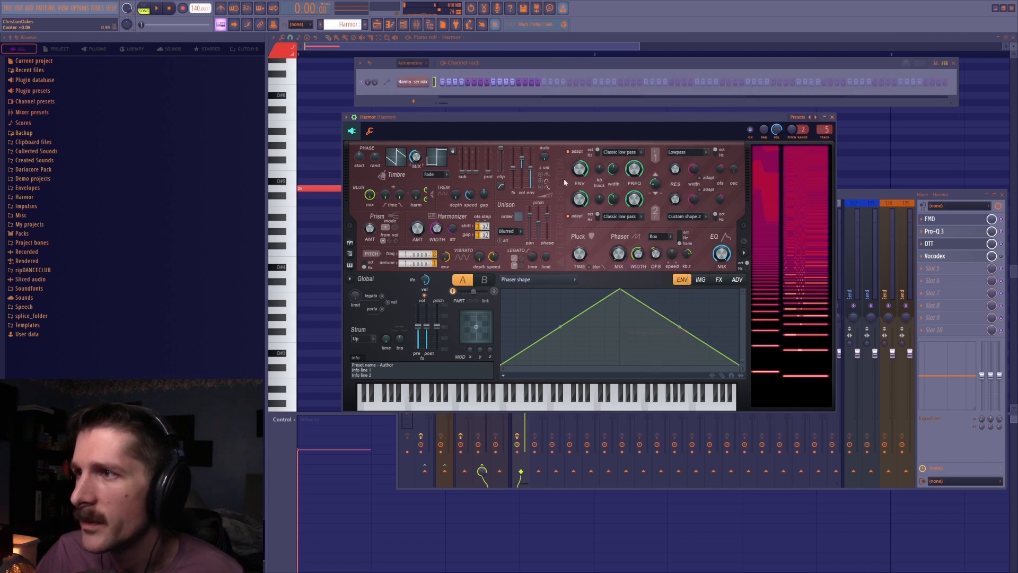
right_click(643, 257)
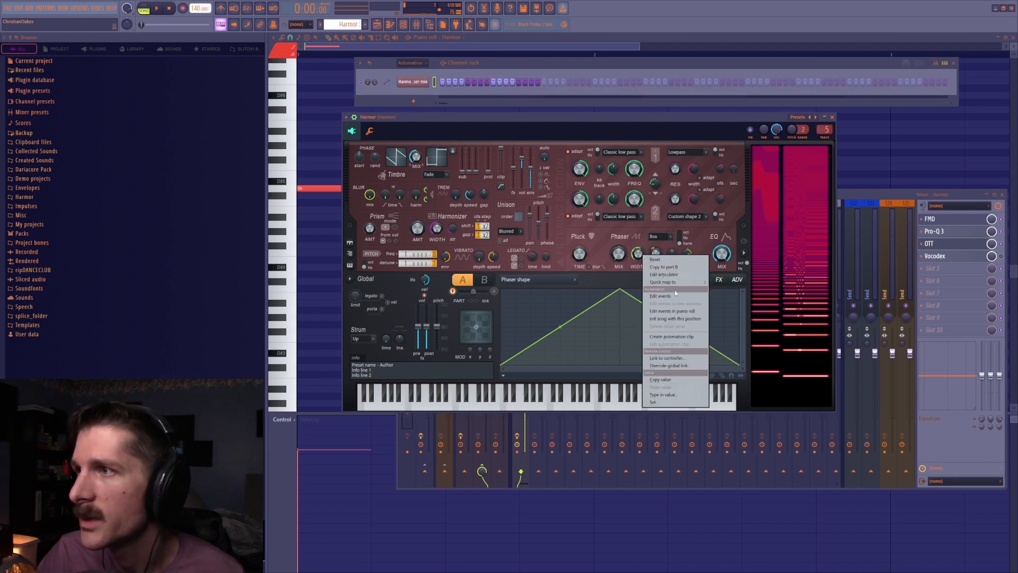
left_click(668, 337)
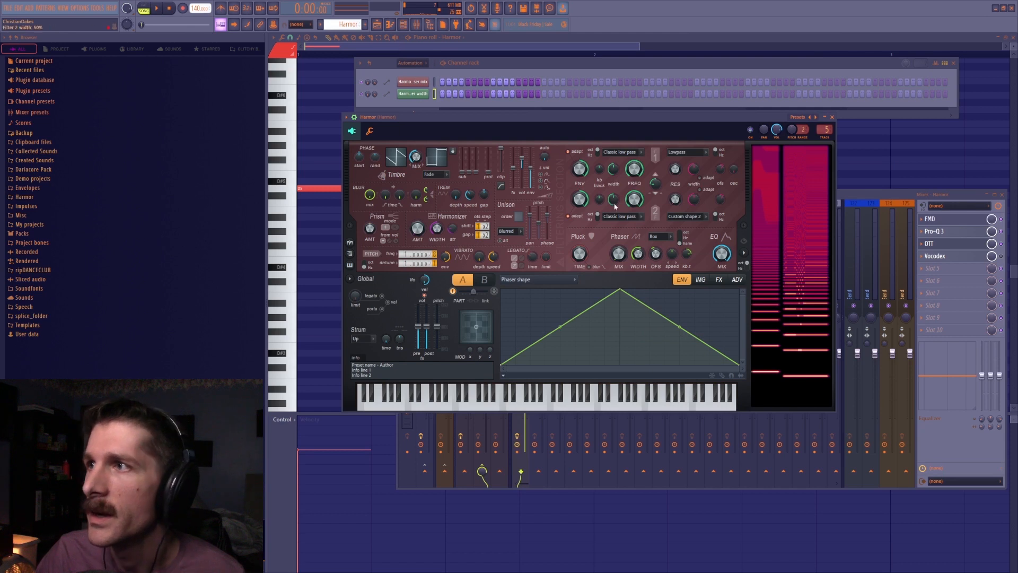
right_click(657, 258)
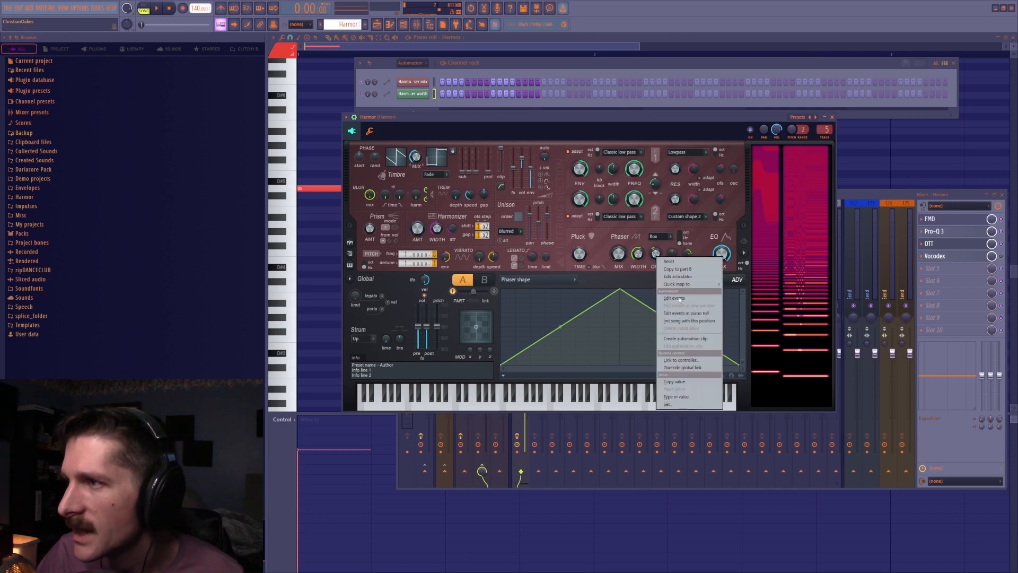
left_click(687, 339)
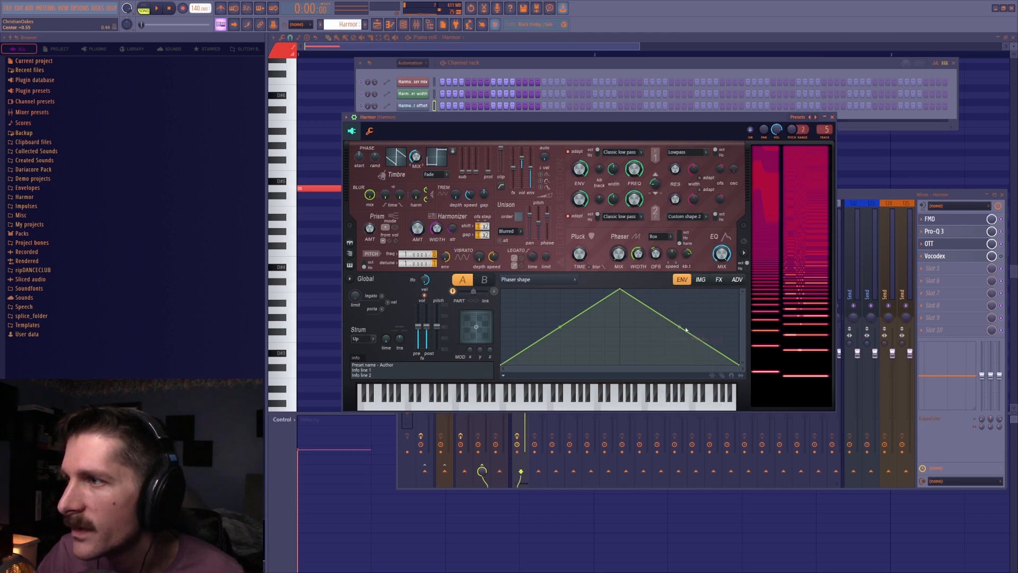
Set filter 1 to the Classic band stop shape and show all channels in the channel rack.
left_click(631, 152)
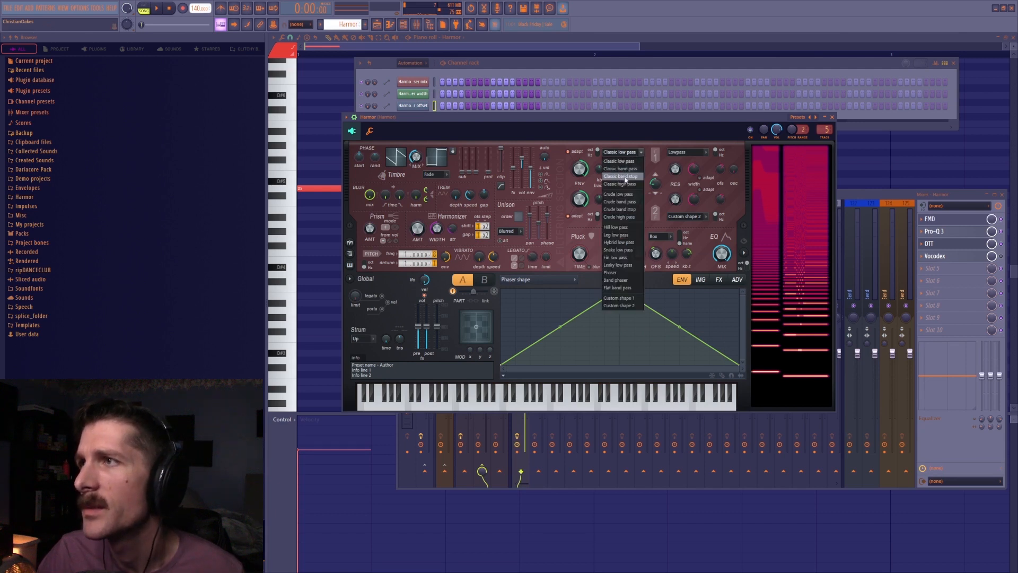
left_click(620, 176)
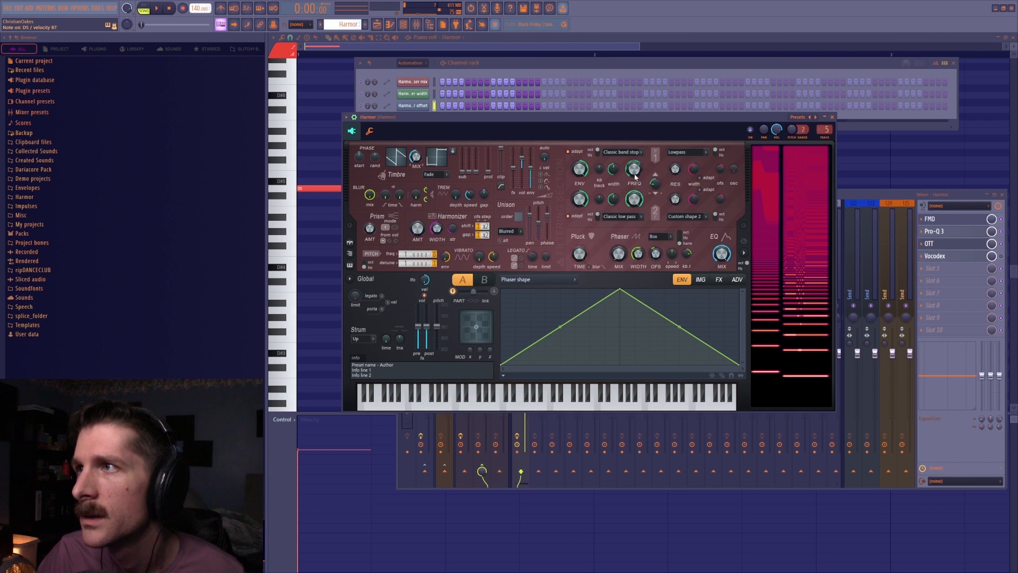
left_click_drag(572, 120, 570, 125)
left_click(413, 63)
left_click(414, 73)
Sweep filter 1's frequency and width while auditioning the note, ending with the width at 100%.
left_click_drag(633, 174, 612, 157)
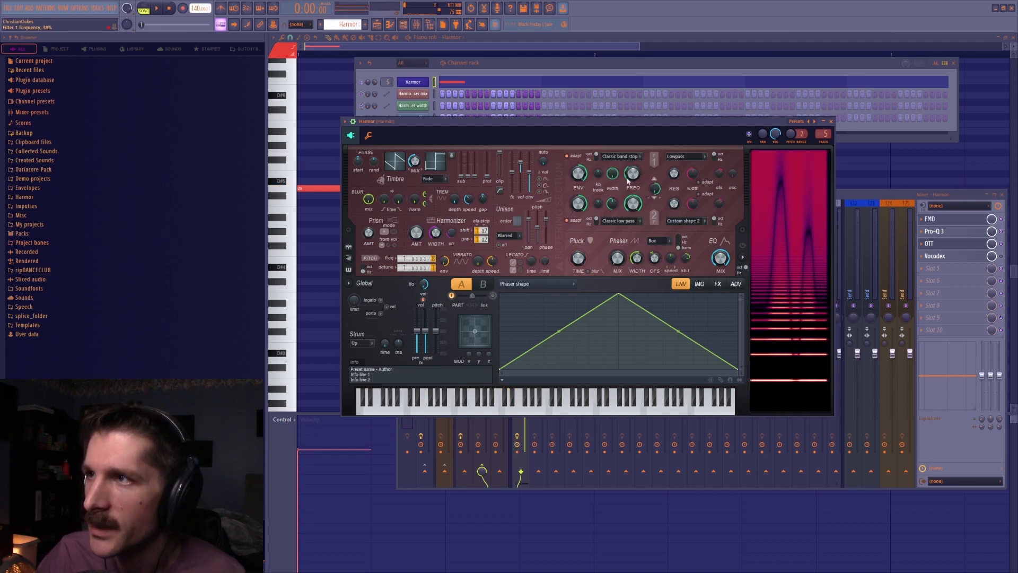
left_click_drag(613, 174, 612, 254)
left_click_drag(613, 174, 612, 100)
left_click_drag(613, 174, 612, 244)
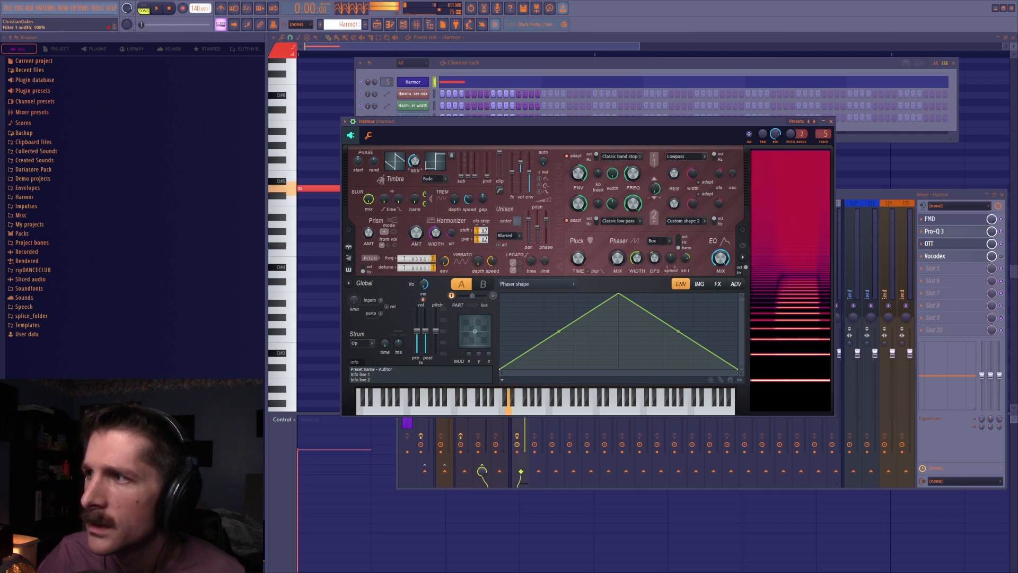
left_click_drag(612, 174, 613, 106)
Sweep filter 1's width between 100% and 0% while auditioning the band stop on the note.
left_click(1005, 232)
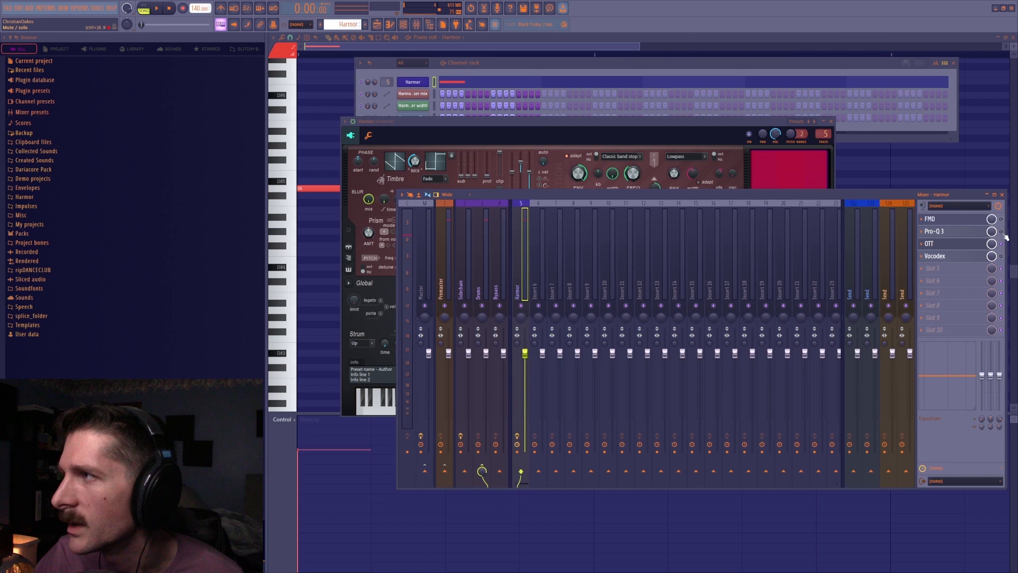
left_click(661, 134)
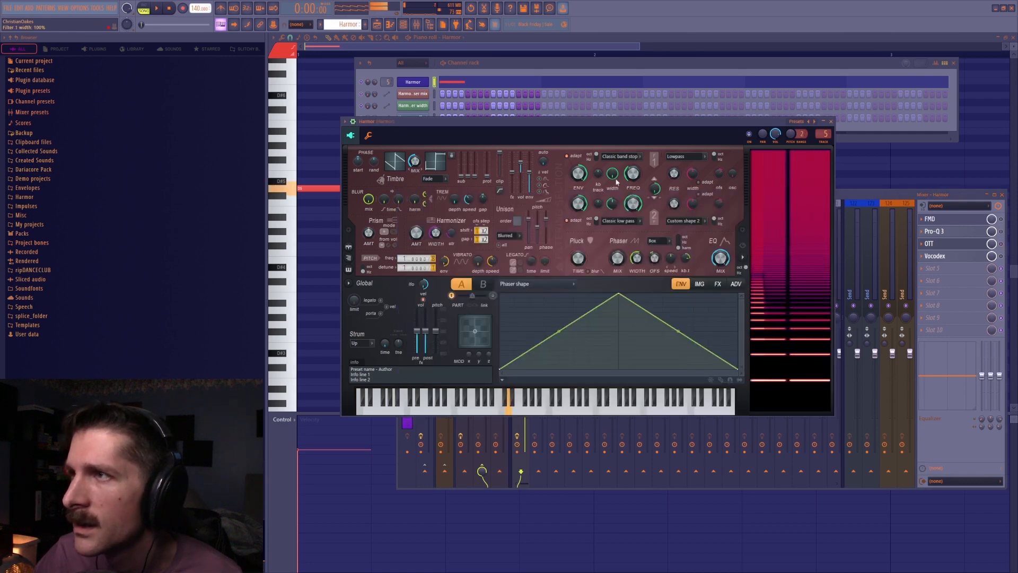
left_click_drag(613, 174, 612, 242)
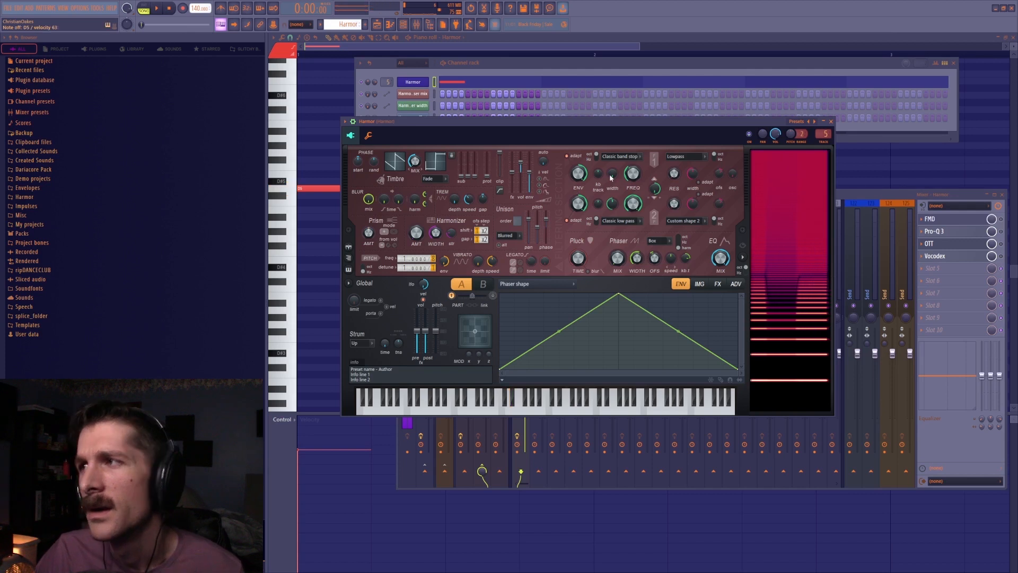
left_click_drag(613, 177, 613, 118)
key("x")
key("x")
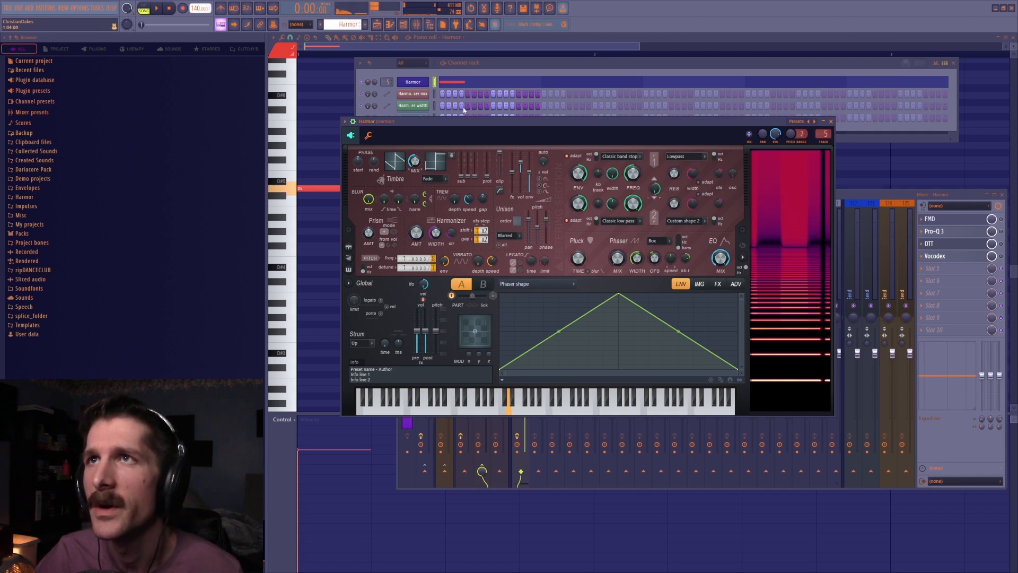
left_click_drag(612, 173, 612, 199)
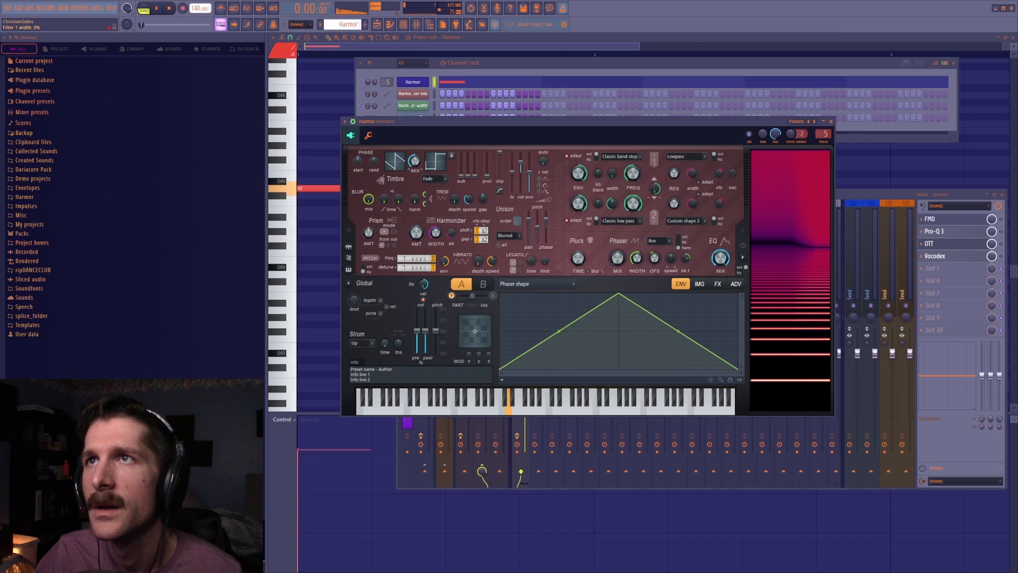
mouse_move(613, 174)
left_mouse_down()
mouse_move(612, 223)
mouse_move(612, 173)
left_mouse_up()
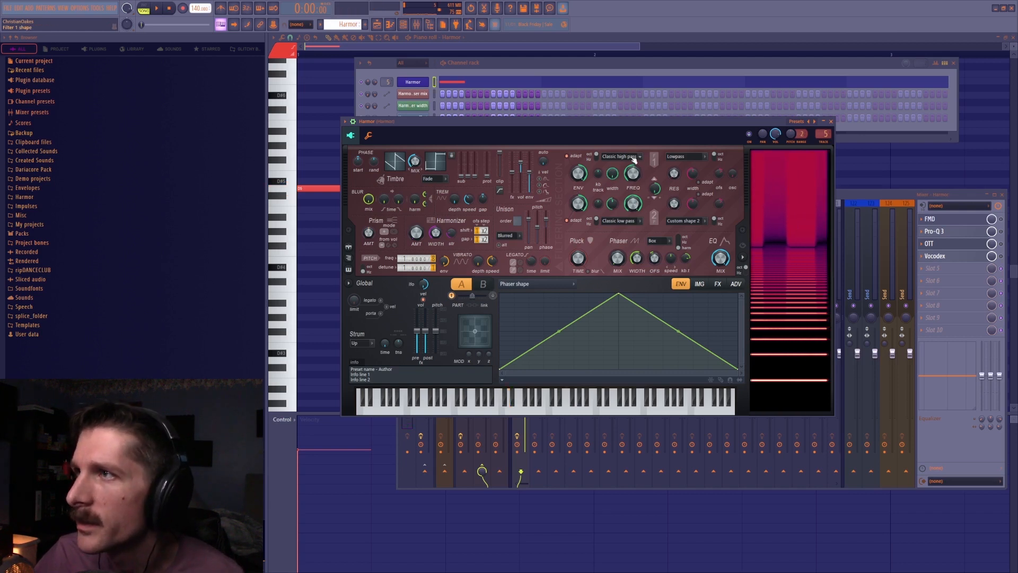
Set filter 1 to the Crude band stop shape and audition it with different widths and parallel/serial filter mixes.
left_click(633, 161)
left_click(621, 216)
key("x")
mouse_move(612, 174)
left_mouse_down()
mouse_move(612, 200)
mouse_move(612, 192)
left_mouse_up()
key("x")
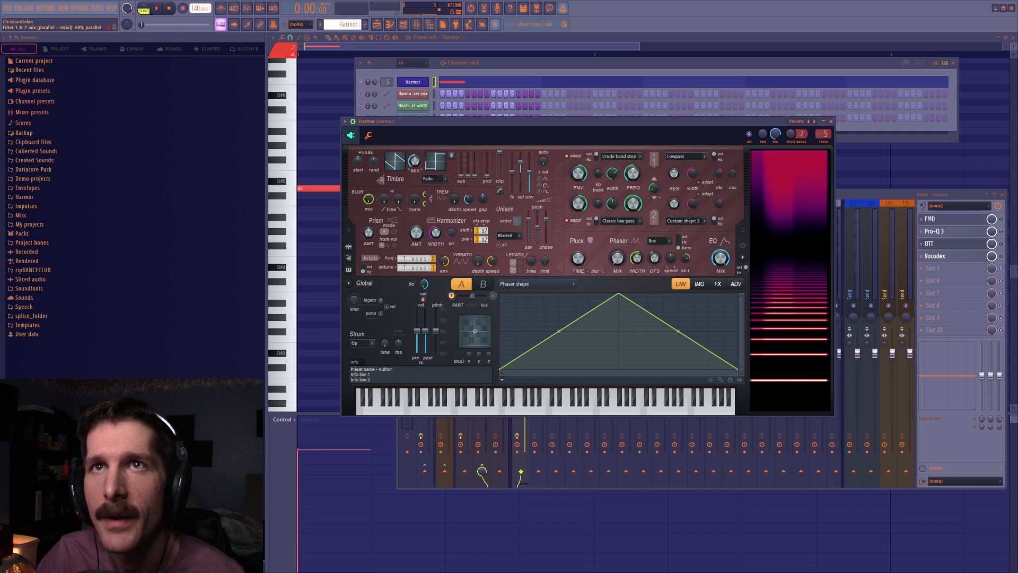
key("x")
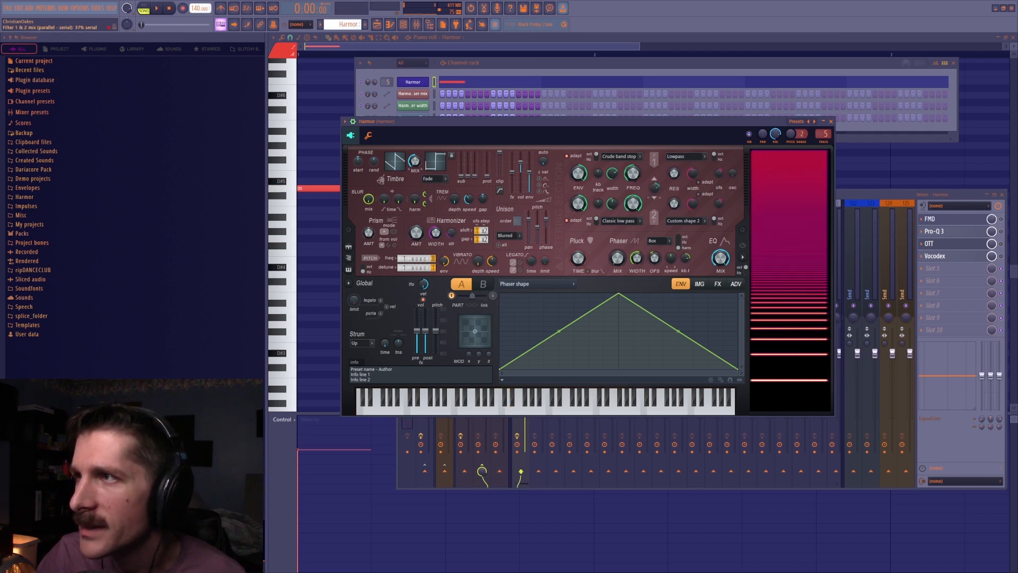
Set filter 2 to the Crude band pass shape and vary its frequency and width, up to 100% width, while auditioning.
left_click(621, 223)
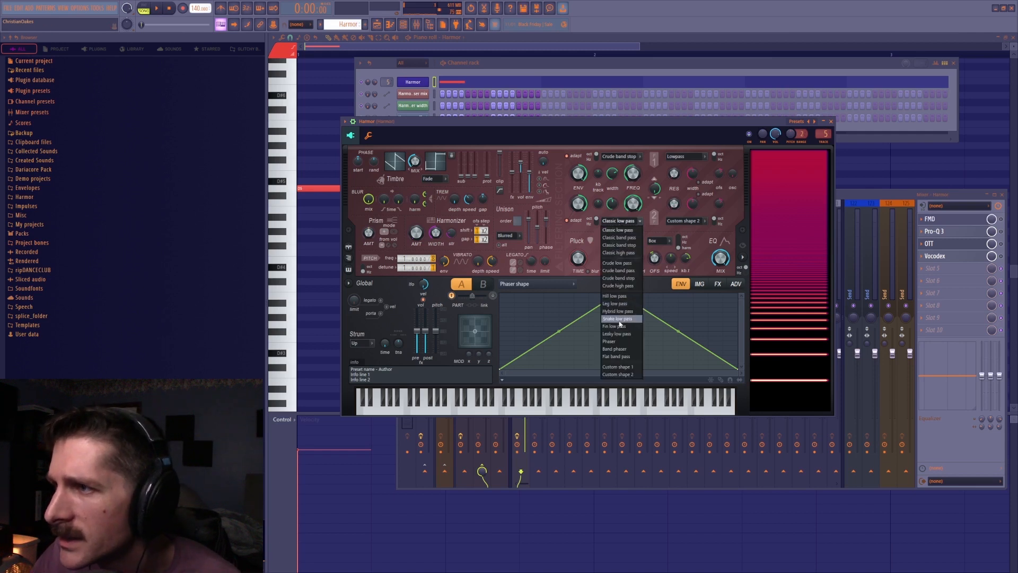
left_click(619, 286)
key("x")
left_click_drag(633, 205, 633, 225)
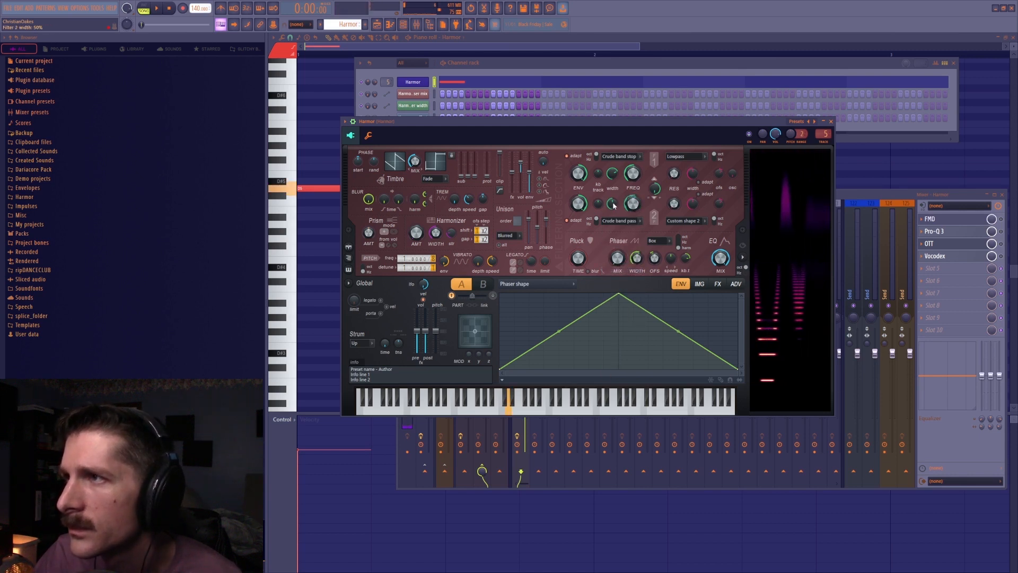
left_click_drag(613, 206, 613, 233)
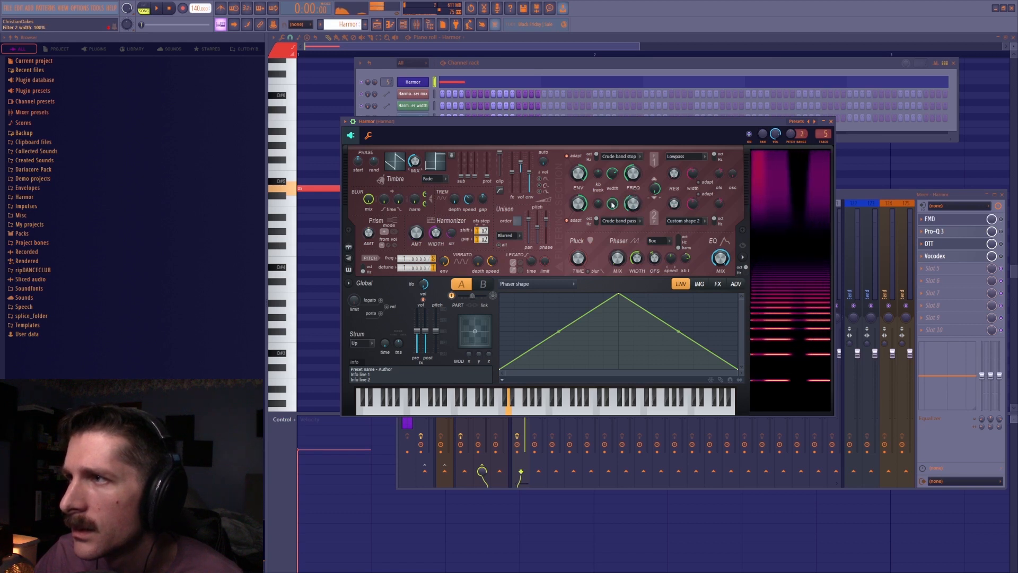
Switch filter 2 to the Crude low pass shape while auditioning the note.
left_click(620, 220)
left_click(628, 230)
left_click(621, 220)
left_click(623, 244)
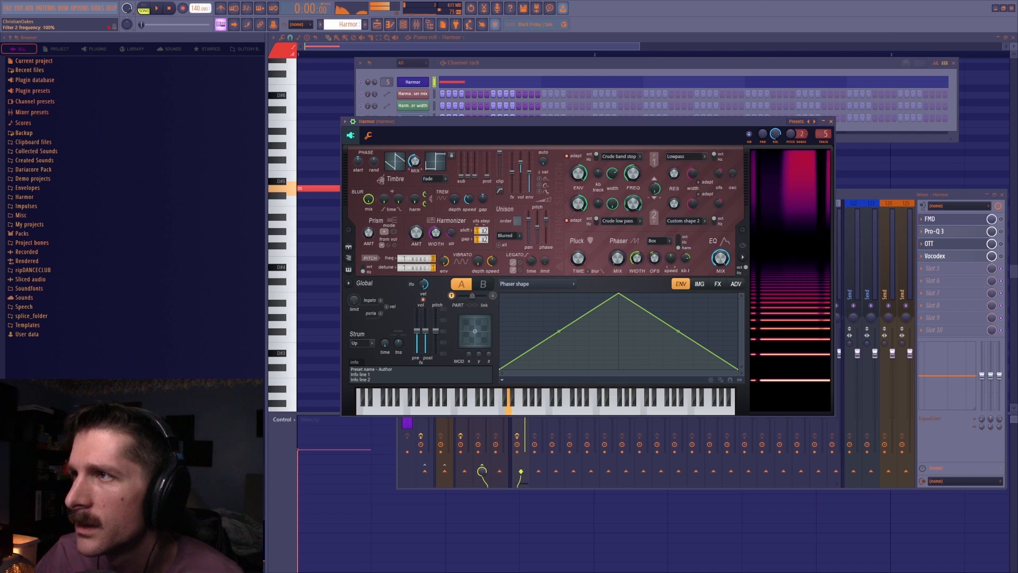
Create an automation clip for filter 1's frequency in Harmor.
key("w")
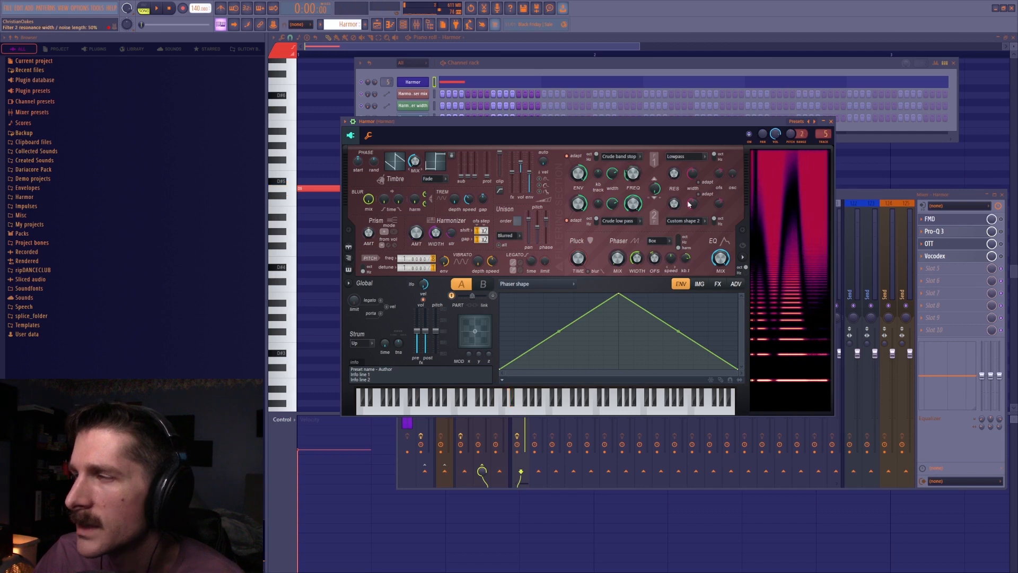
right_click(648, 185)
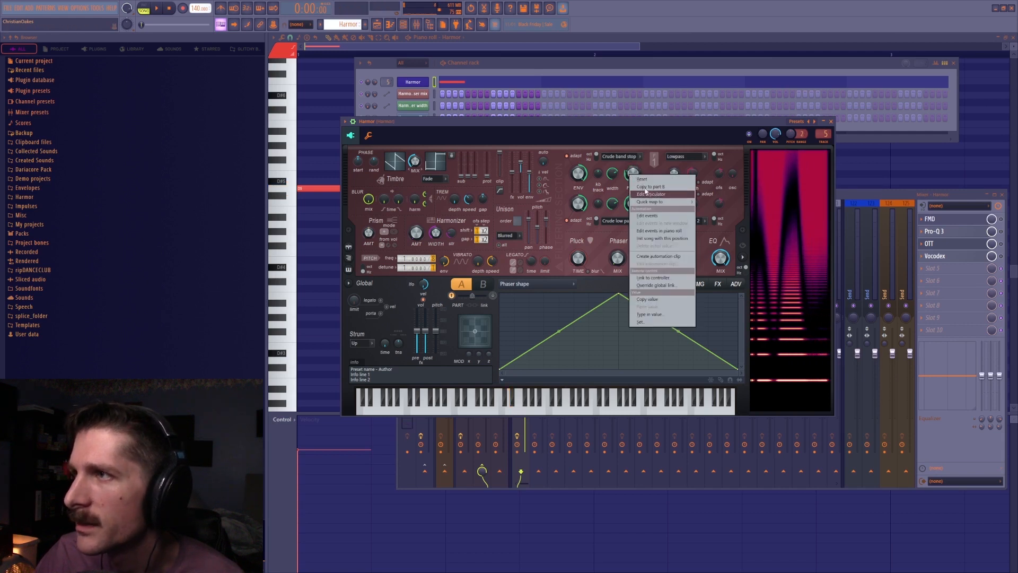
left_click(645, 251)
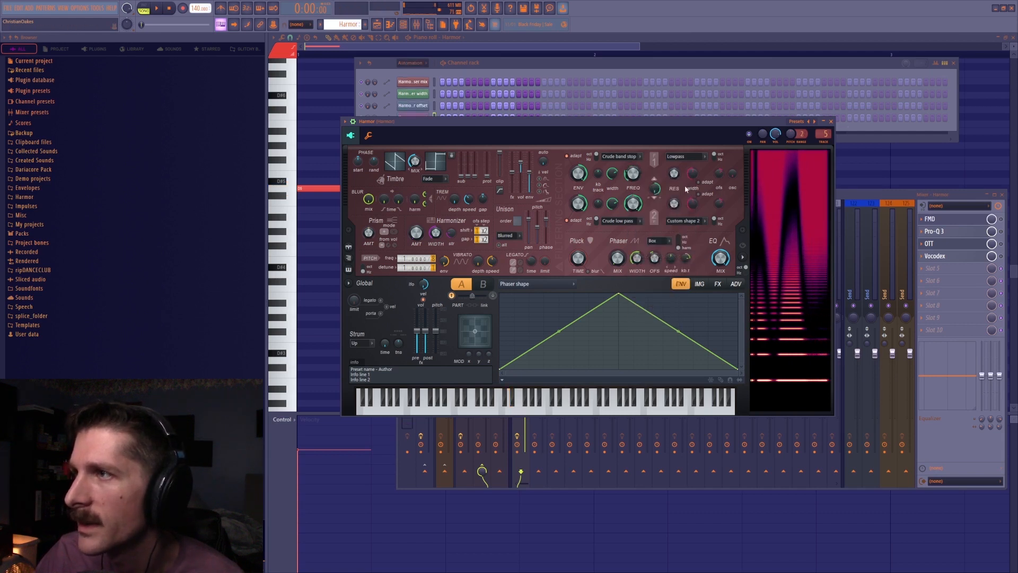
Set filter 2's resonance type to Noise.
left_click(692, 223)
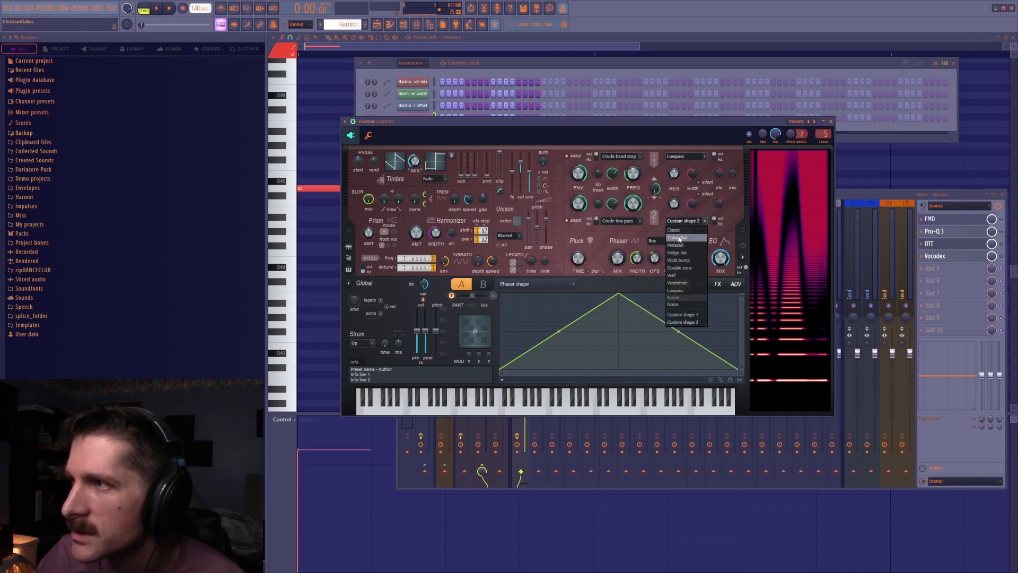
left_click(716, 221)
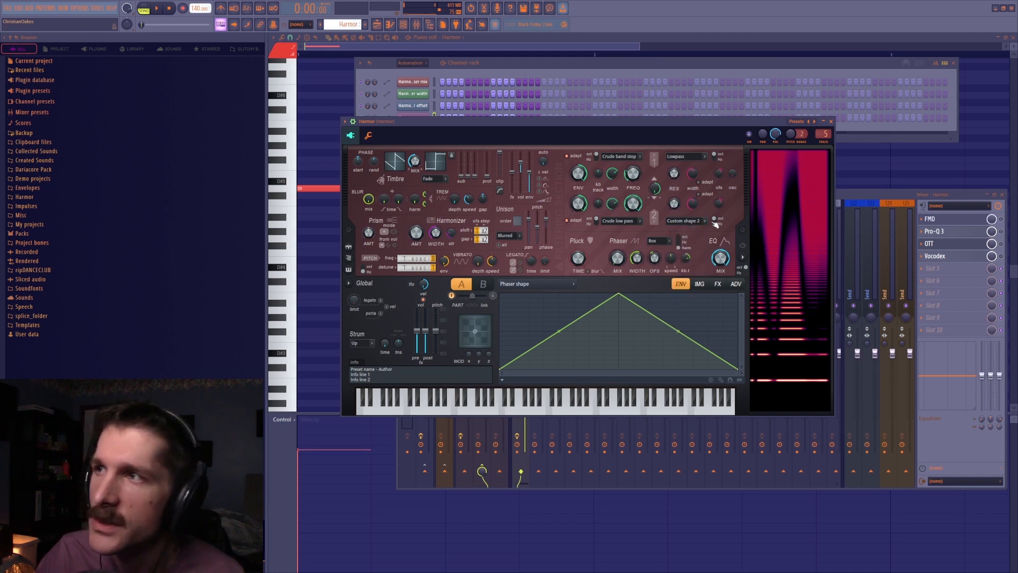
left_click(684, 222)
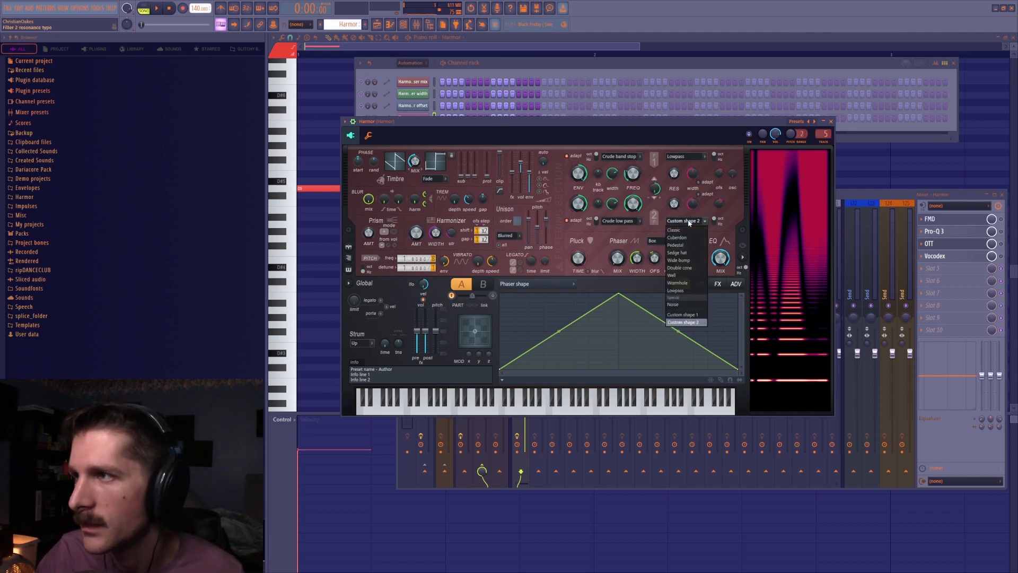
left_click(682, 305)
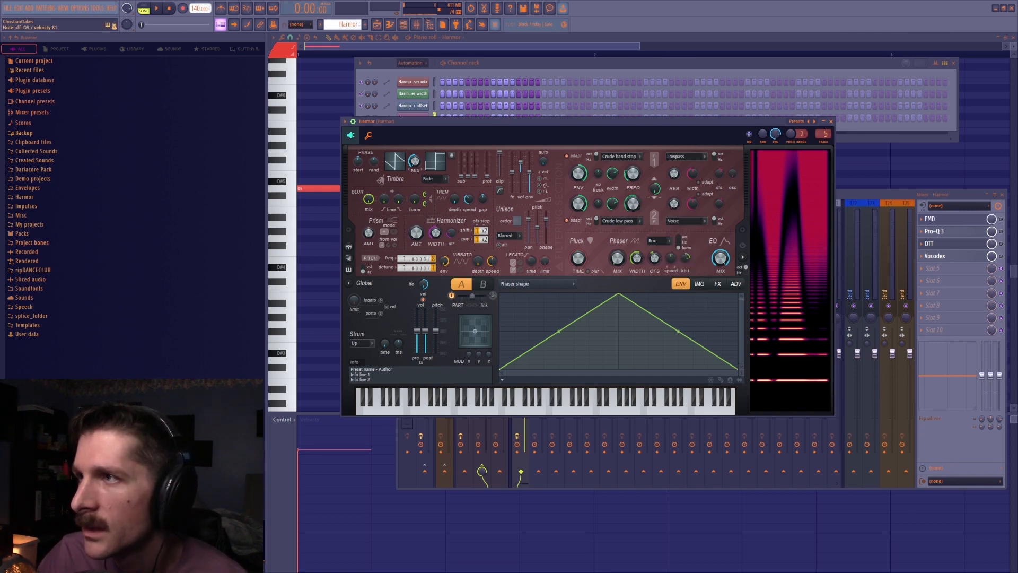
Move the Harmor window lower, show all channels in the channel rack and select the Harmor channel.
left_click_drag(606, 124, 597, 138)
left_click(412, 63)
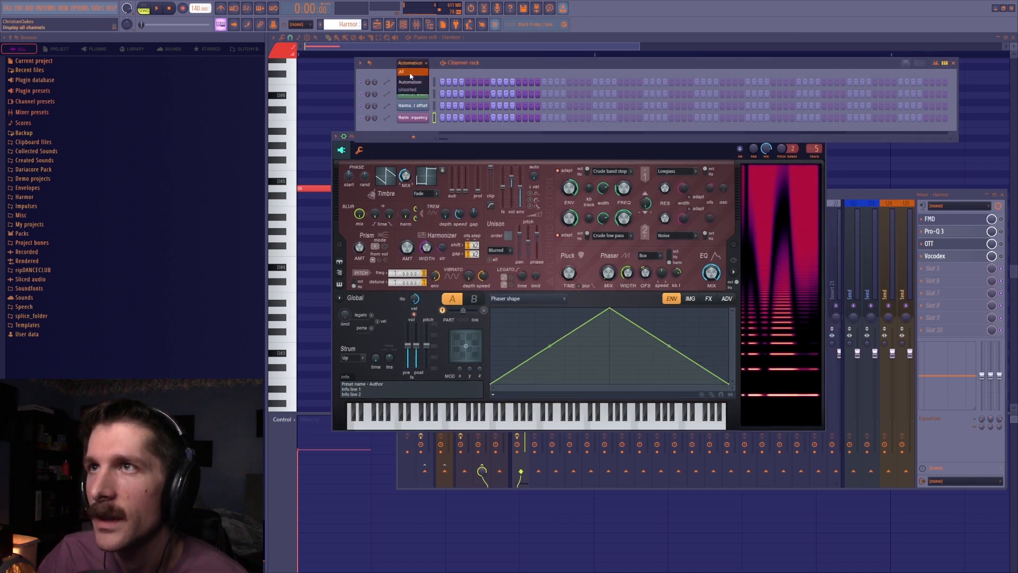
left_click(411, 72)
left_click(435, 82)
left_click(591, 162)
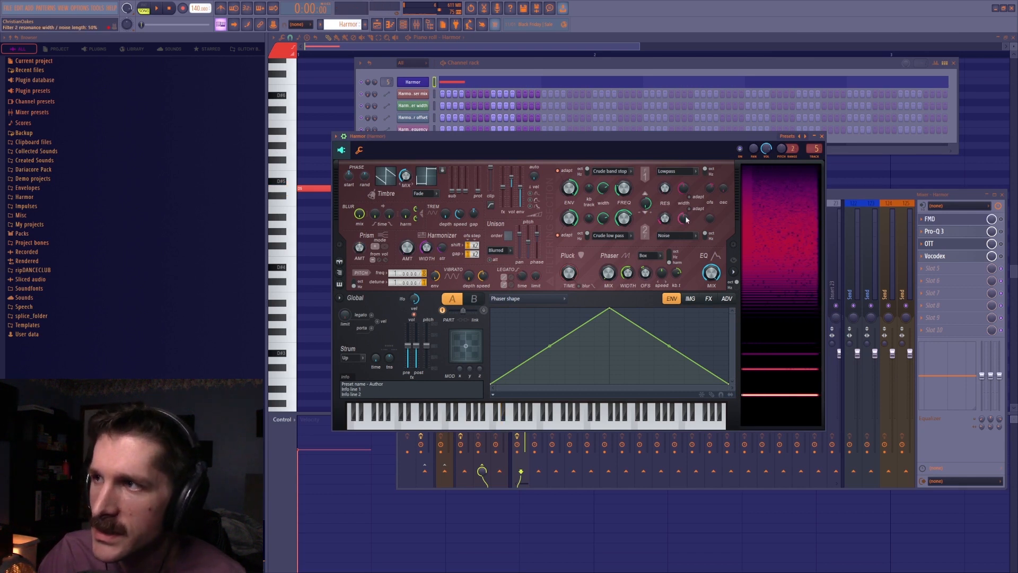
Vary filter 2's frequency, width, resonance amount and noise length while auditioning the Noise resonance.
left_click_drag(623, 218, 623, 206)
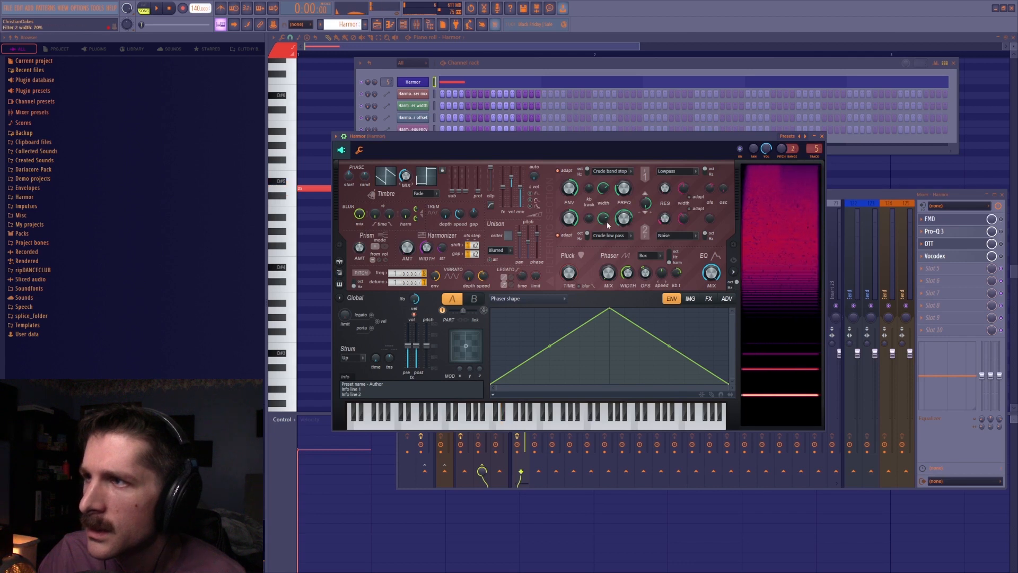
left_click_drag(612, 217, 611, 201)
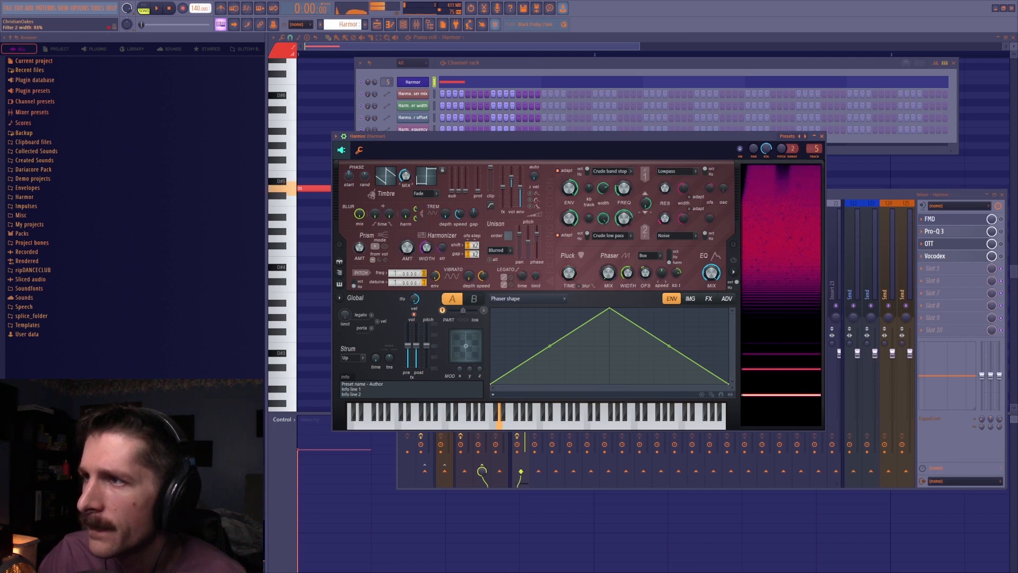
left_click_drag(664, 218, 664, 211)
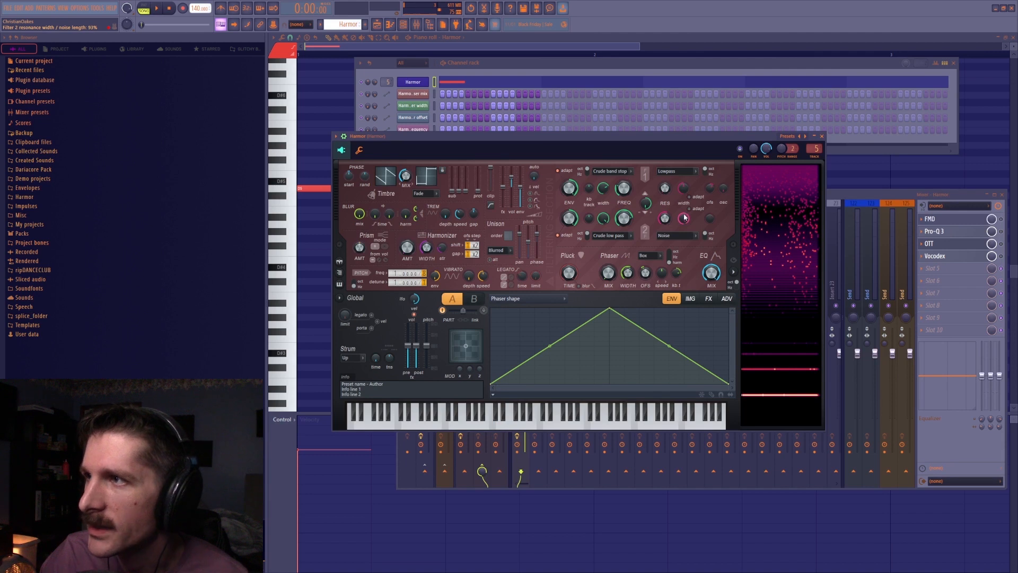
left_click_drag(684, 218, 665, 218)
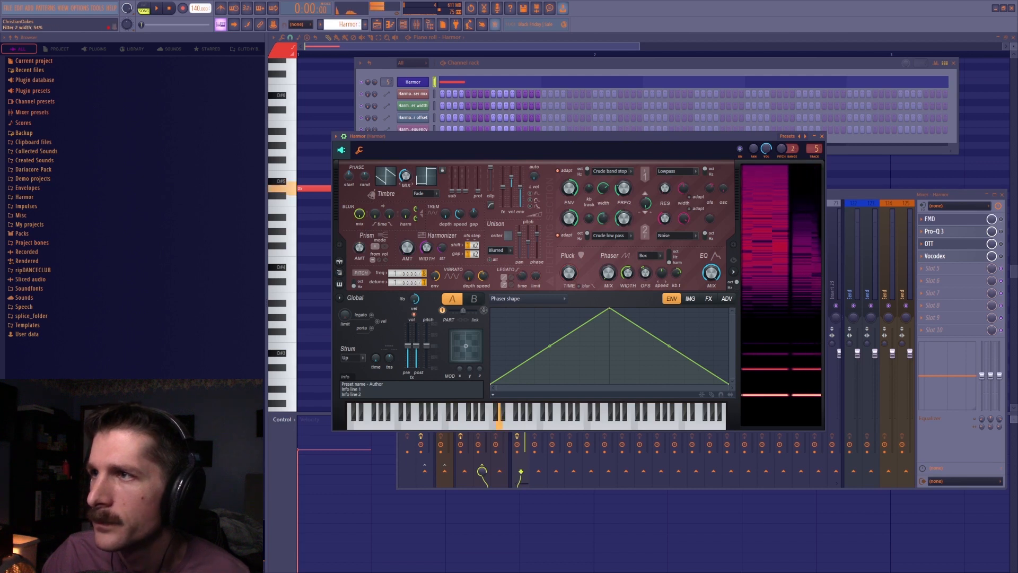
Toggle effect slots on the Harmor mixer track and sweep filter 2's frequency while auditioning the note.
left_click(1002, 233)
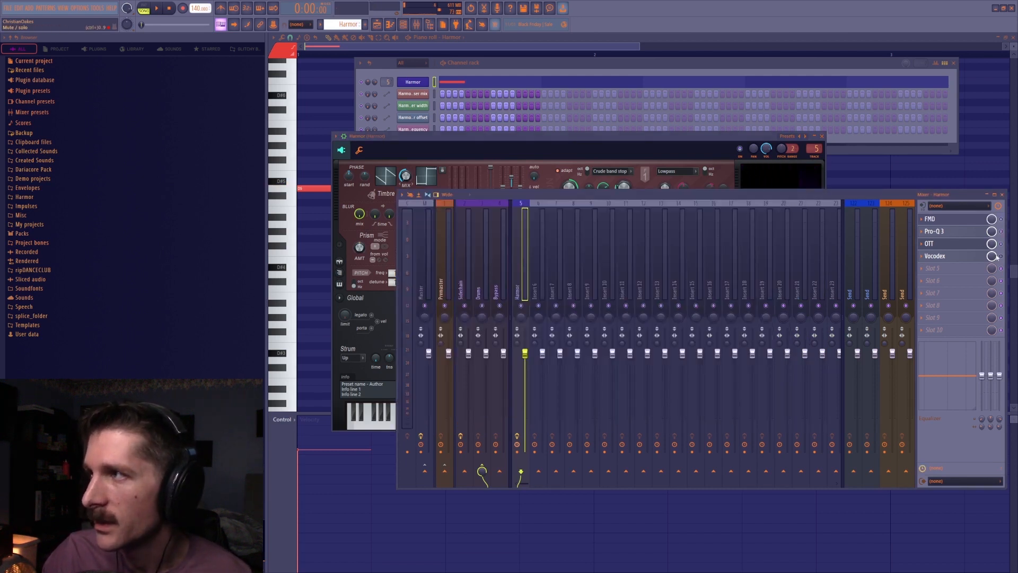
left_click(625, 146)
left_click_drag(624, 218, 624, 231)
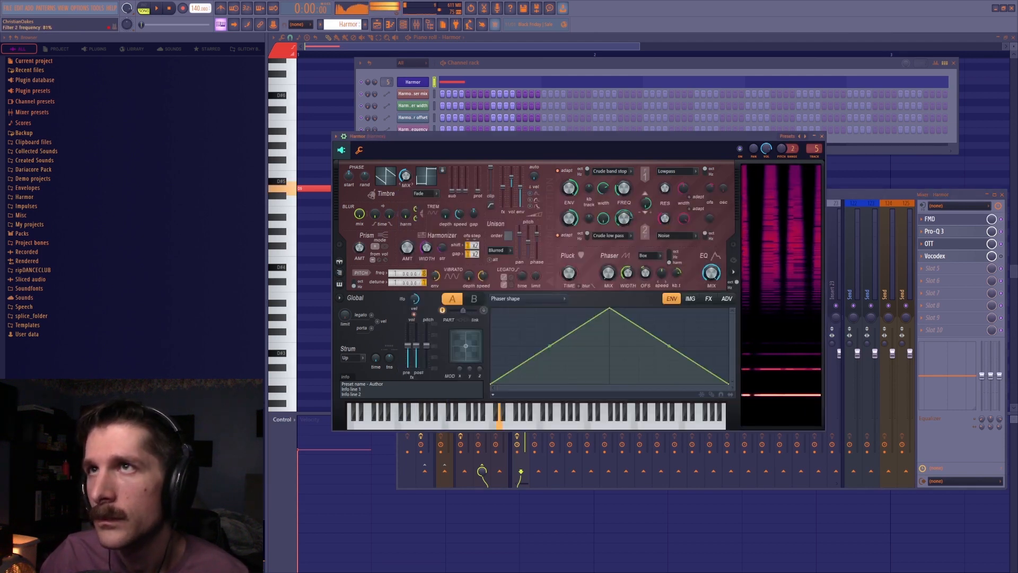
Try a rise-and-fall envelope on filter 2's frequency by adding two points to its articulator envelope.
right_click(625, 221)
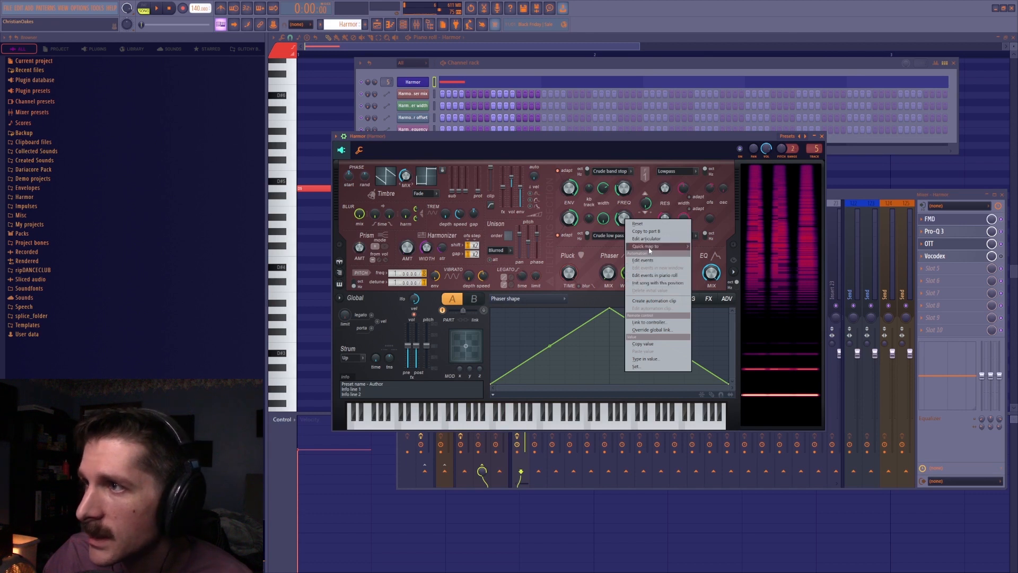
left_click(650, 239)
right_click(539, 317)
right_click(590, 344)
left_click(494, 388)
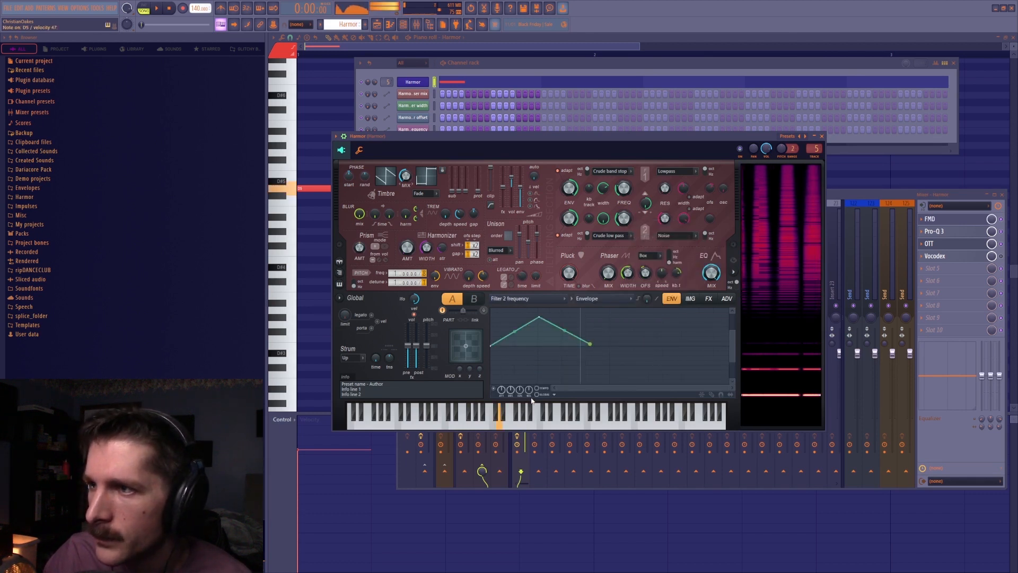
Delete the added peak and end points from filter 2's frequency envelope.
right_click(538, 317)
left_click(560, 328)
right_click(590, 346)
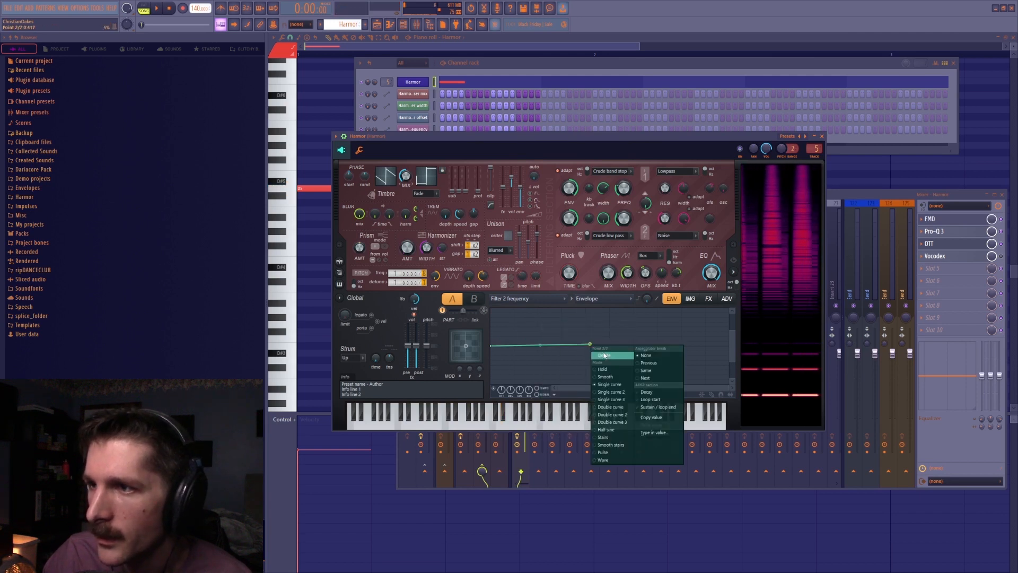
left_click(611, 355)
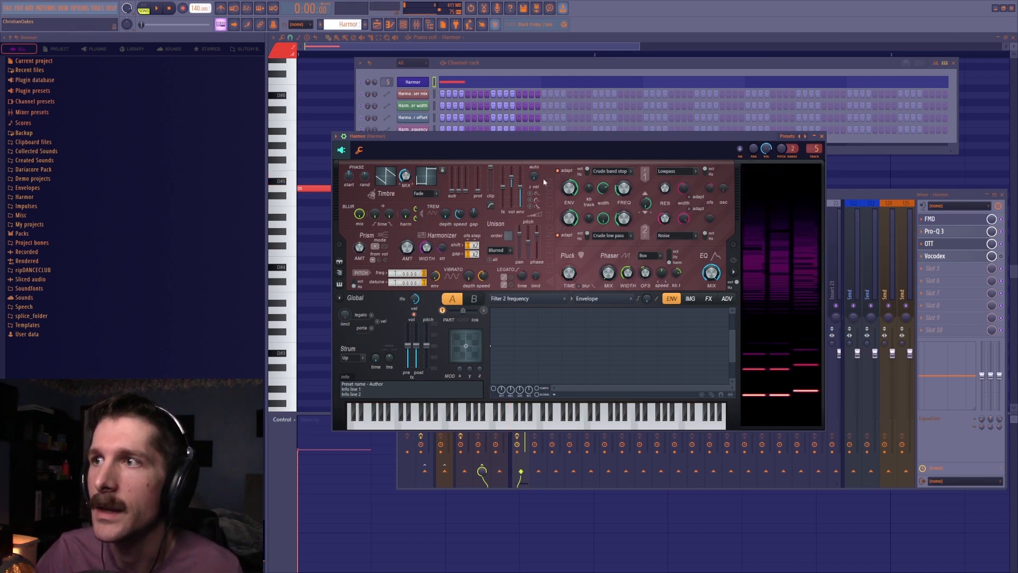
Create an automation clip for filter 2's frequency and briefly view the existing filter 1 frequency automation.
left_click(459, 74)
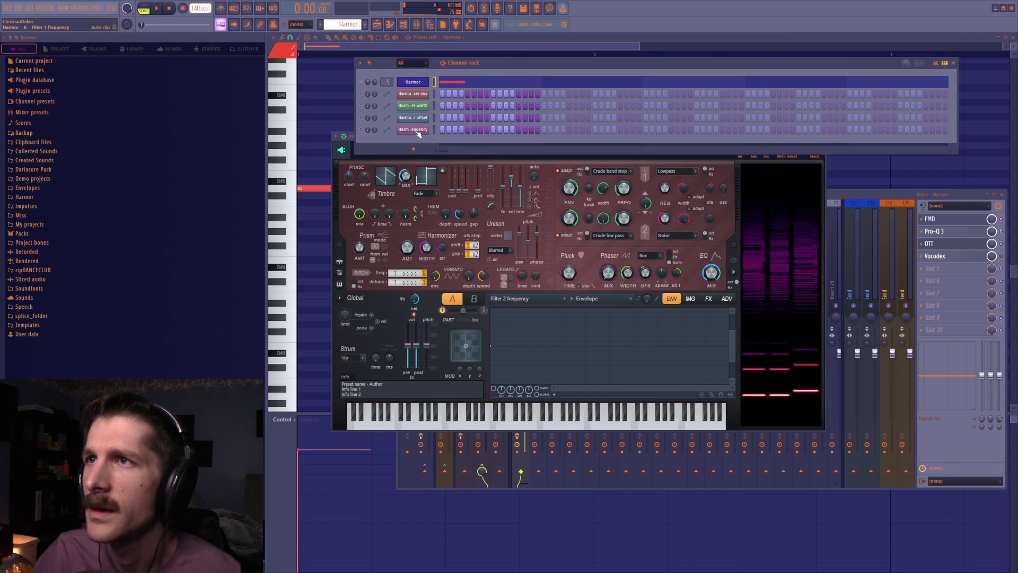
left_click(648, 209)
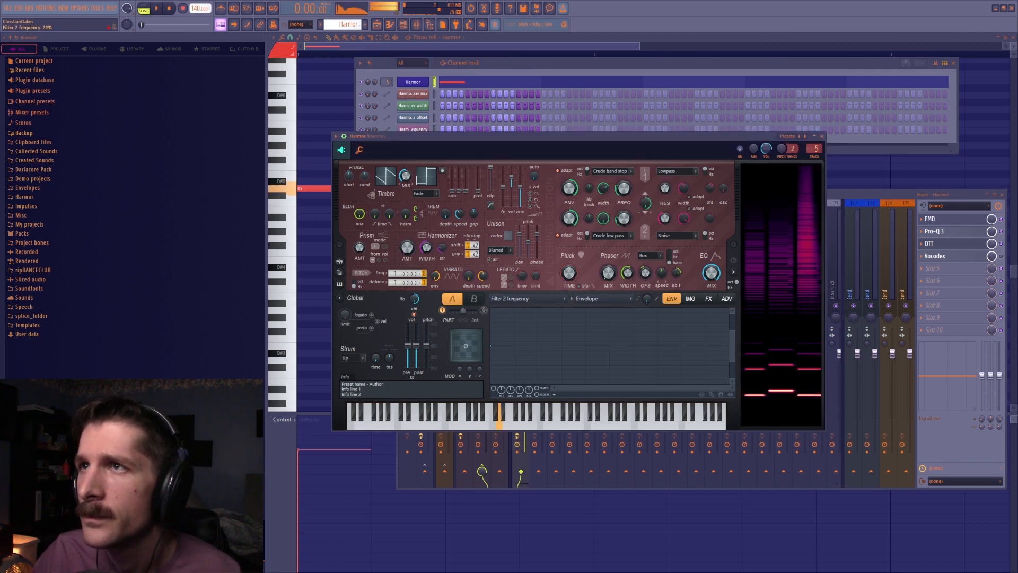
right_click(624, 221)
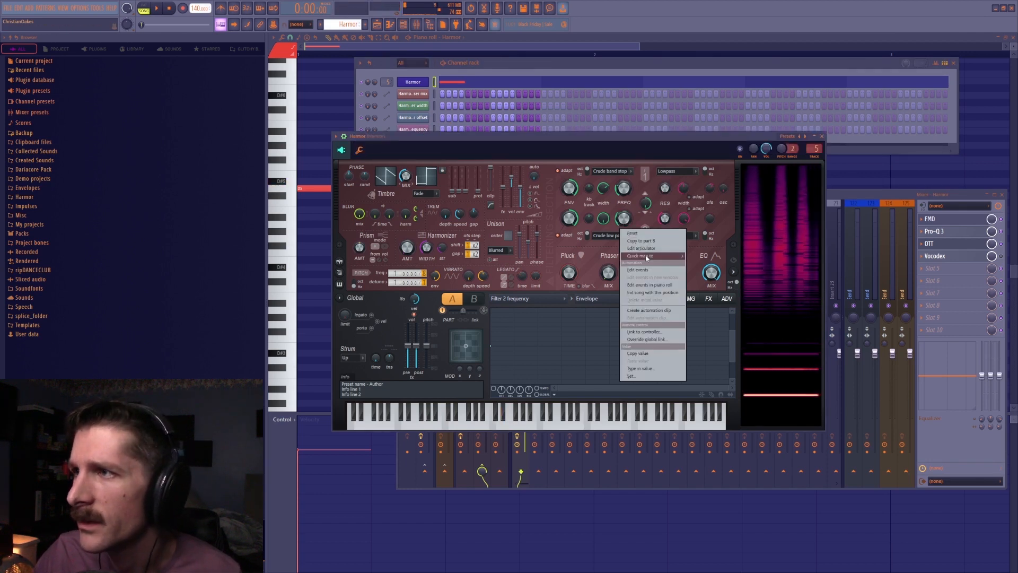
left_click(644, 310)
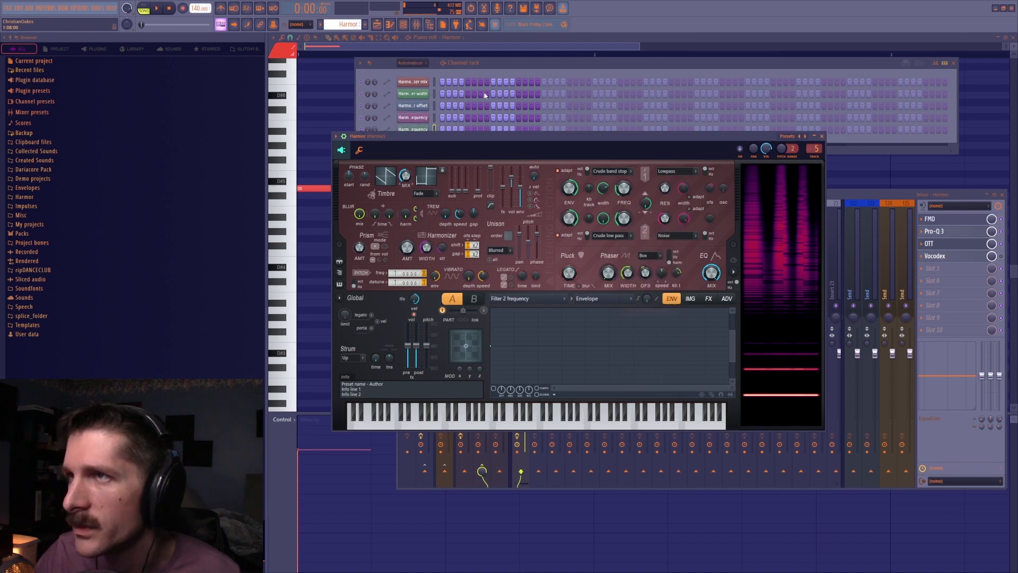
left_click(423, 118)
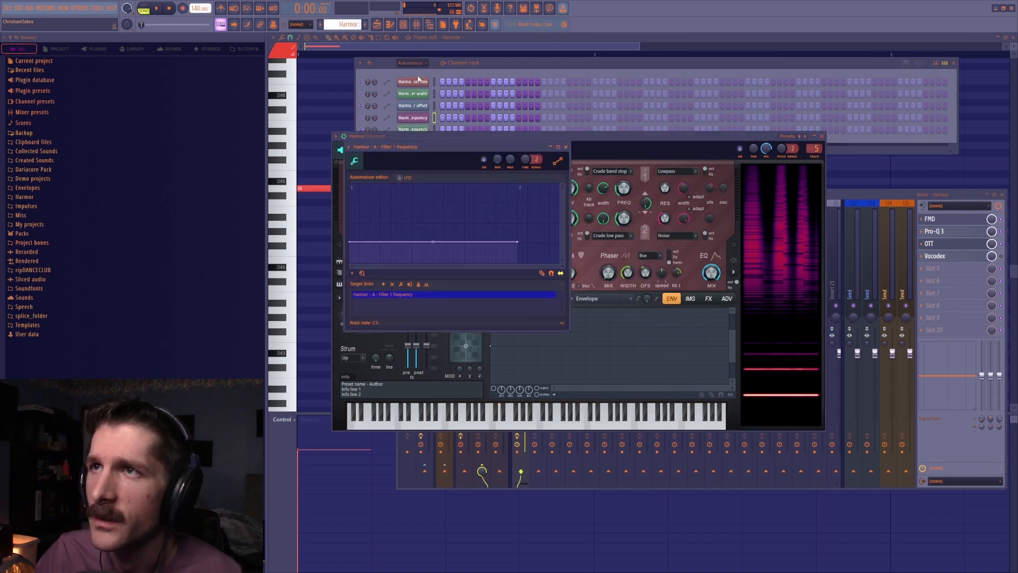
left_click(627, 158)
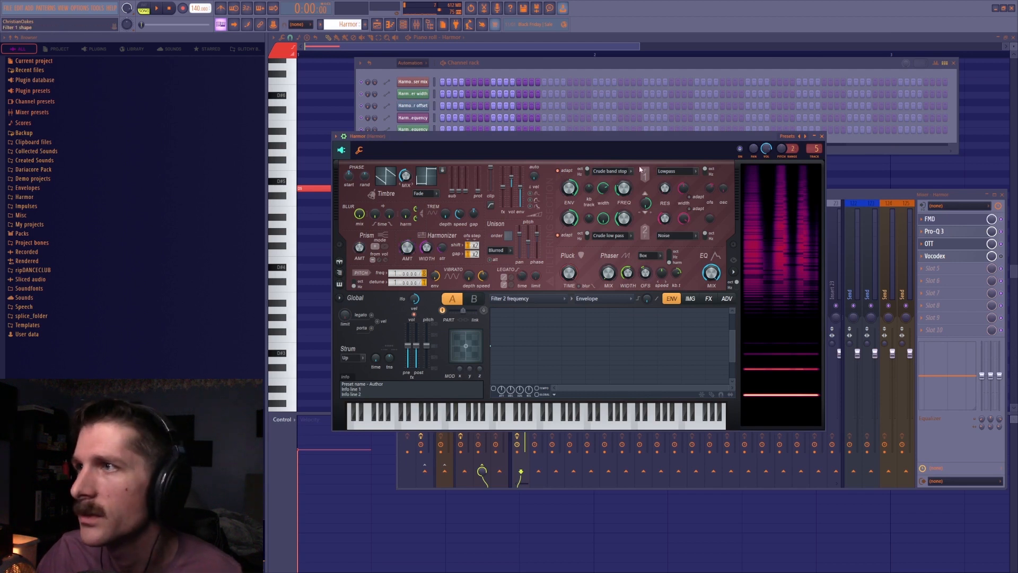
Audition the note with the harmonizer mix at 100% while toggling effect slots on the Harmor mixer track.
key("x")
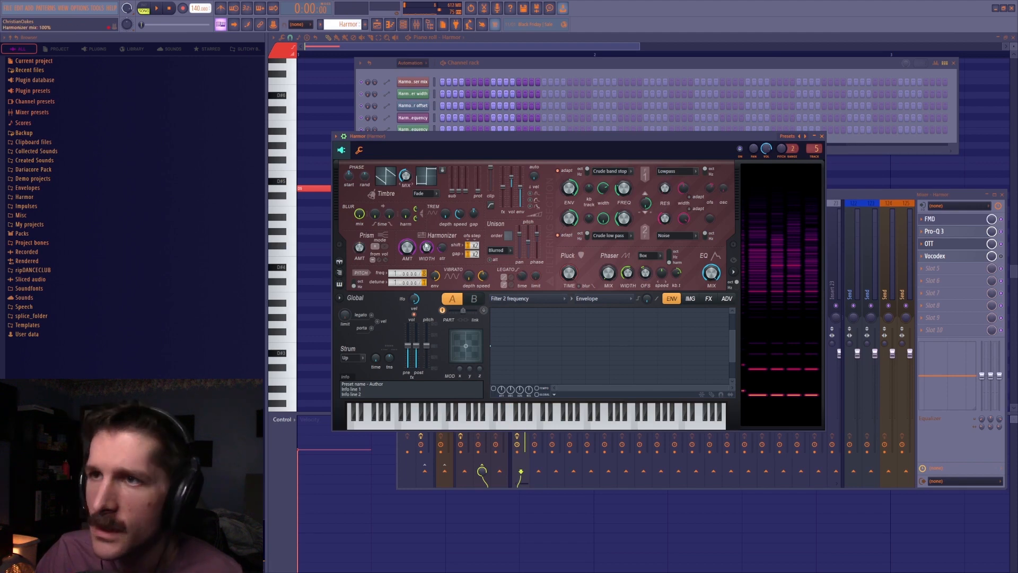
left_click(1001, 232)
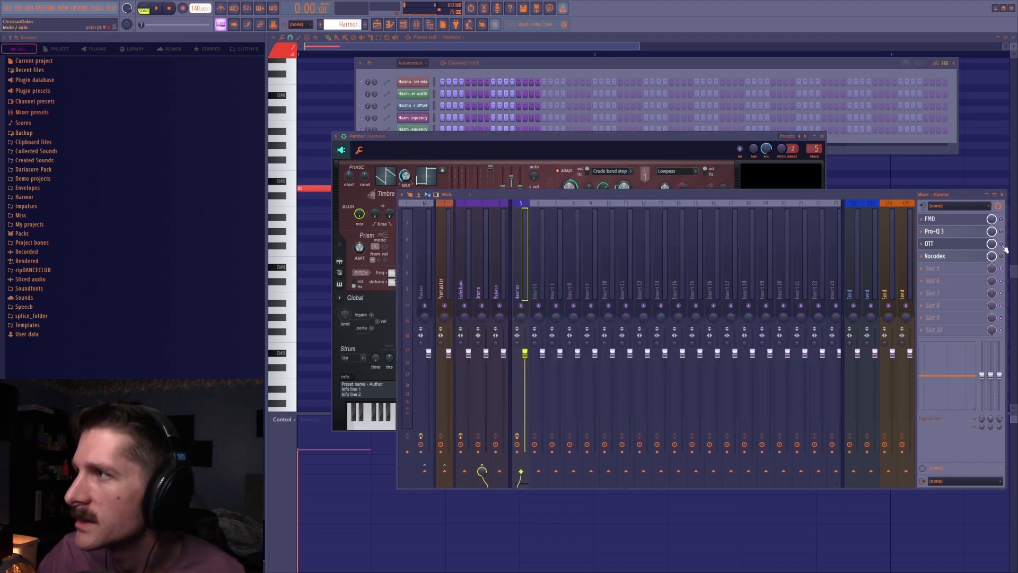
left_click(1001, 245)
left_click(585, 154)
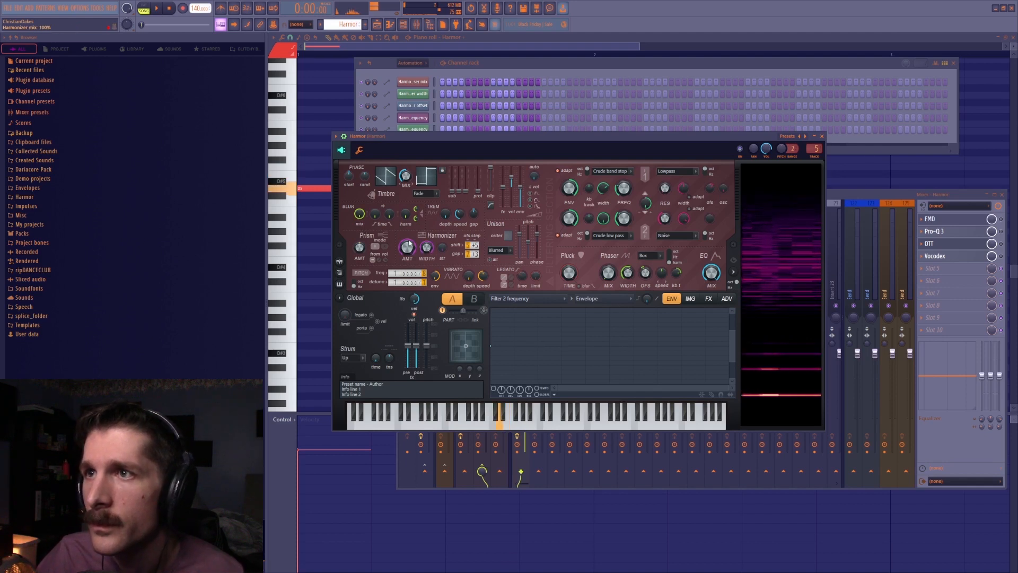
Compare the sound with the harmonizer mix at 0% while toggling the Harmor track's effects again.
left_click(1002, 225)
left_click(552, 148)
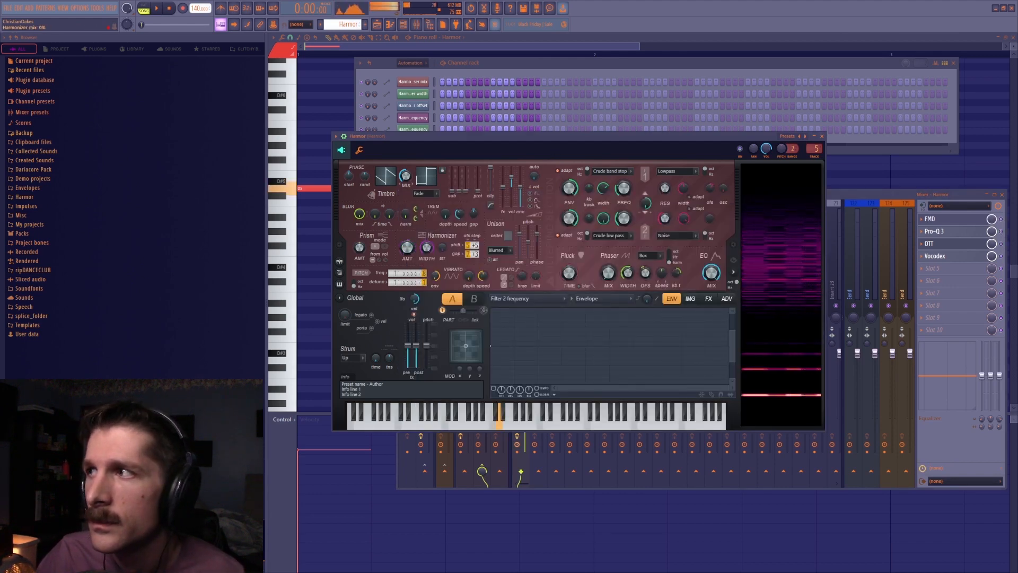
left_click(827, 264)
left_click(480, 144)
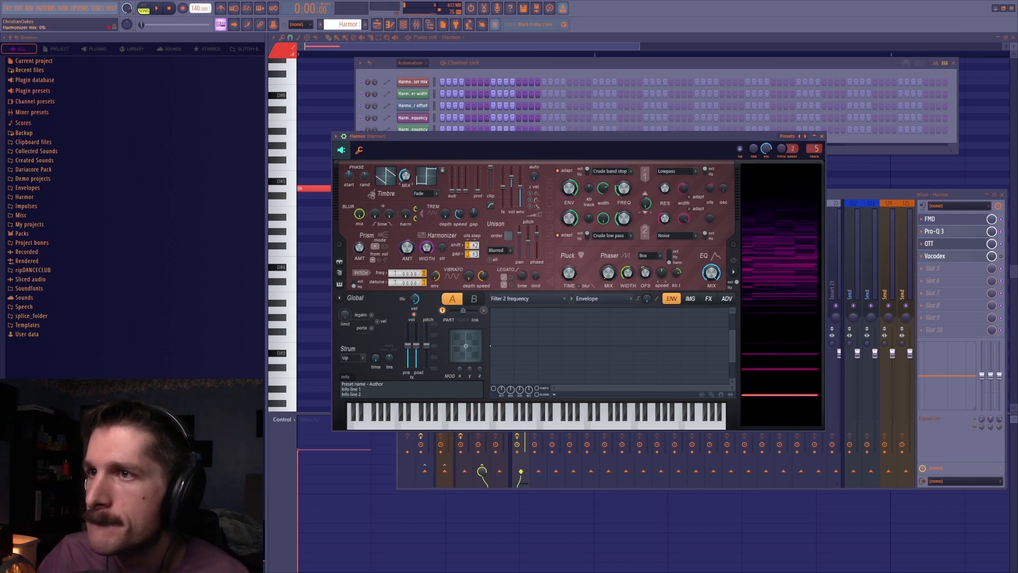
Try an automation clip for the harmonizer mix, view it in the playlist, and undo its creation.
right_click(410, 251)
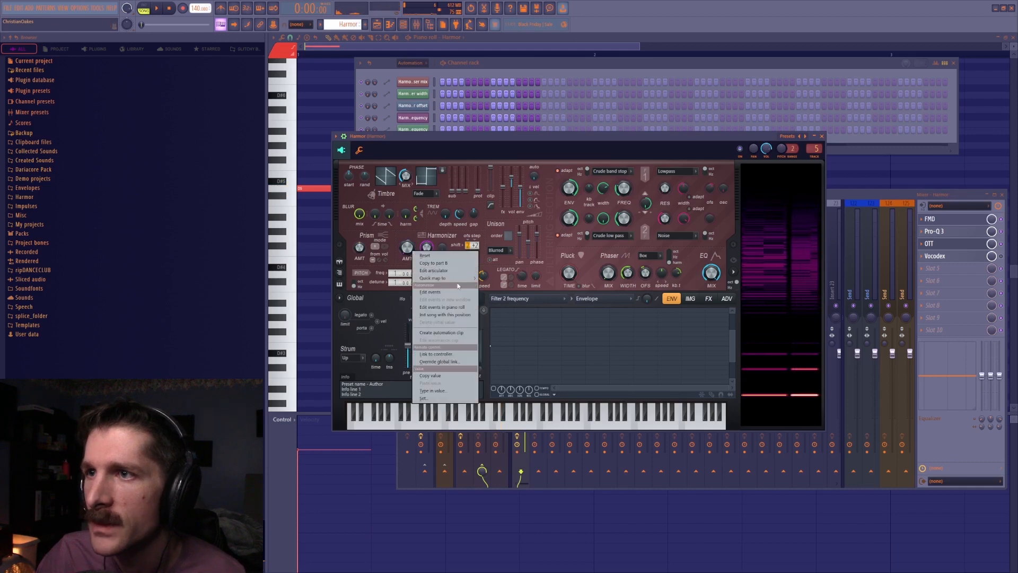
left_click(440, 333)
left_click(377, 24)
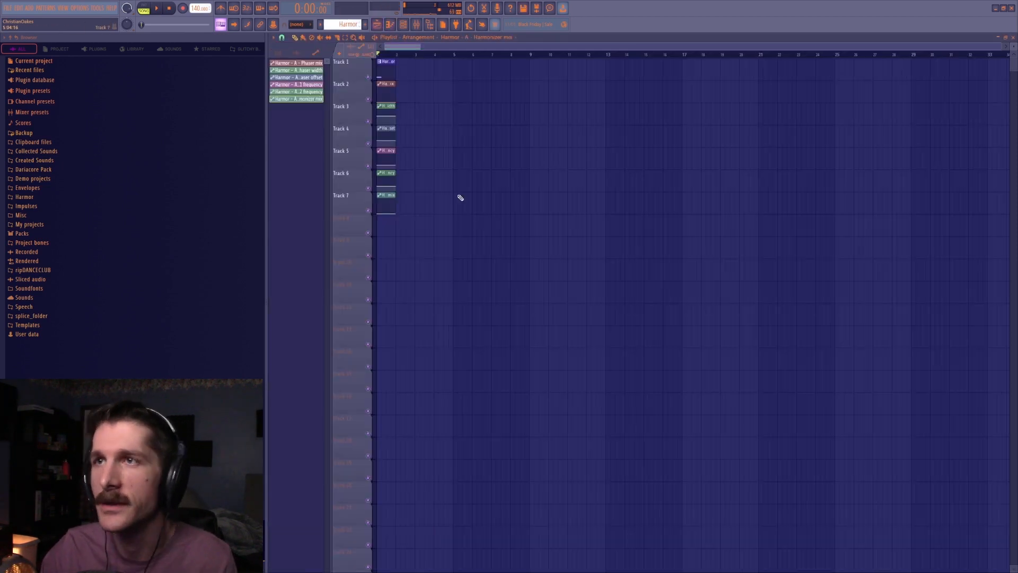
scroll(419, 58, "up", 5)
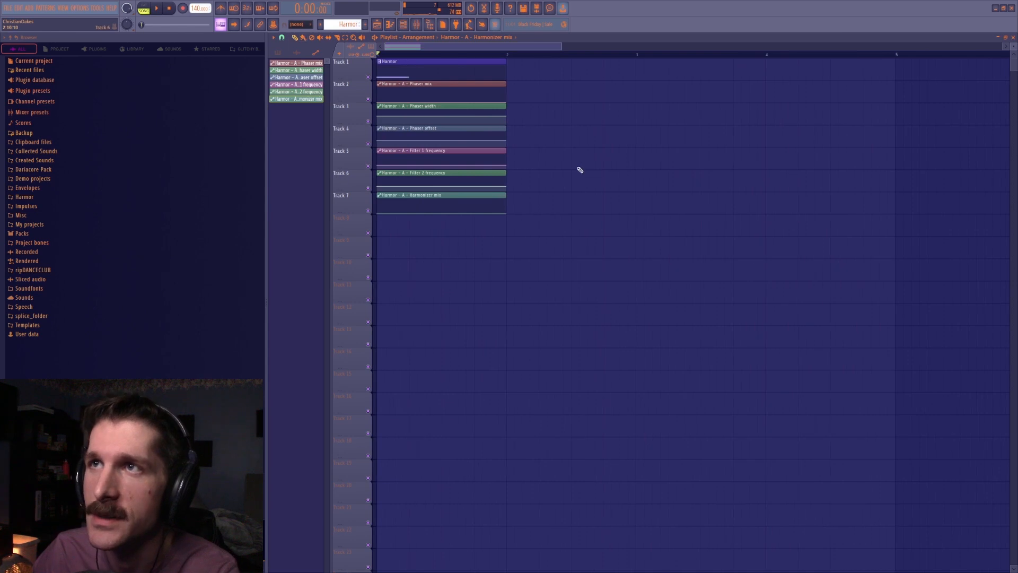
left_click(418, 25)
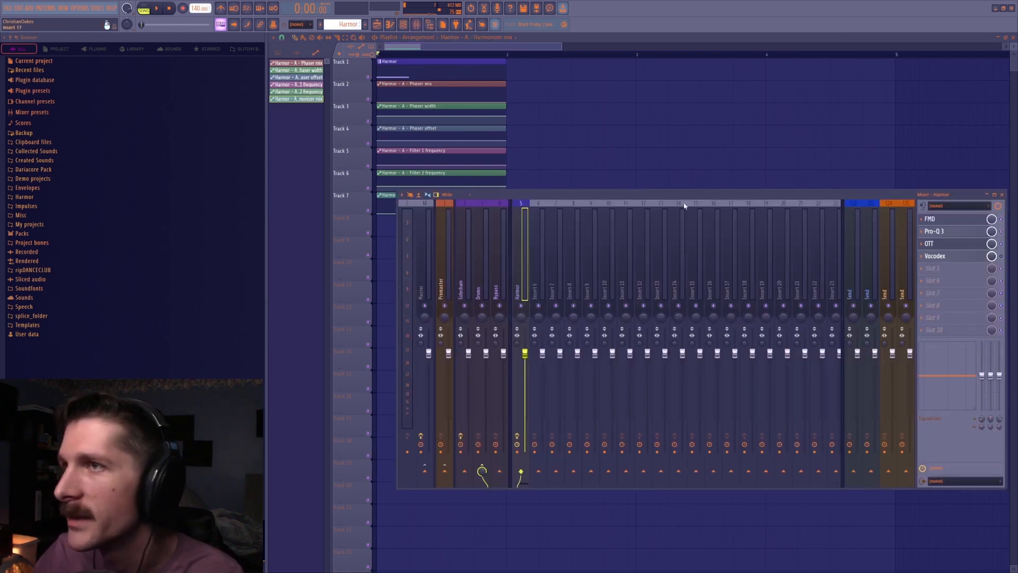
left_click_drag(352, 98, 352, 201)
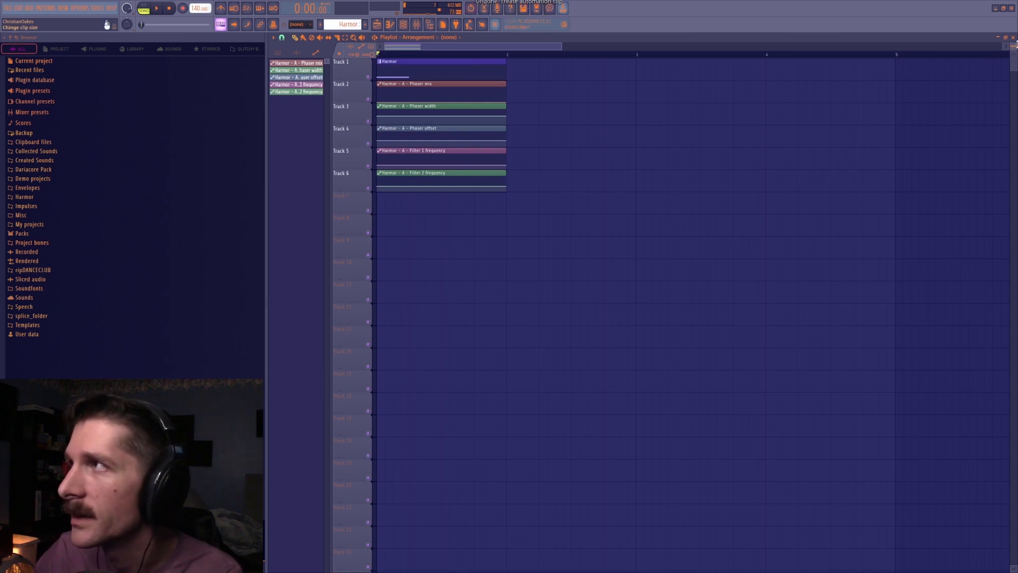
Add a second one-beat note at the same pitch on beat three of the Harmor pattern's first bar.
left_click_drag(1014, 47, 1014, 87)
scroll(672, 207, "down", 2)
scroll(673, 207, "up", 2)
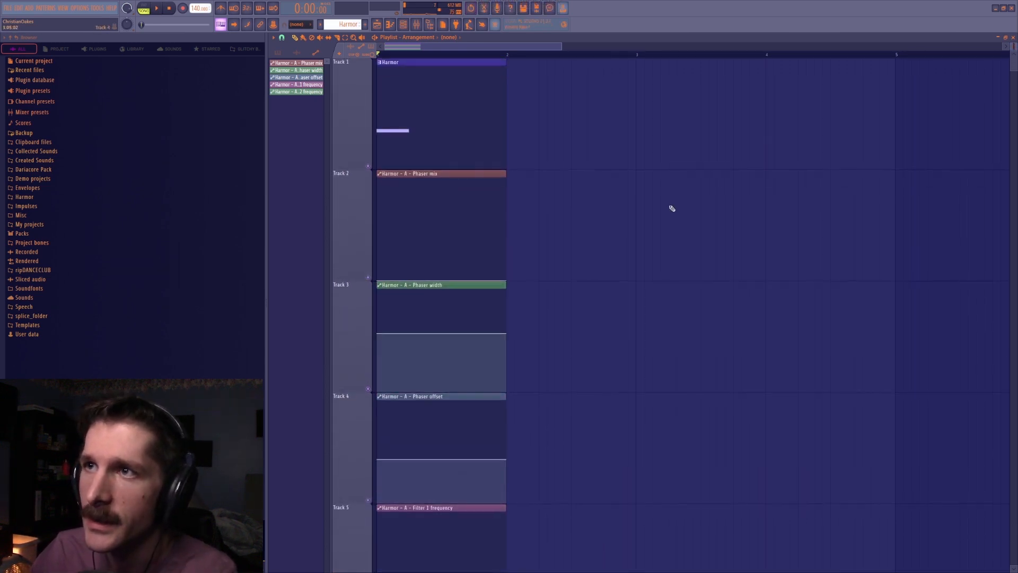
double_click(405, 117)
left_click(446, 189)
left_click(346, 188)
right_click(450, 188)
left_click(447, 188)
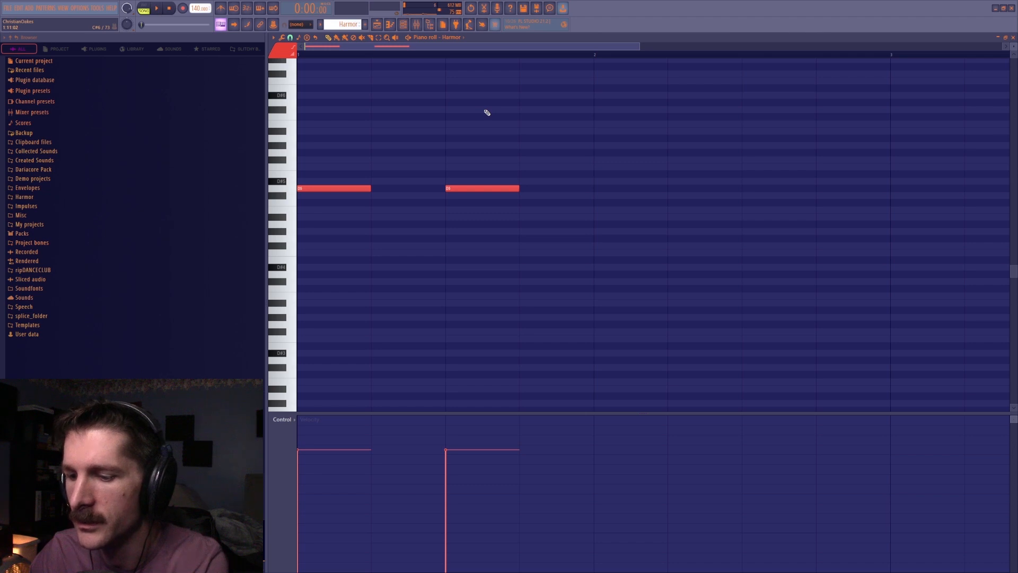
Repeat the two-note rhythm so the Harmor pattern fills four bars and return to the playlist.
key("ctrl+b")
left_click_drag(584, 190, 632, 190)
key("ctrl+d")
scroll(471, 56, "down", 3)
left_click_drag(493, 48, 343, 50)
key("ctrl+b")
left_click(377, 27)
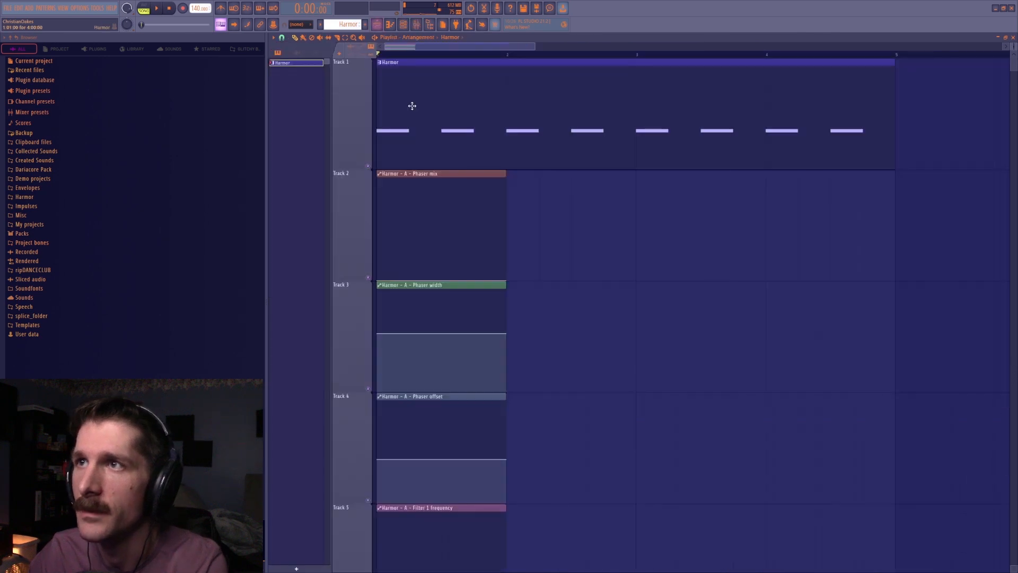
Shape the phaser mix automation to drop steeply from maximum to minimum within the first beat and audition it.
left_click(282, 38)
left_click(291, 144)
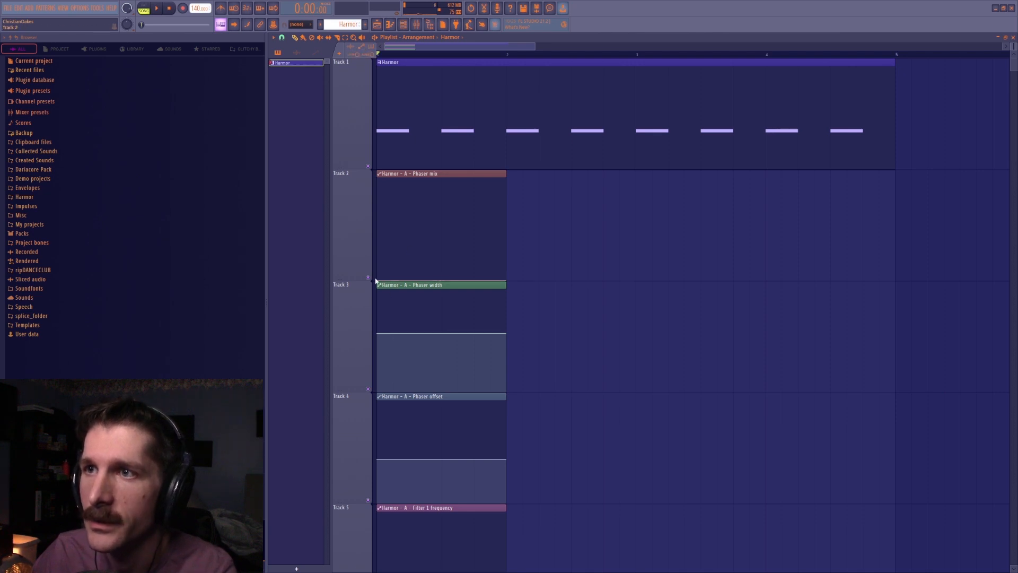
left_click_drag(379, 276, 402, 271)
key("space")
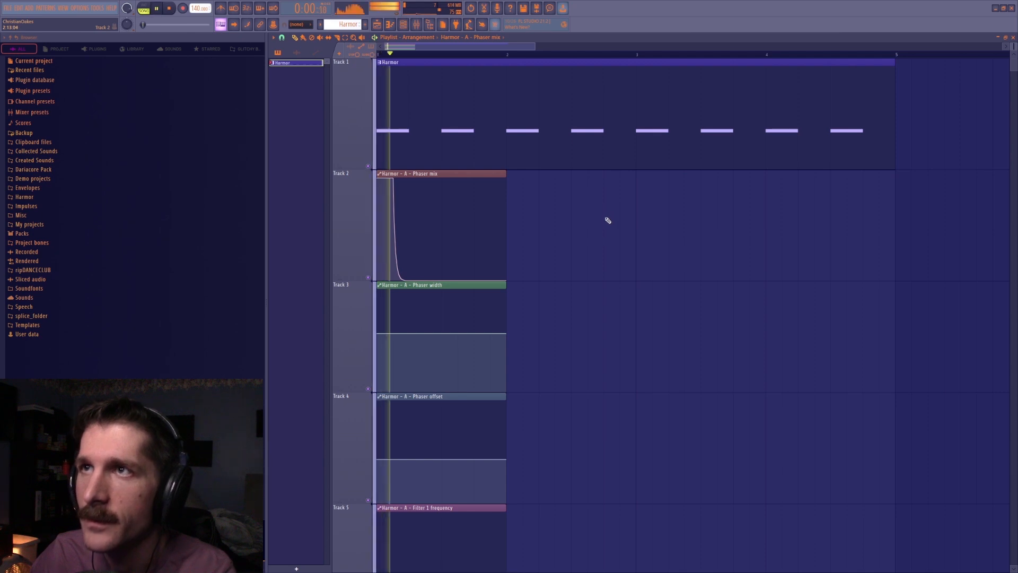
Add a point to the phaser width automation on beat two at about 15%, with a steep curve leading down to it.
right_click(396, 314)
left_click_drag(398, 314, 412, 366)
key("space")
key("space")
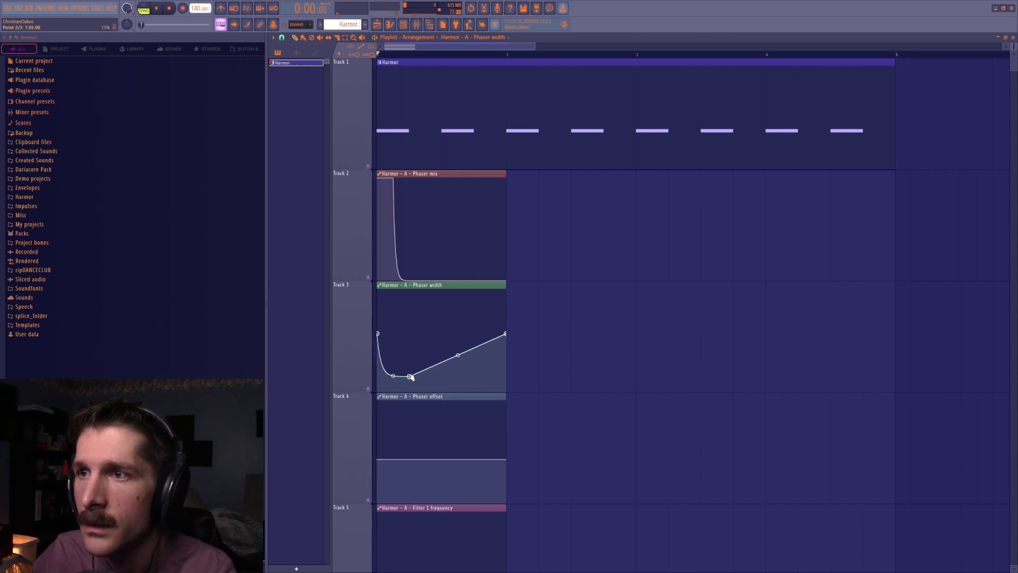
key("space")
Reshape the phaser width automation so it curves up to beat two above its starting level, and audition it.
scroll(505, 358, "down", 3)
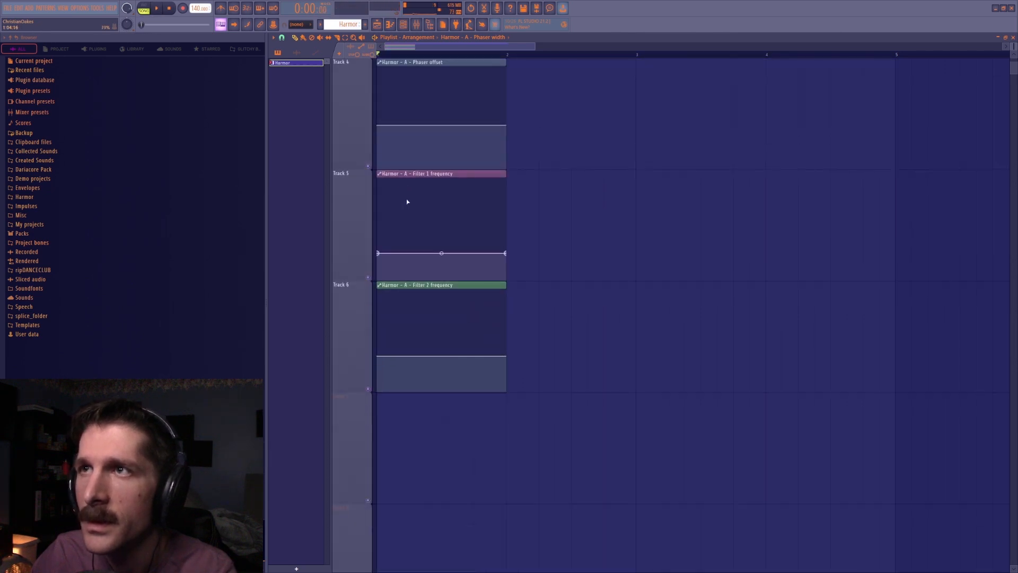
scroll(405, 192, "up", 1)
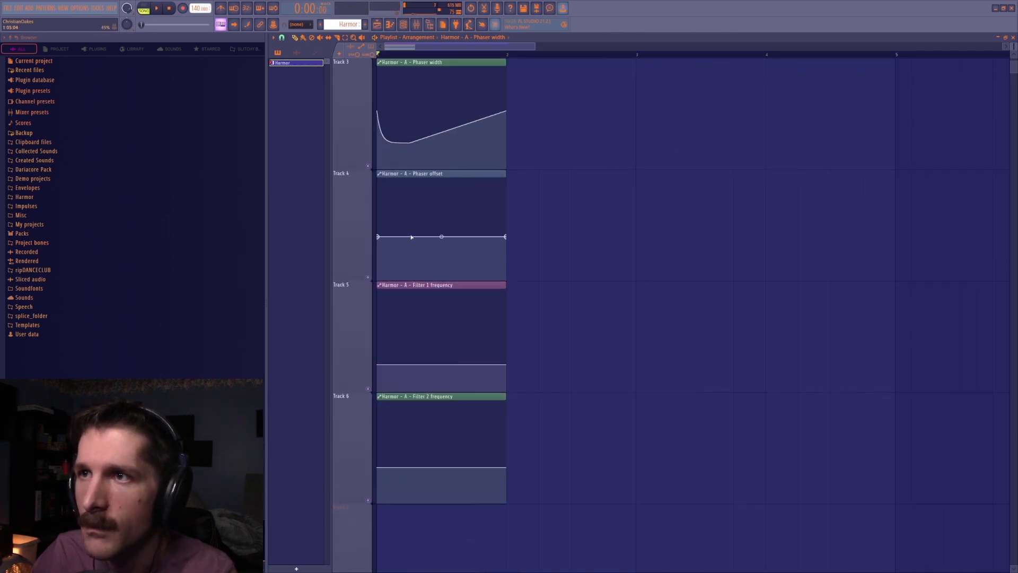
right_click(393, 143)
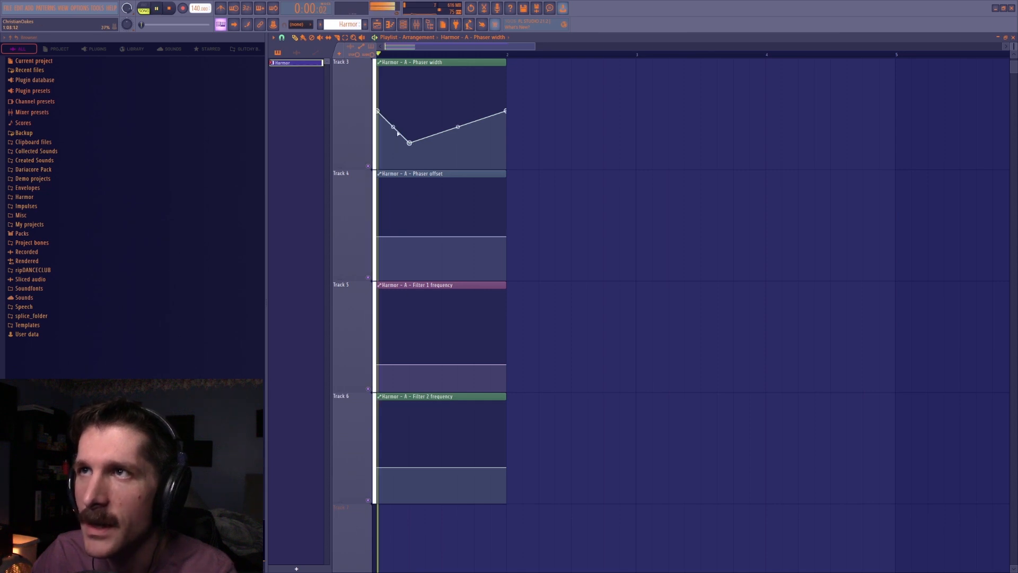
left_click_drag(393, 127, 409, 93)
key("space")
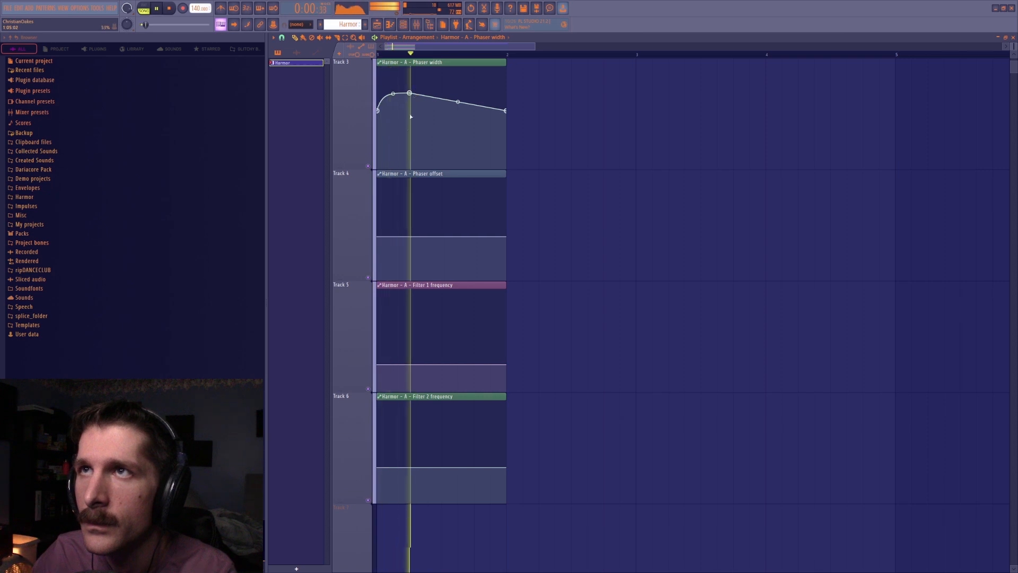
Try a lower point on beat two of the phaser offset automation and undo it.
left_click_drag(410, 237, 411, 263)
key("space")
key("ctrl+z")
Add a point on beat two of the filter 1 frequency automation, curve up to it, raise it to the maximum and audition.
mouse_move(410, 364)
left_mouse_down()
mouse_move(410, 316)
mouse_move(394, 359)
left_mouse_up()
key("space")
key("space")
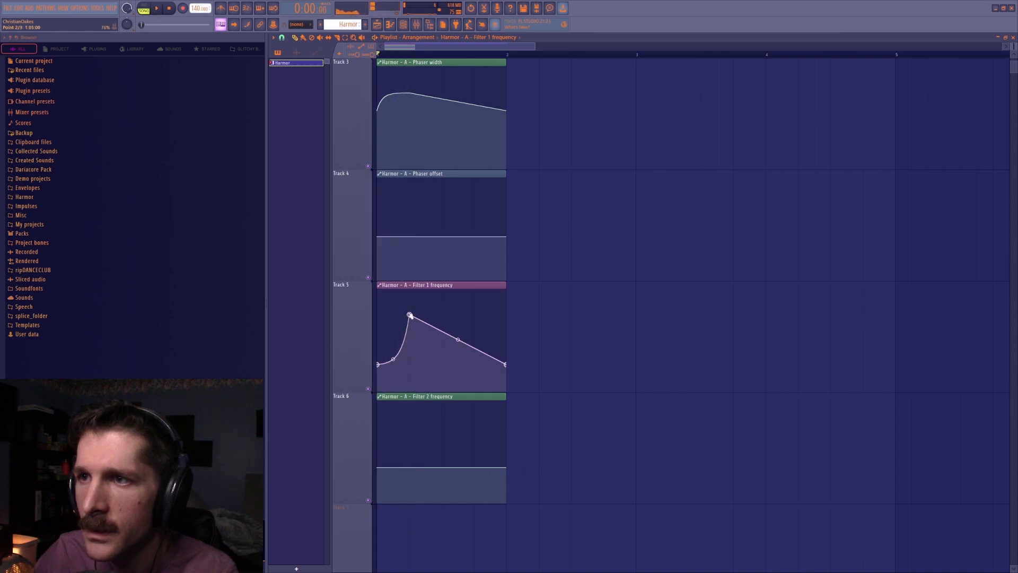
left_click_drag(409, 316, 410, 289)
key("space")
key("space")
key("space")
Reshape the filter 1 frequency automation to fall steeply from the maximum to about 31% at beat two, and audition it.
left_click_drag(394, 357, 380, 286)
key("space")
key("space")
key("space")
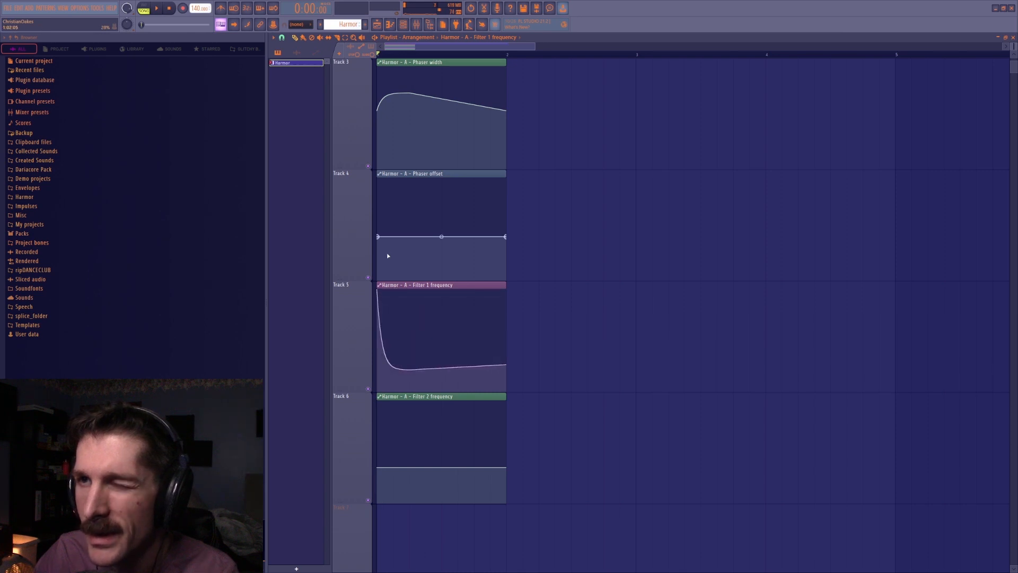
mouse_move(412, 370)
left_mouse_down()
mouse_move(393, 309)
mouse_move(393, 342)
mouse_move(411, 360)
left_mouse_up()
key("space")
key("space")
key("space")
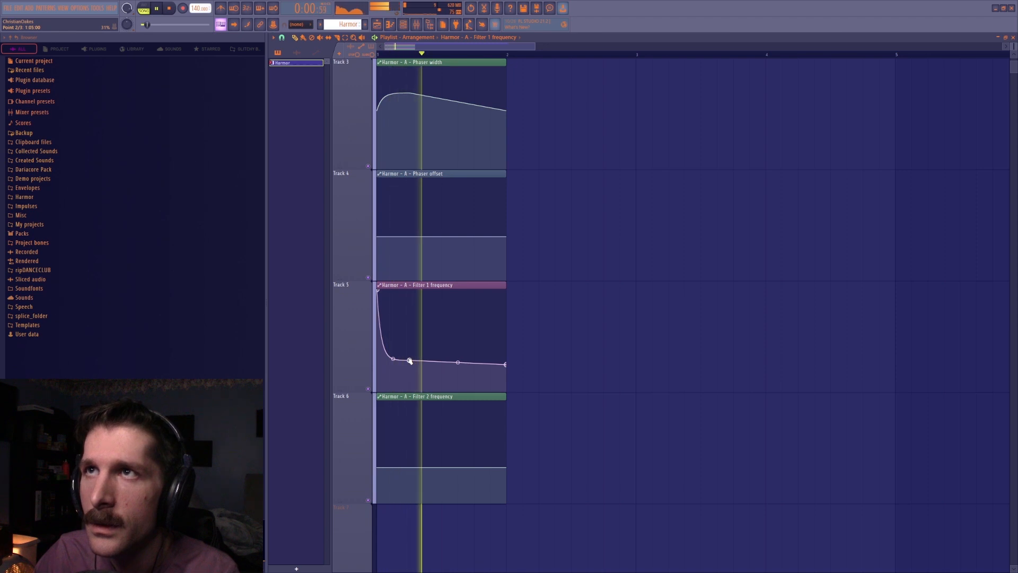
Shape the filter 2 frequency automation as a rounded rise to about 70% at beat two and audition it.
scroll(411, 363, "down", 1)
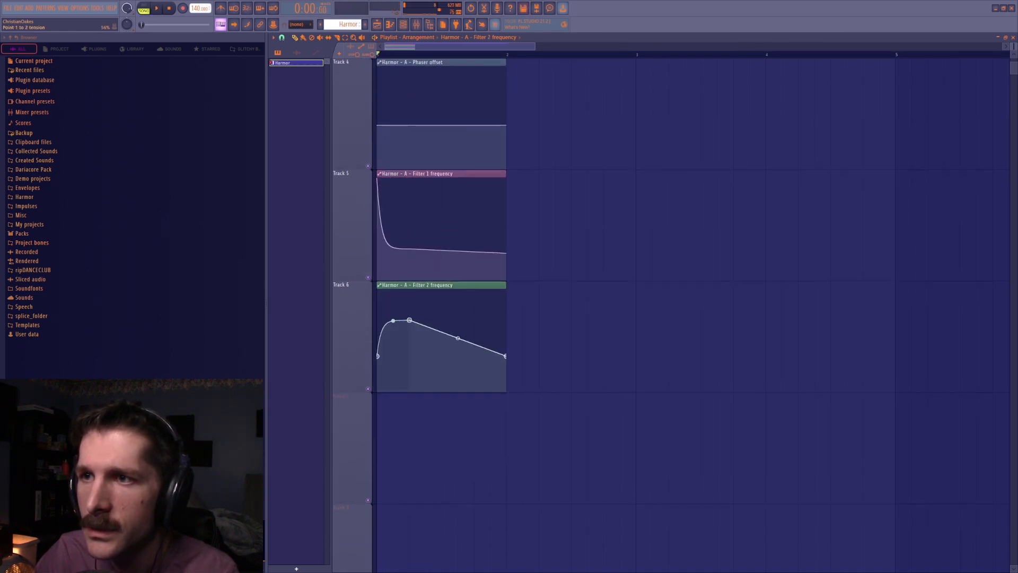
key("space")
key("space")
key("space")
key("space")
key("space")
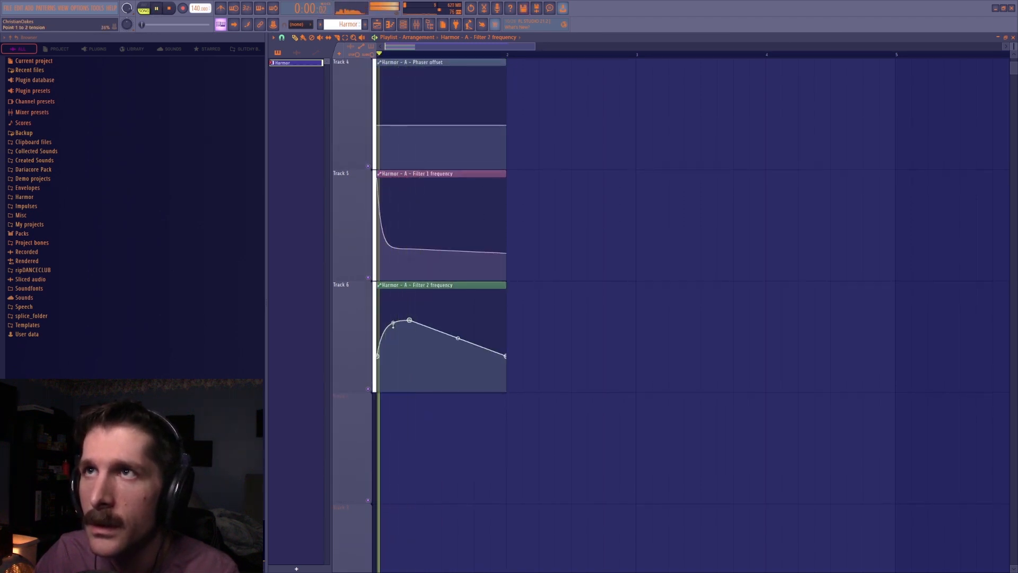
key("space")
Add a second OTT after Vocodex on the Harmor mixer track and adjust its band thresholds.
key("F9")
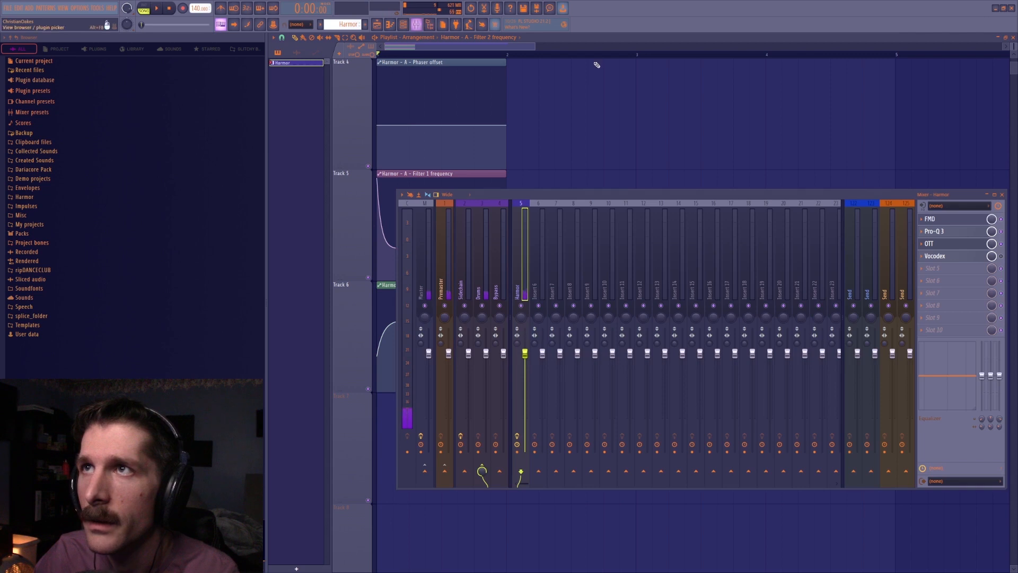
left_click(978, 257)
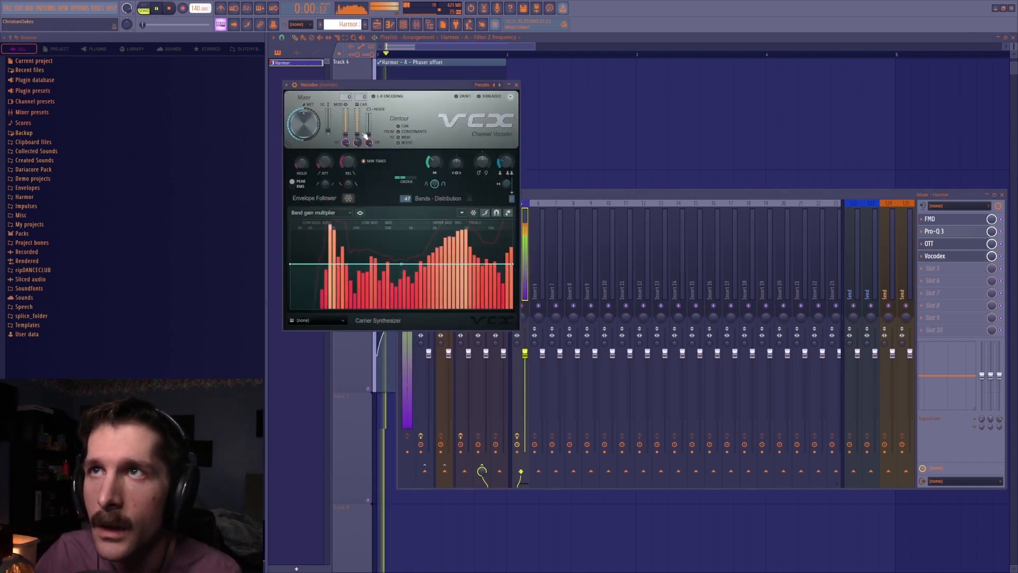
left_click(927, 272)
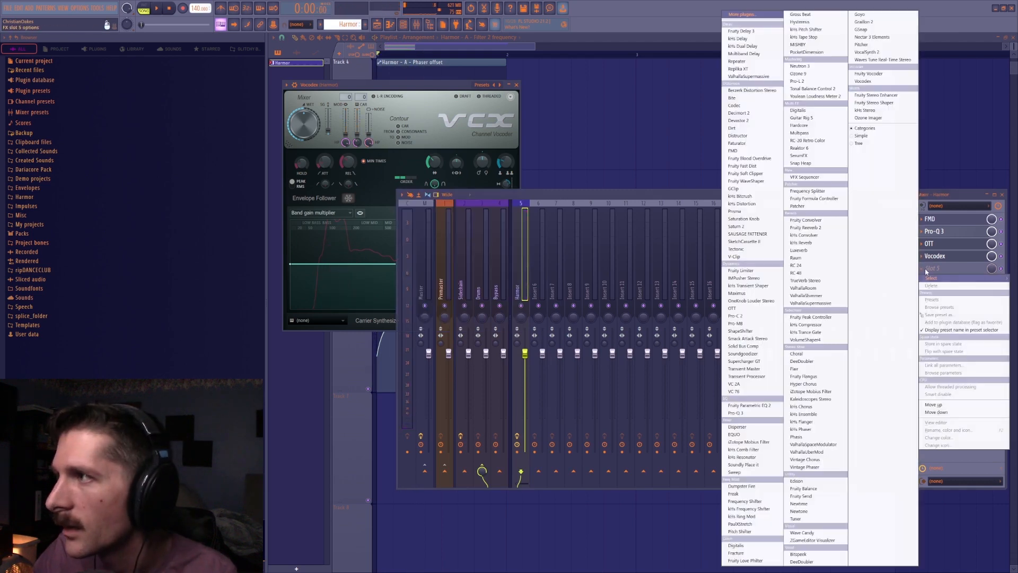
left_click(753, 312)
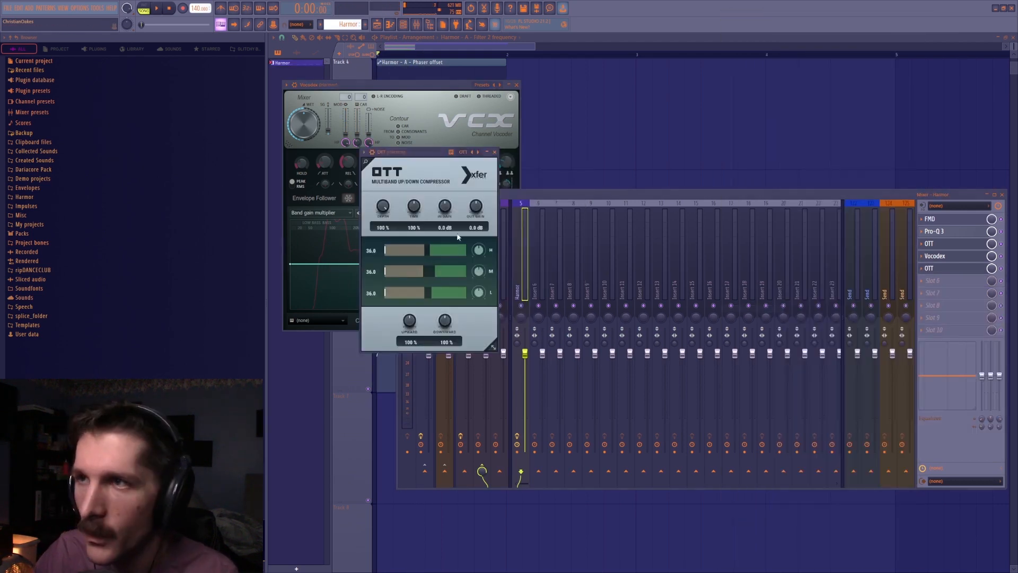
left_click_drag(433, 273, 445, 273)
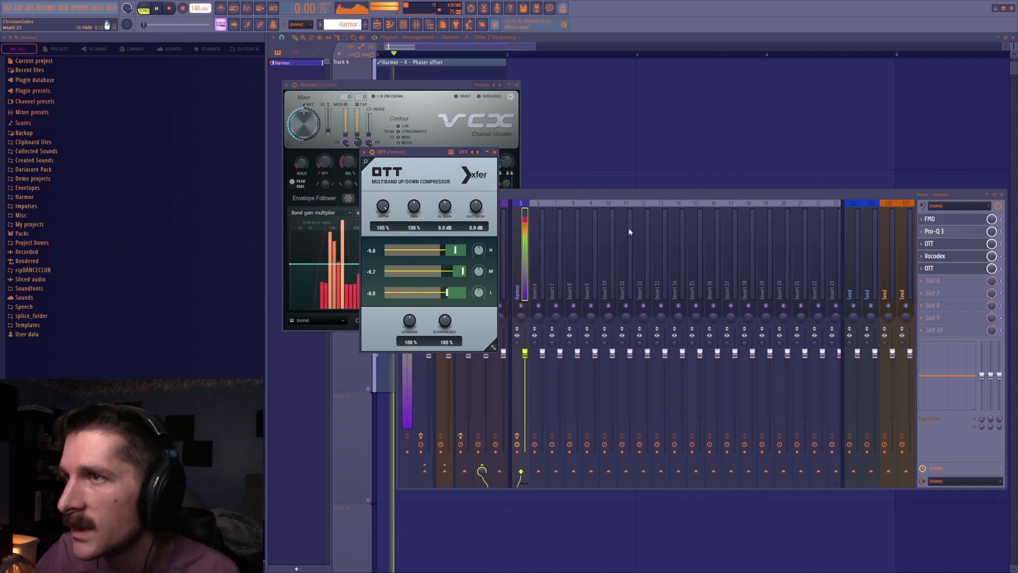
Set the second OTT's time to 1000% and its depth to 52% while auditioning.
left_click_drag(415, 207, 380, 187)
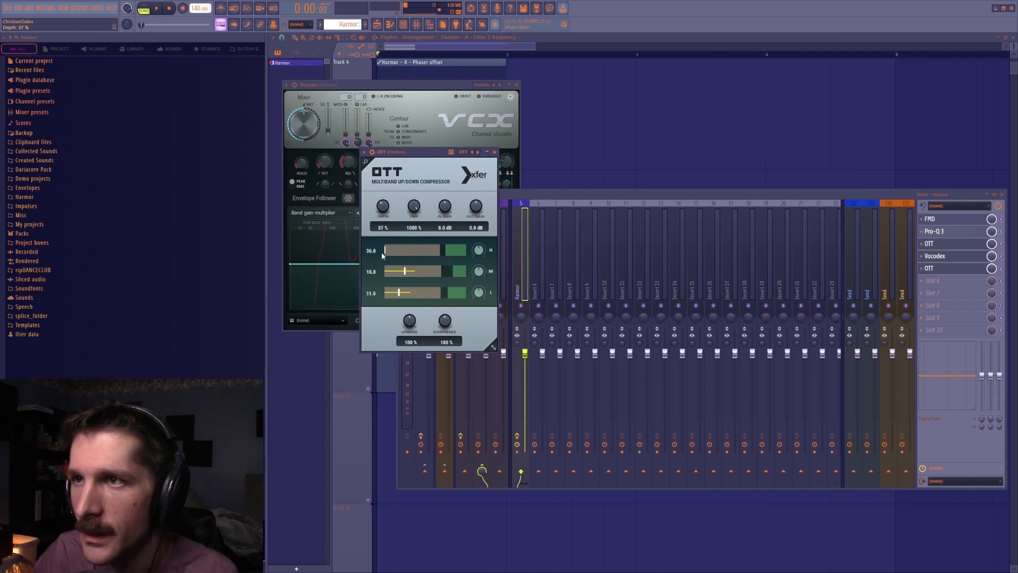
key("space")
key("space")
left_click_drag(383, 211, 384, 205)
key("space")
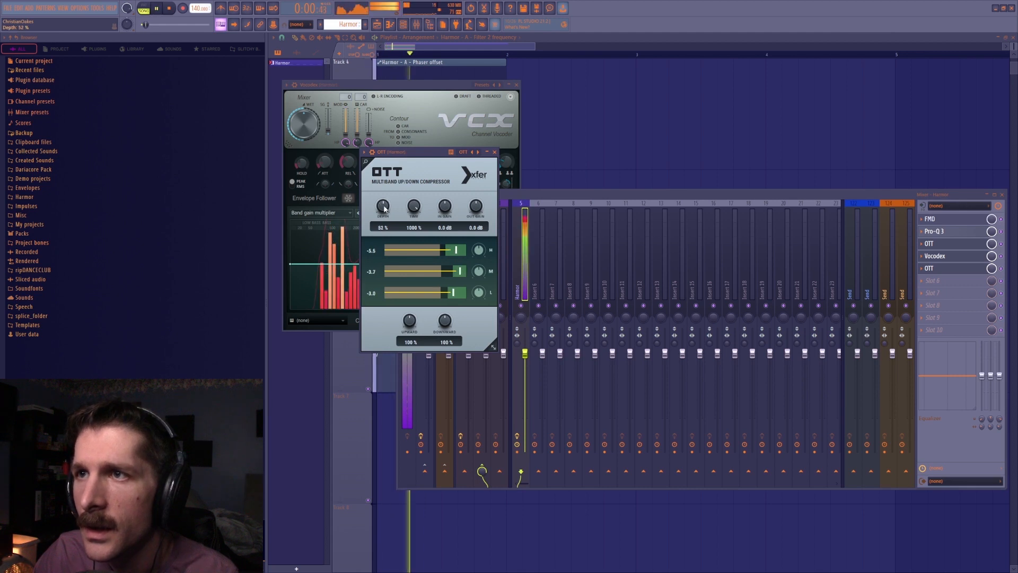
Bypass the second OTT and open the first OTT's settings while auditioning the bass.
left_click(421, 110)
key("space")
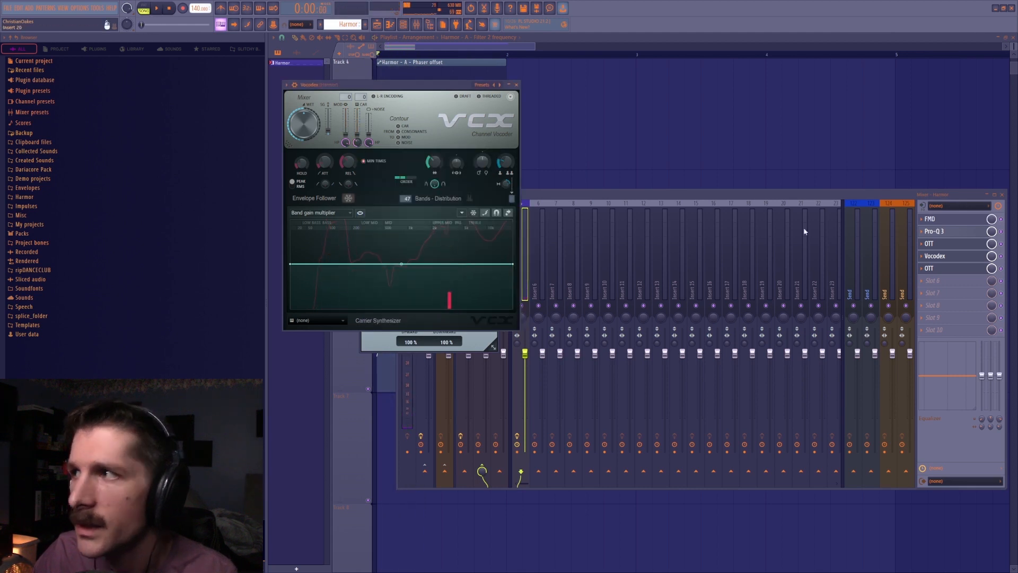
left_click(937, 245)
left_click(938, 244)
left_click(1001, 269)
left_click(968, 245)
left_click(966, 246)
key("space")
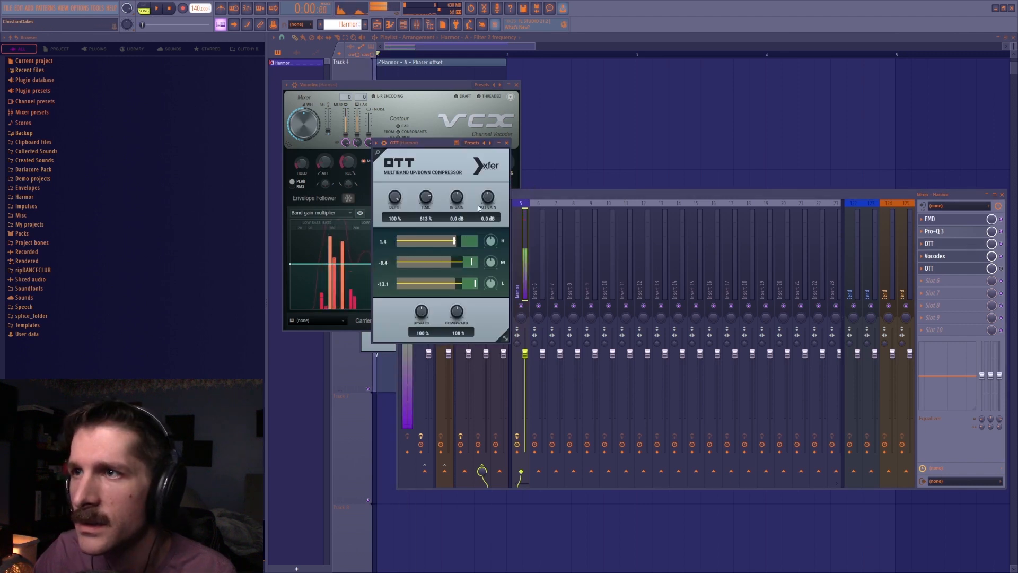
Lower the first OTT's output gain while auditioning and close its settings.
left_click_drag(488, 196, 492, 200)
key("space")
key("space")
key("space")
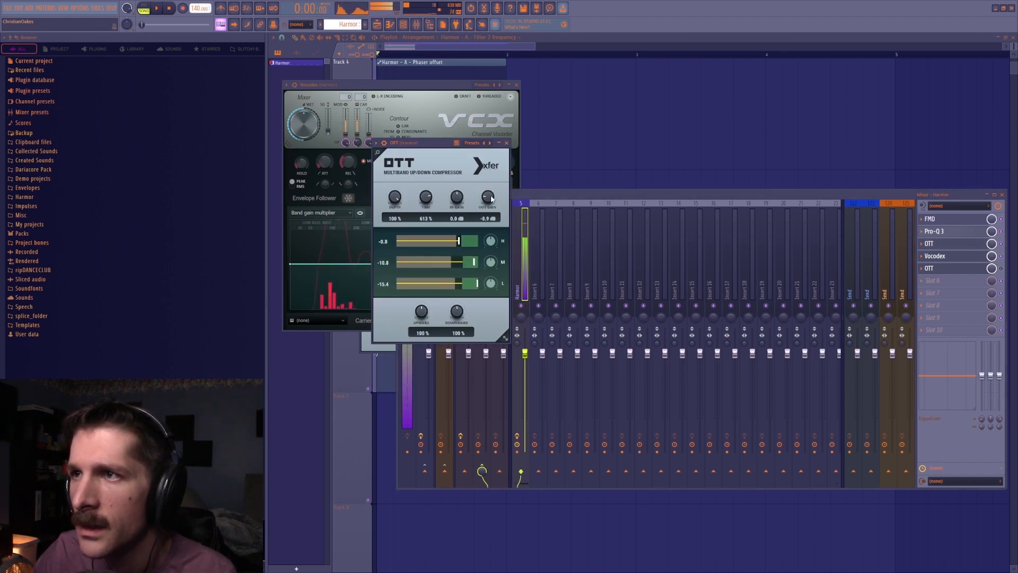
scroll(492, 201, "down", 3)
left_click(429, 100)
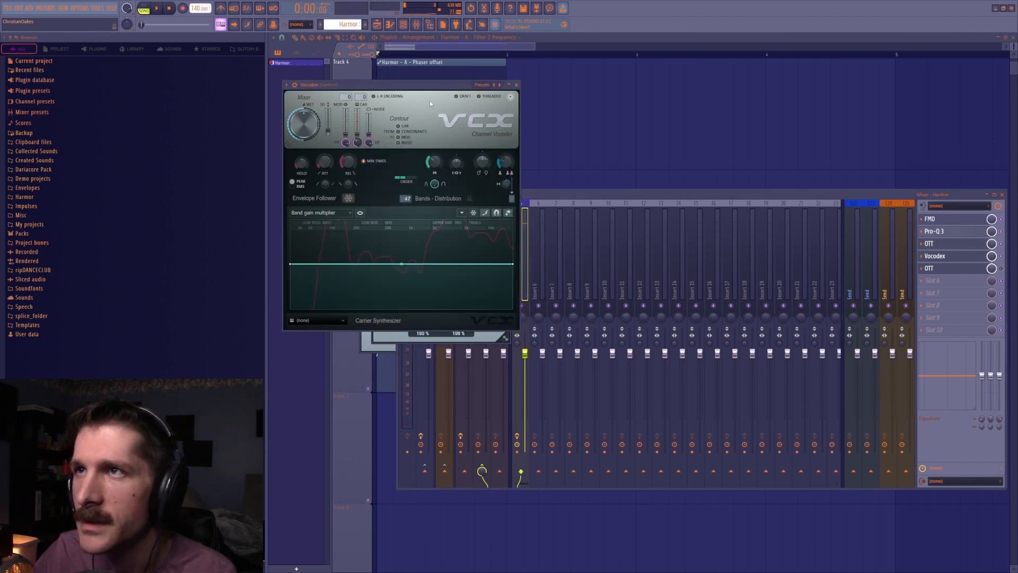
left_click(968, 248)
Audition the bass through Vocodex and raise its carrier pass-through level.
left_click(959, 259)
left_click(960, 258)
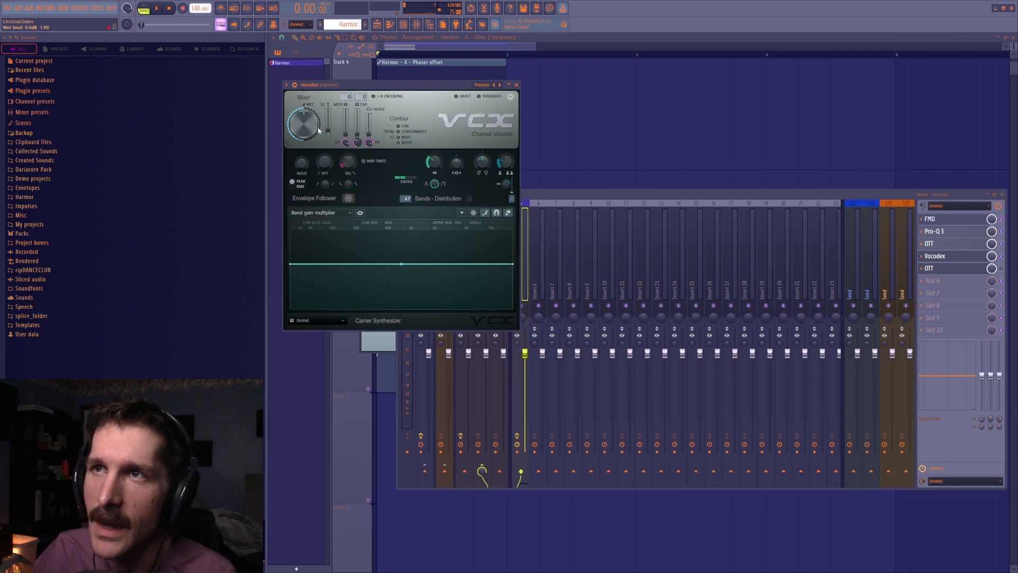
key("space")
key("space")
key("space")
key("space")
left_click_drag(357, 135, 357, 119)
key("space")
key("space")
Raise Vocodex's modulator pass-through level and audition the change.
left_click_drag(347, 132, 346, 125)
key("space")
key("space")
key("space")
key("space")
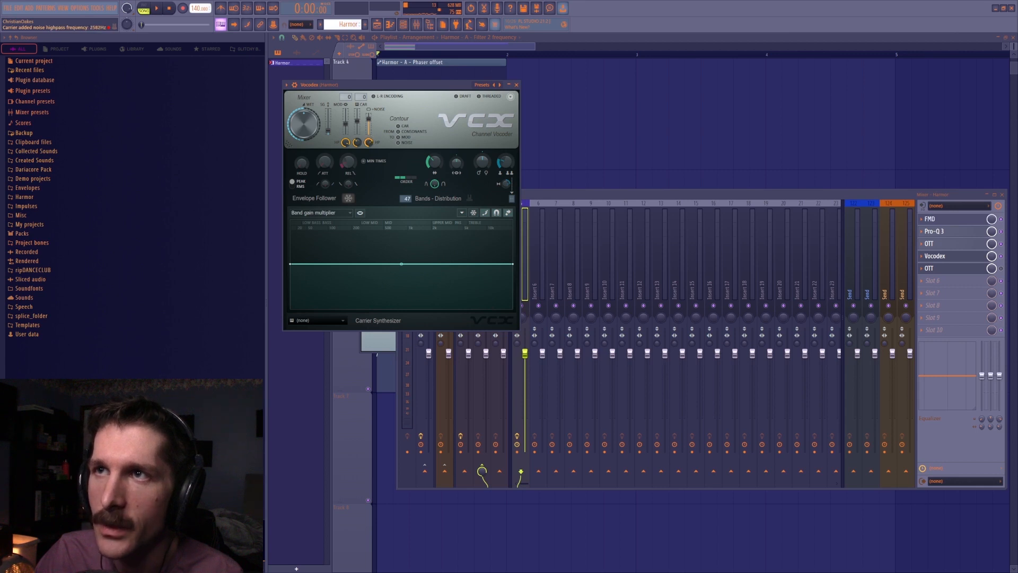
Adjust the highpass frequency of Vocodex's added carrier noise while auditioning.
key("space")
key("space")
mouse_move(370, 142)
left_mouse_down()
mouse_move(370, 167)
mouse_move(369, 129)
left_mouse_up()
key("space")
key("space")
key("space")
key("space")
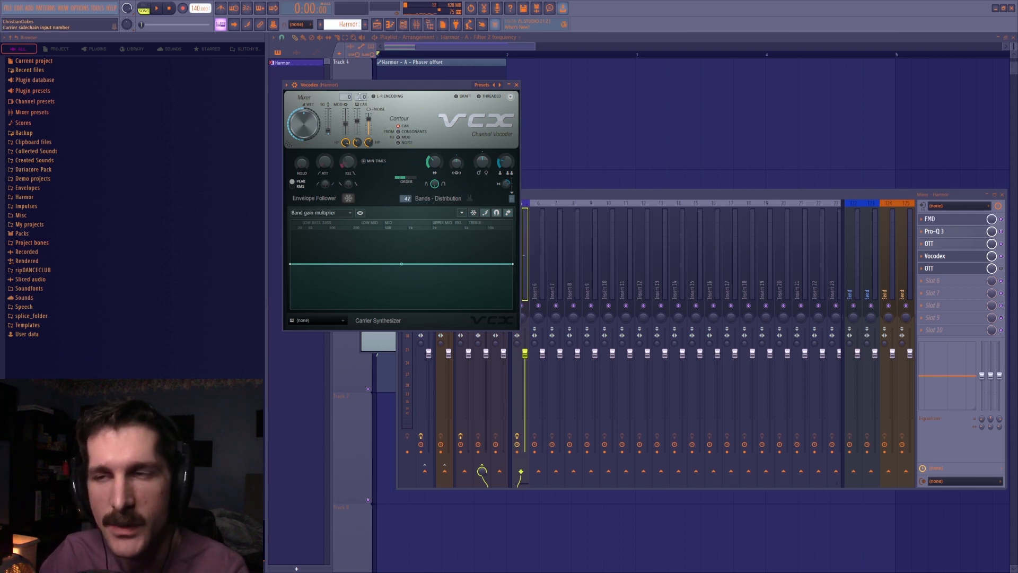
Enable Vocodex's modulator contour option, set carrier pass-through to about 5.6 dB, and remove modulator pass-through and added noise.
left_click(405, 138)
key("space")
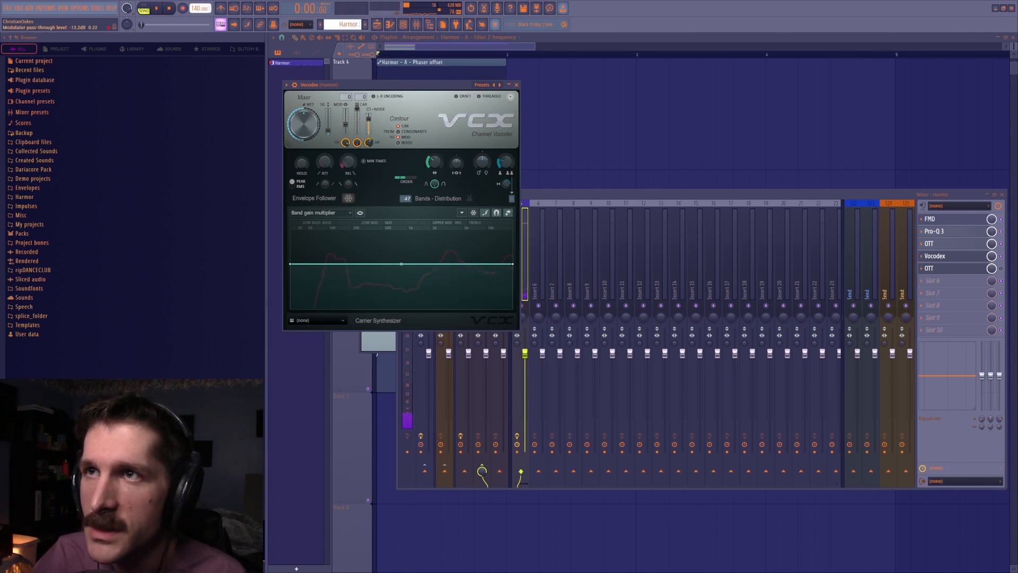
key("space")
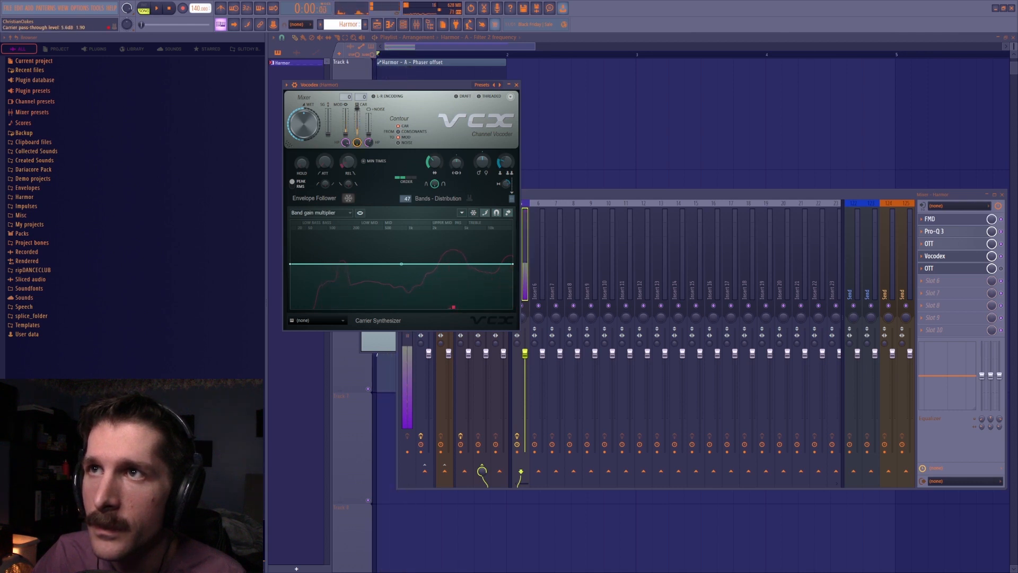
key("space")
Toggle the Vocodex slot's bypass on the Harmor track to compare the sound, and bring up its settings.
left_click(1003, 257)
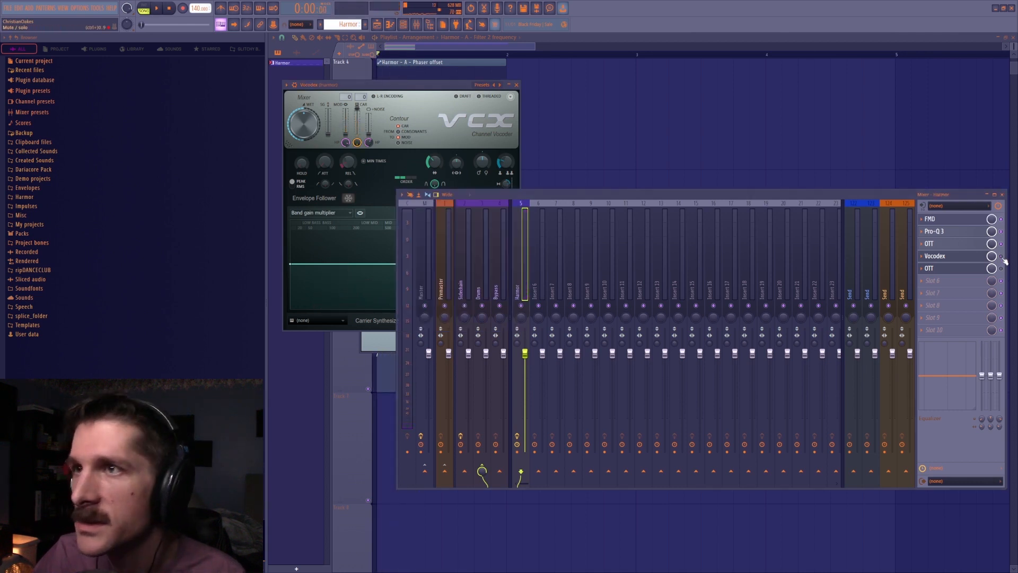
key("space")
key("space")
left_click(977, 256)
Audition the bass and raise Vocodex's carrier added noise level to about 55%.
key("space")
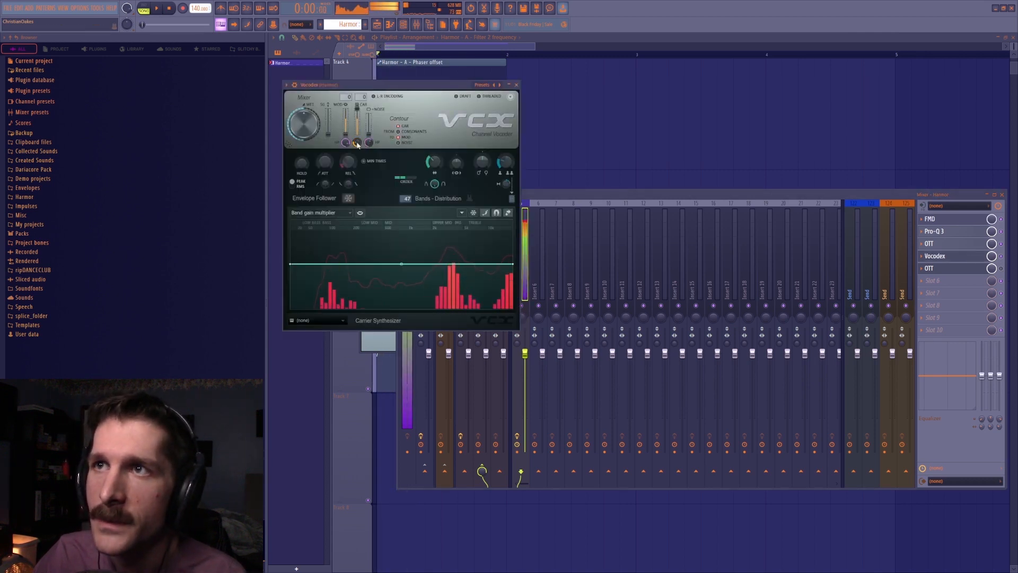
key("space")
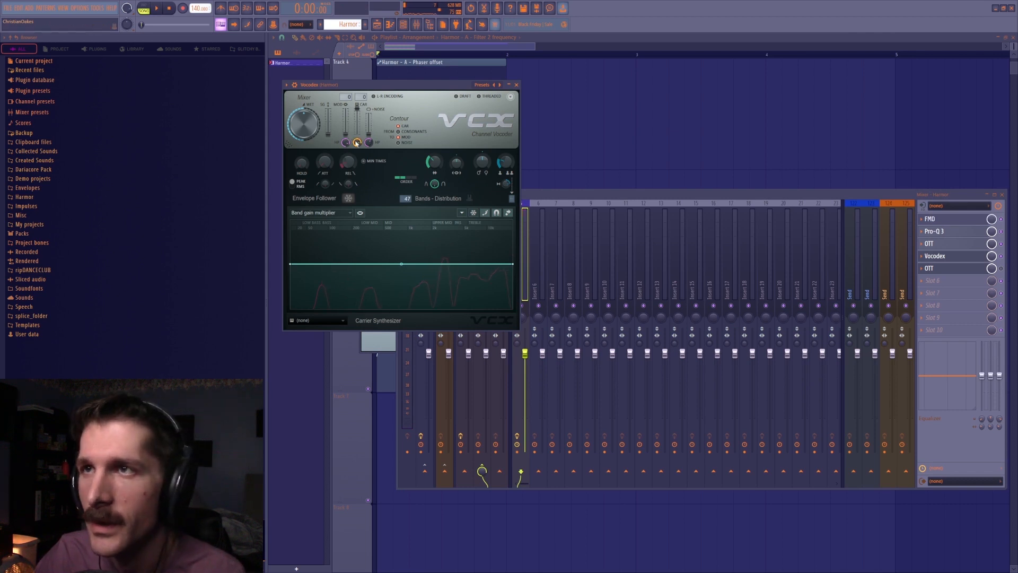
key("space")
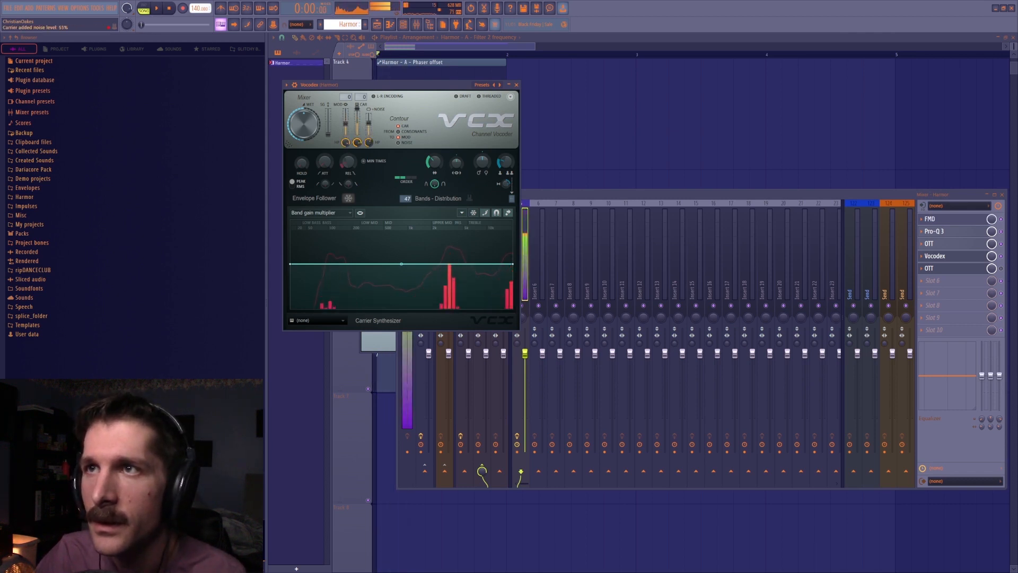
key("space")
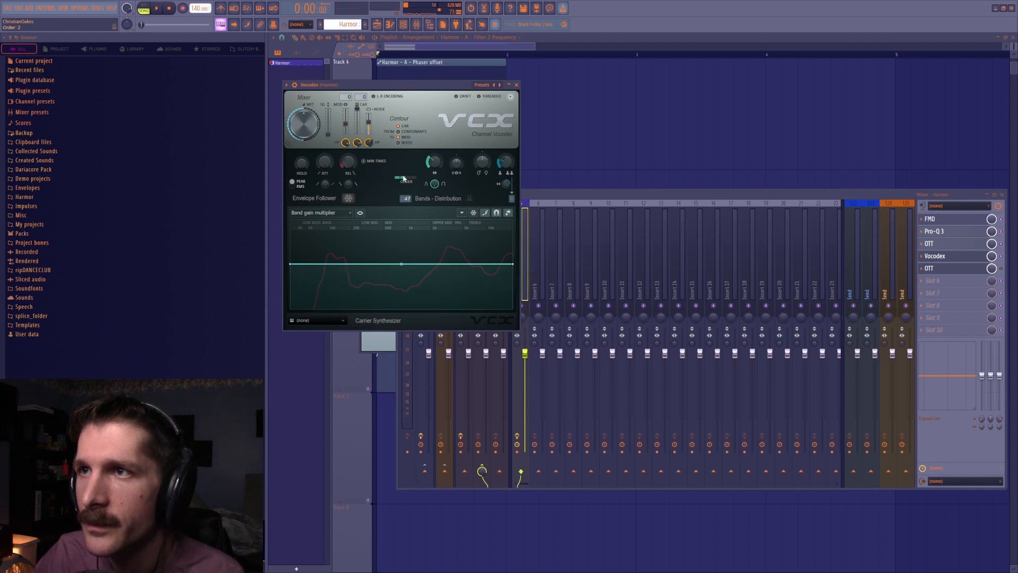
Raise Vocodex's filter order and play the bass repeatedly to compare the sound.
key("space")
key("space")
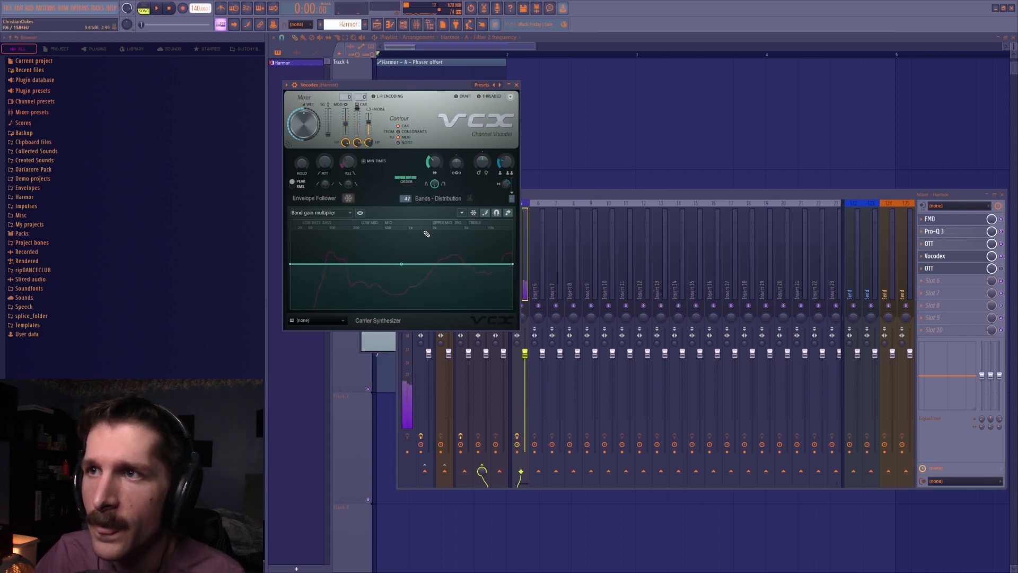
left_click(1002, 269)
left_click(390, 192)
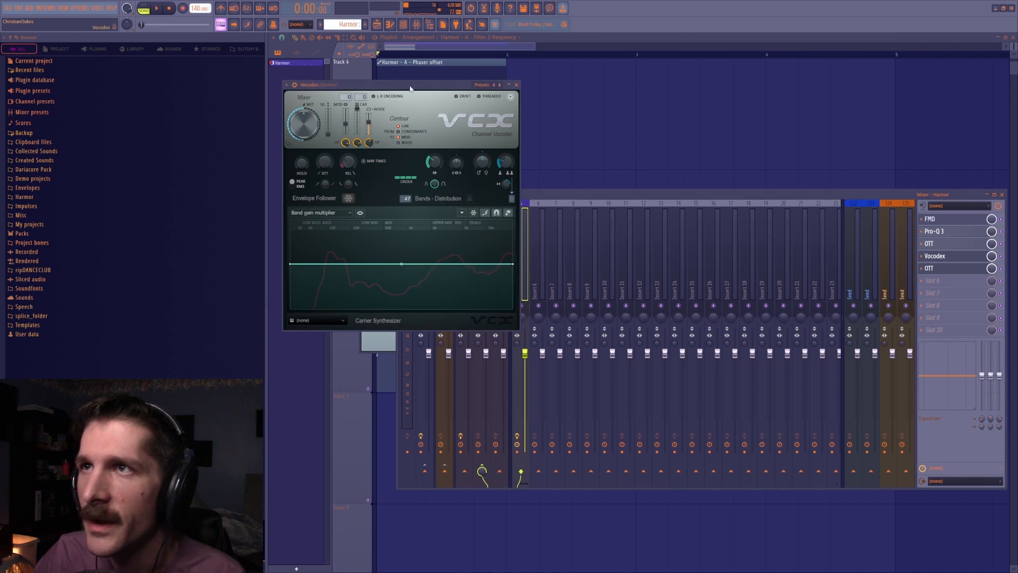
key("space")
key("space")
key("space")
key("space")
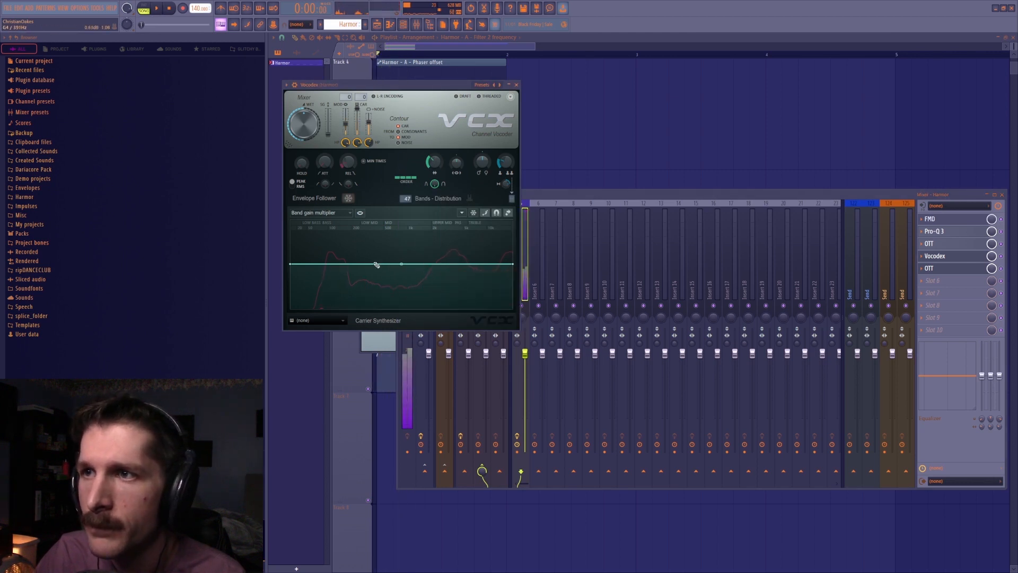
Try redrawing Vocodex's band gain multiplier curve, undo it, and reset the SG level.
left_click_drag(373, 261, 390, 254)
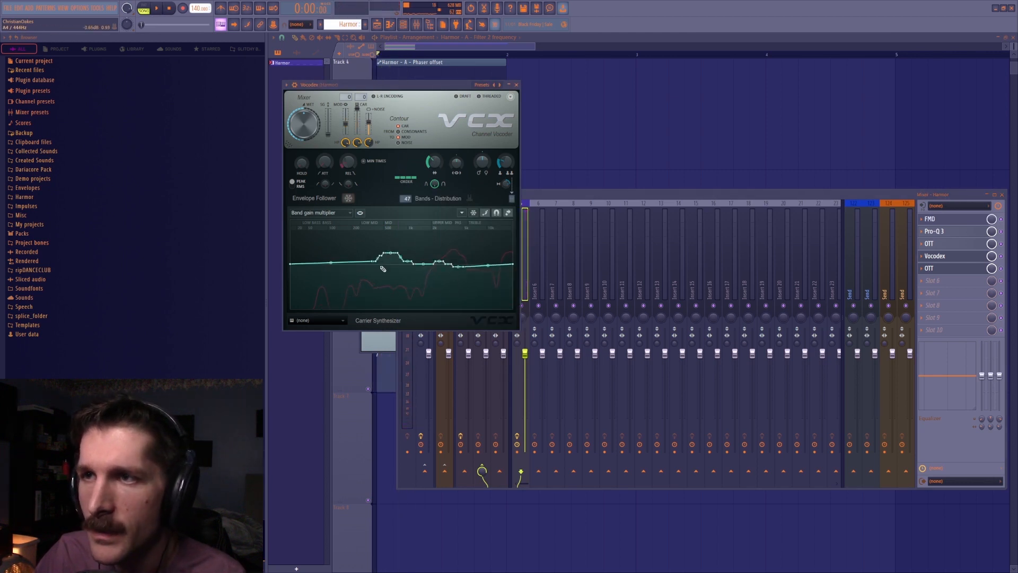
key("ctrl+z")
right_click(329, 133)
left_click(338, 138)
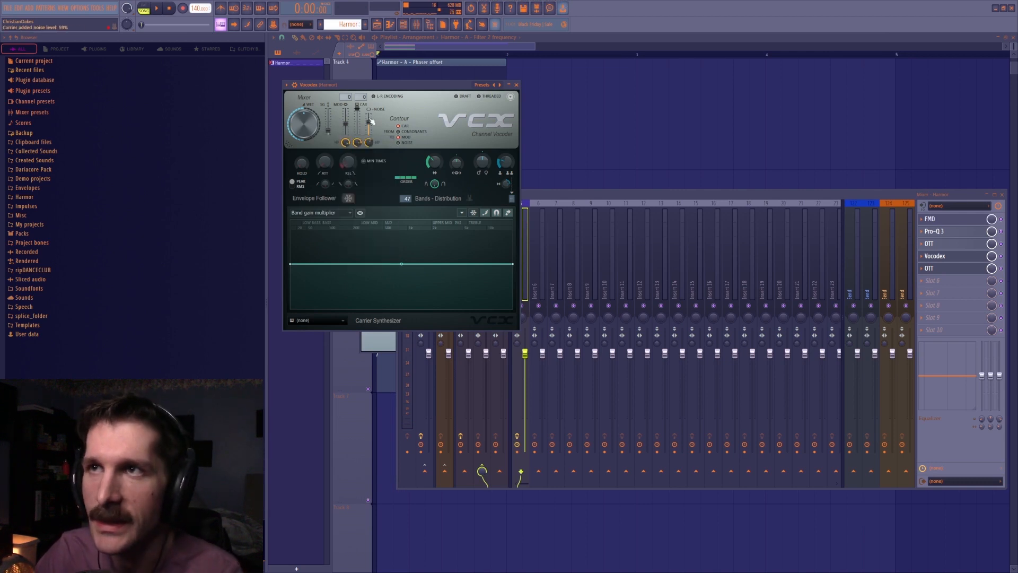
Audition the Harmor bass and set Vocodex's band width to about 154%.
left_click(359, 79)
key("space")
left_click(416, 24)
key("space")
key("space")
key("space")
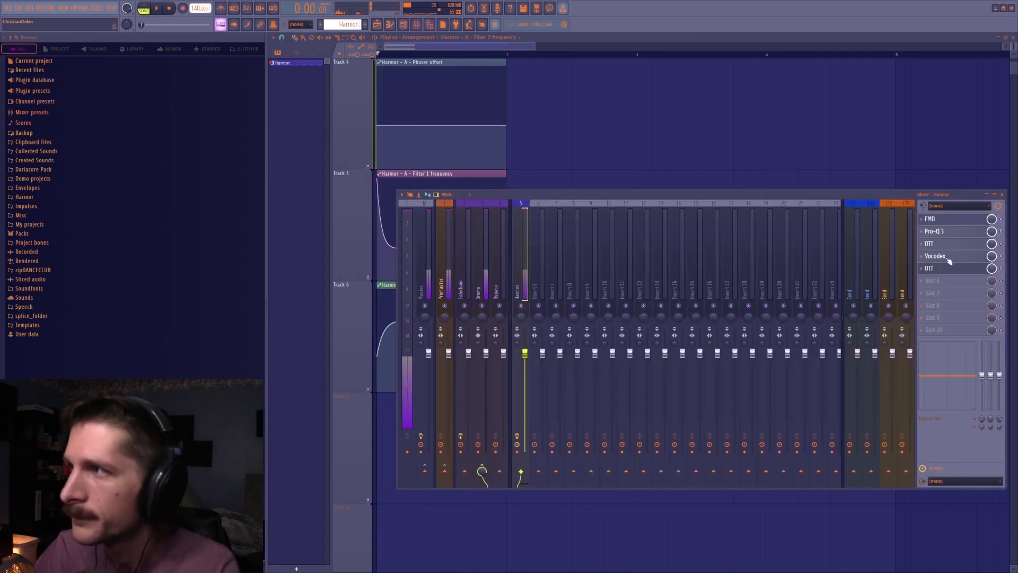
left_click(936, 257)
key("space")
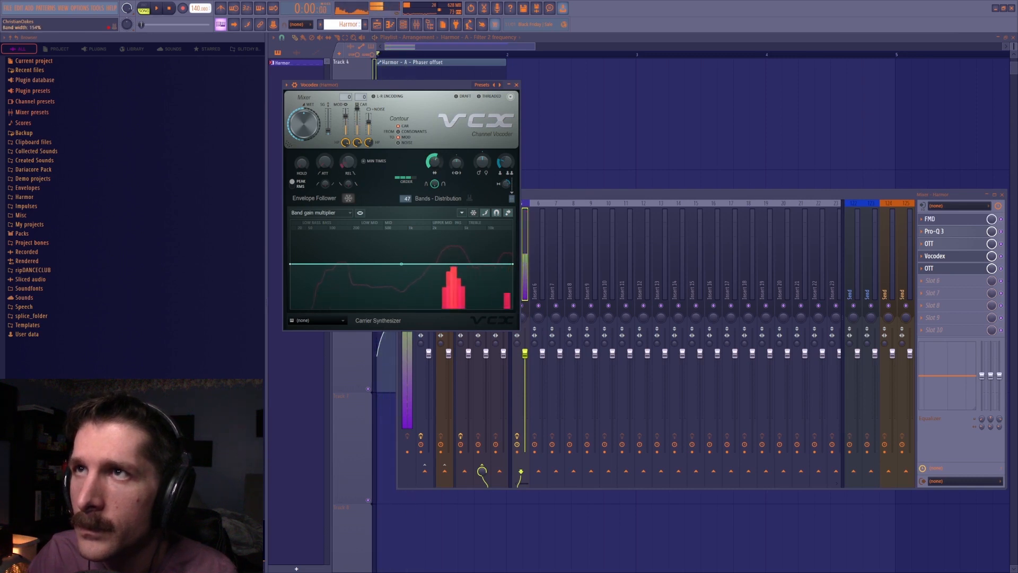
key("space")
Create an automation clip for Vocodex's modulator pitch shift and add points below the centre line at bars 2 and 3.
right_click(489, 165)
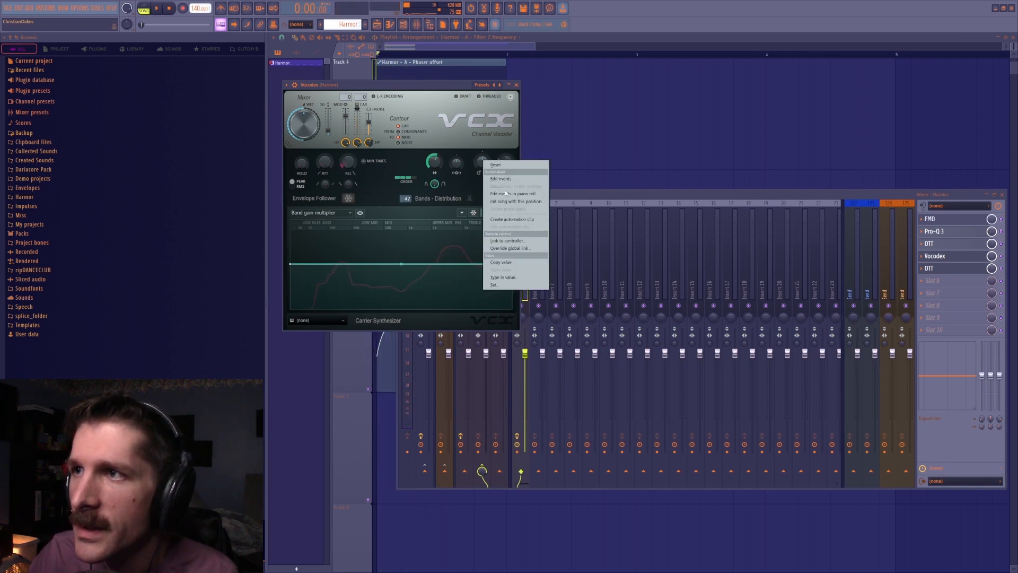
left_click(509, 220)
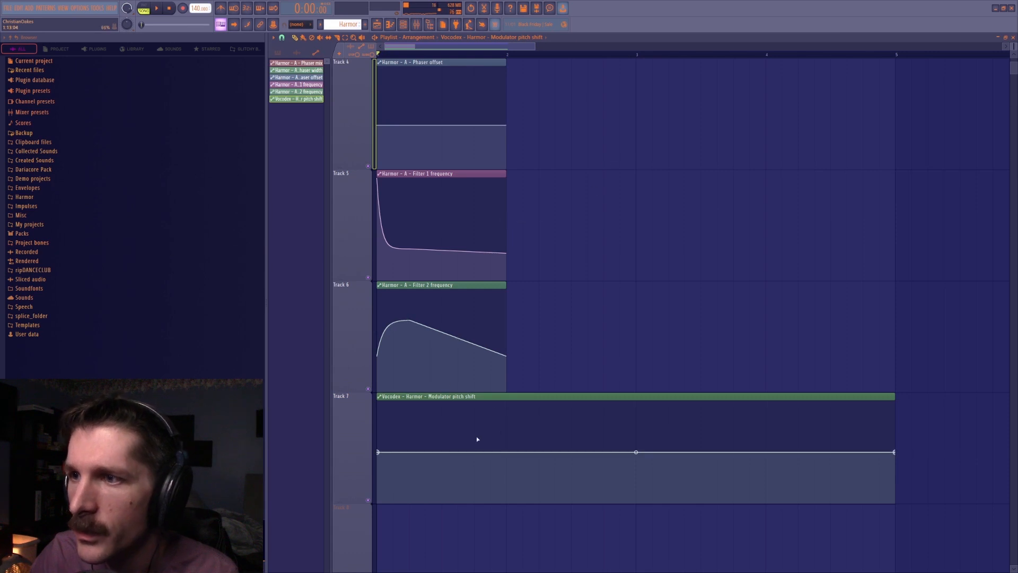
right_click(511, 477)
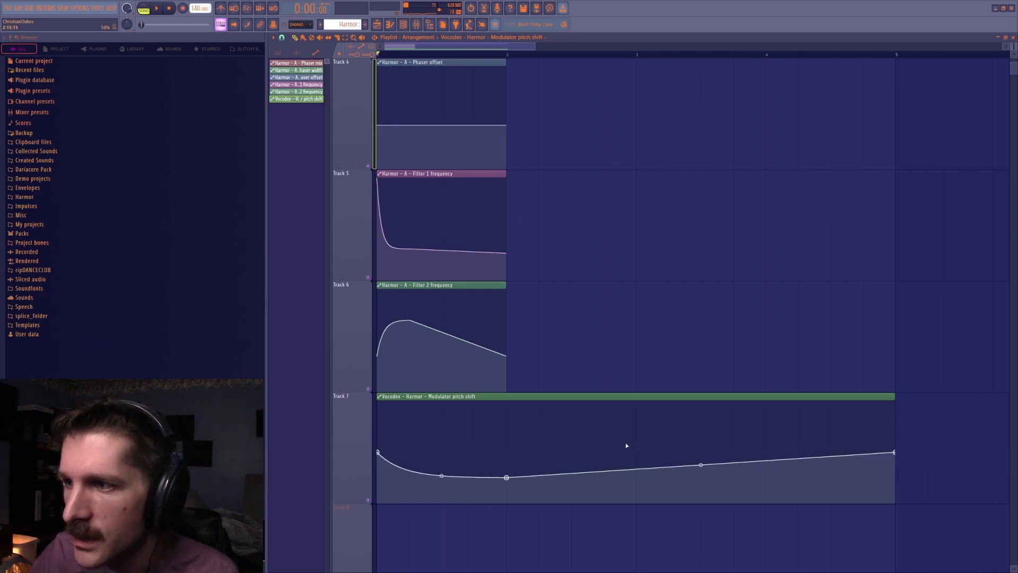
right_click(635, 443)
left_click_drag(635, 445, 636, 461)
key("space")
key("space")
key("space")
Curve the pitch shift automation between its points and add a raised point at bar 4.
left_click_drag(571, 463, 572, 473)
key("space")
key("space")
key("space")
right_click(773, 430)
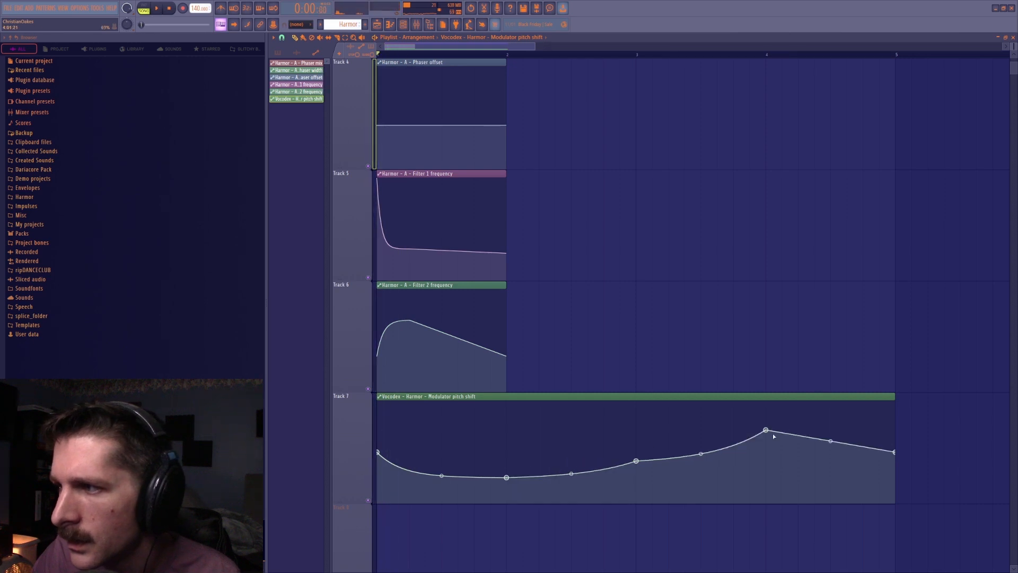
left_click_drag(700, 454, 701, 440)
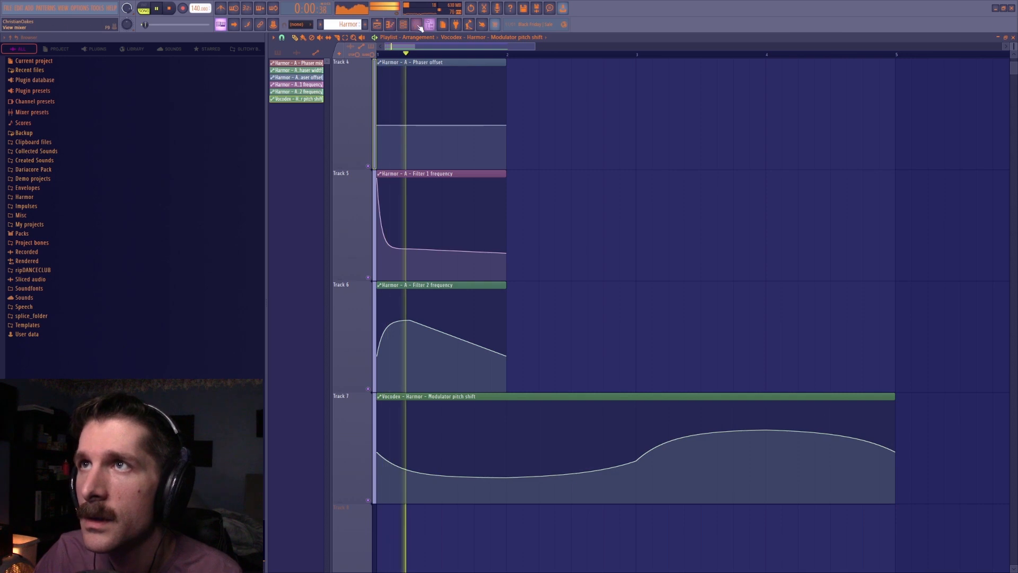
Rebalance Vocodex's modulator and carrier pass-through levels and reset its wet level while auditioning.
key("F9")
left_click(959, 257)
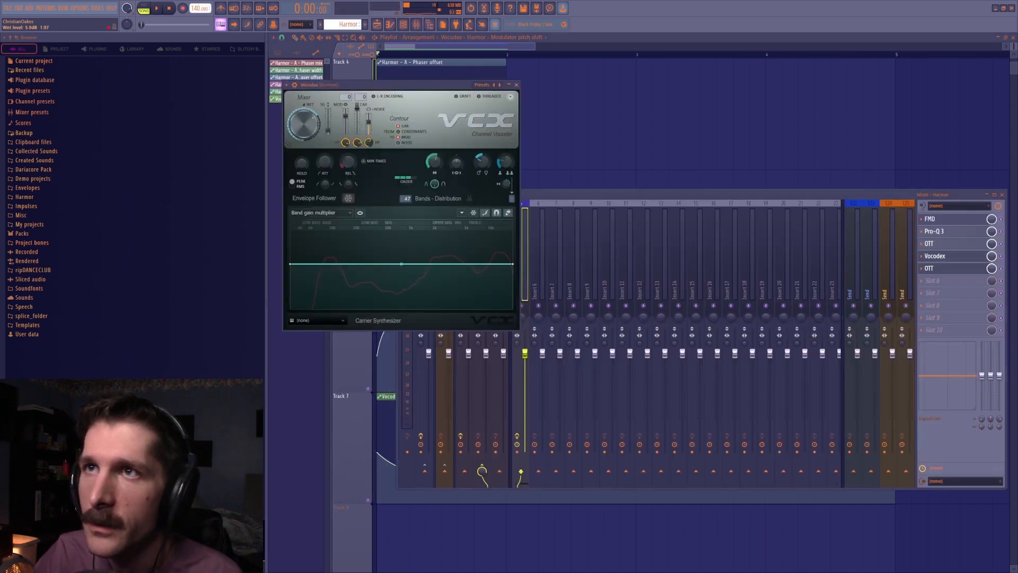
key("space")
left_click_drag(357, 108, 346, 128)
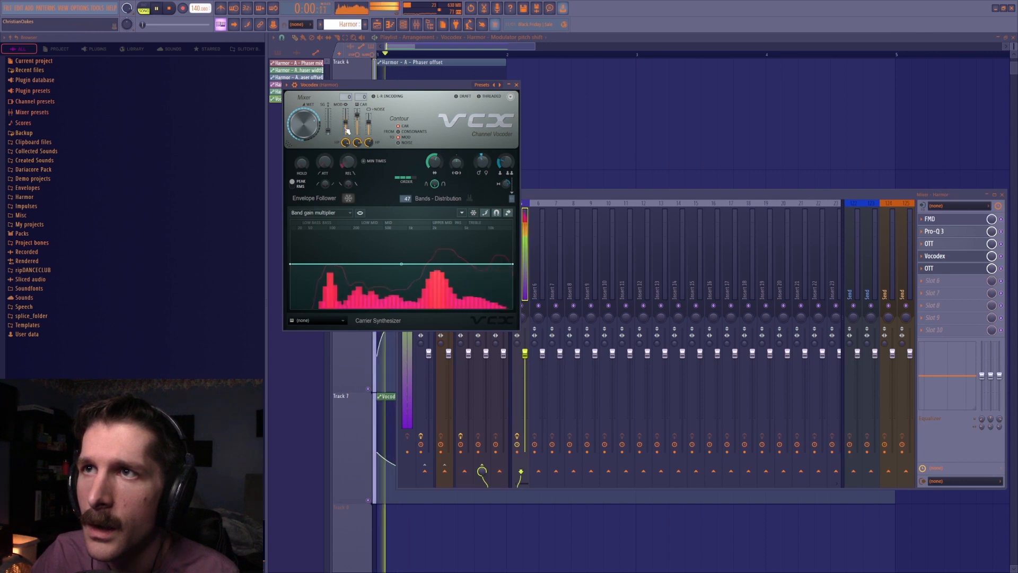
key("space")
right_click(306, 128)
left_click(317, 133)
key("space")
key("space")
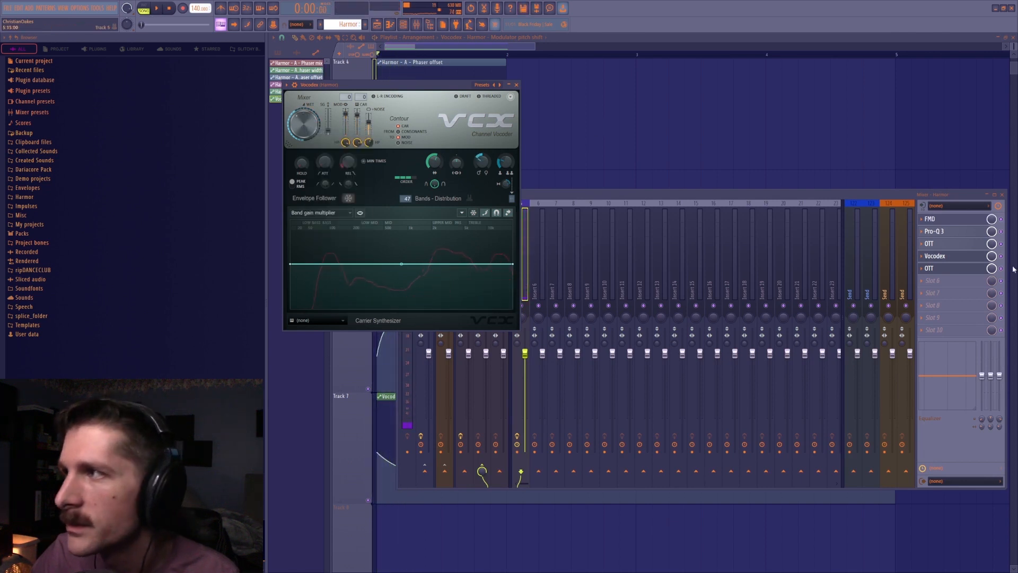
Load Faturator into slot 6 of the Harmor mixer track, after the second OTT.
left_click(941, 270)
left_click(936, 281)
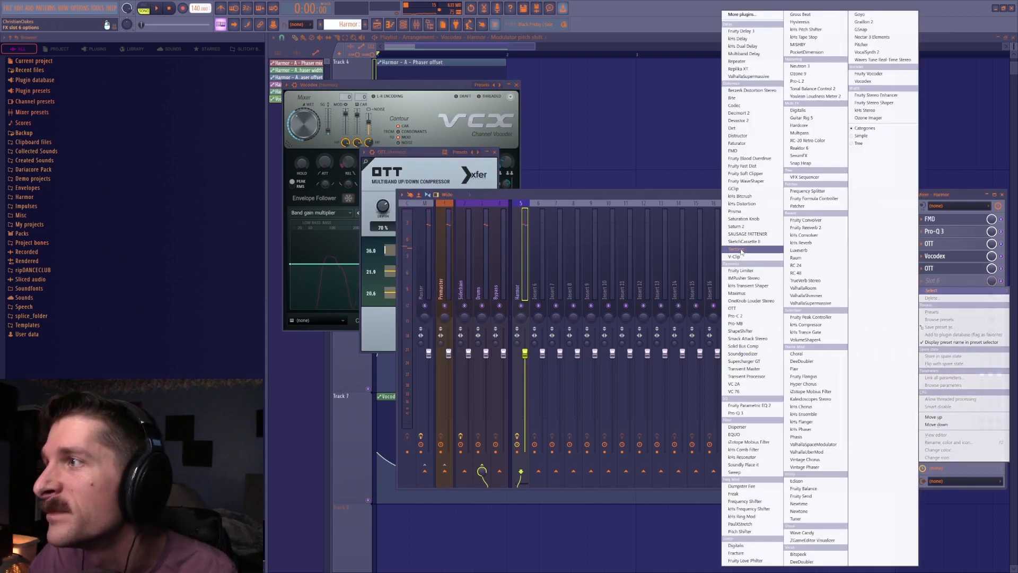
left_click(740, 144)
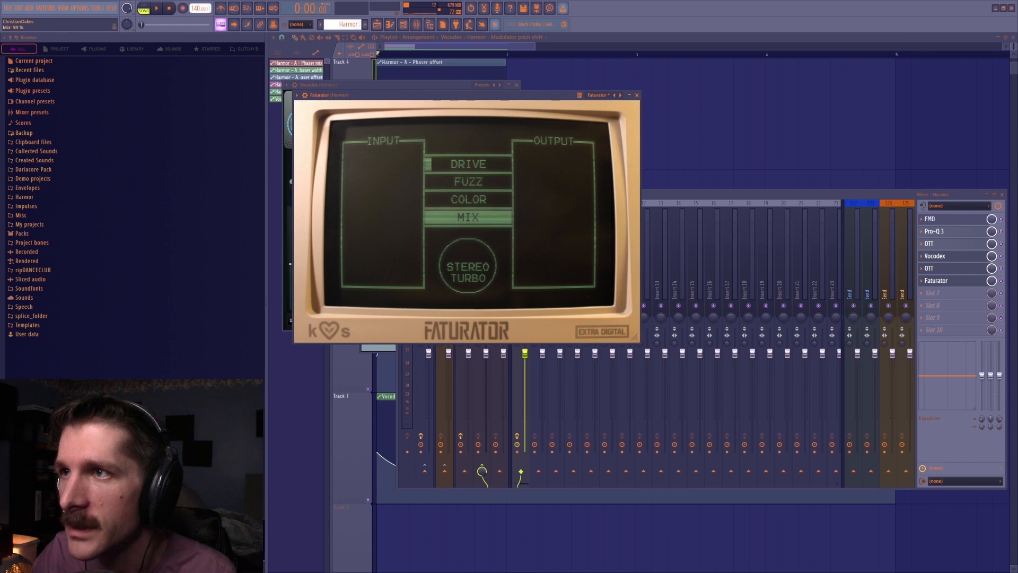
Lower Faturator's mix and raise its color while auditioning the distortion.
key("space")
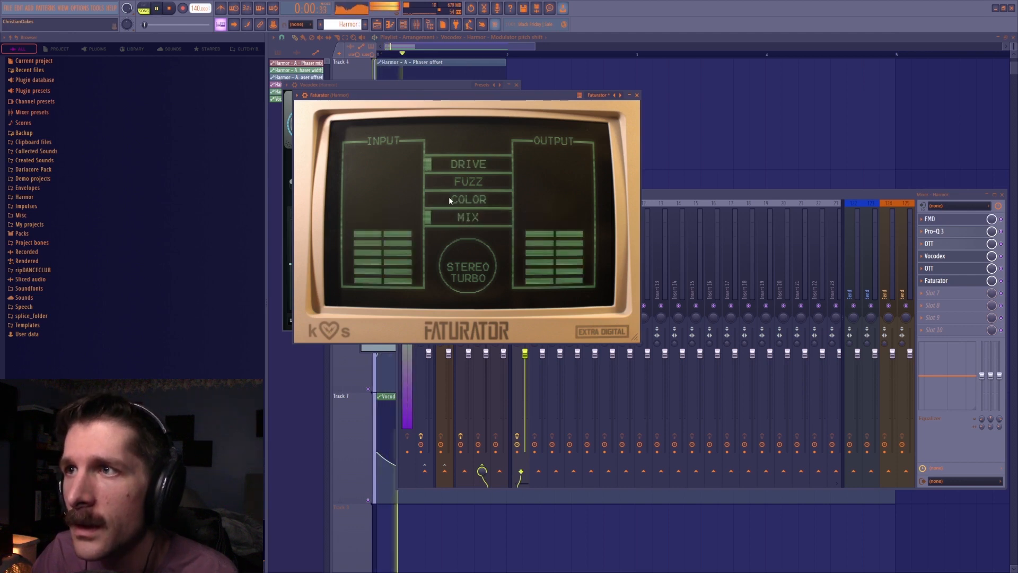
left_click_drag(478, 200, 530, 209)
key("space")
key("space")
key("space")
left_click_drag(479, 260, 473, 258)
key("space")
key("space")
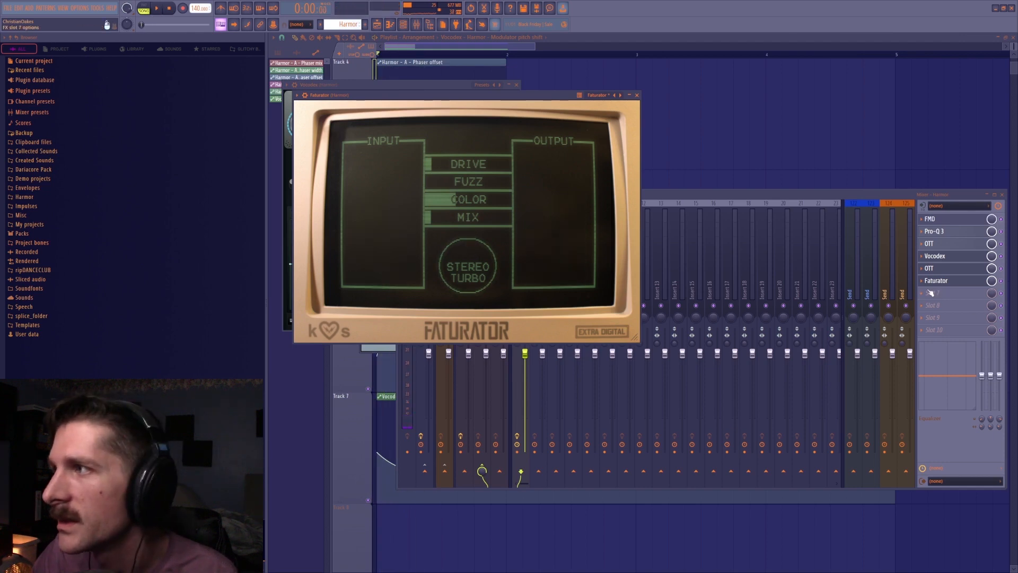
Load Fruity Limiter into slot 7 of the Harmor track and lower its compressor threshold.
left_click(931, 293)
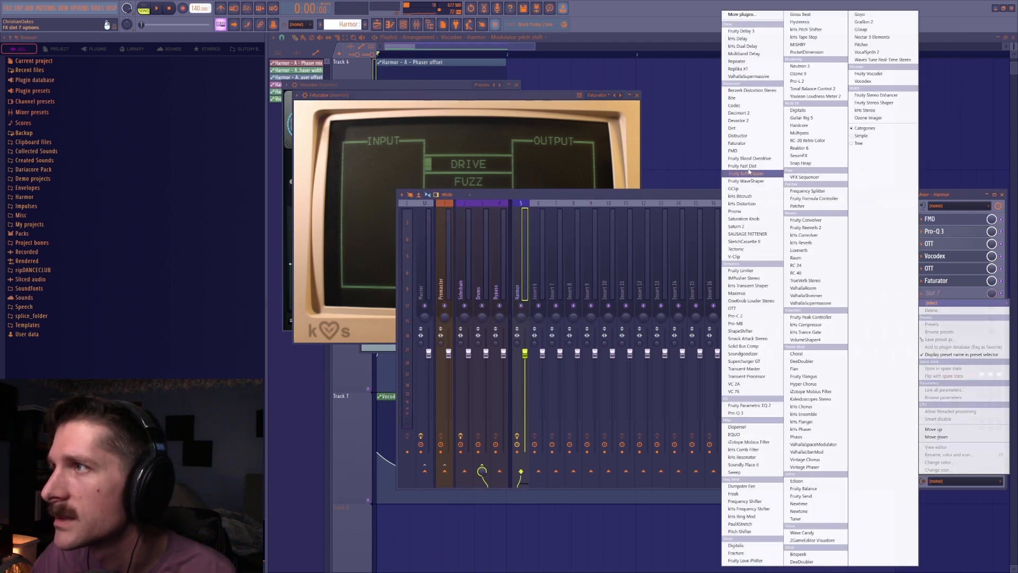
left_click(741, 271)
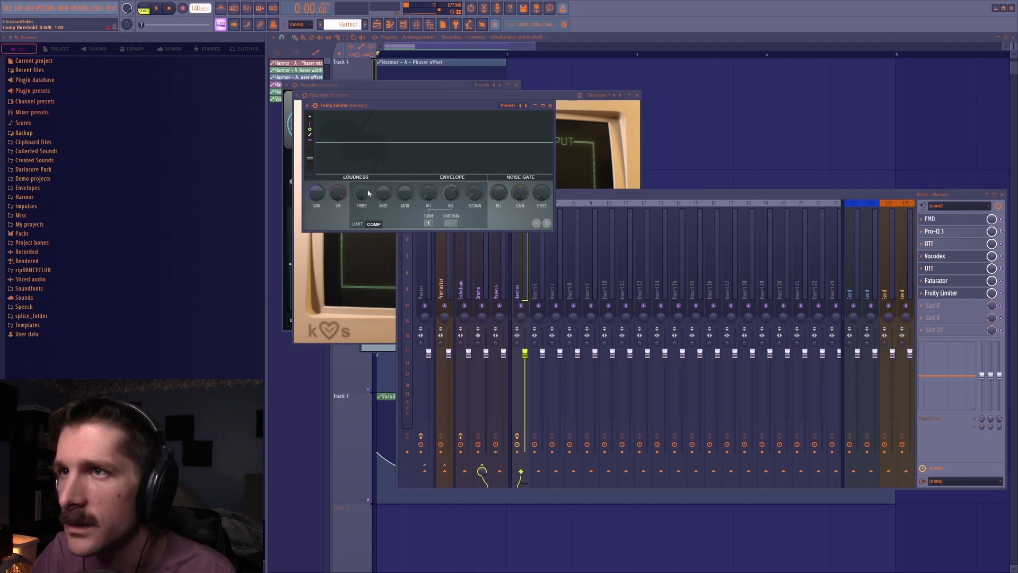
key("space")
left_click_drag(368, 193, 368, 228)
key("space")
key("space")
key("space")
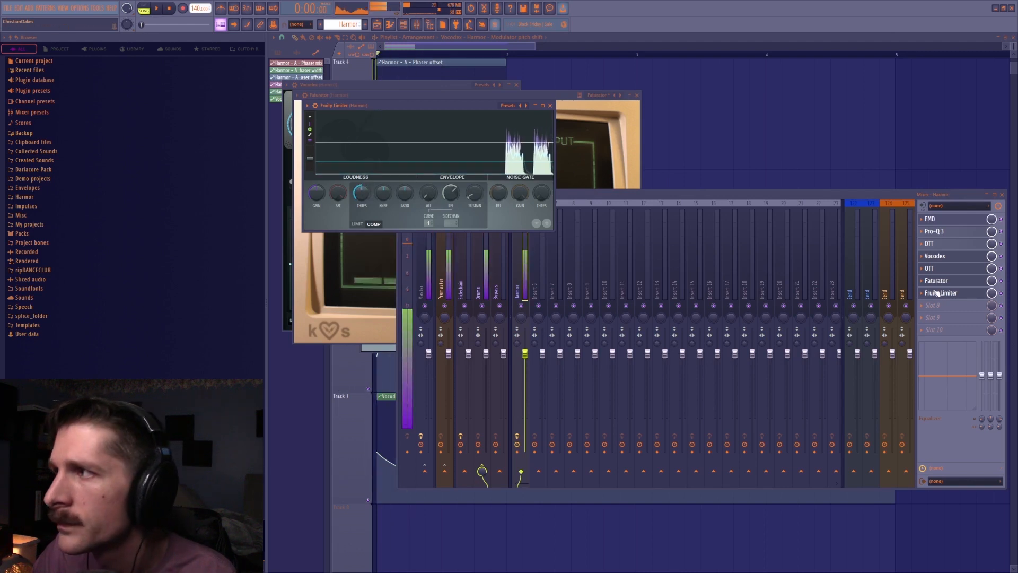
Close Faturator's window and remove Faturator from slot 6 of the Harmor track.
right_click(934, 293)
left_click(632, 158)
left_click(637, 96)
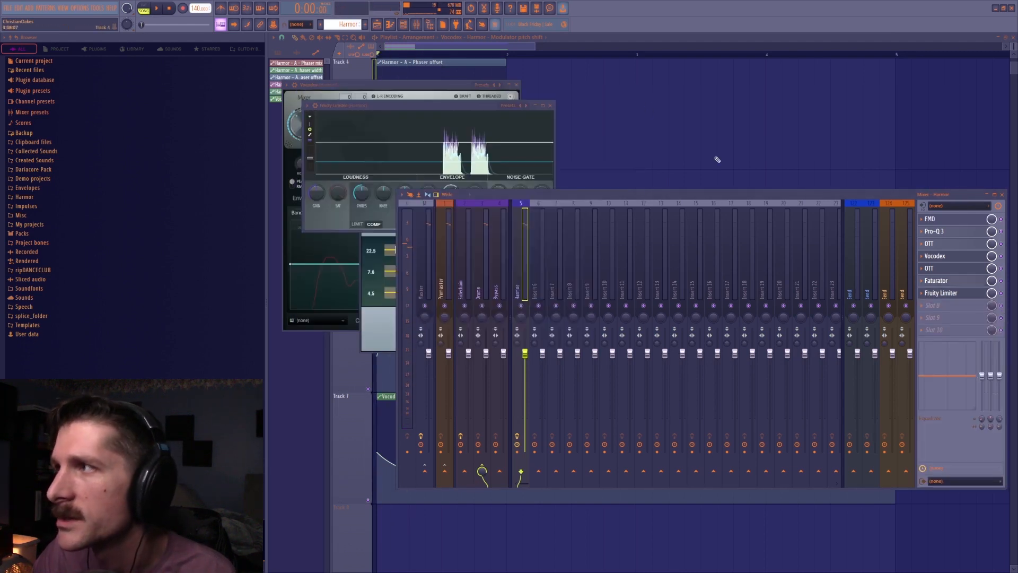
left_click(931, 294)
right_click(931, 295)
left_click(926, 282)
left_click(933, 275)
left_click(933, 272)
left_click(924, 282)
left_click(931, 299)
left_click(536, 314)
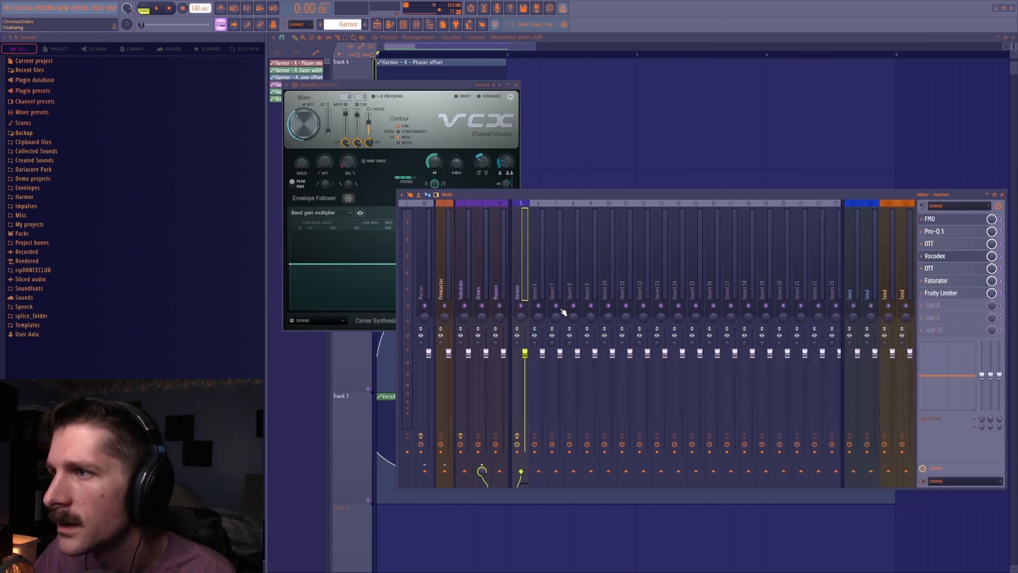
Lower the output gain of the OTT after Vocodex to about -5.8 dB while auditioning.
left_click(938, 270)
key("space")
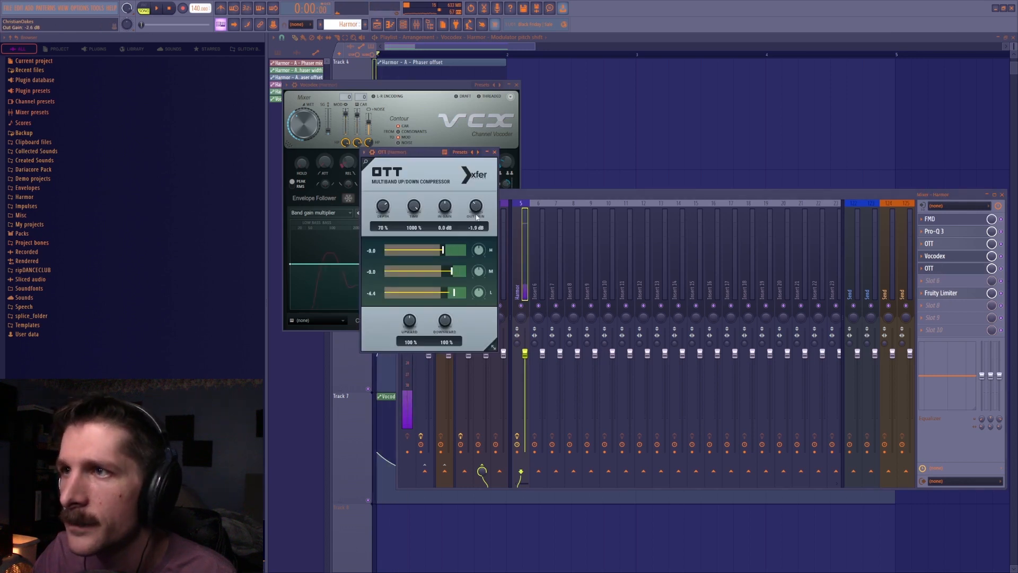
key("space")
key("space")
key("space")
left_click_drag(478, 210, 479, 209)
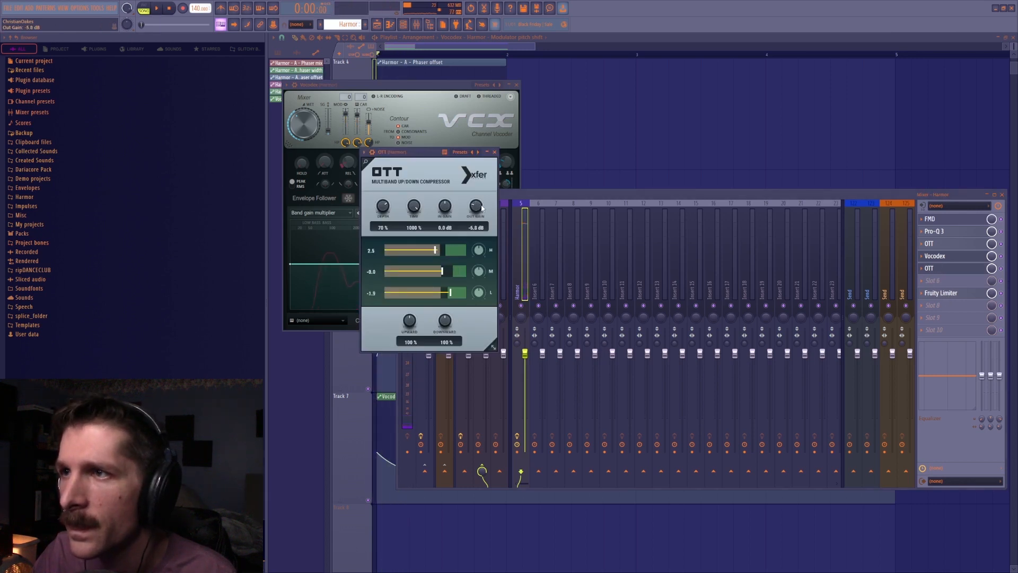
key("space")
Replace Fruity Limiter in slot 7 of the Harmor track with Maximus.
left_click(928, 294)
left_click(922, 295)
mouse_move(929, 302)
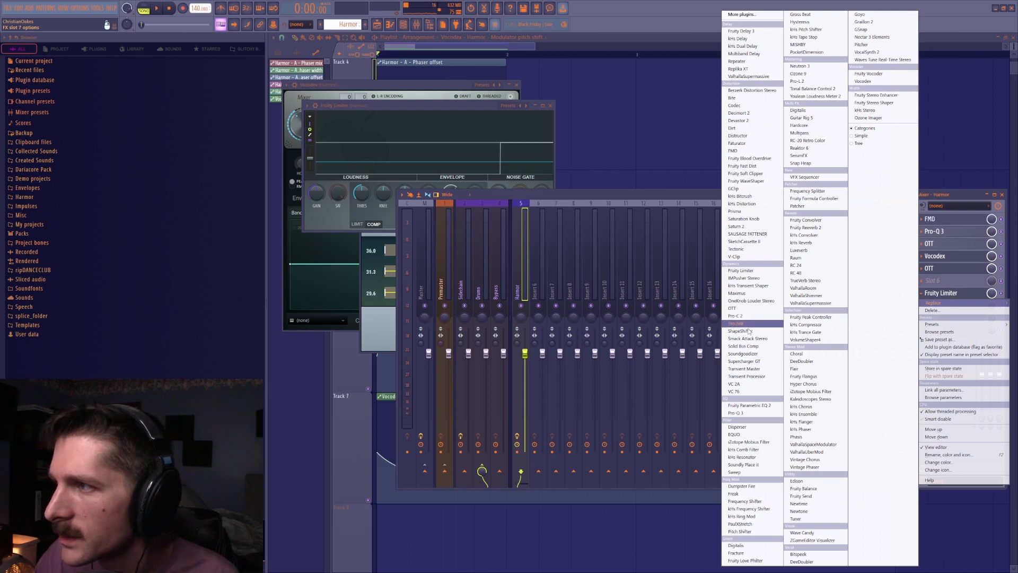
left_click(738, 293)
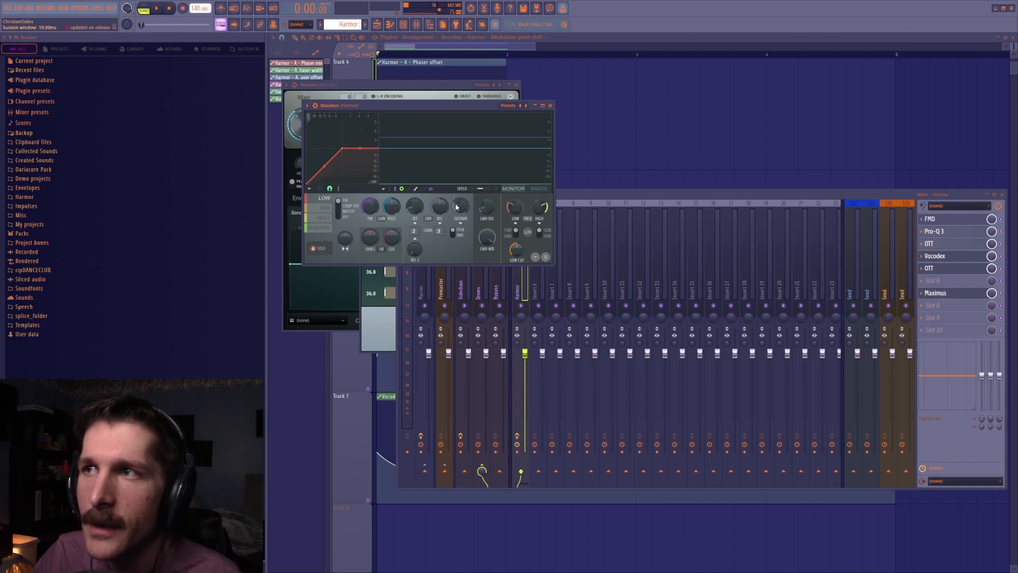
Raise the pre gain of Maximus's low band while auditioning the bass.
key("space")
key("space")
key("space")
key("space")
key("space")
key("space")
left_click_drag(370, 206, 370, 198)
key("space")
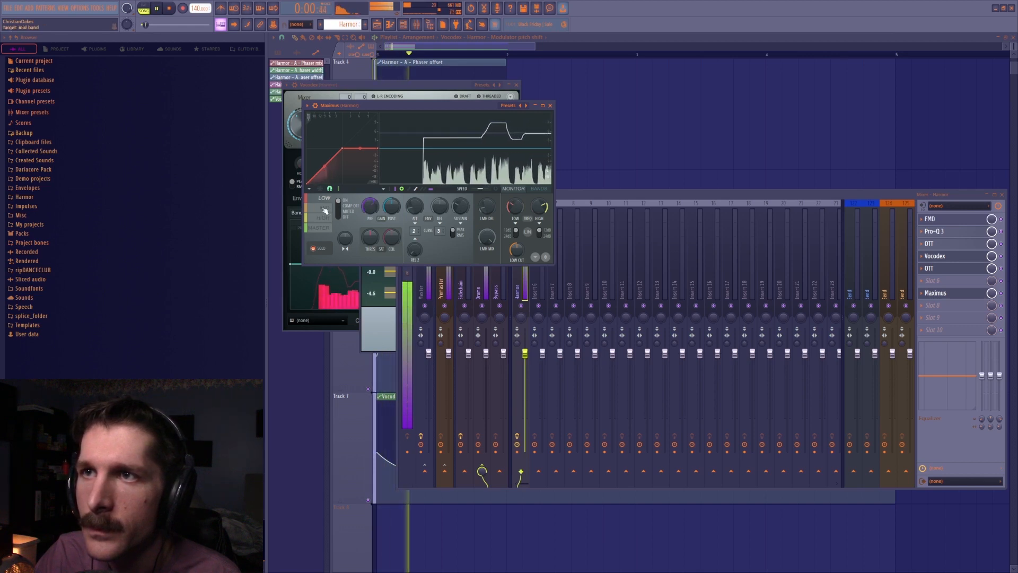
Raise the pre gain of Maximus's mid and high bands.
left_click(325, 209)
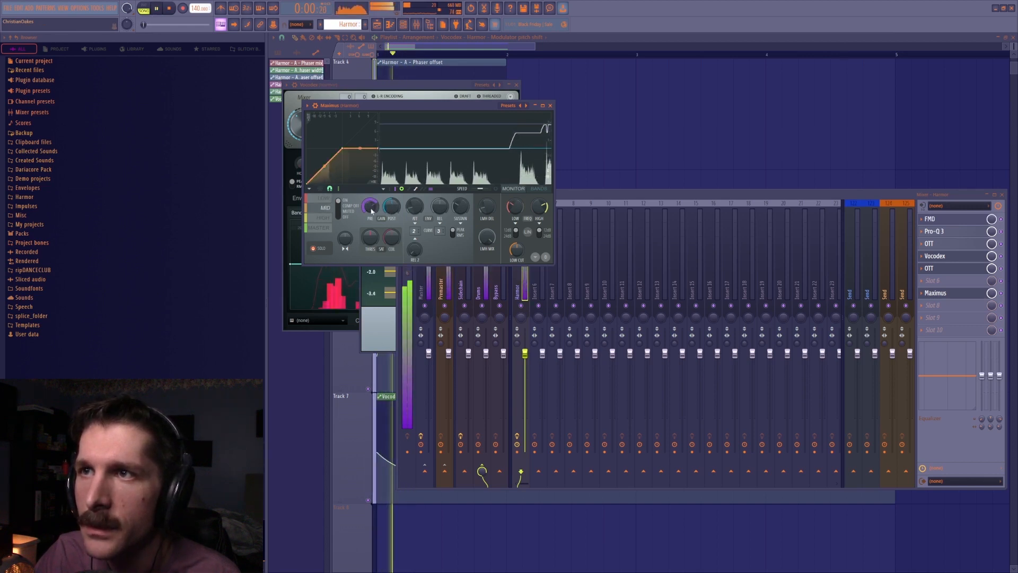
left_click(322, 218)
left_click_drag(369, 212, 367, 207)
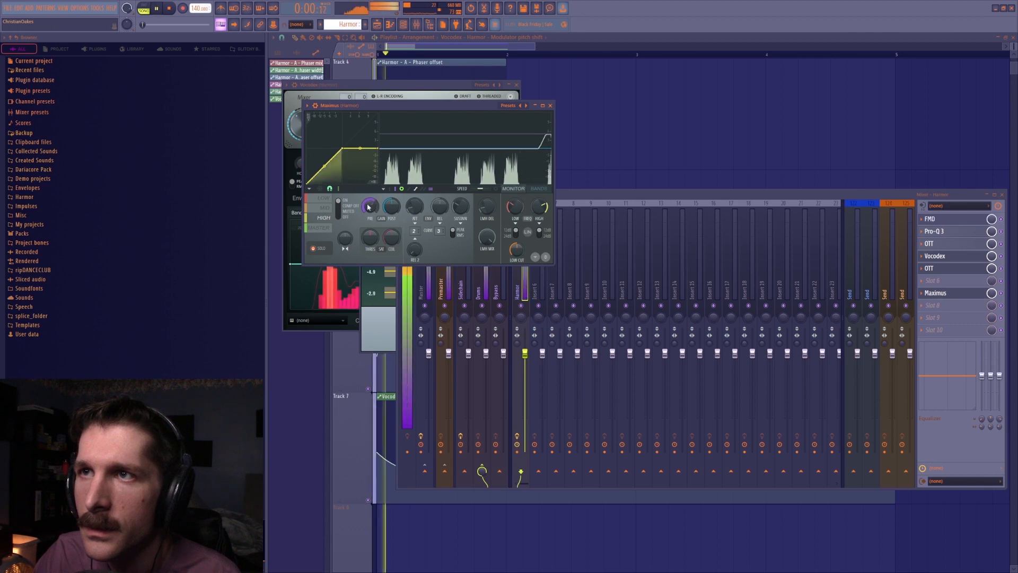
Show Maximus's master band and audition the bass through it.
key("space")
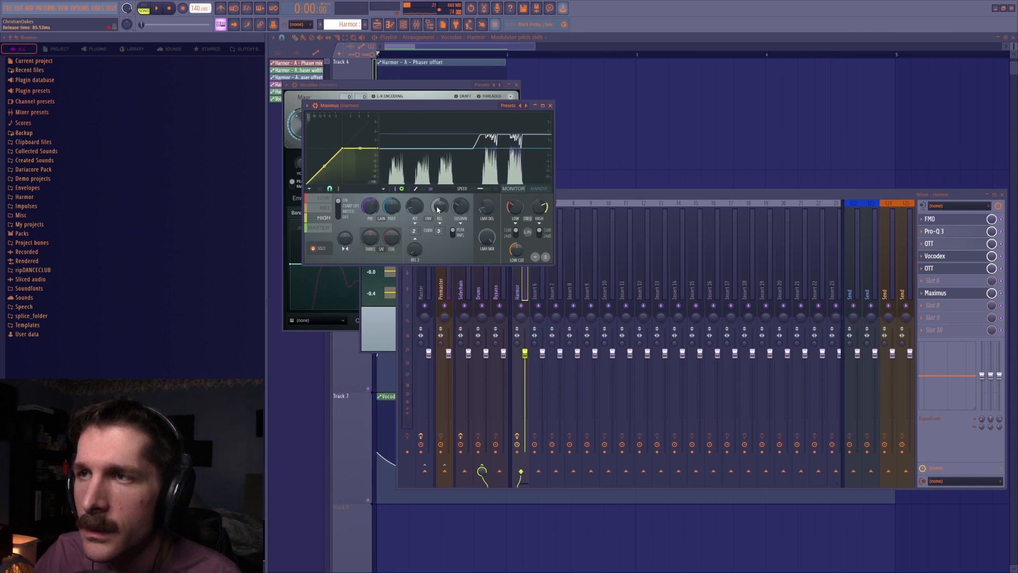
left_click(328, 228)
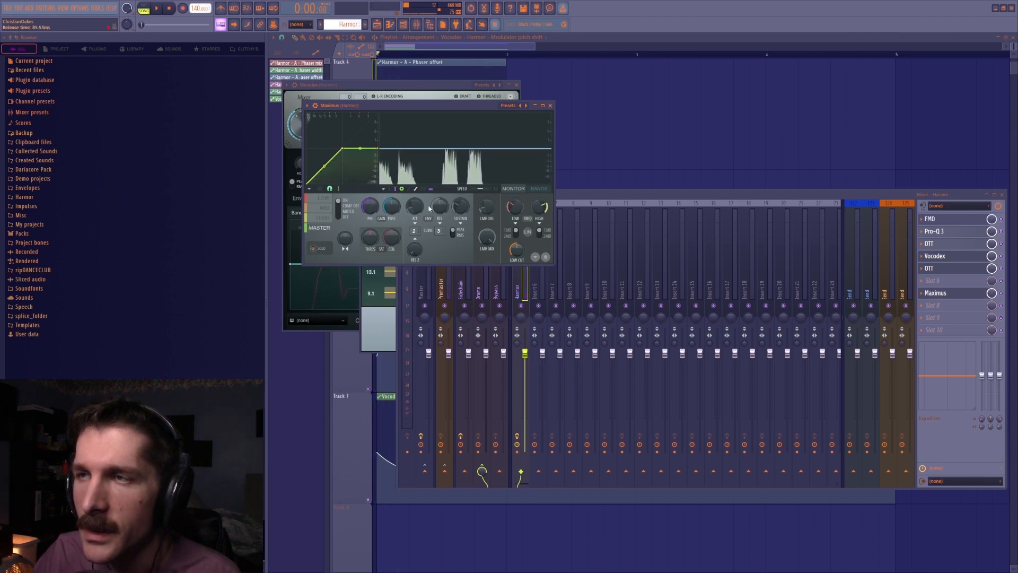
key("space")
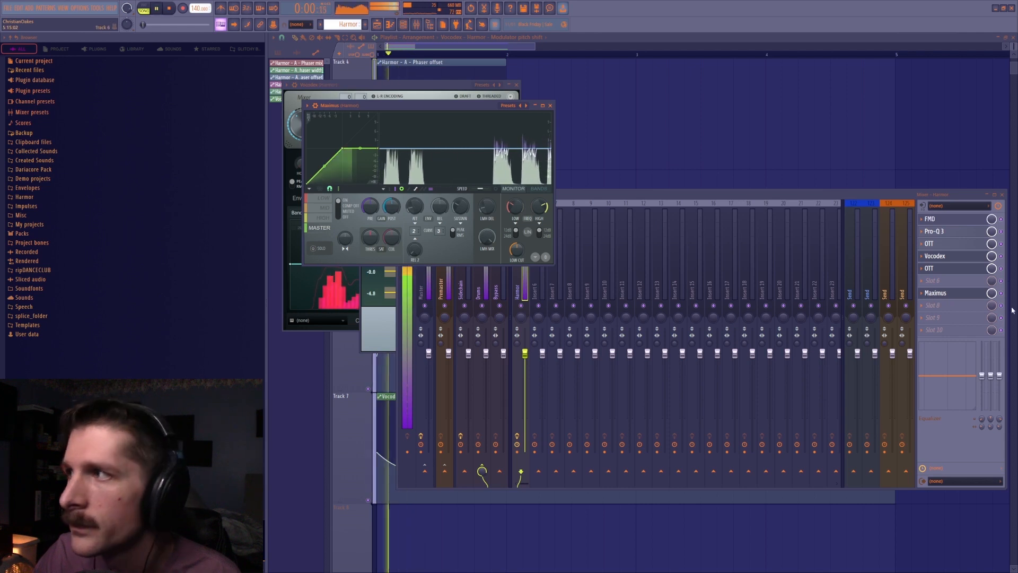
Move Maximus up to slot 6 of the Harmor track, add V-Clip in slot 7 and audition it.
left_click(950, 281)
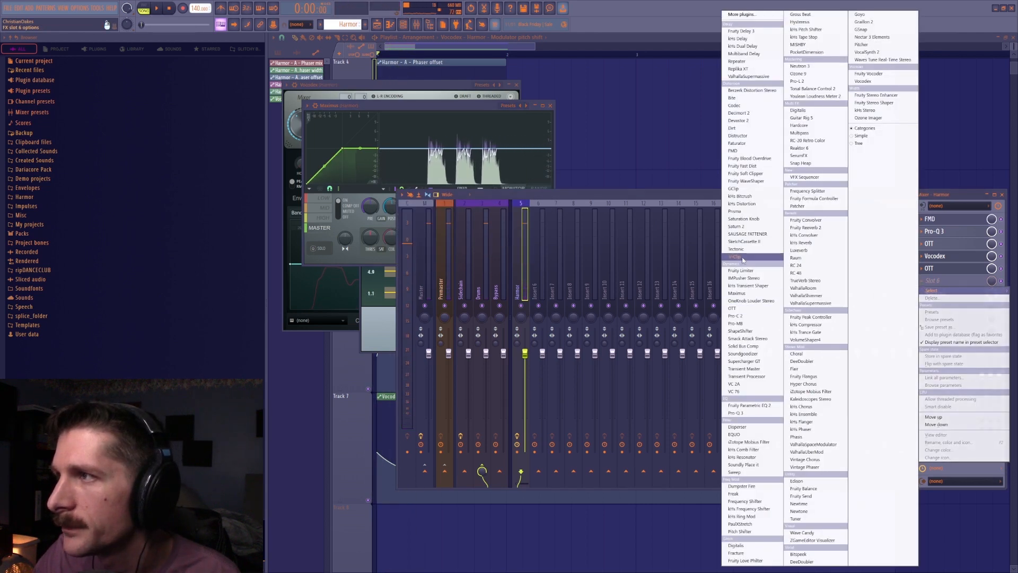
left_click(689, 199)
left_click(936, 295)
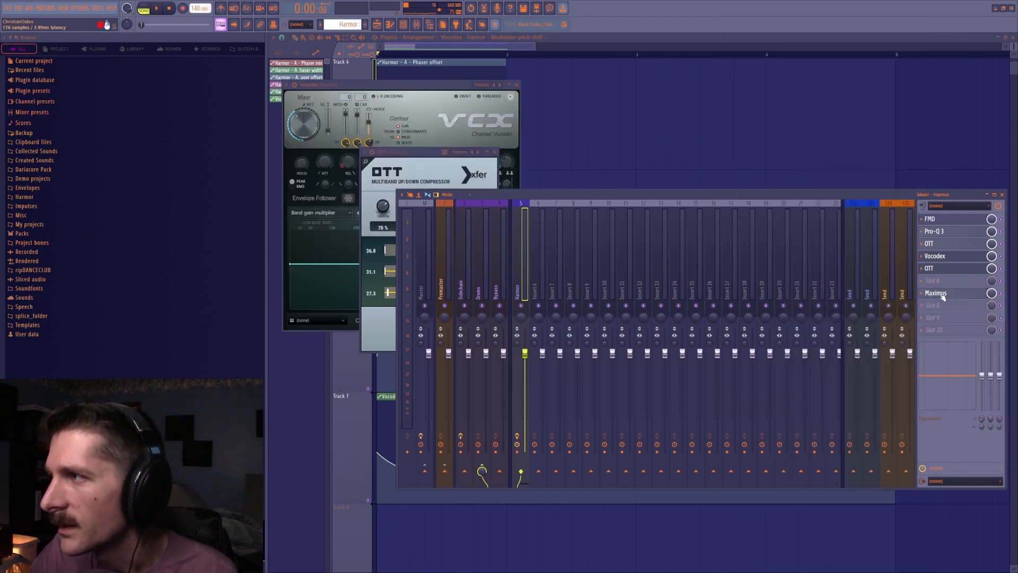
left_click_drag(930, 298, 929, 281)
left_click(933, 293)
left_click(753, 257)
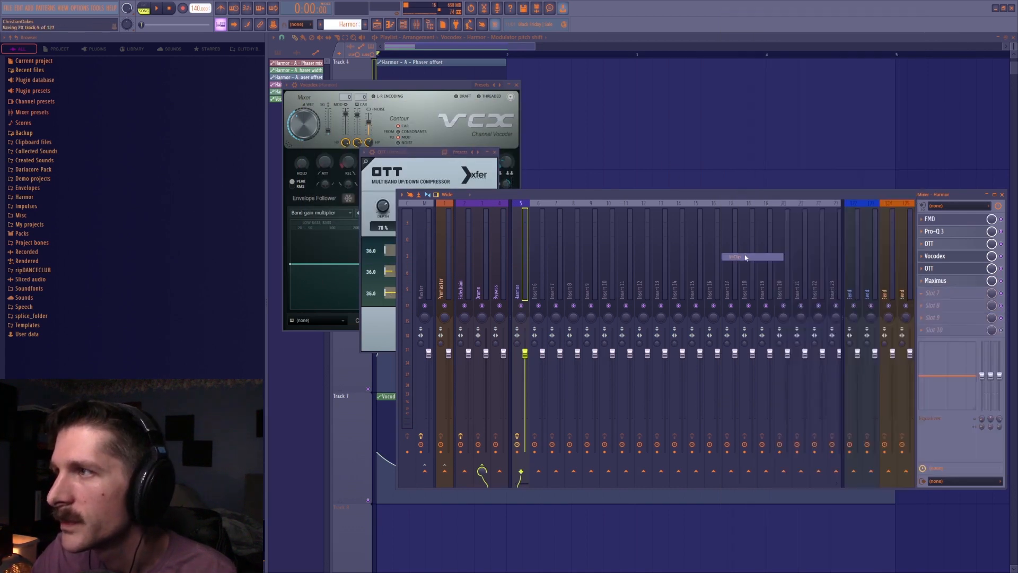
left_click_drag(508, 138, 508, 160)
key("space")
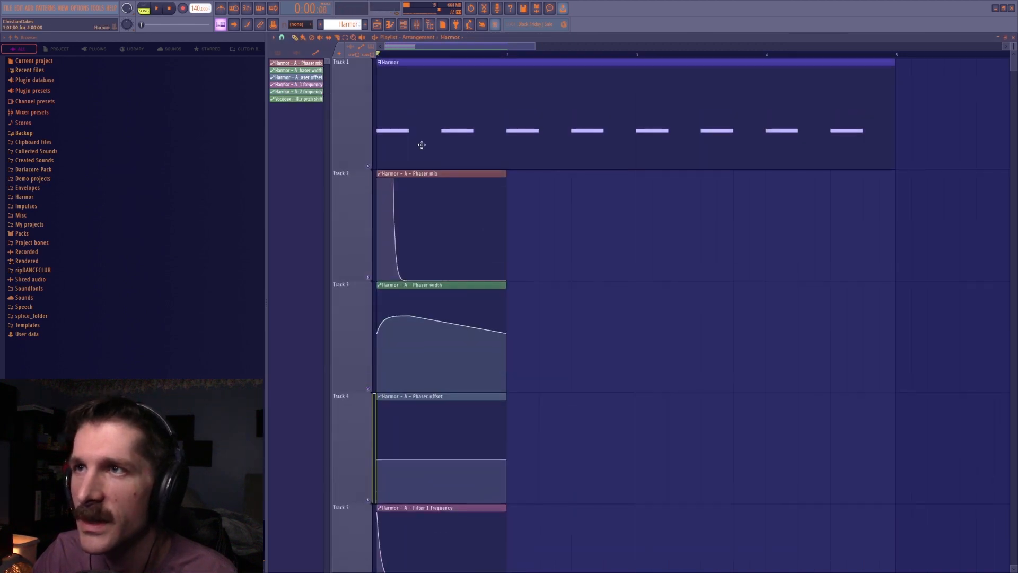
Transpose the Harmor pattern's notes up an octave, comparing the higher and lower octaves by ear.
double_click(421, 143)
key("ctrl+Up")
key("space")
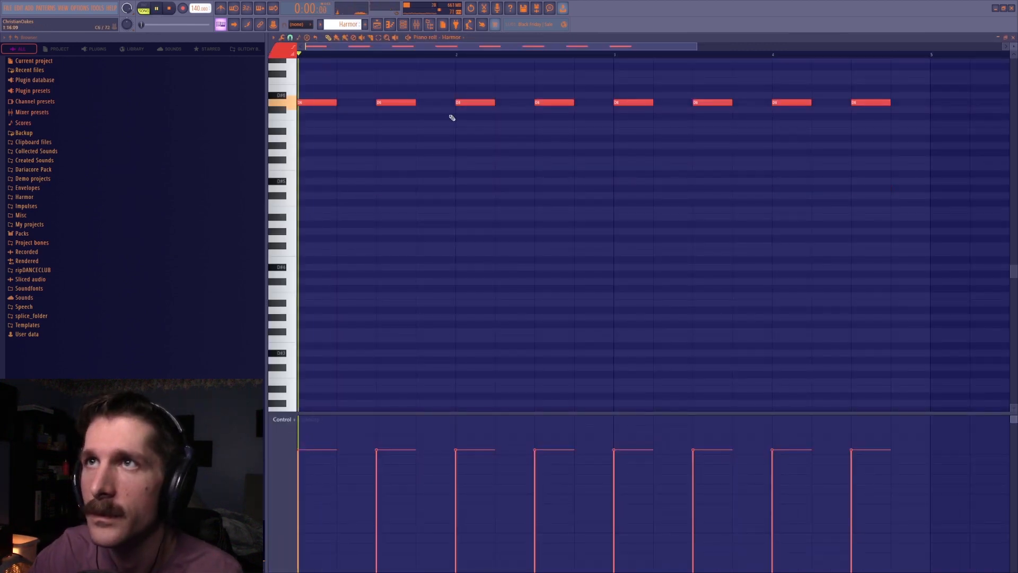
key("ctrl+Down")
key("ctrl+Up")
key("space")
Adjust the EQ bands of Pro-Q 3 on the Harmor track while auditioning the bass.
key("F6")
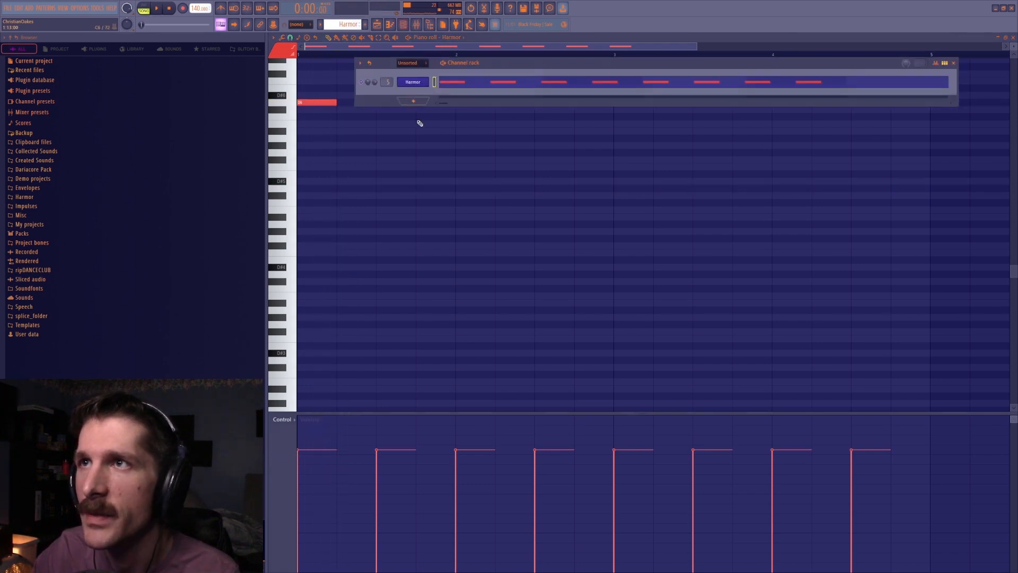
left_click(415, 26)
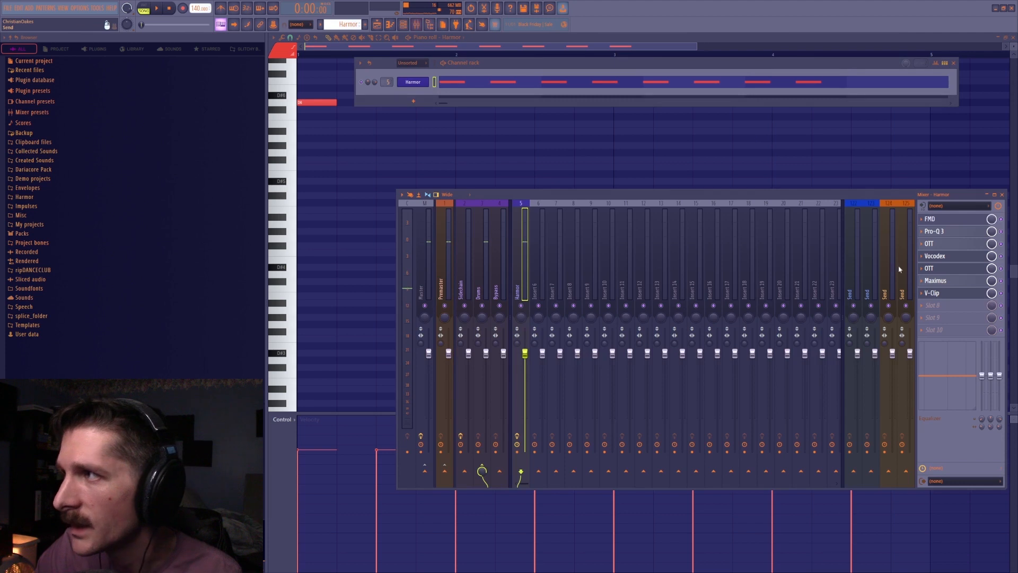
left_click(942, 234)
left_click_drag(716, 246, 685, 234)
key("space")
key("space")
left_click_drag(469, 245, 442, 213)
key("space")
key("space")
Try out Harmor's third sub-harmonic and set its harmonic protection to a medium level while auditioning.
left_click(414, 84)
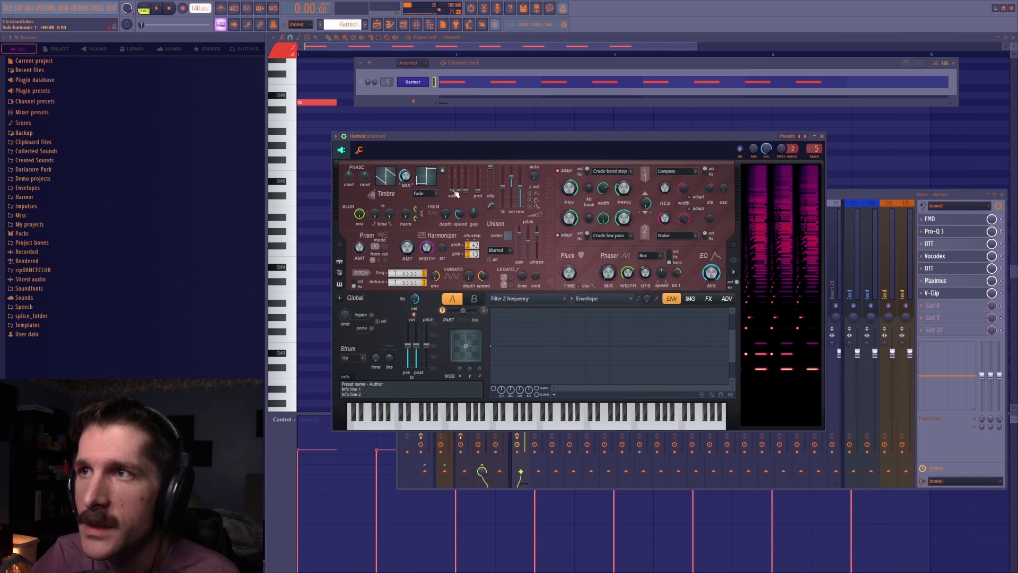
key("space")
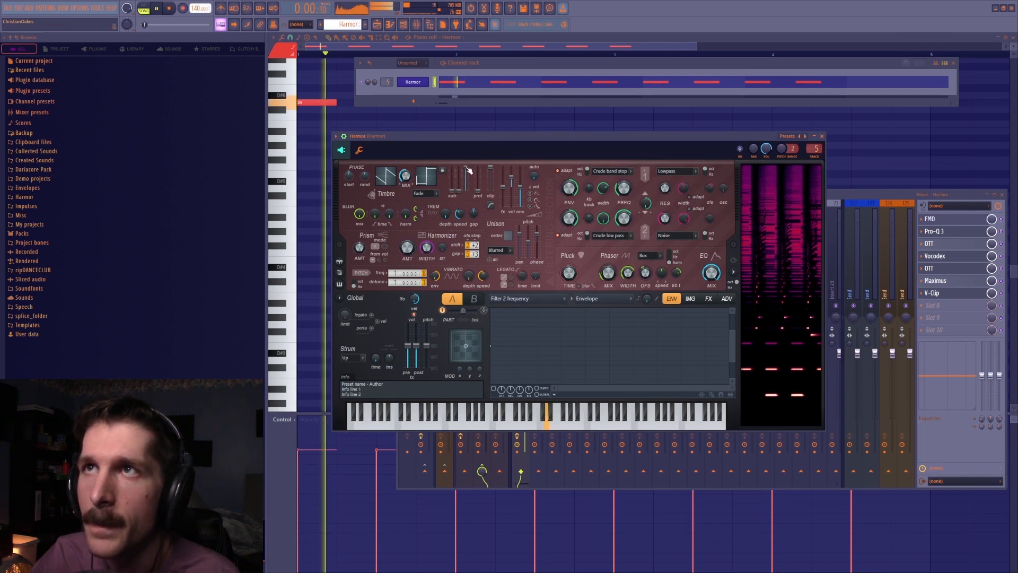
key("space")
key("space")
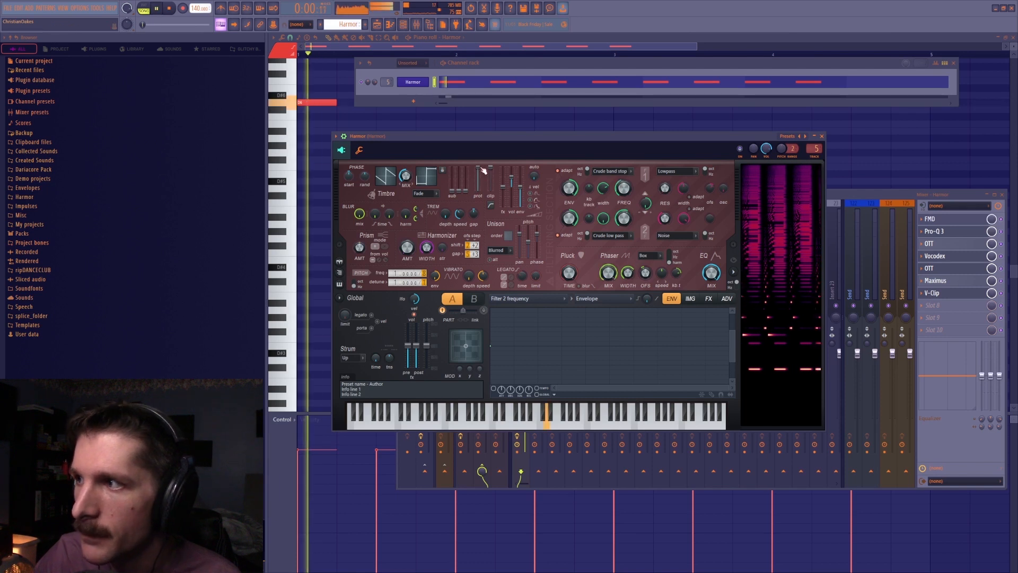
left_click(479, 171)
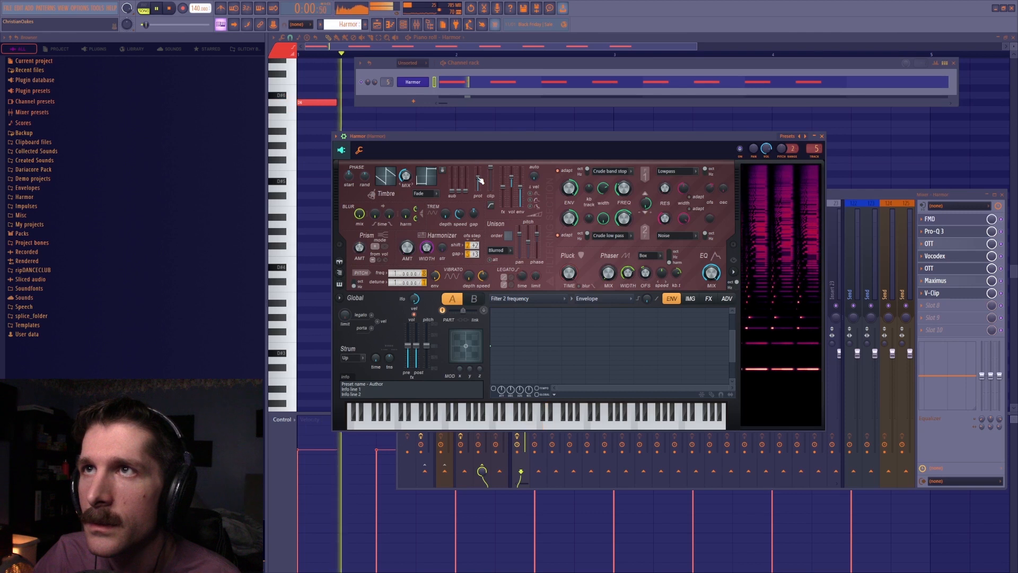
key("space")
key("space")
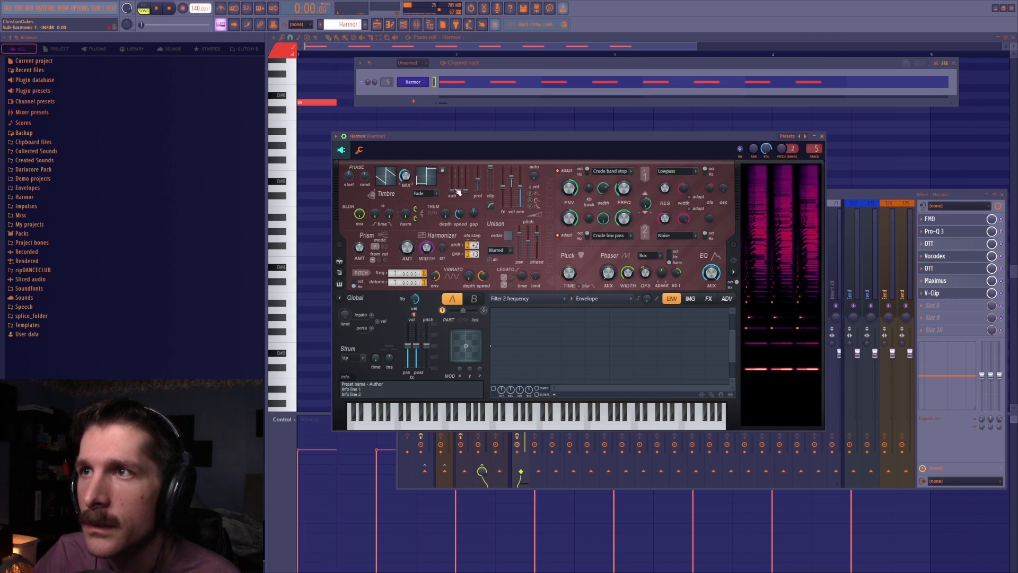
Raise Harmor's first sub-harmonic slightly while auditioning its level.
key("space")
key("space")
left_click_drag(452, 168, 453, 181)
key("space")
key("space")
key("space")
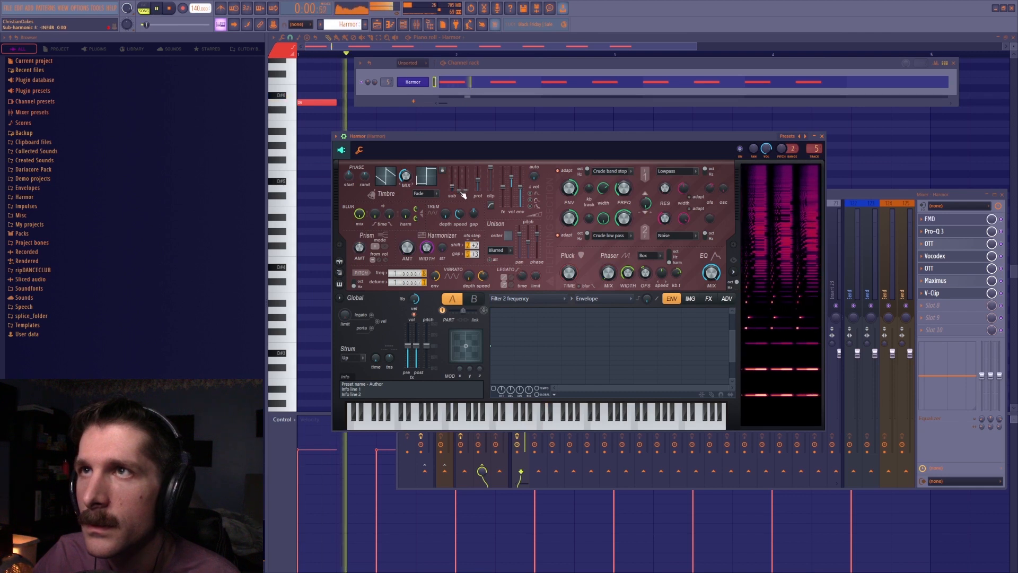
Blend in Harmor's second and third sub-harmonics at a low level while auditioning.
key("space")
key("space")
key("space")
left_click_drag(460, 175, 461, 192)
key("space")
key("space")
key("space")
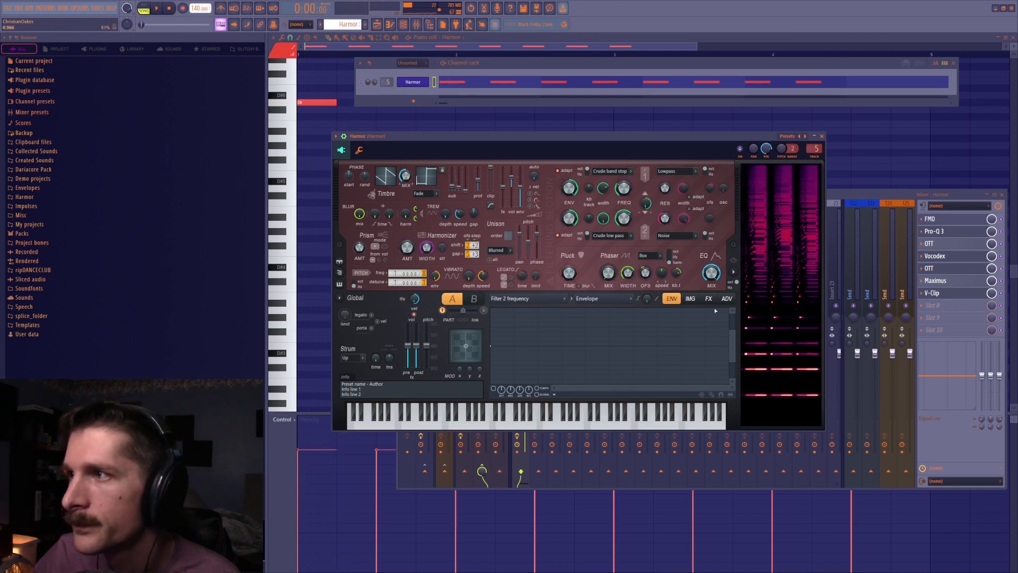
Try Harmor's built-in chorus, comparing a 50% mix with a -12% mix and raising the spread.
left_click(691, 298)
left_click(709, 298)
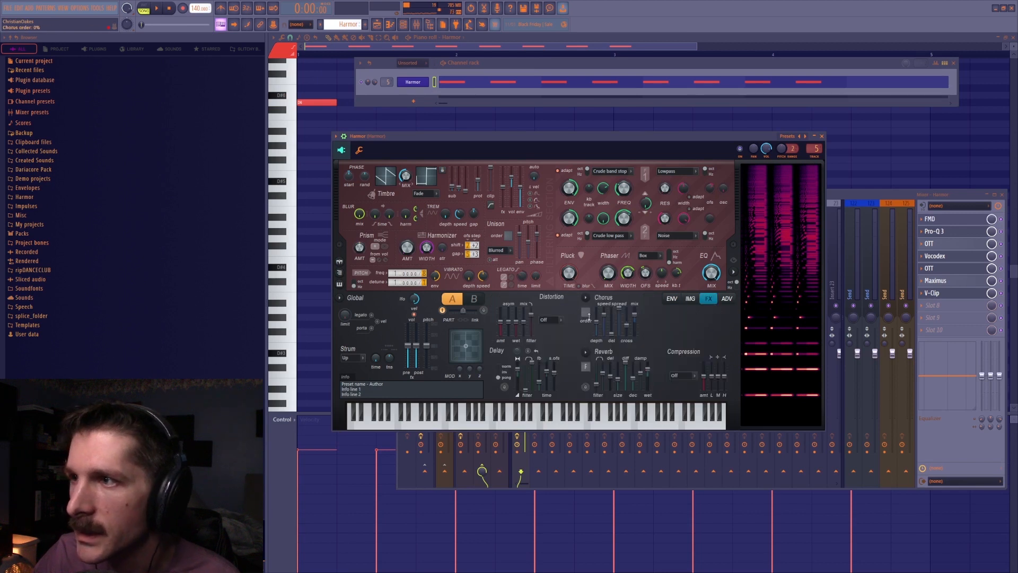
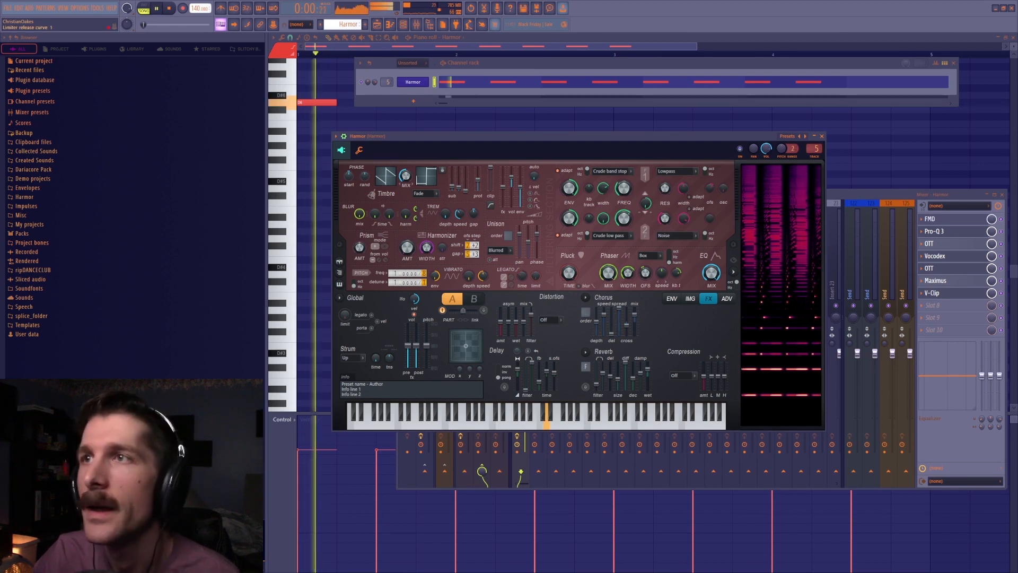
left_click(1006, 259)
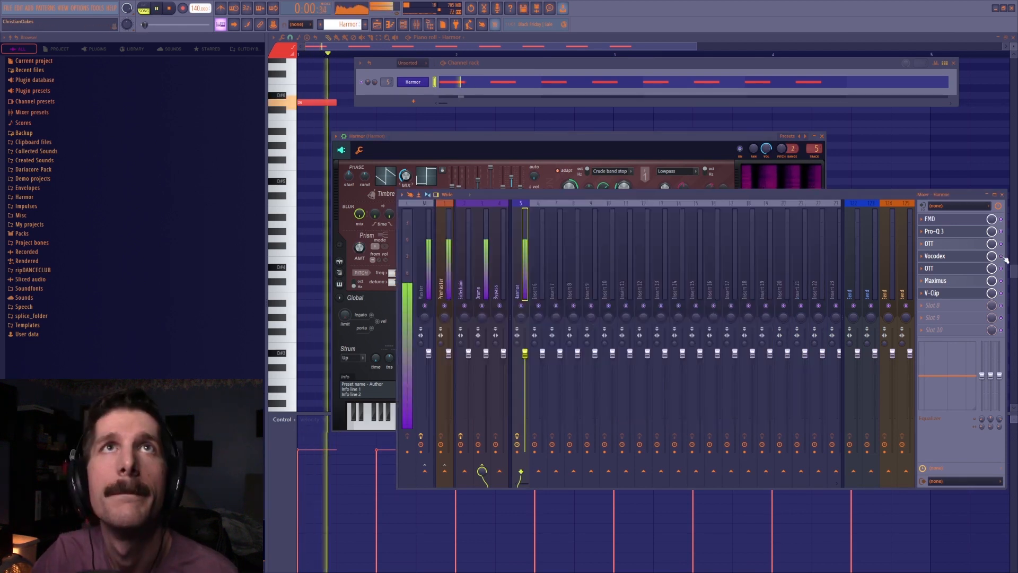
left_click(554, 150)
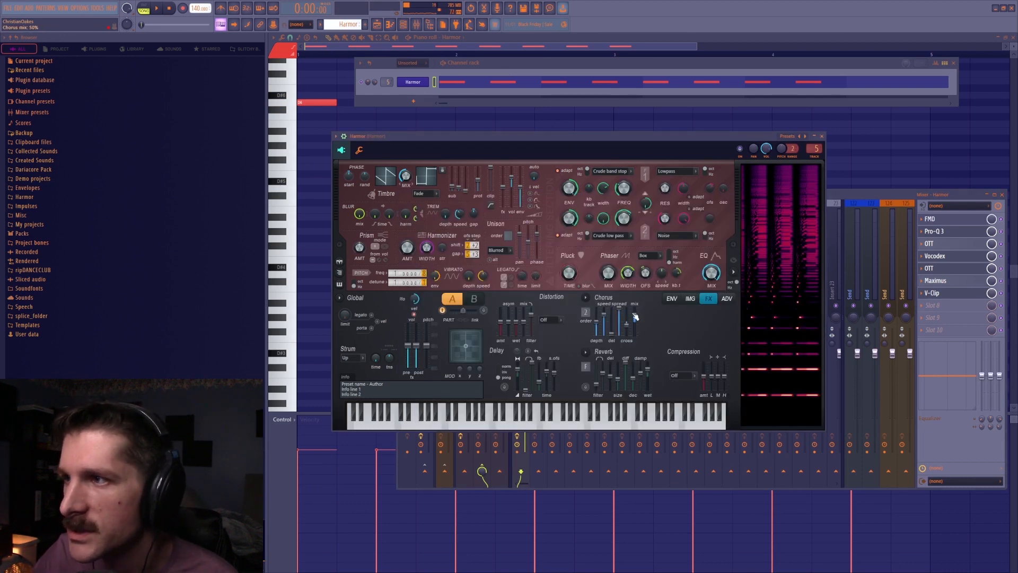
key("space")
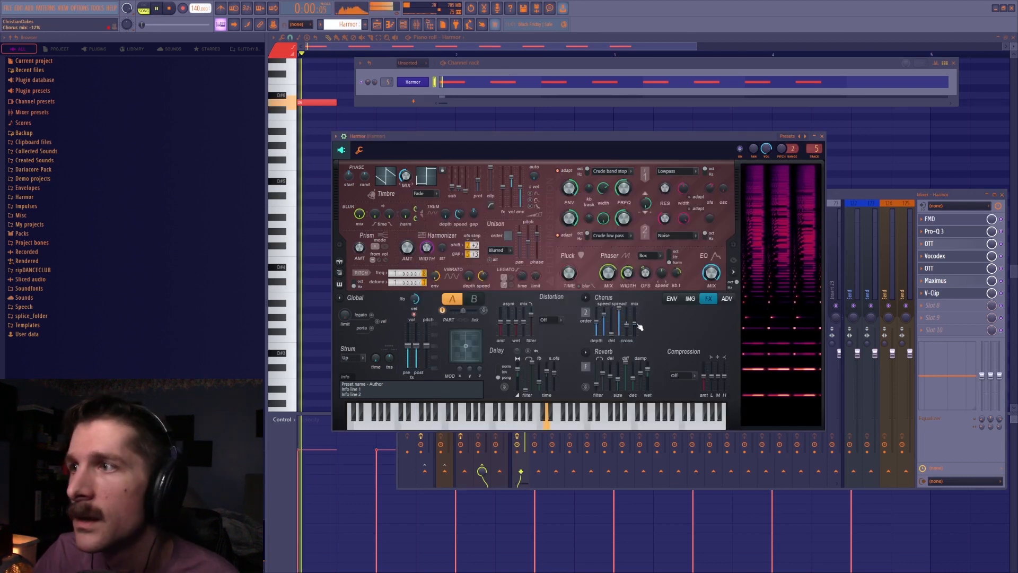
key("space")
key("space")
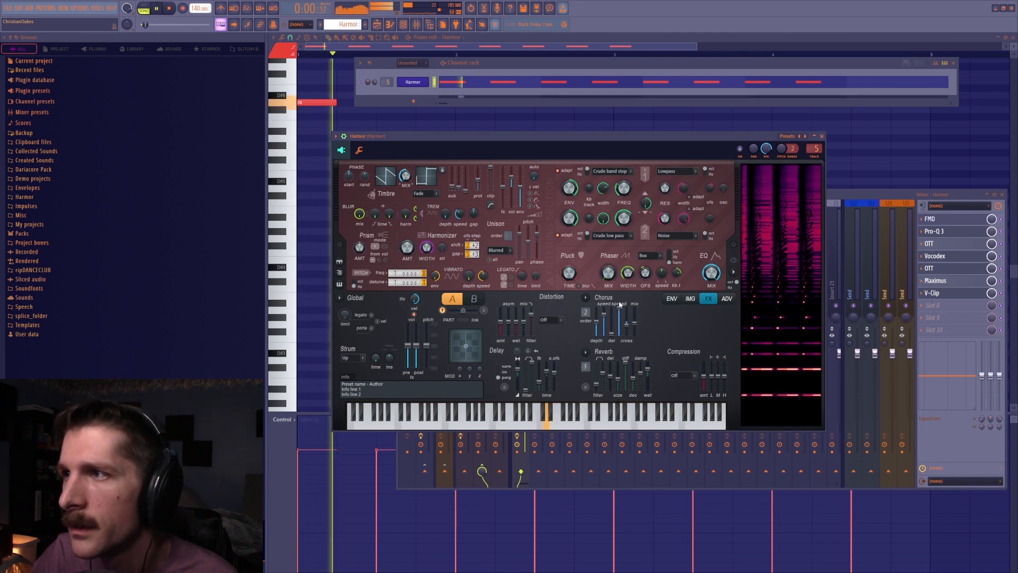
Try a unison order of 5 in Harmor while auditioning the bass.
key("space")
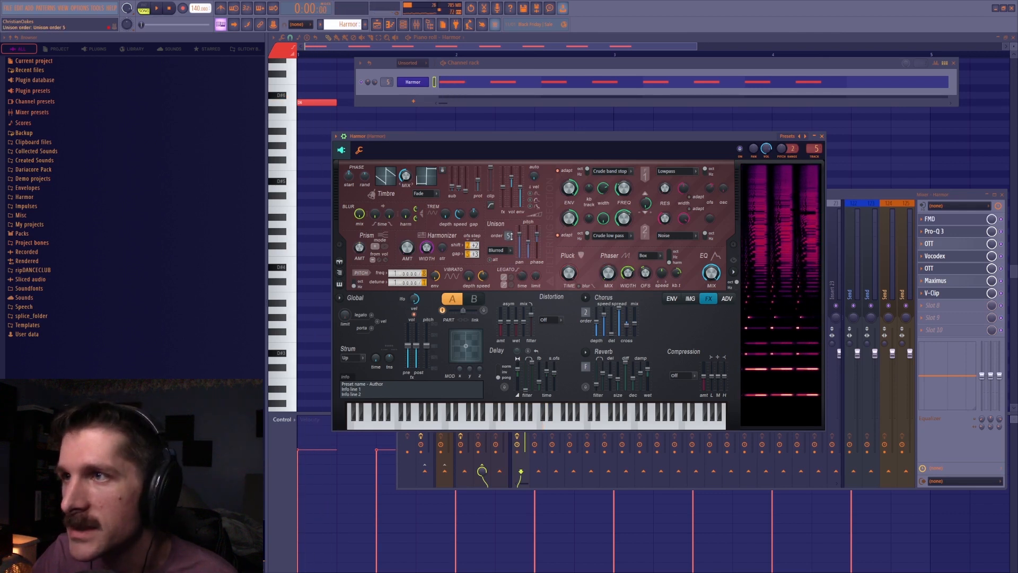
key("space")
scroll(508, 236, "up", 1)
key("space")
key("space")
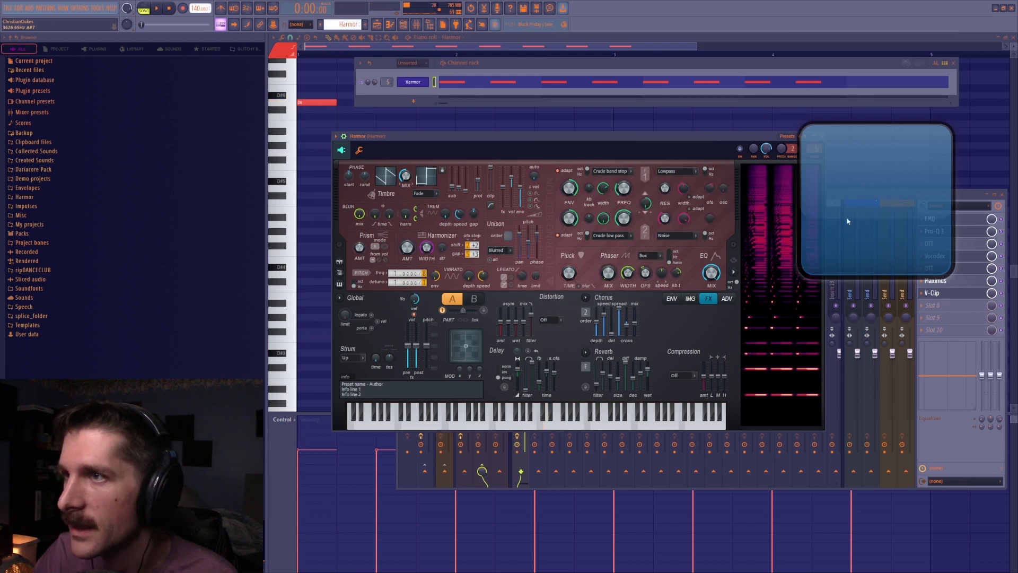
Try chorus variations in Harmor with a -36% mix, 37% speed and different depths, watching the stereo image.
key("space")
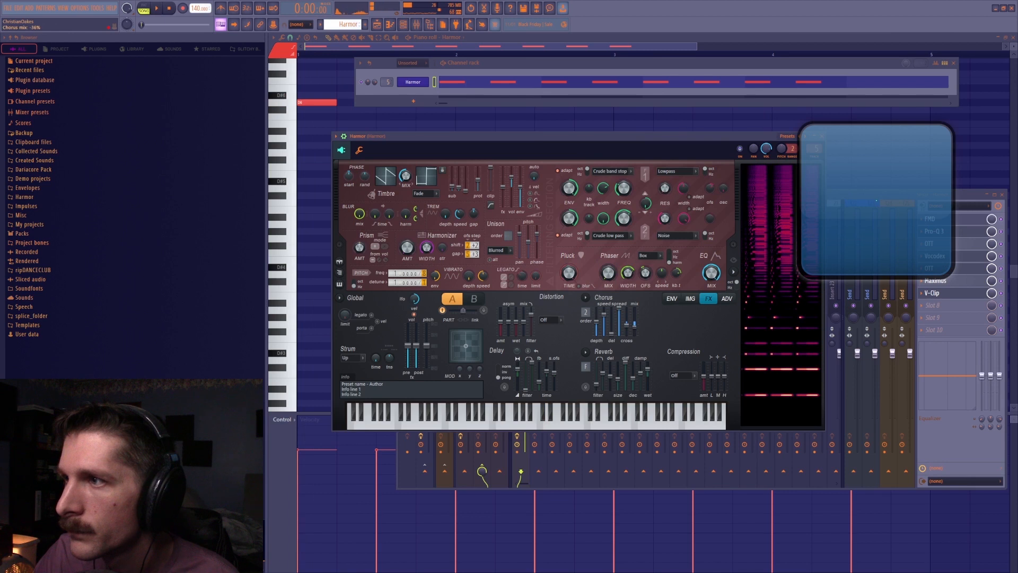
key("space")
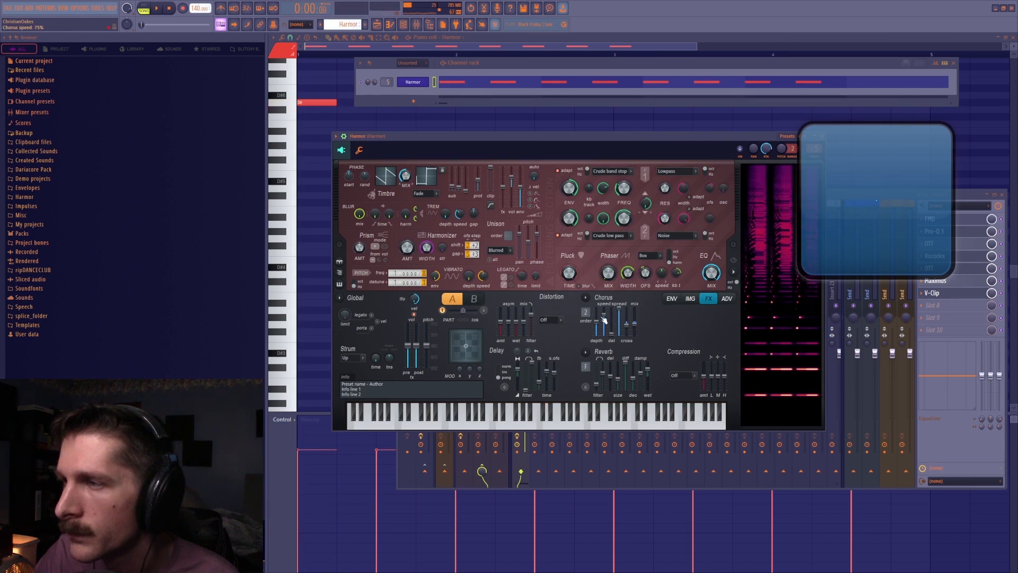
key("space")
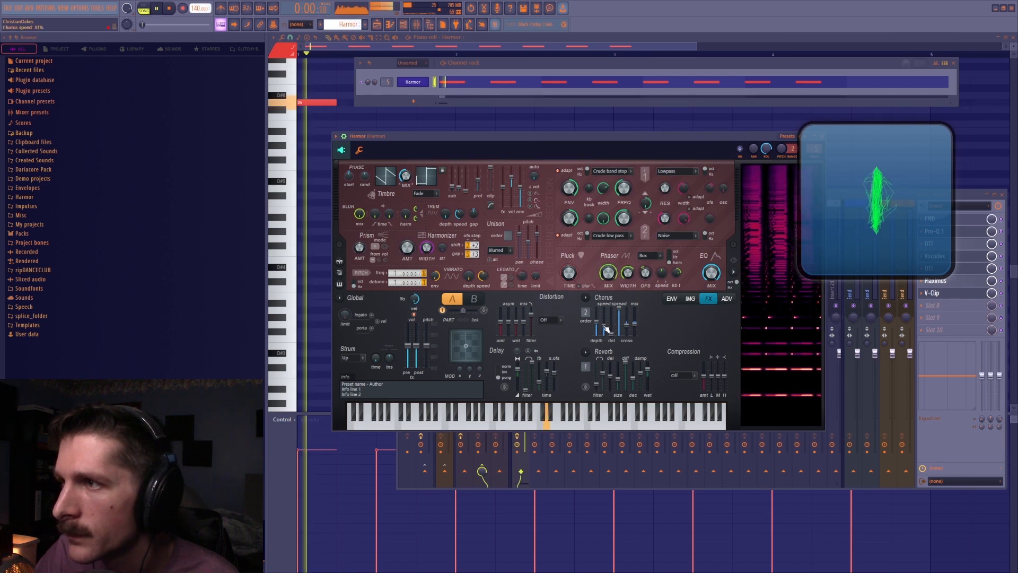
left_click_drag(601, 312, 600, 334)
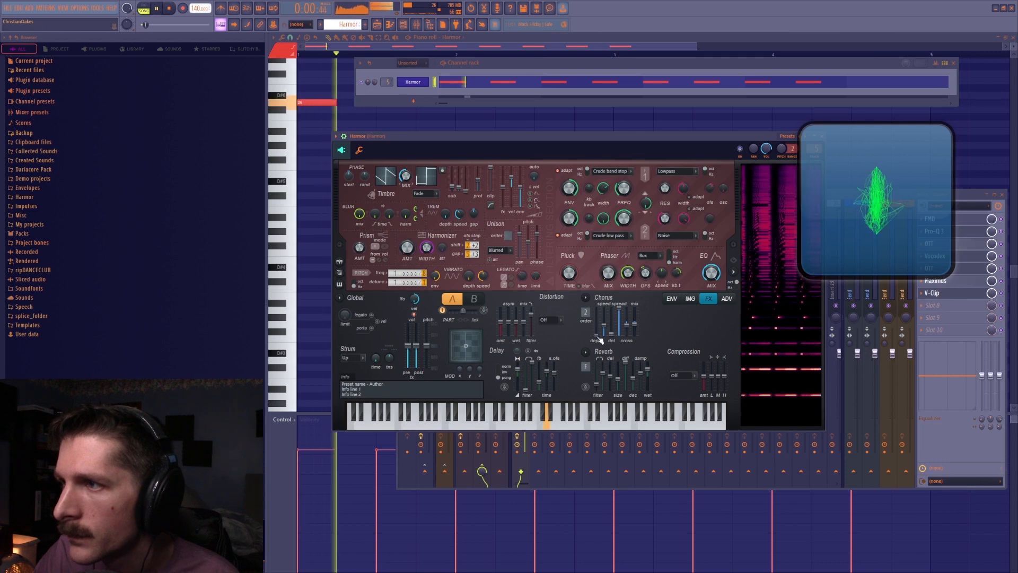
key("space")
key("space")
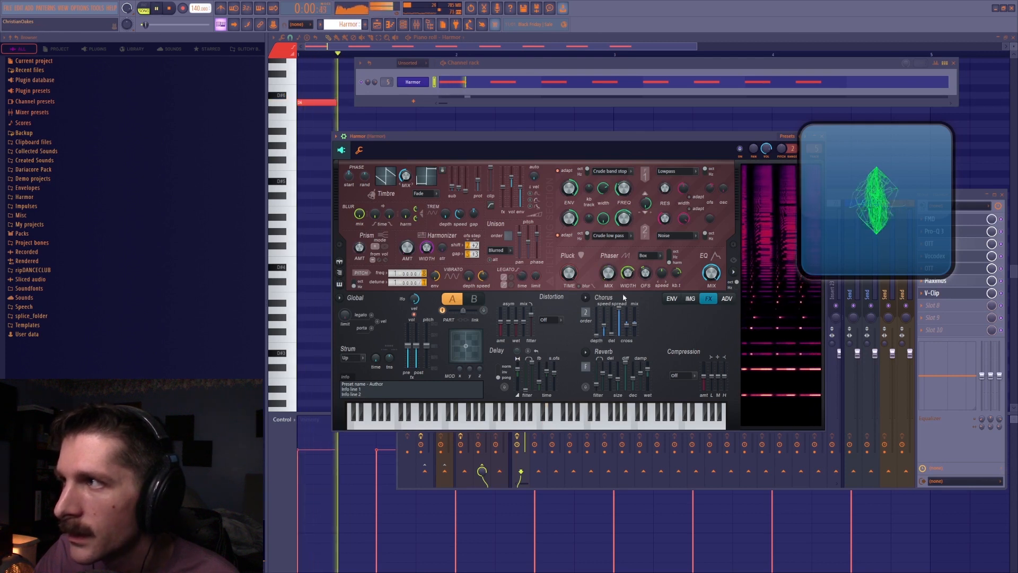
key("space")
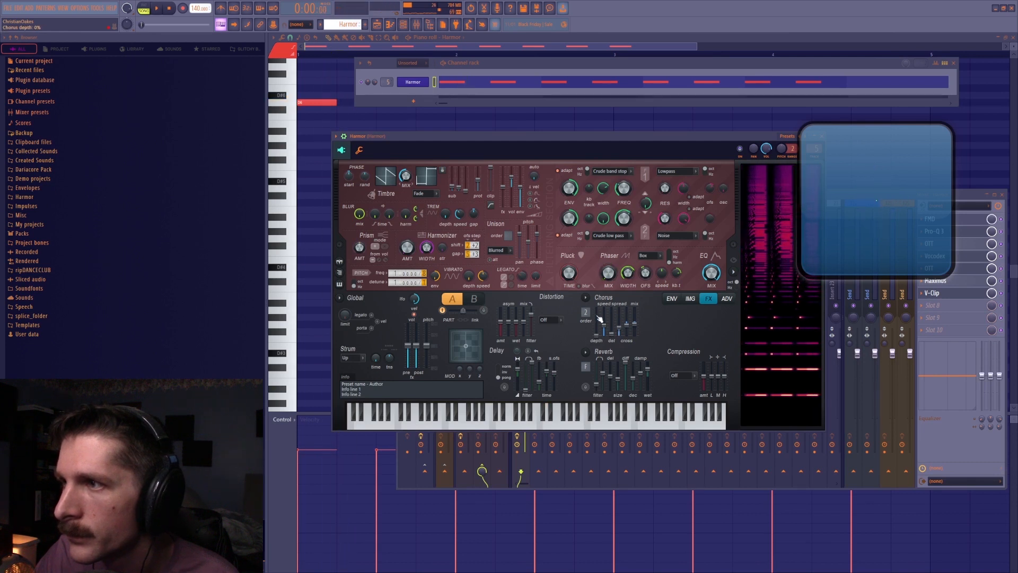
Try a higher chorus order with a -20% mix, and audition the bass with Harmor's reverb enabled.
key("space")
key("space")
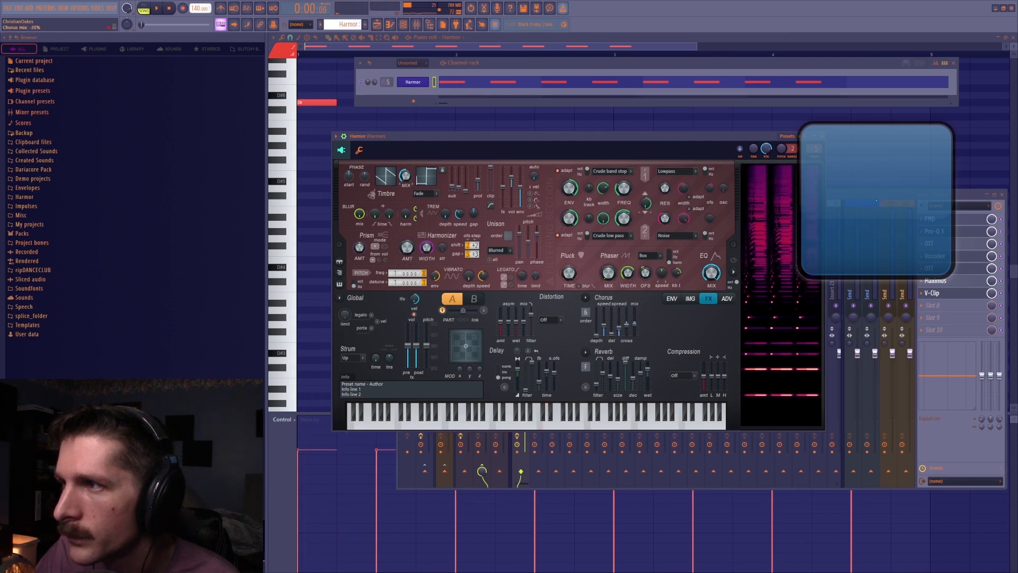
key("space")
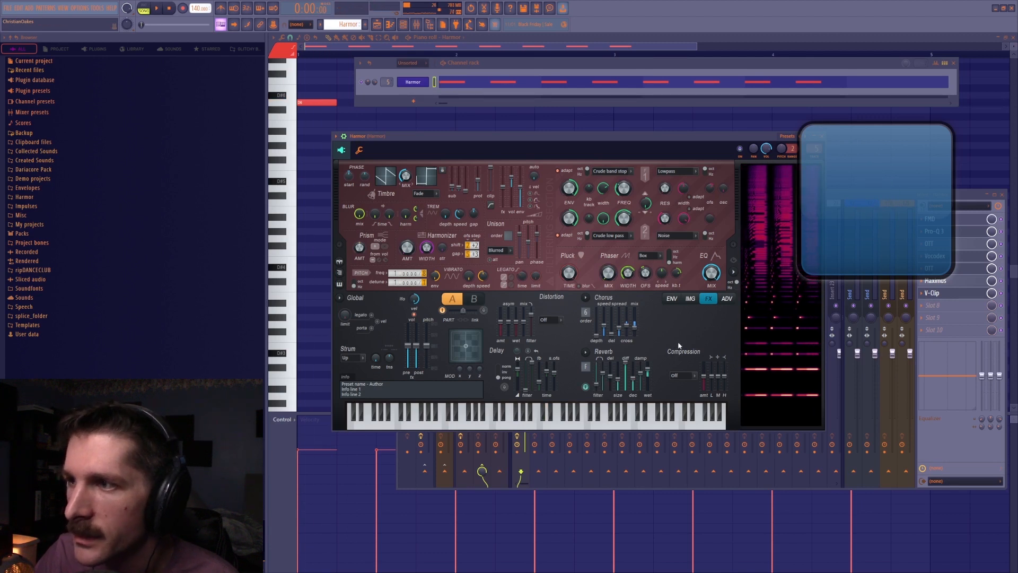
key("space")
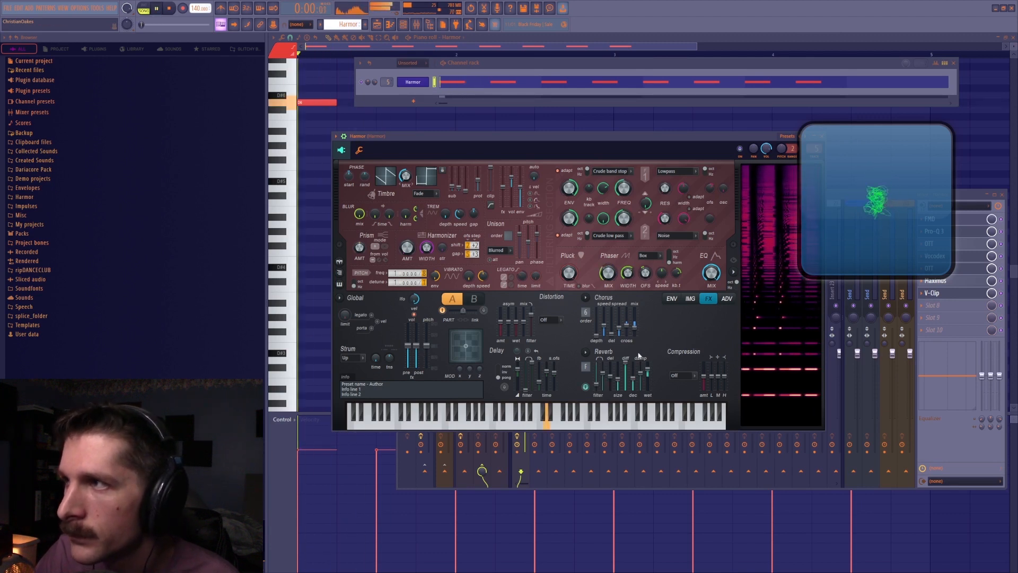
key("space")
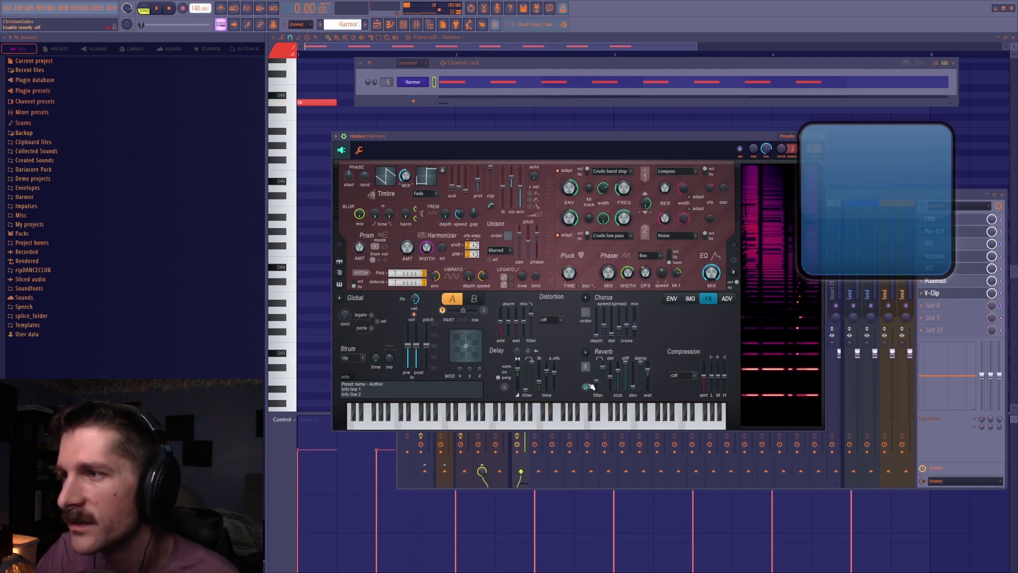
Try Harmor's Cube distortion at 50% wet volume with a -45% mix while auditioning the bass.
key("space")
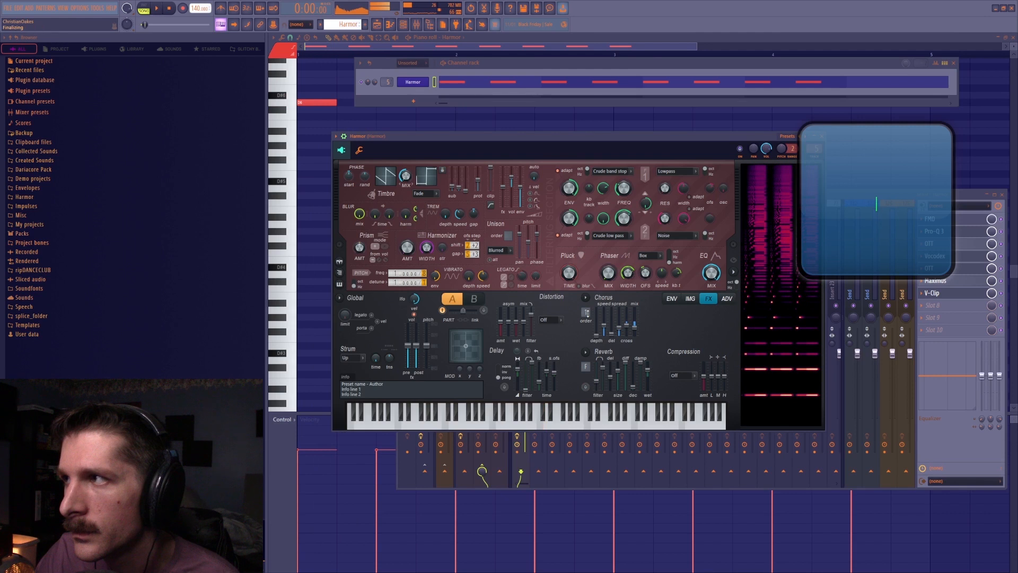
key("space")
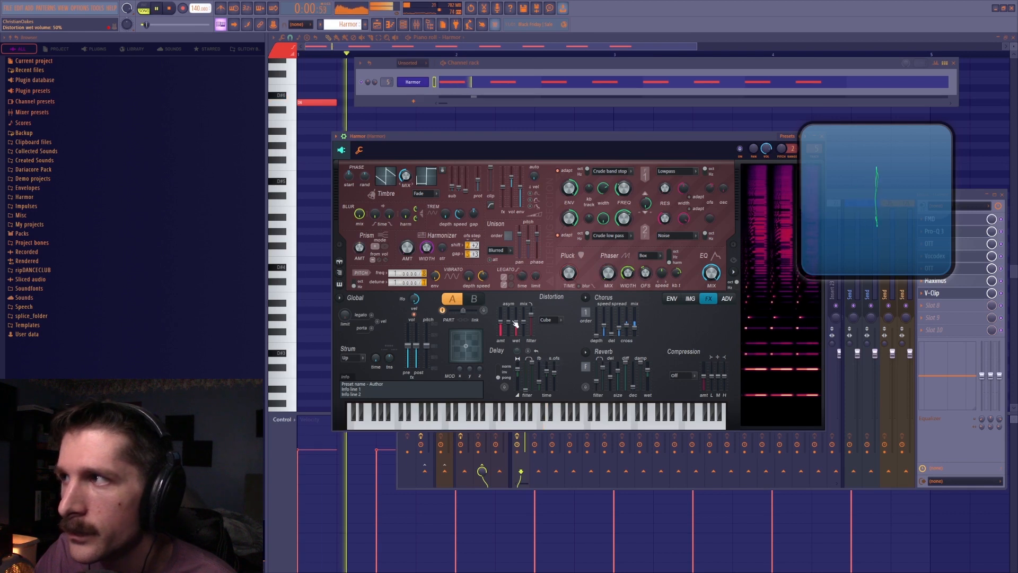
left_click_drag(530, 307, 534, 317)
key("space")
key("space")
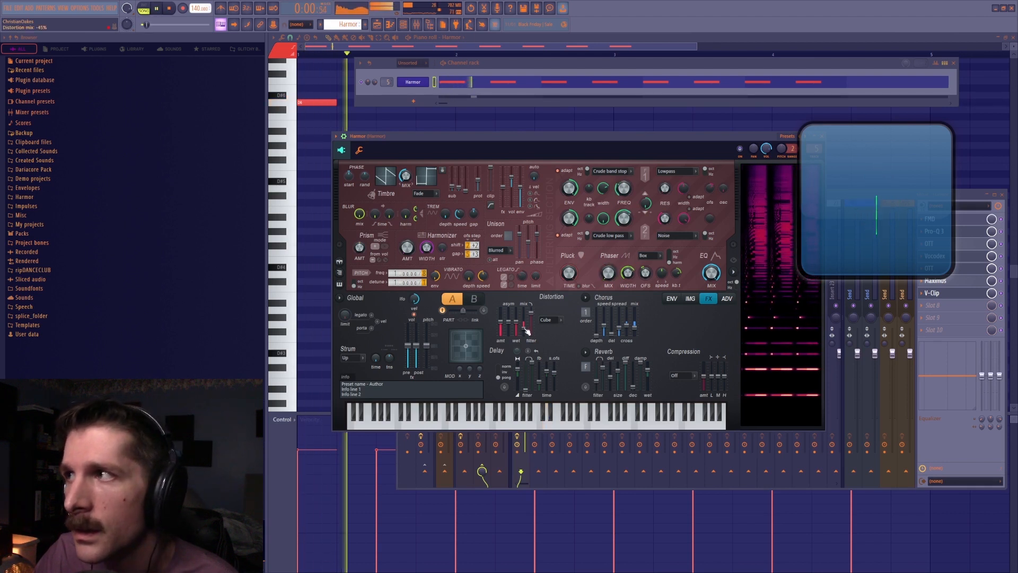
key("space")
right_click(530, 332)
left_click(532, 330)
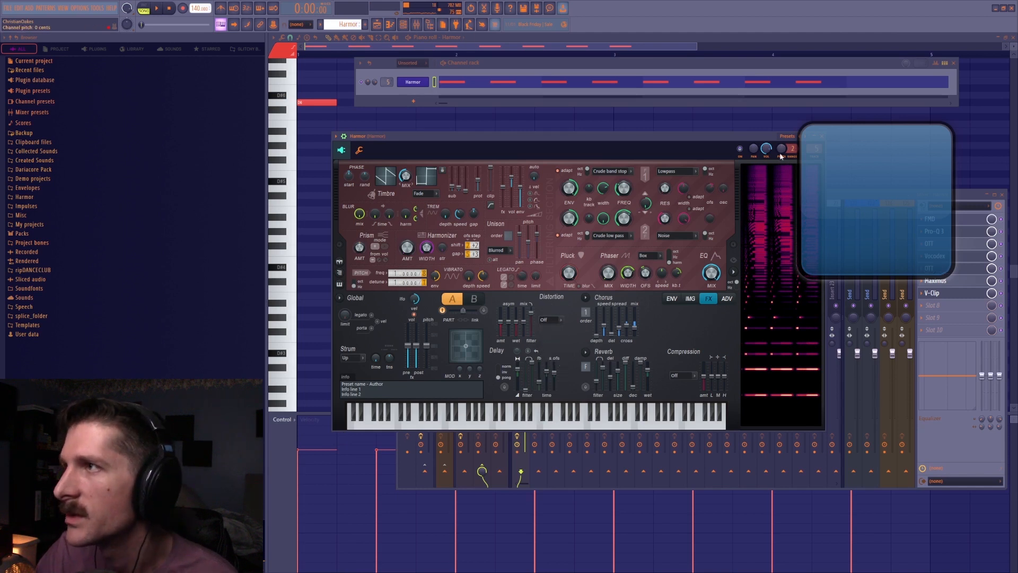
Close Harmor, audition the bass from the mixer, and open the Harmor track's Pro-Q 3 equalizer.
left_click_drag(711, 139, 666, 142)
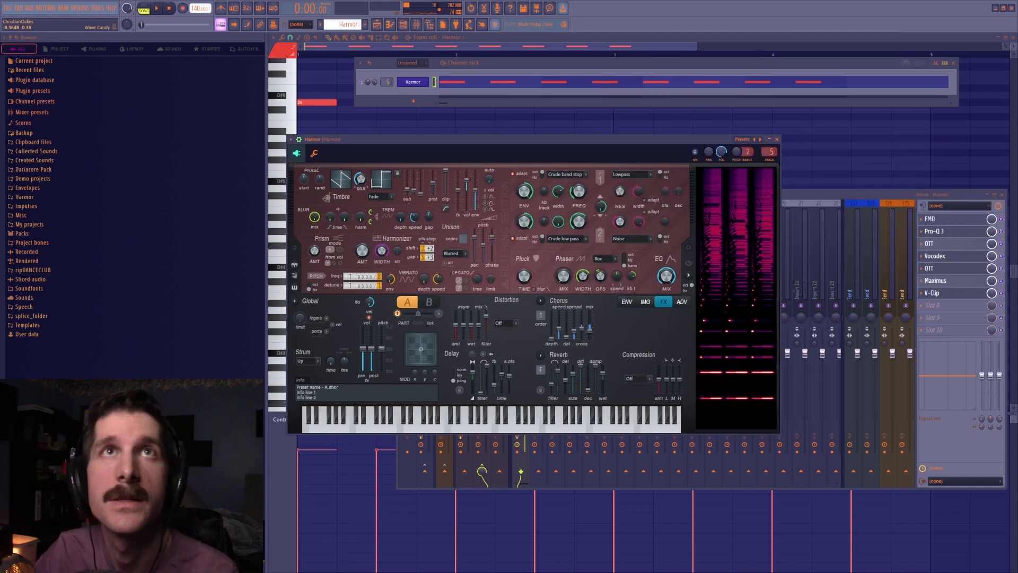
left_click(777, 140)
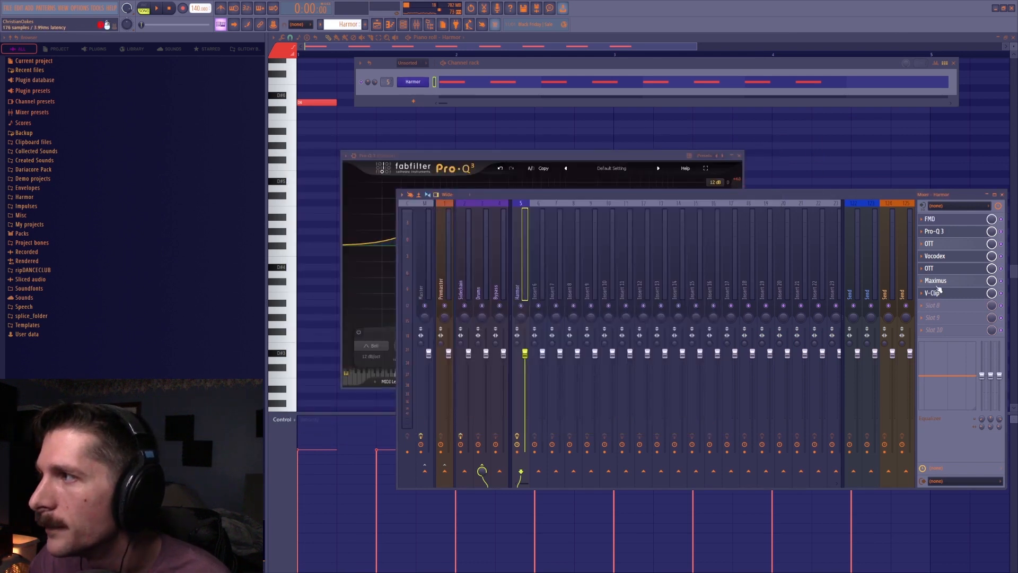
key("space")
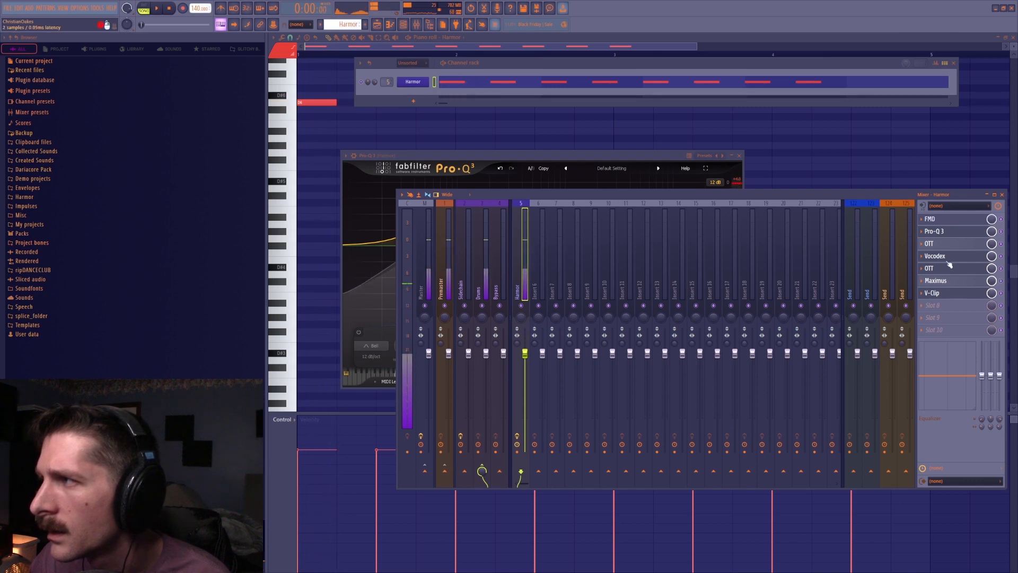
key("space")
left_click(954, 232)
left_click(953, 233)
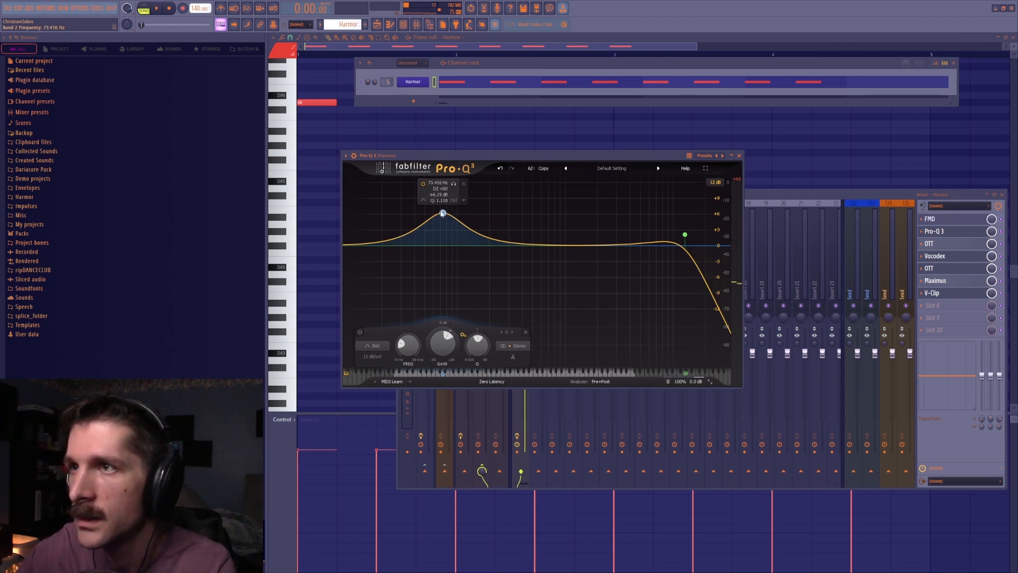
Add a low-mid cut and a small midrange boost to the Pro-Q 3 curve while auditioning the bass.
left_click_drag(497, 242, 494, 286)
key("space")
key("space")
left_click_drag(531, 252, 556, 232)
key("space")
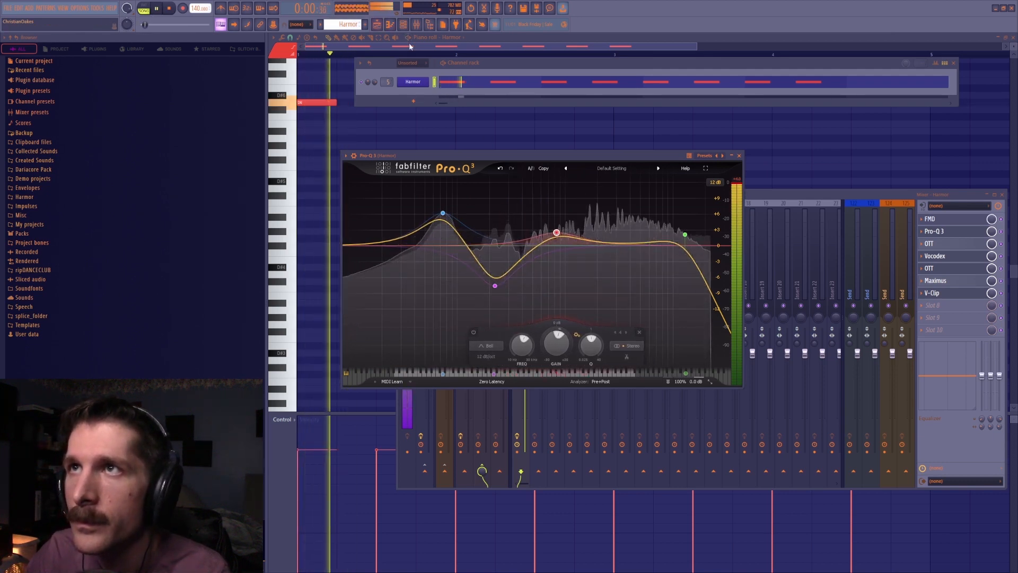
Raise Pro-Q 3's high-cut node slightly and add a bell boost of about 2.6 dB near 2714 Hz.
mouse_move(685, 234)
left_mouse_down()
mouse_move(514, 230)
mouse_move(682, 227)
mouse_move(489, 218)
mouse_move(594, 229)
mouse_move(511, 228)
mouse_move(691, 222)
mouse_move(683, 229)
left_mouse_up()
left_click_drag(618, 244, 612, 232)
key("space")
key("space")
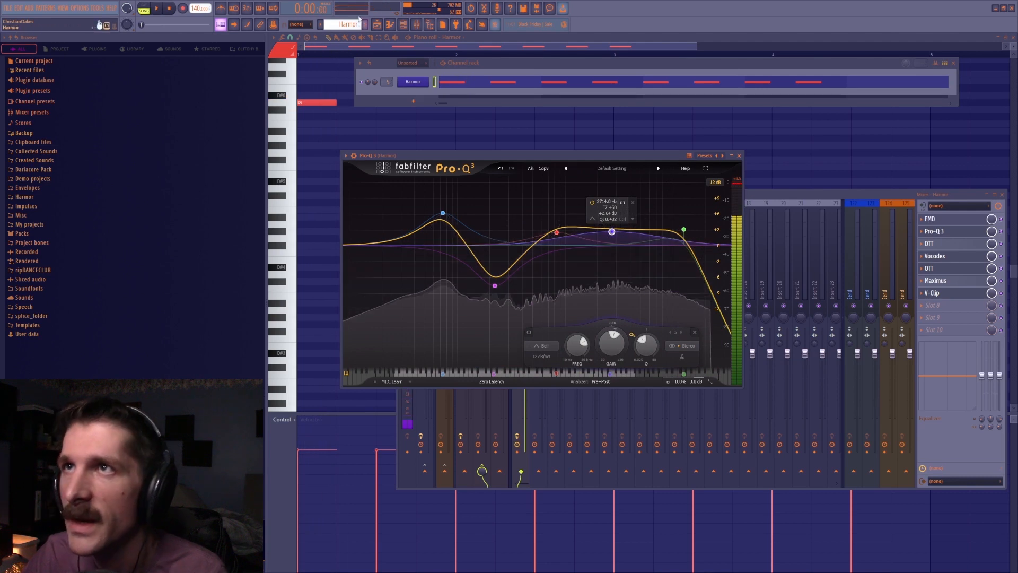
Open Vocodex on the Harmor mixer track and audition order 3 and band widths of 152% and 71%.
left_click(416, 25)
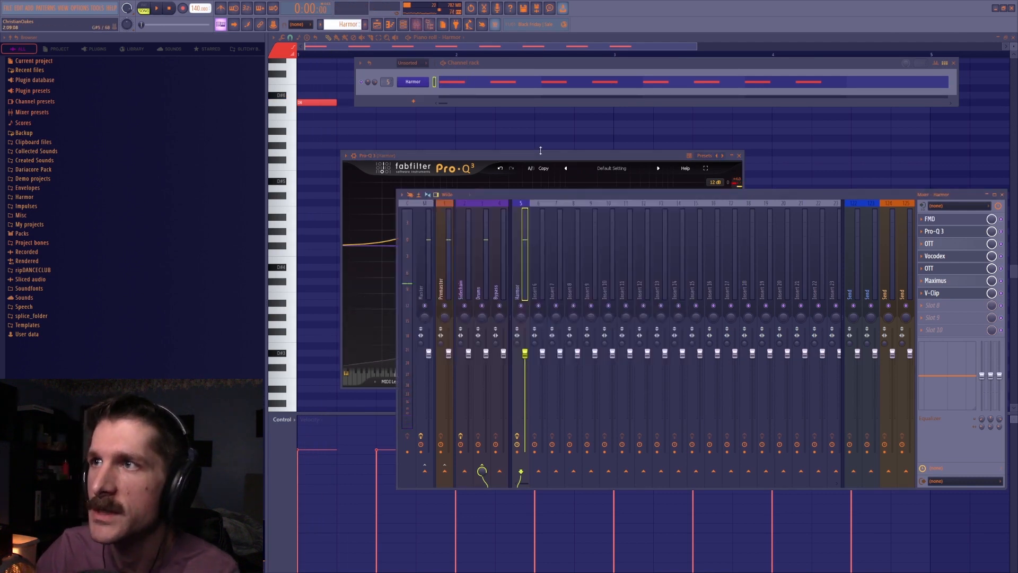
left_click(941, 256)
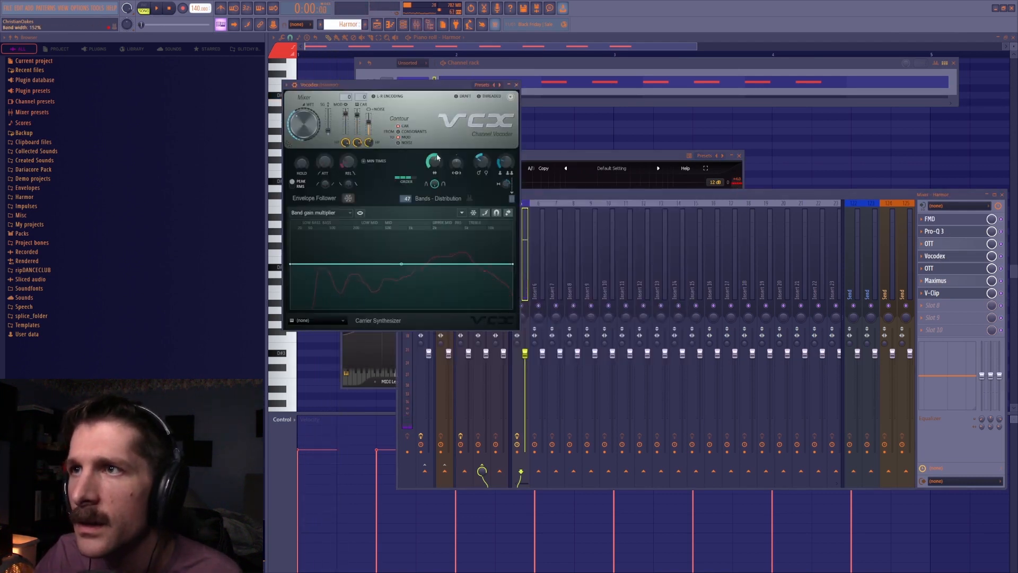
key("space")
key("space")
key("space")
key("space")
key("space")
key("space")
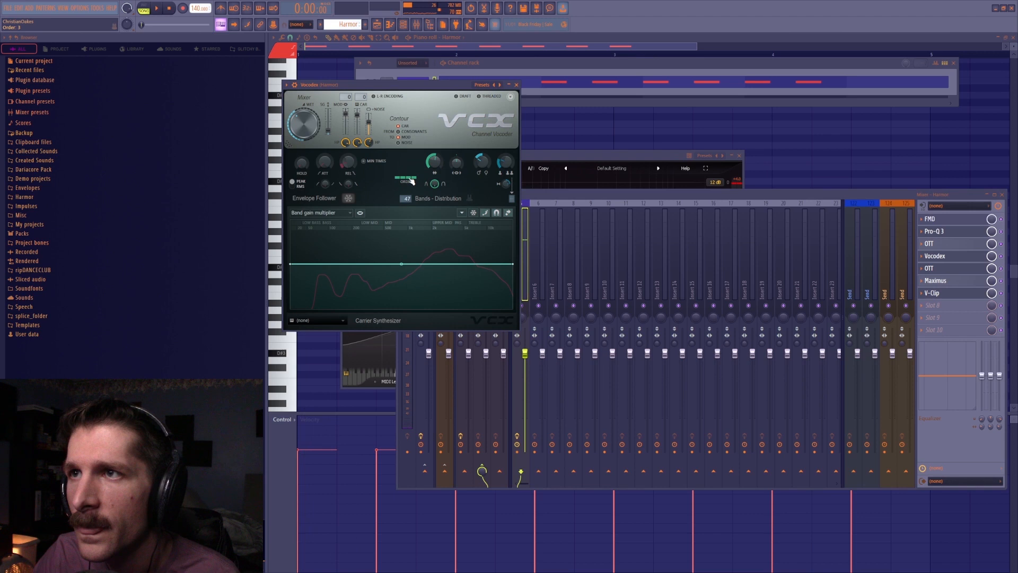
key("space")
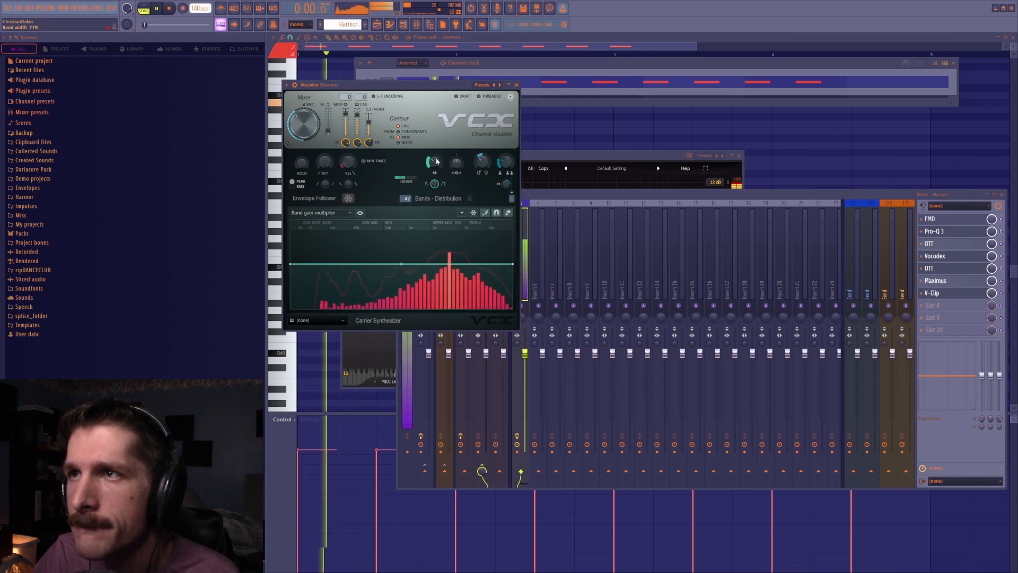
key("space")
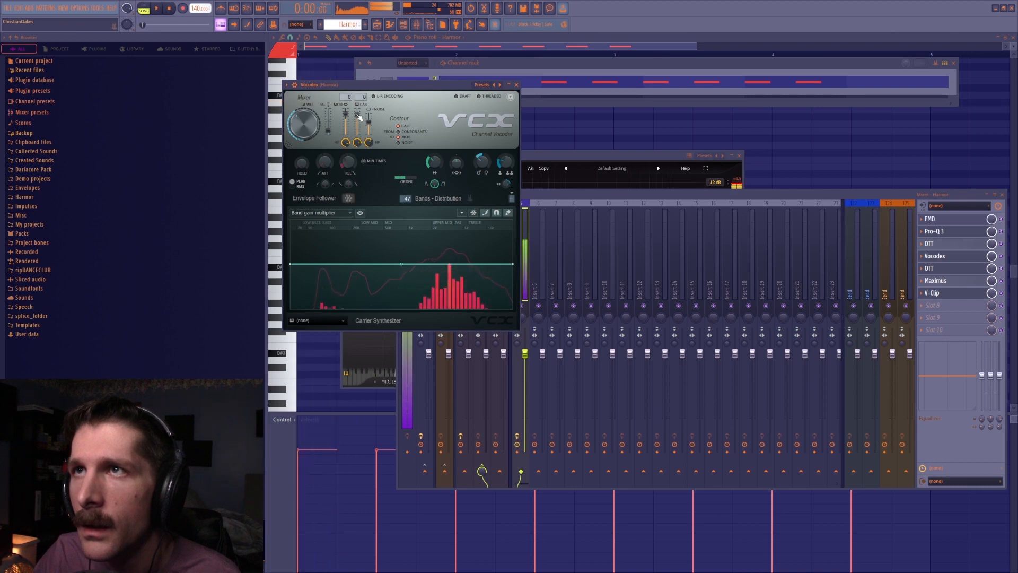
Audition Vocodex with the carrier pass-through lowpass at 136 Hz and different modulator pass-through highpass settings.
key("space")
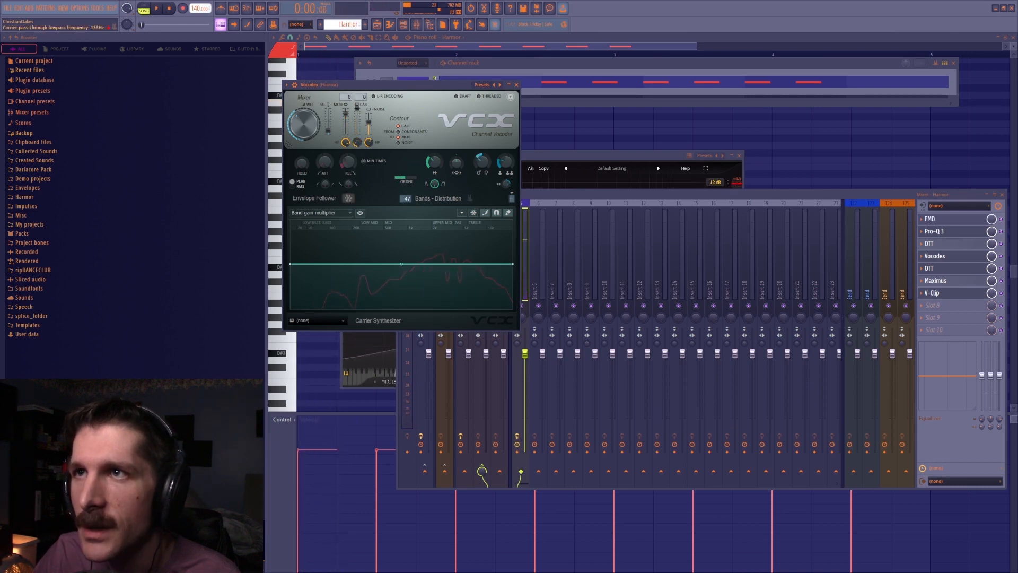
key("space")
key("space")
key("space")
key("space")
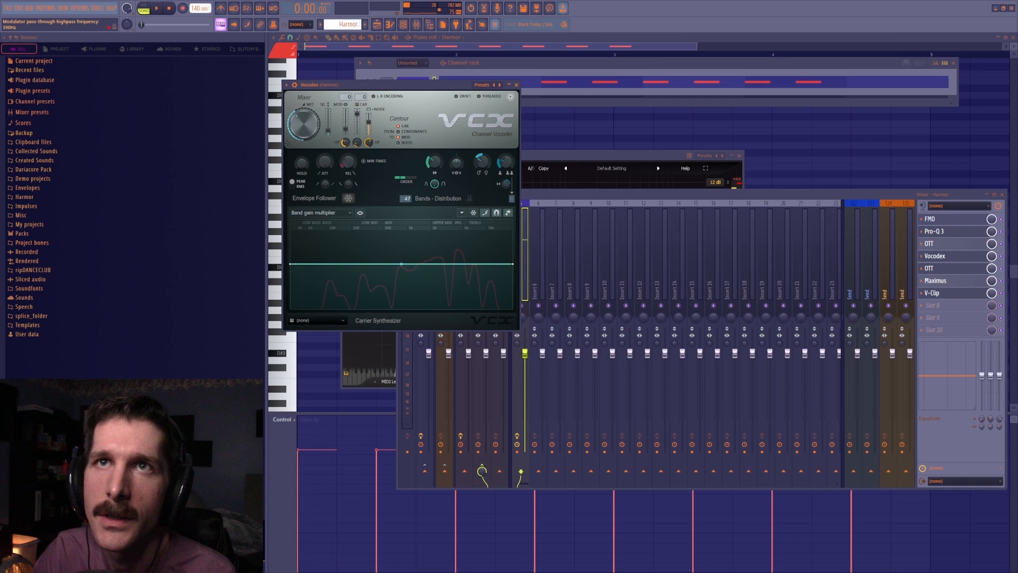
key("space")
key("space")
key("space")
key("space")
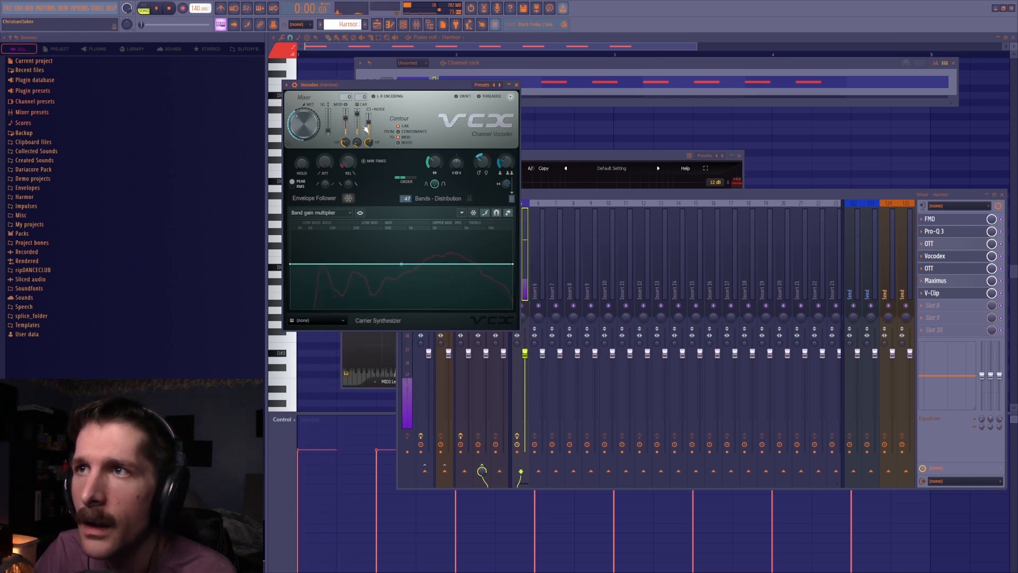
key("space")
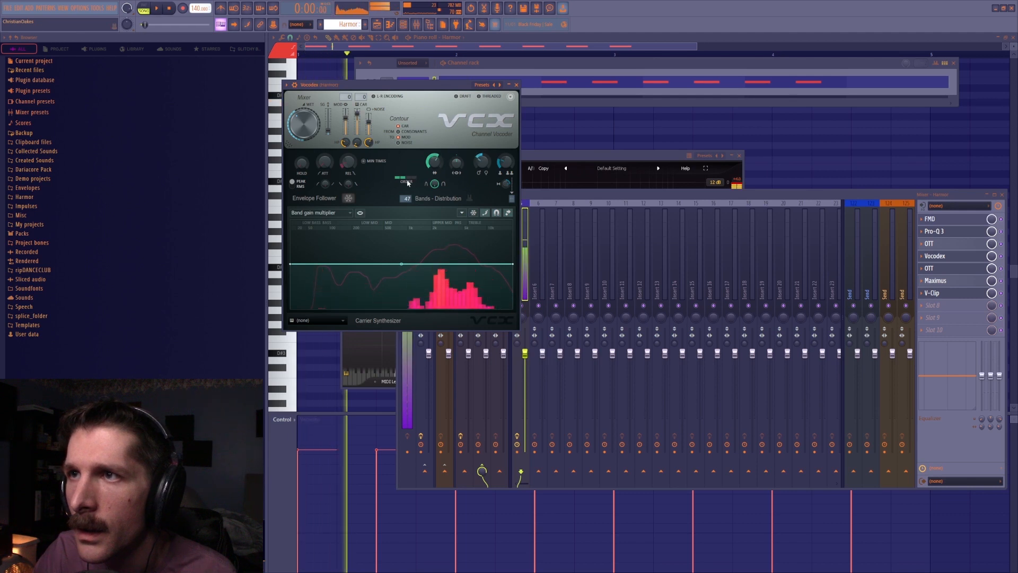
Compare Vocodex orders 2 and 3 during playback and settle on order 2.
key("space")
left_click(405, 179)
key("space")
key("space")
left_click(414, 179)
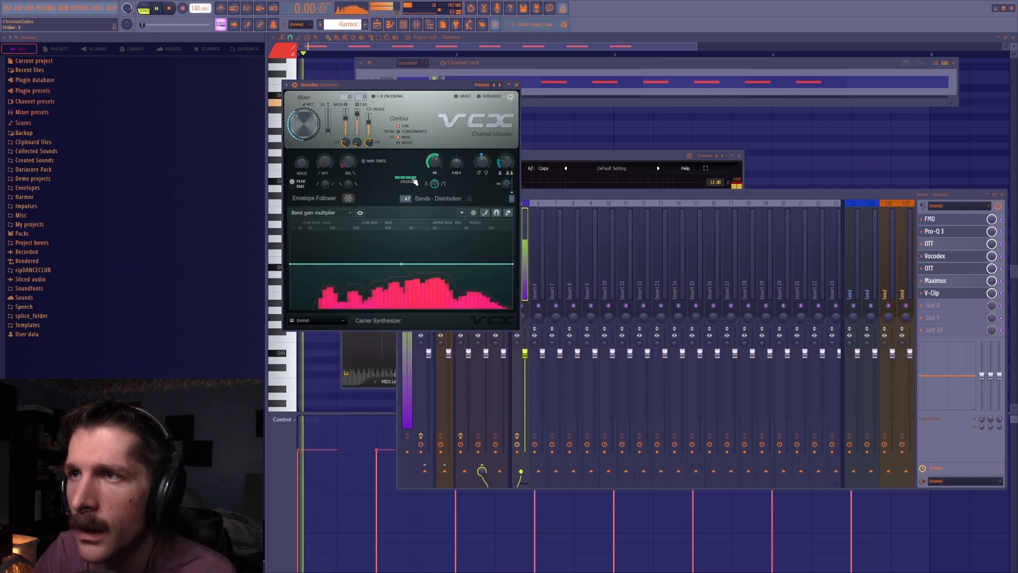
key("space")
key("space")
left_click(407, 179)
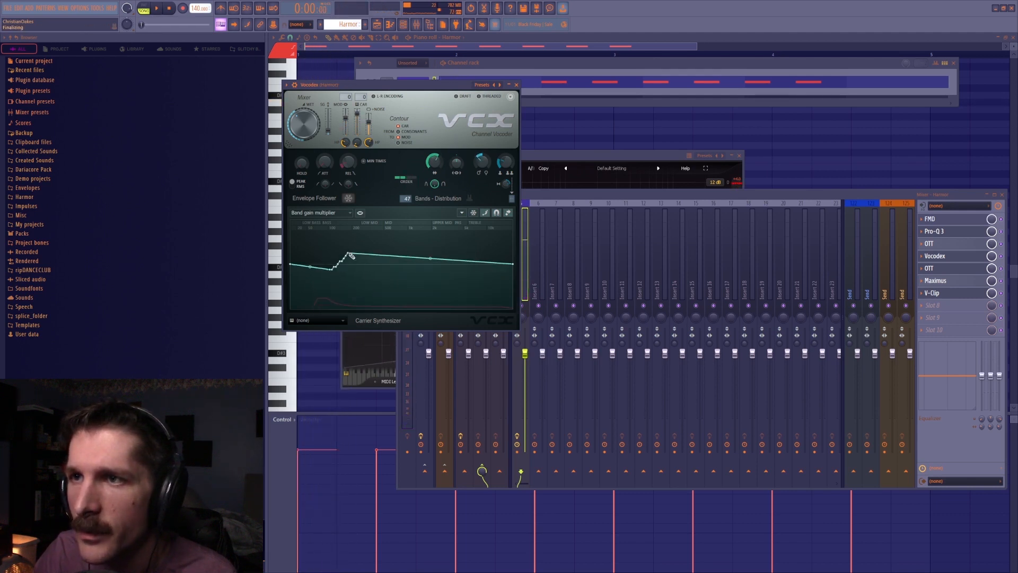
Shape Vocodex's band gain multiplier with a low-mid boost, reset the wet level, and audition the bass.
left_click_drag(329, 84, 366, 83)
right_click(347, 128)
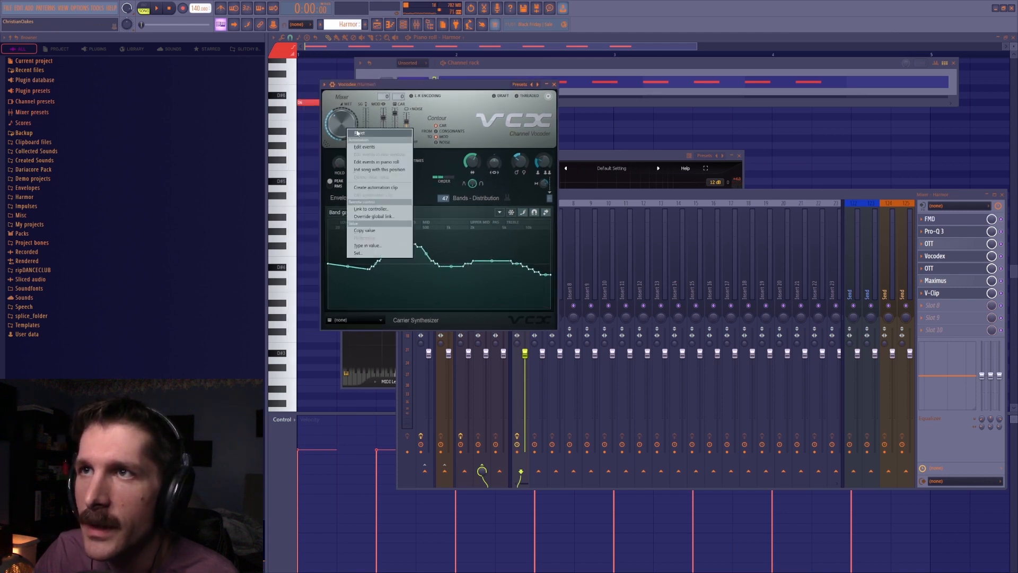
left_click(358, 133)
key("space")
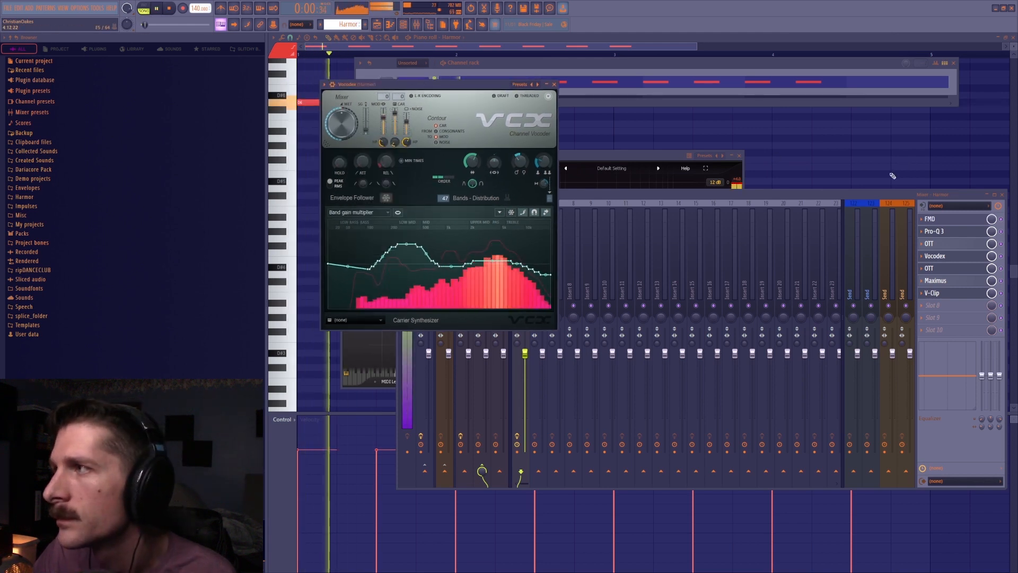
key("space")
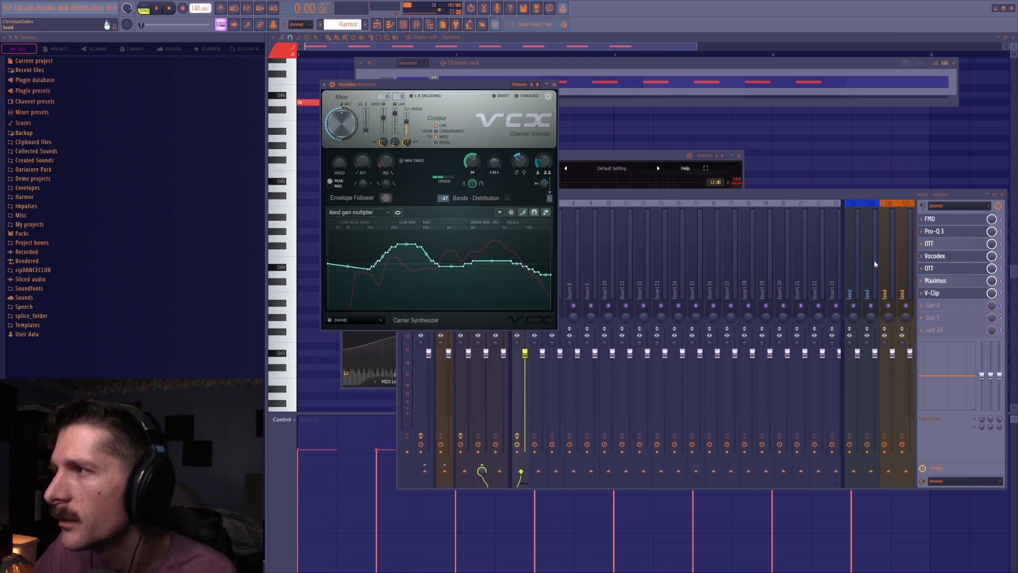
Increase the Variable Soft Knee amount in V-Clip and audition the clipped bass, then clear the plugin windows.
left_click(933, 293)
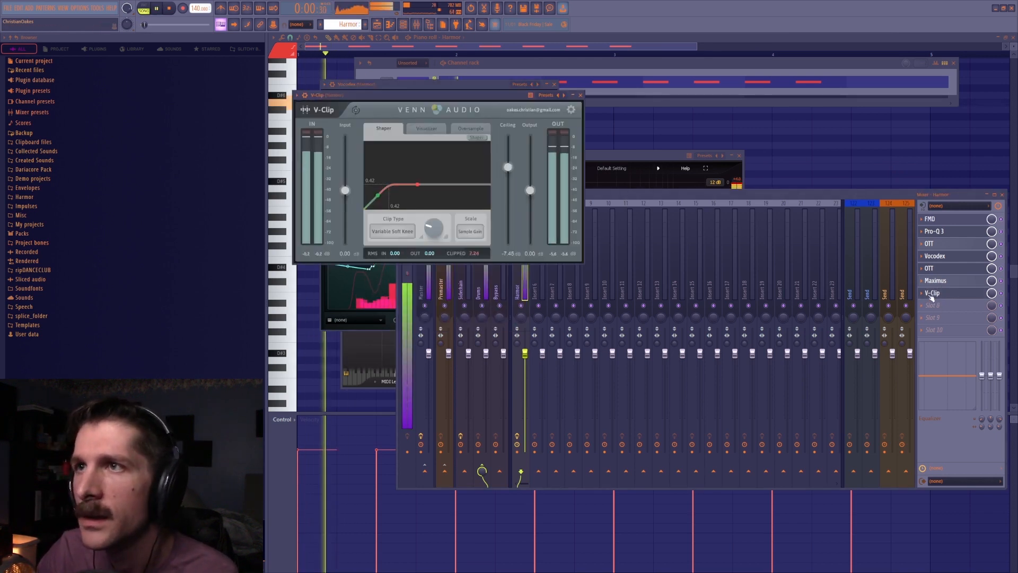
left_click_drag(439, 220, 434, 205)
key("space")
key("space")
key("space")
key("space")
key("space")
key("space")
key("space")
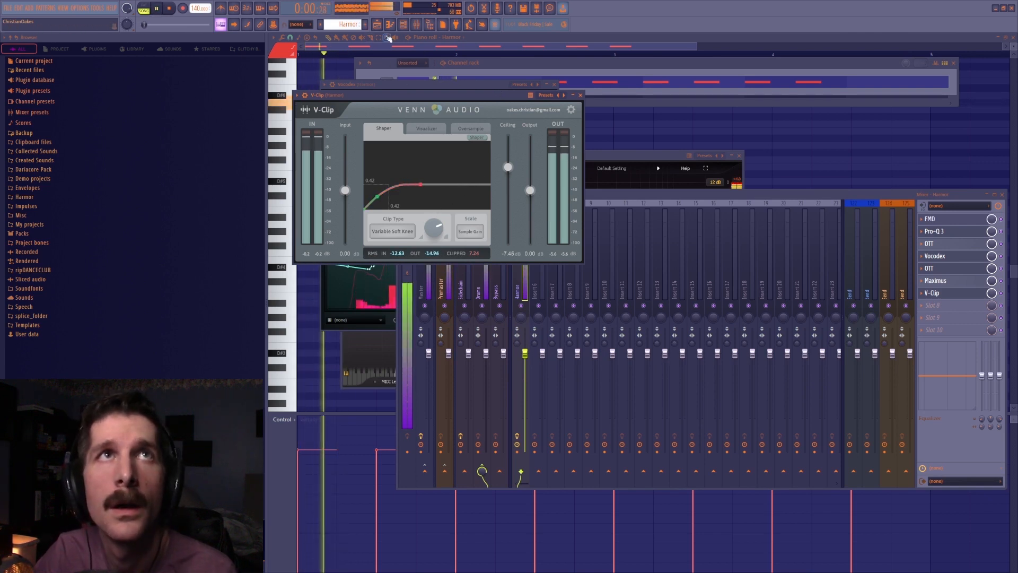
key("space")
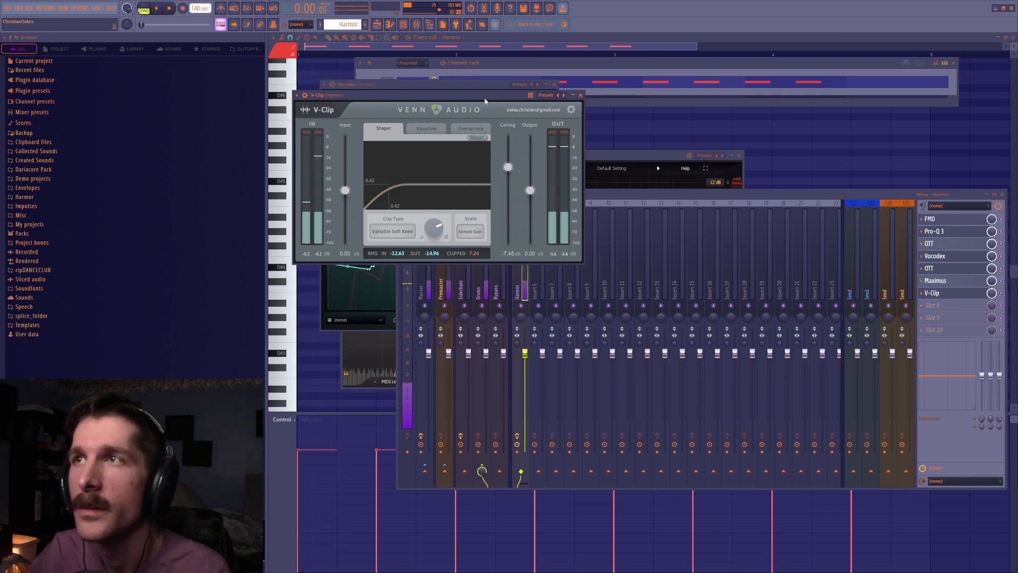
left_click(425, 28)
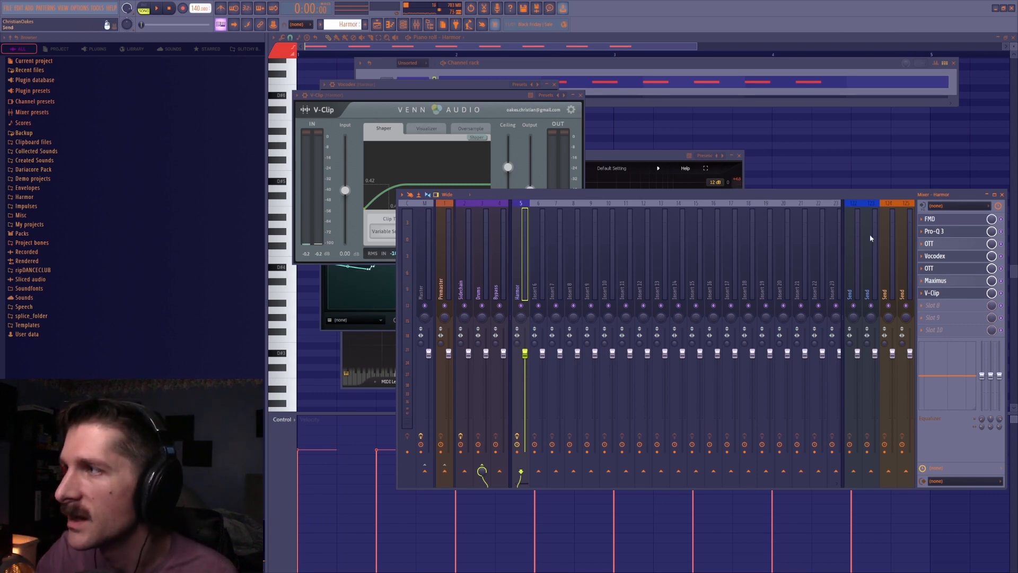
left_click(755, 135)
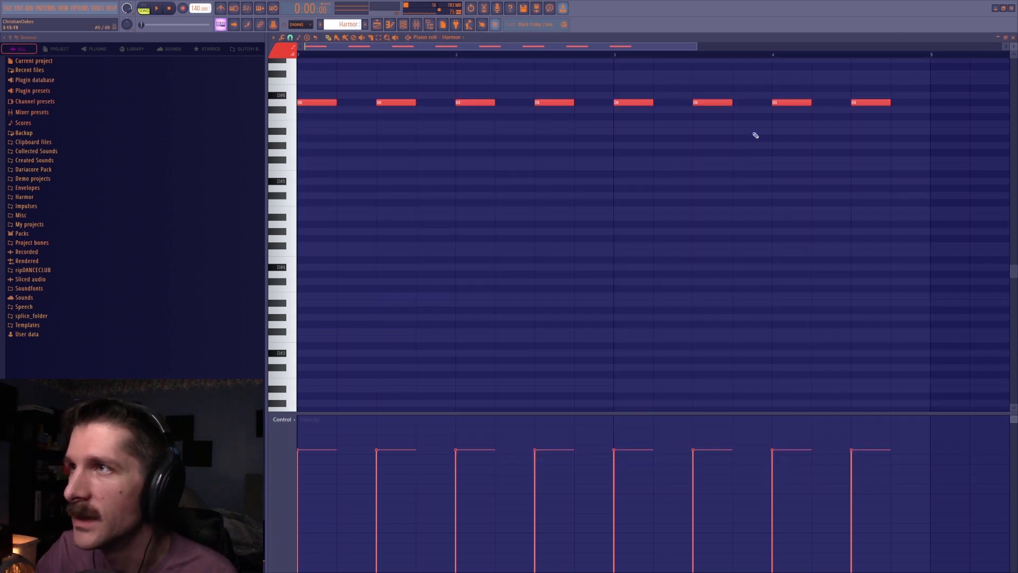
Save the project as "Harmor Bass Design", skipping the creation of a new project folder.
left_click(9, 10)
left_click(24, 51)
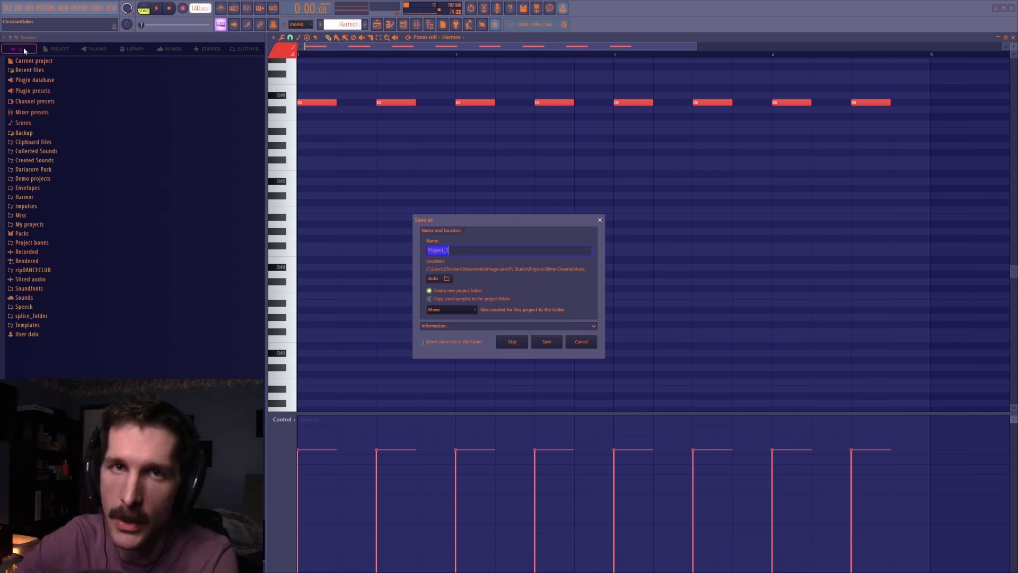
left_click(512, 341)
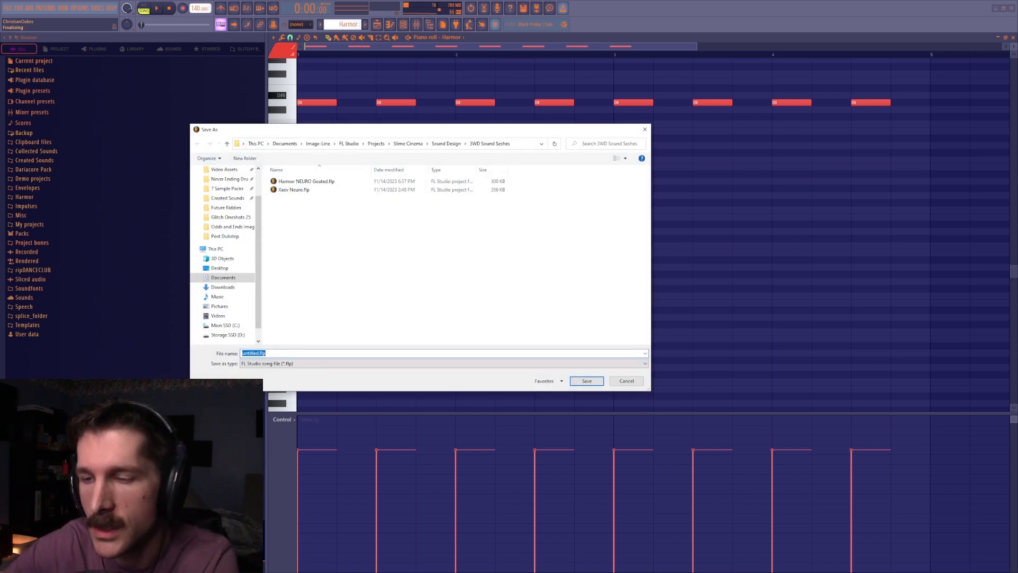
type("Harmor Ba")
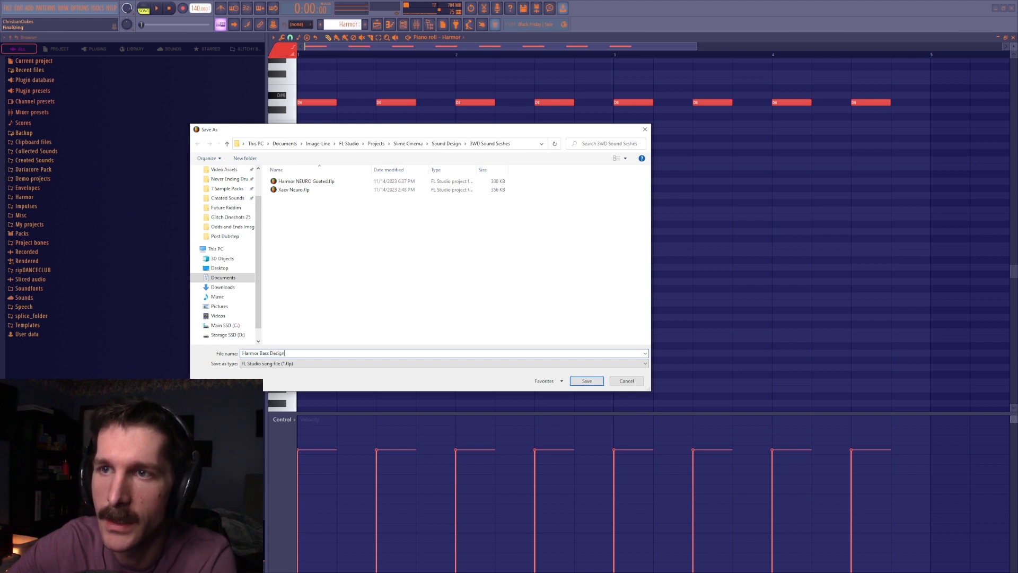
type("ss Design")
key("Return")
Extend the Phaser mix automation clip in the playlist to the end of the Harmor pattern at bar 5.
left_click(378, 25)
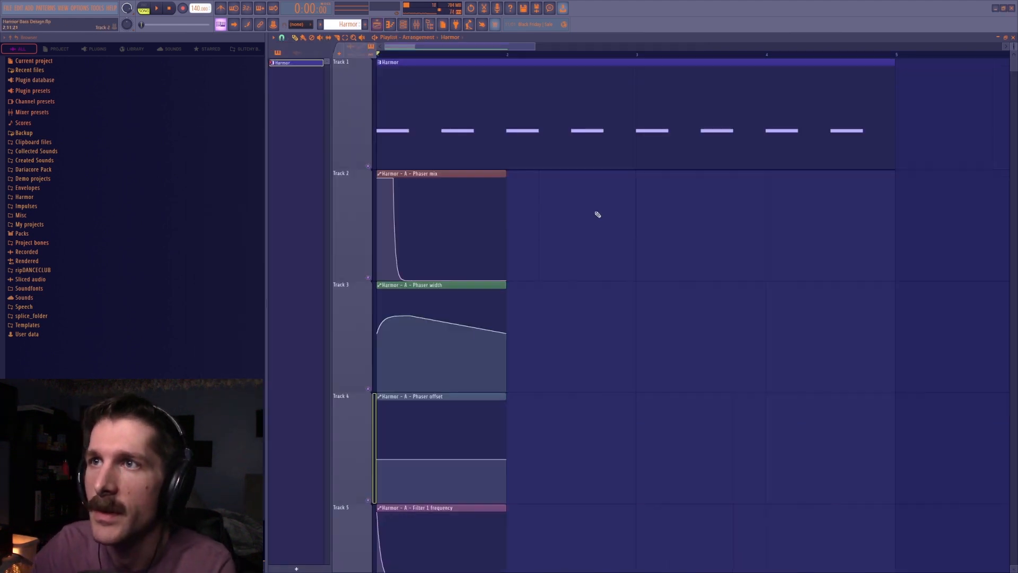
left_click_drag(506, 175, 895, 199)
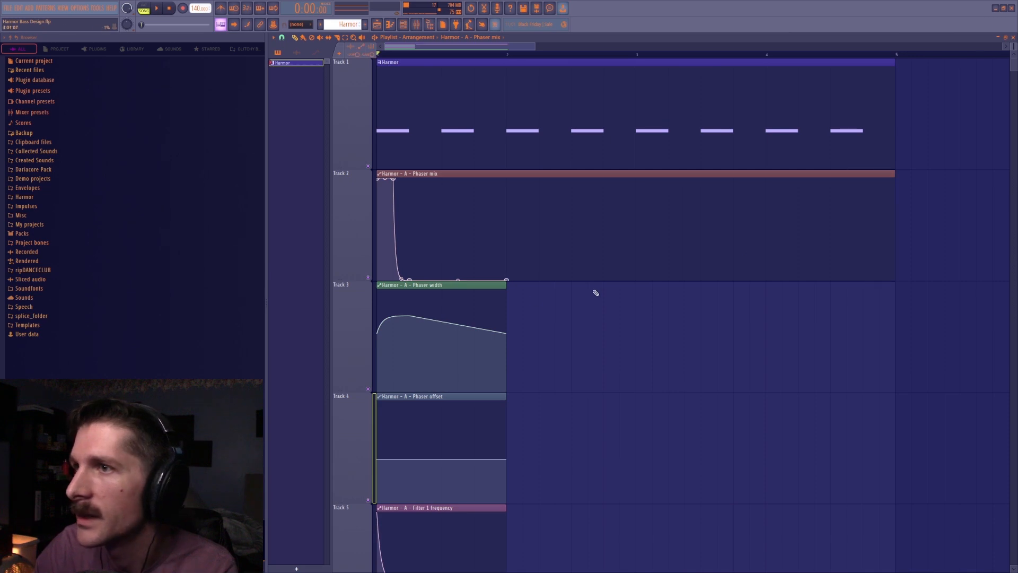
scroll(446, 462, "down", 4)
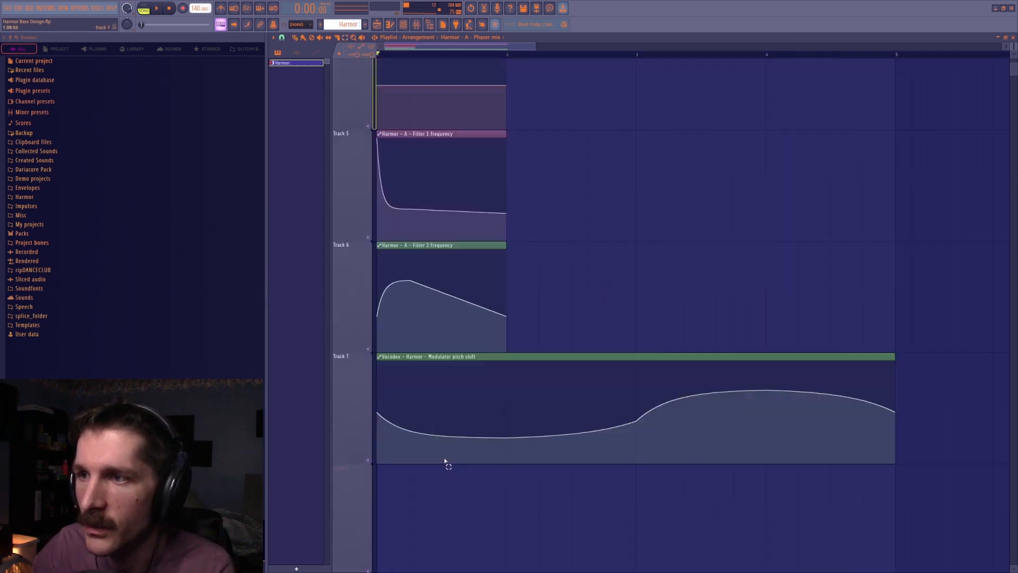
Extend the Phaser width, Phaser offset, Filter 1 frequency and Filter 2 frequency automation clips to bar 5, then clear the selection.
scroll(477, 265, "up", 2)
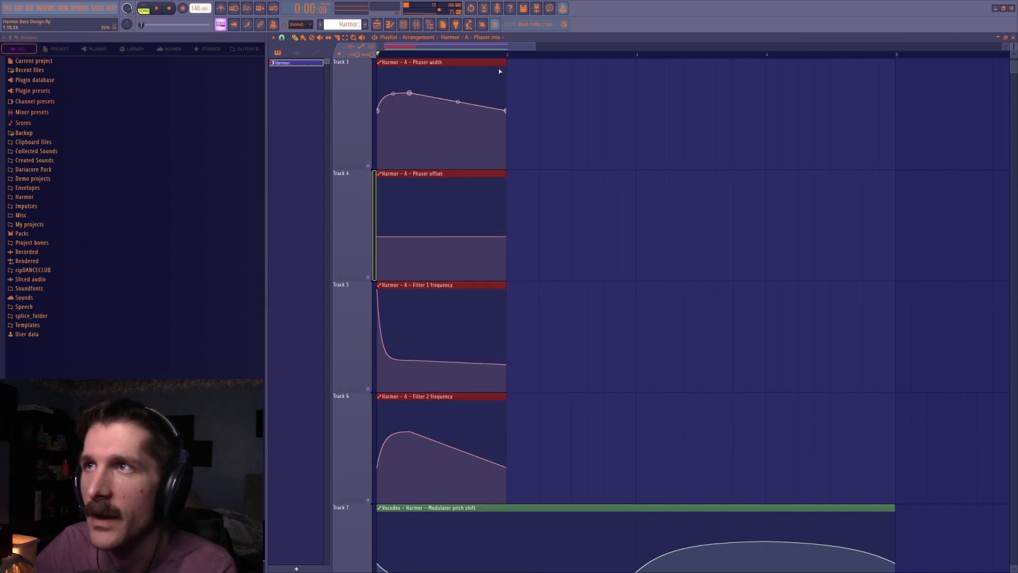
left_click_drag(506, 62, 895, 63)
scroll(965, 284, "down", 2)
left_click(938, 279)
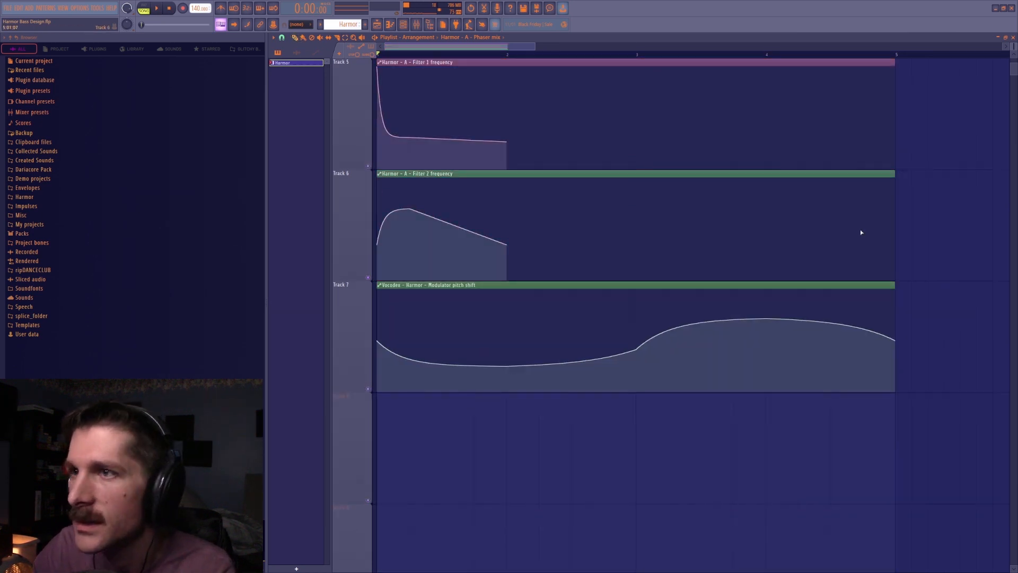
Insert FabFilter Pro-C 2 between Maximus and V-Clip on the Harmor mixer track and audition the compressed bass.
left_click(416, 25)
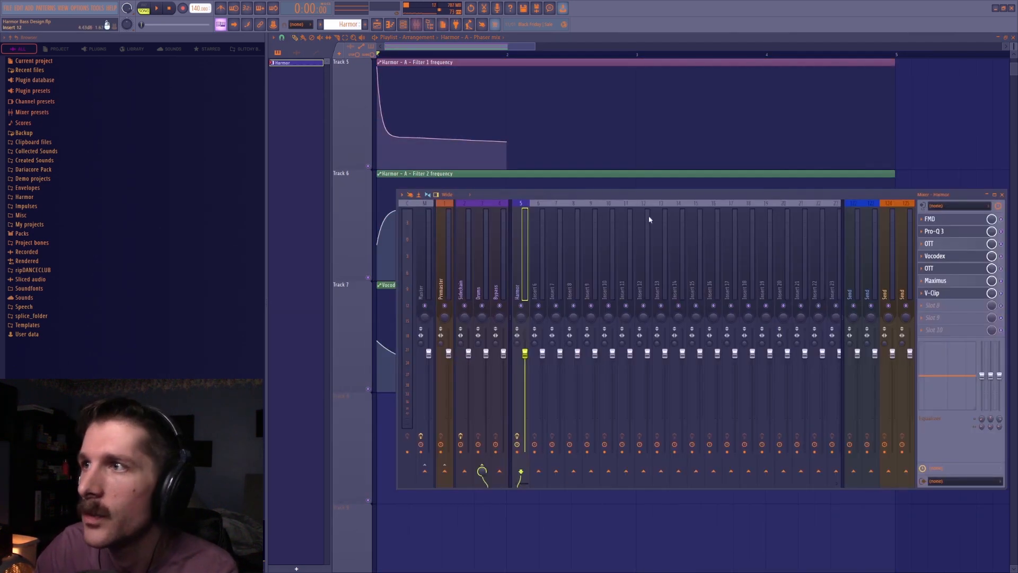
right_click(935, 295)
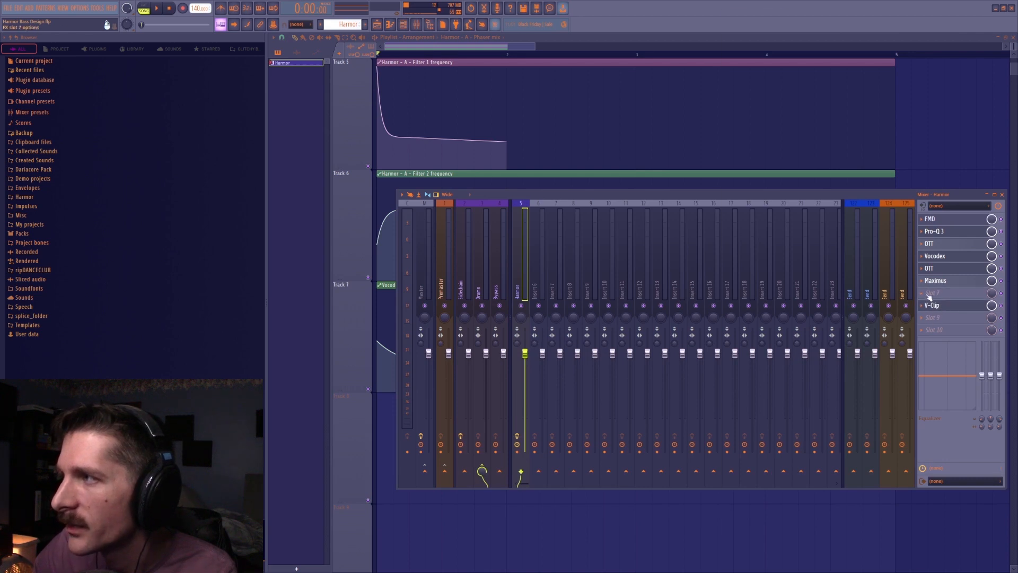
mouse_move(932, 303)
left_click(741, 317)
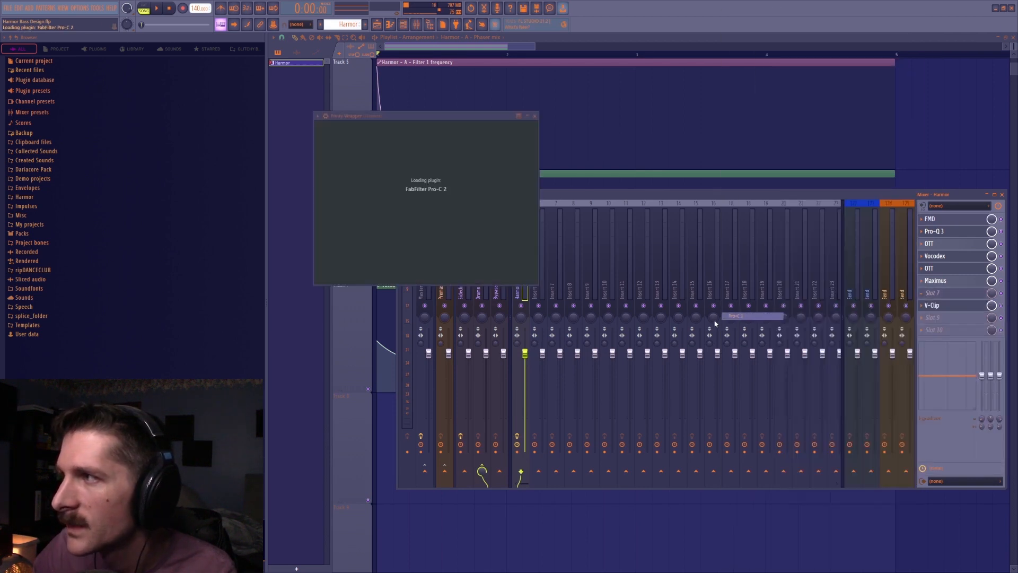
key("space")
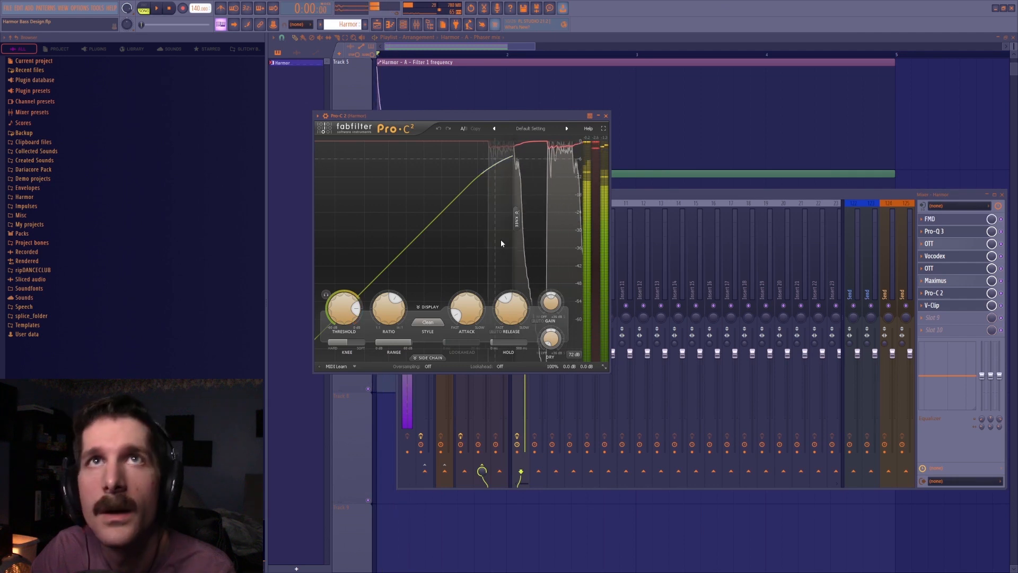
key("space")
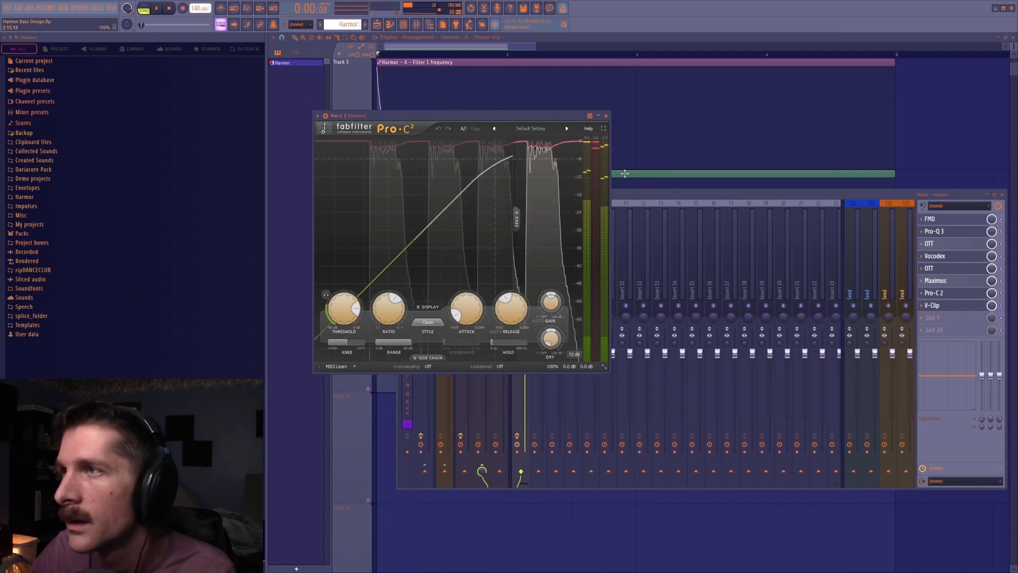
Clear the plugin and mixer windows and add peaks and dips to the Filter 2 frequency automation from bar 2 to bar 5.
right_click(977, 143)
scroll(641, 209, "up", 1)
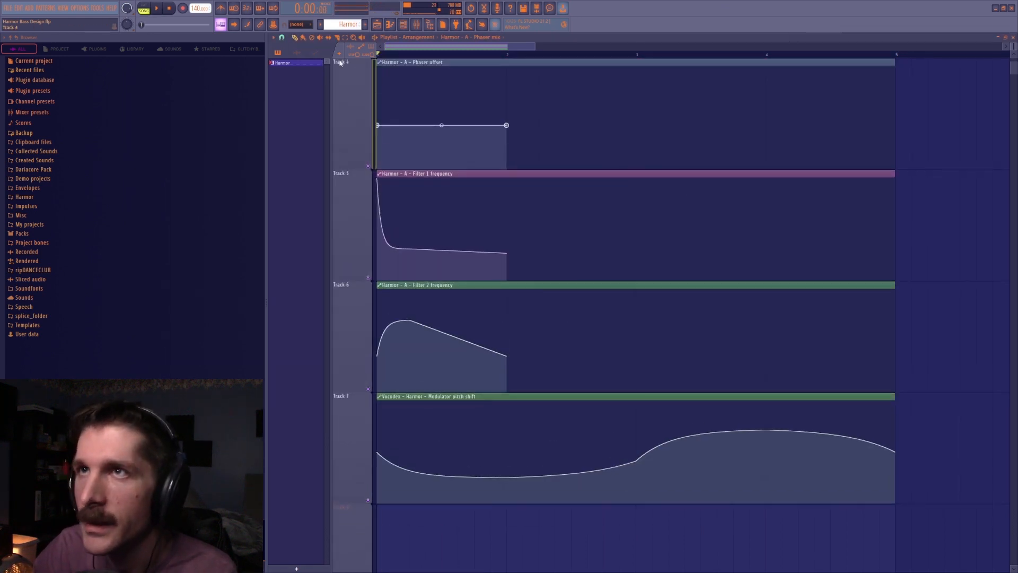
left_click(717, 320)
left_click(555, 310)
left_click(701, 367)
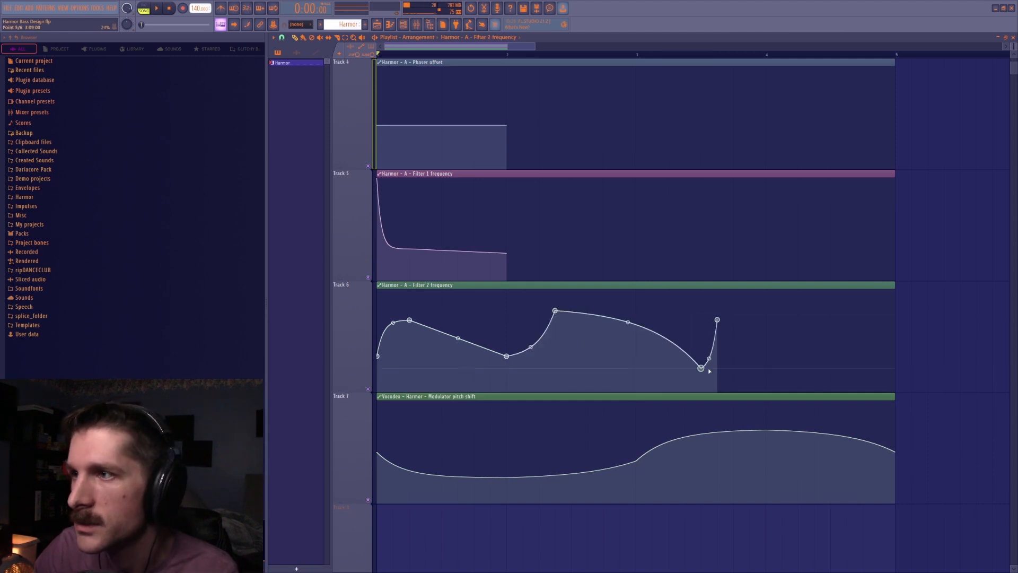
left_click(782, 318)
left_click(847, 352)
scroll(888, 313, "up", 1)
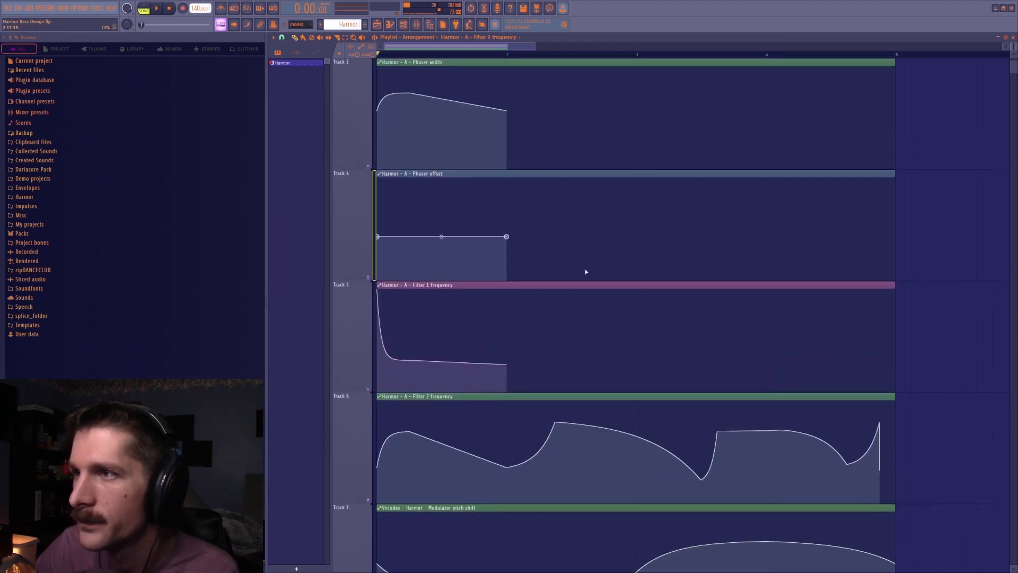
left_click_drag(882, 470, 895, 470)
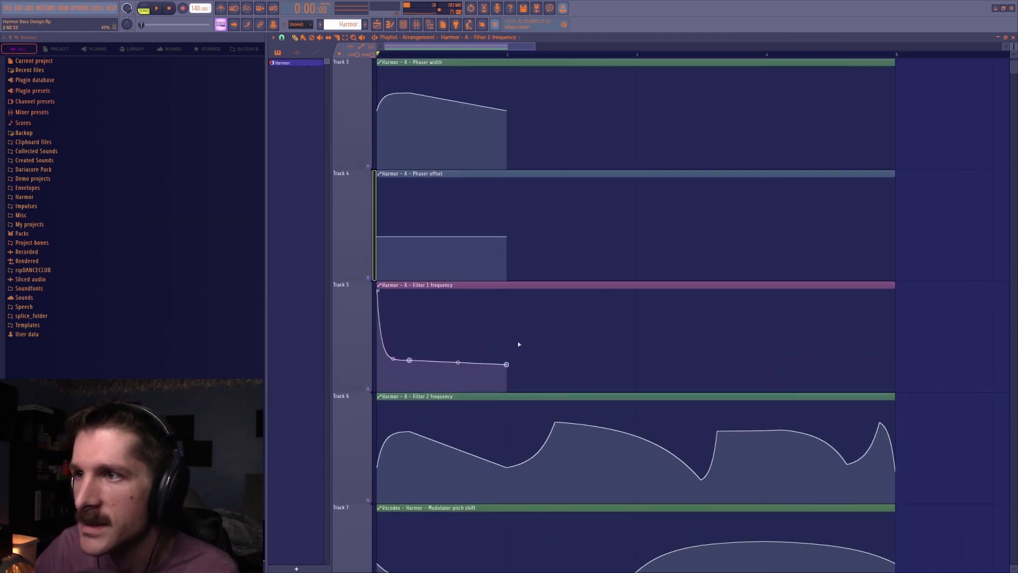
Draw undulating curves from bar 2 to bar 5 in the Filter 1 frequency, Phaser offset and Phaser width automation clips.
mouse_move(514, 360)
left_mouse_down()
mouse_move(560, 335)
mouse_move(849, 371)
mouse_move(895, 337)
left_mouse_up()
mouse_move(508, 234)
left_mouse_down()
mouse_move(521, 220)
mouse_move(790, 250)
mouse_move(851, 212)
mouse_move(909, 237)
left_mouse_up()
scroll(670, 120, "up", 2)
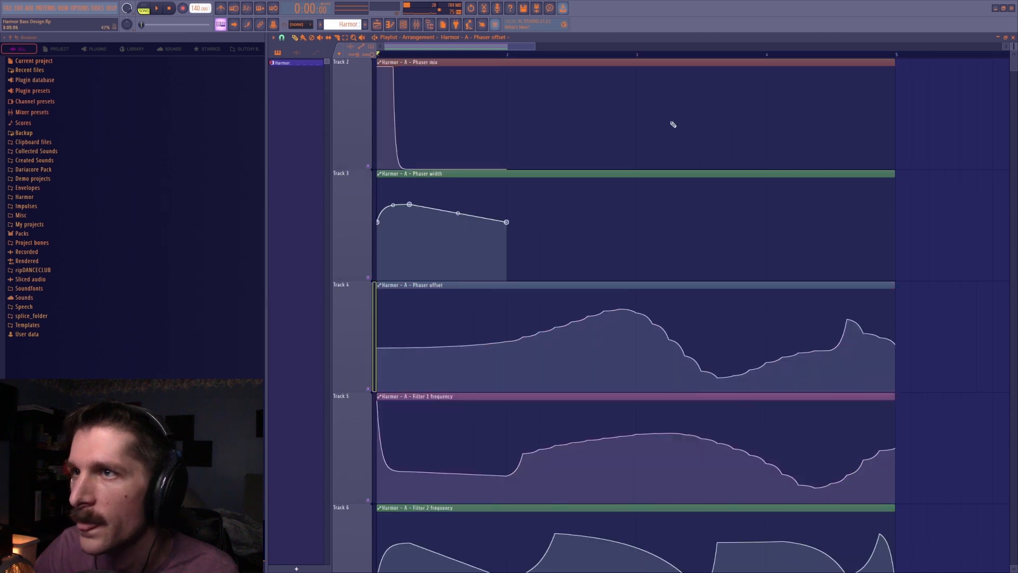
left_click_drag(513, 365, 898, 342)
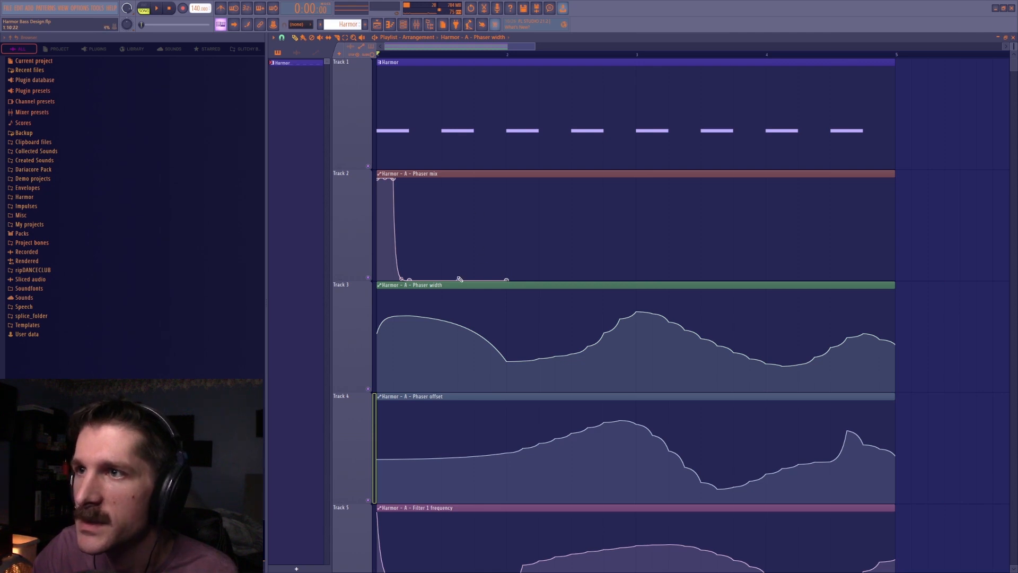
Add a second full-height peak to the Phaser mix automation on the second note of bar 1.
left_click_drag(474, 220, 462, 169)
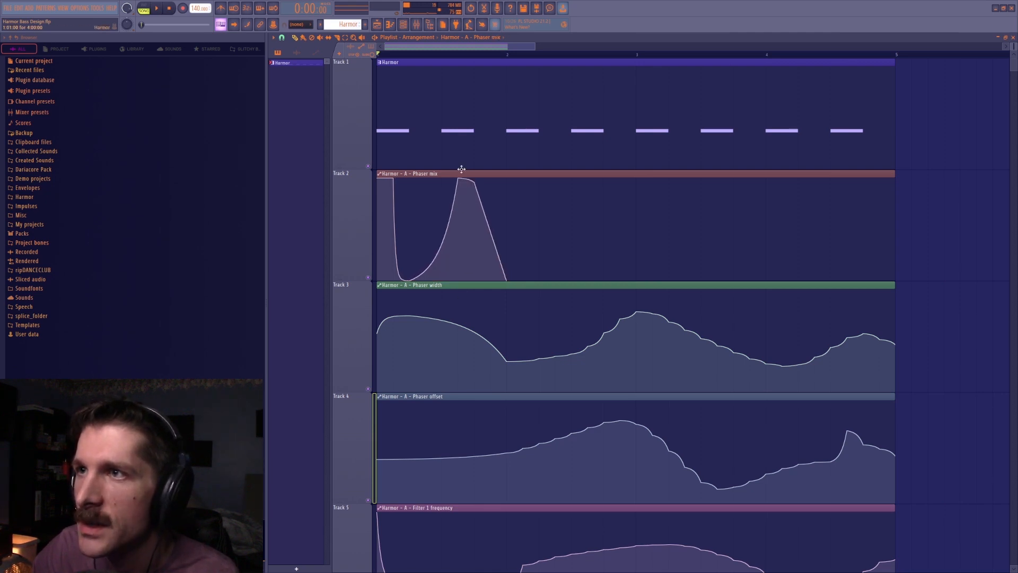
left_click_drag(454, 280, 454, 292)
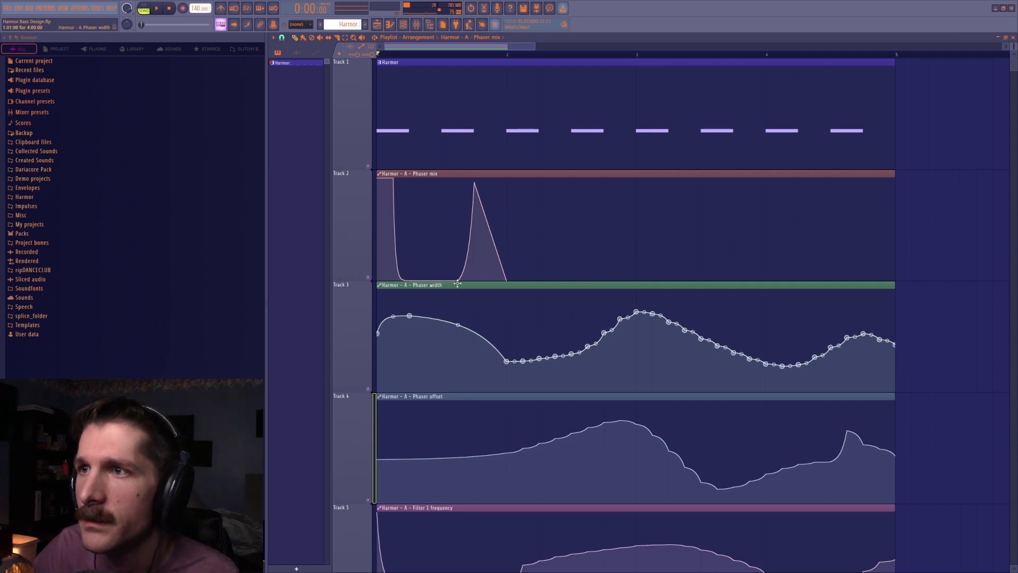
left_click_drag(476, 182, 460, 157)
right_click(471, 184)
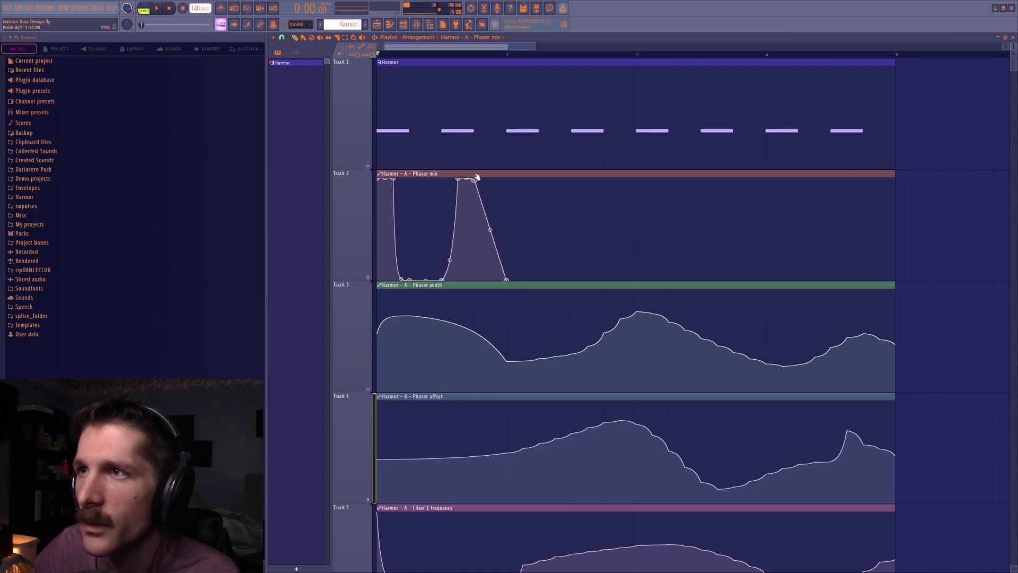
Trim the Phaser mix clip to one bar, repeat it up to bar 5, and audition the pattern.
mouse_move(893, 174)
left_mouse_down()
mouse_move(488, 174)
mouse_move(507, 174)
mouse_move(519, 195)
mouse_move(755, 191)
mouse_move(817, 187)
mouse_move(830, 174)
left_mouse_up()
key("space")
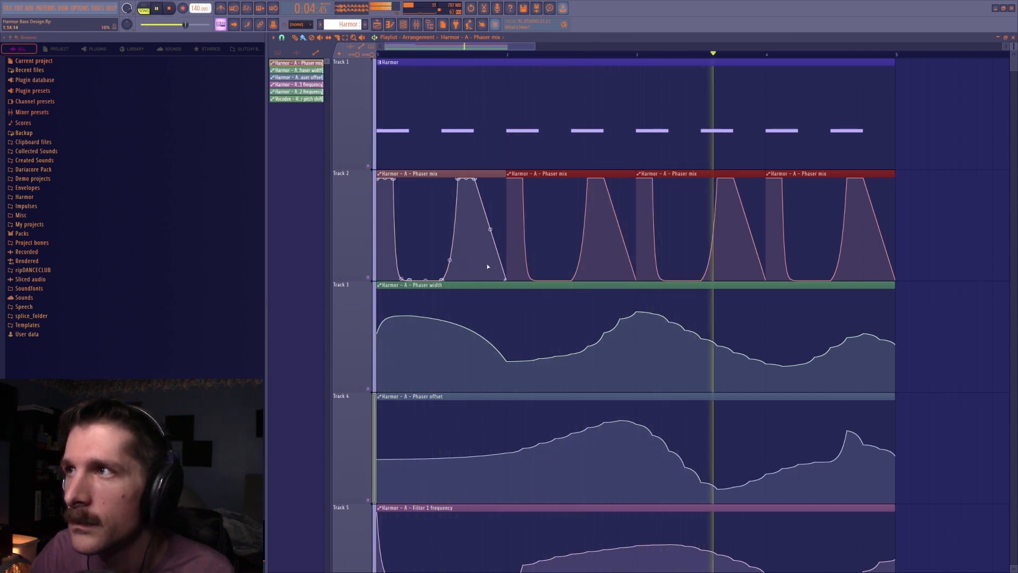
key("space")
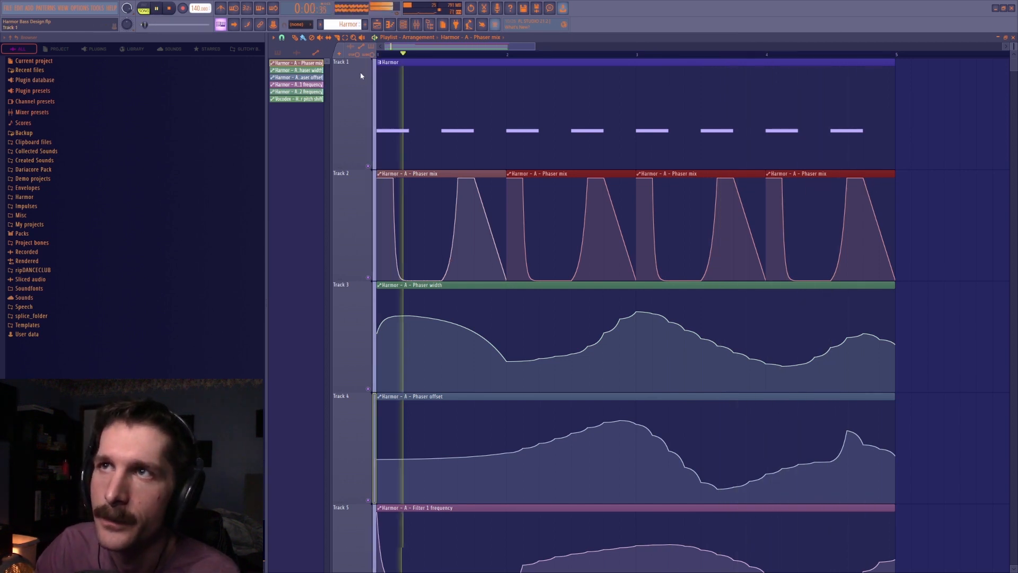
key("space")
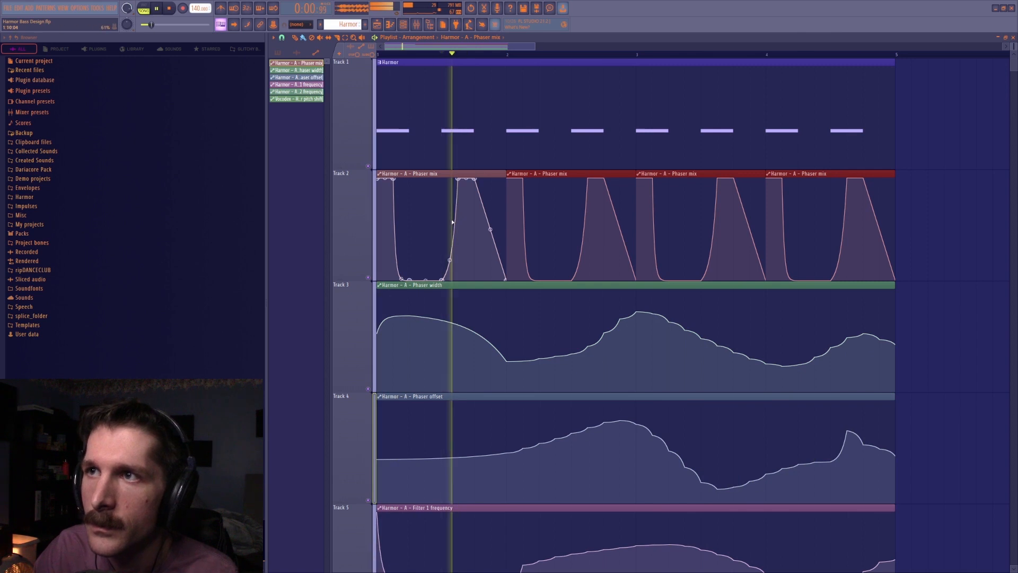
key("space")
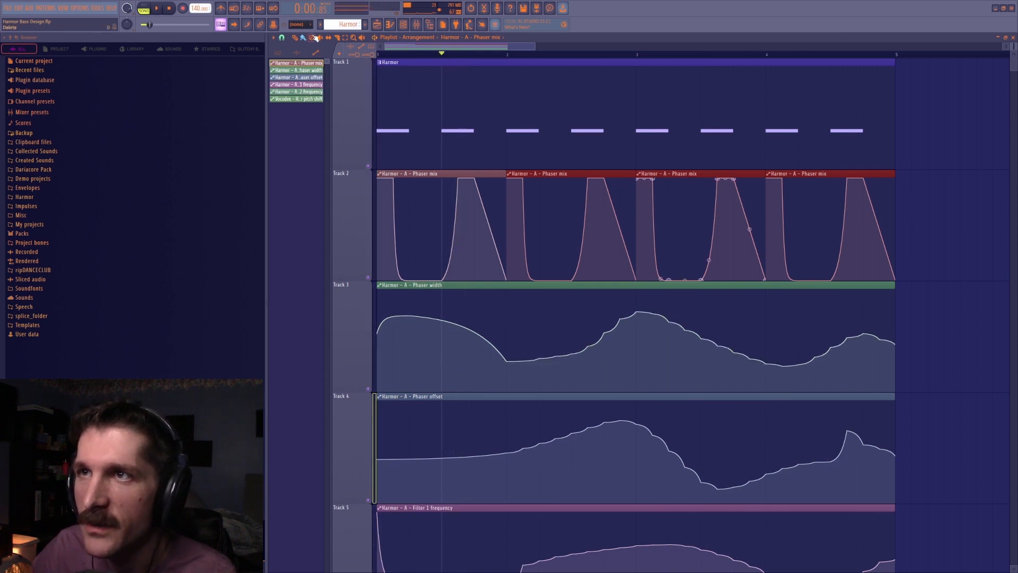
Set the playlist snap to none, draw a dipping Phaser width curve over the second half of bar 1, and audition it.
left_click(275, 39)
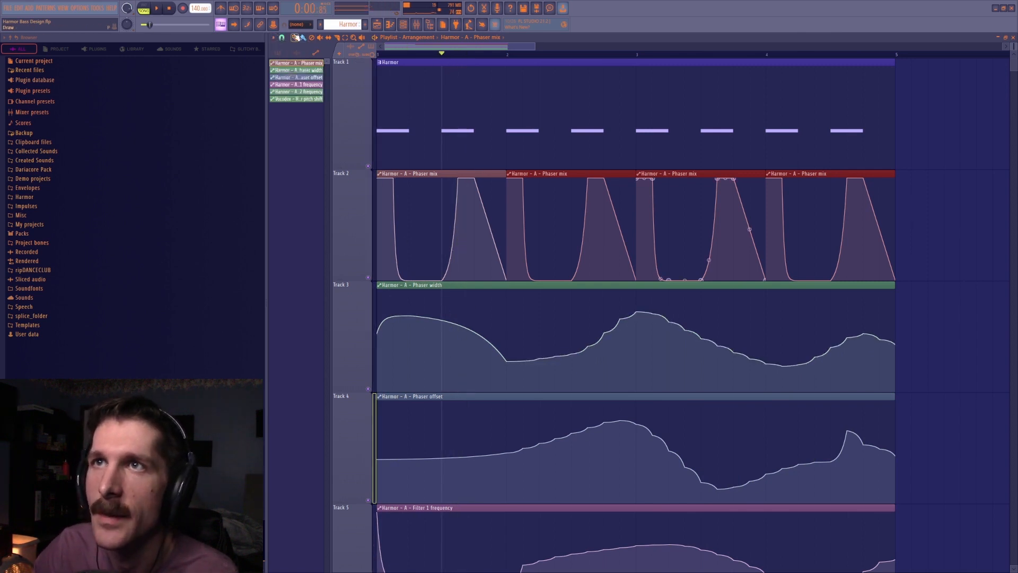
left_click(282, 38)
left_click(292, 75)
mouse_move(442, 321)
left_mouse_down()
mouse_move(451, 335)
mouse_move(503, 333)
left_mouse_up()
key("space")
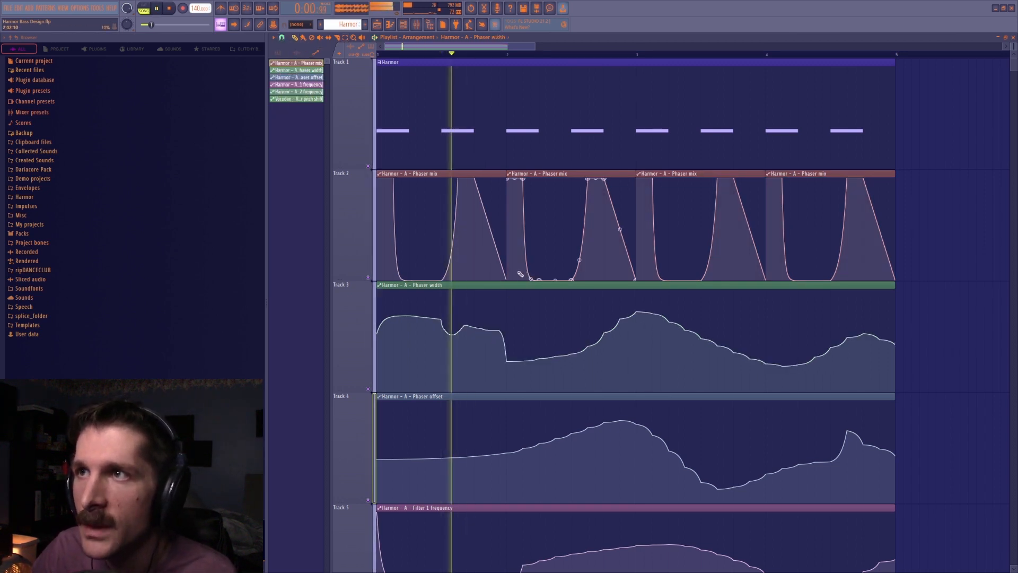
key("space")
key("ctrl+z")
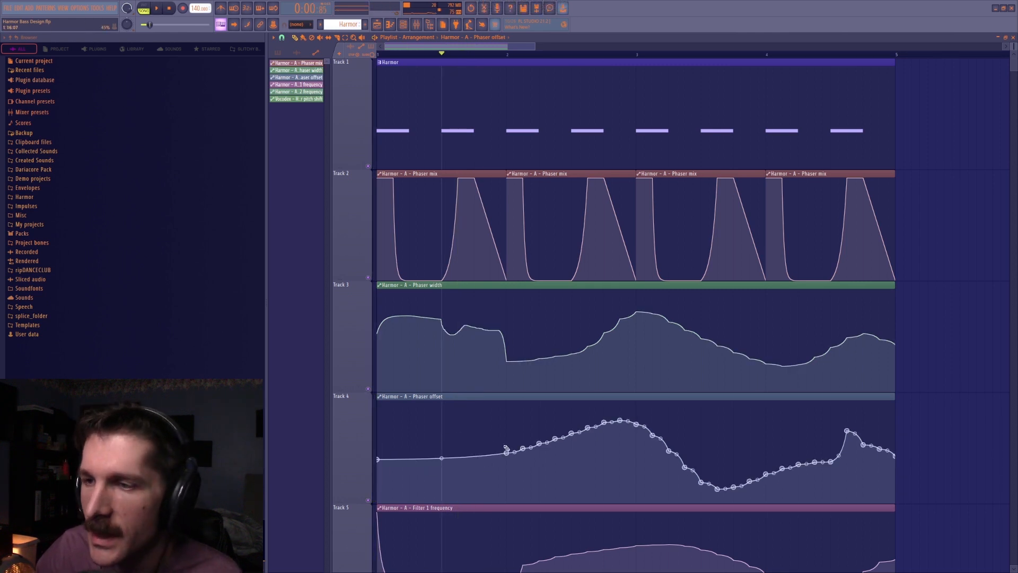
Try a raised Phaser offset point in the middle of bar 1, auditioning and undoing edits.
left_click_drag(391, 56, 446, 56)
right_click(445, 444)
left_click(397, 56)
key("space")
key("space")
key("space")
key("space")
key("space")
key("space")
key("ctrl+z")
key("space")
key("space")
key("space")
key("space")
key("ctrl+z")
Try a freehand rising Phaser offset curve over the first half of bar 1, then undo it and audition again.
left_click_drag(378, 456, 431, 442)
key("space")
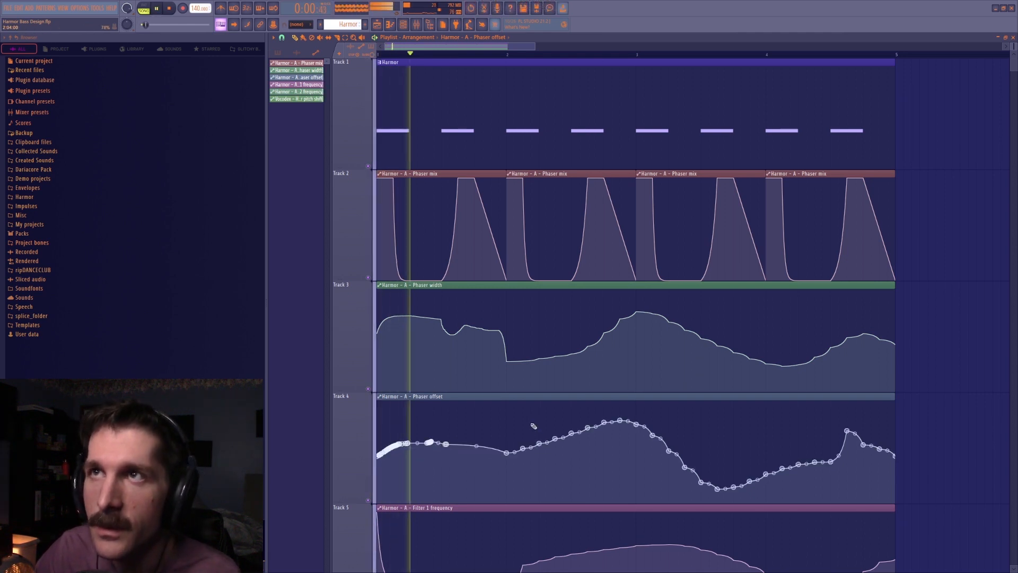
key("space")
key("ctrl+z")
key("space")
key("space")
key("space")
key("space")
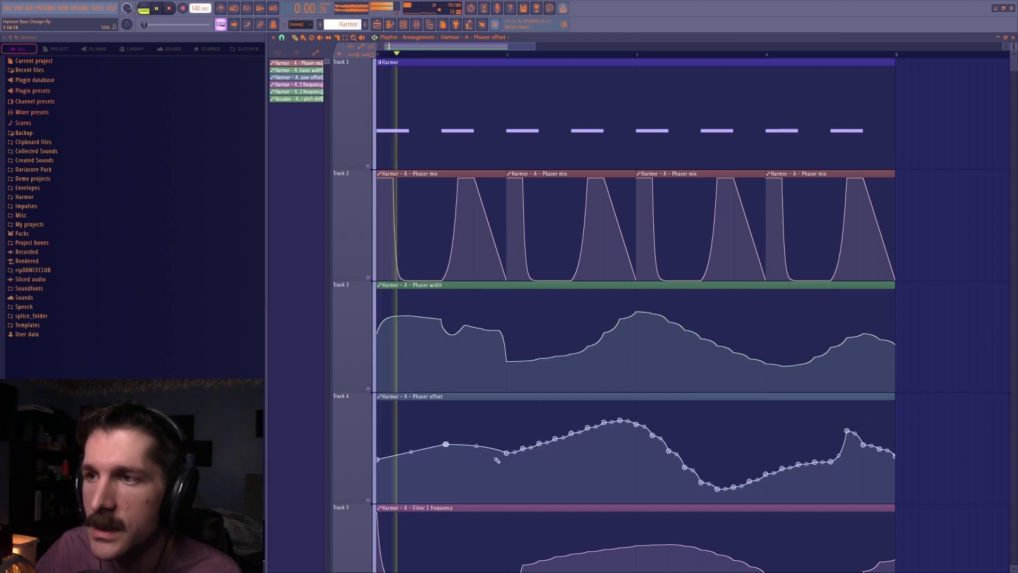
Try another gentle Phaser offset rise under the first note, undo it, and replay the start of the pattern.
left_click_drag(377, 459, 447, 445)
key("space")
key("space")
key("ctrl+z")
key("space")
key("space")
key("space")
key("space")
Lower the Phaser offset point at mid-bar 1, draw a rise and fall from it to bar 2, and audition.
right_click(442, 463)
mouse_move(443, 465)
left_mouse_down()
mouse_move(499, 450)
mouse_move(515, 456)
left_mouse_up()
key("space")
Try steep Filter 1 frequency sweeps over the second half of bar 1, auditioning them and undoing the last edit.
scroll(510, 456, "down", 2)
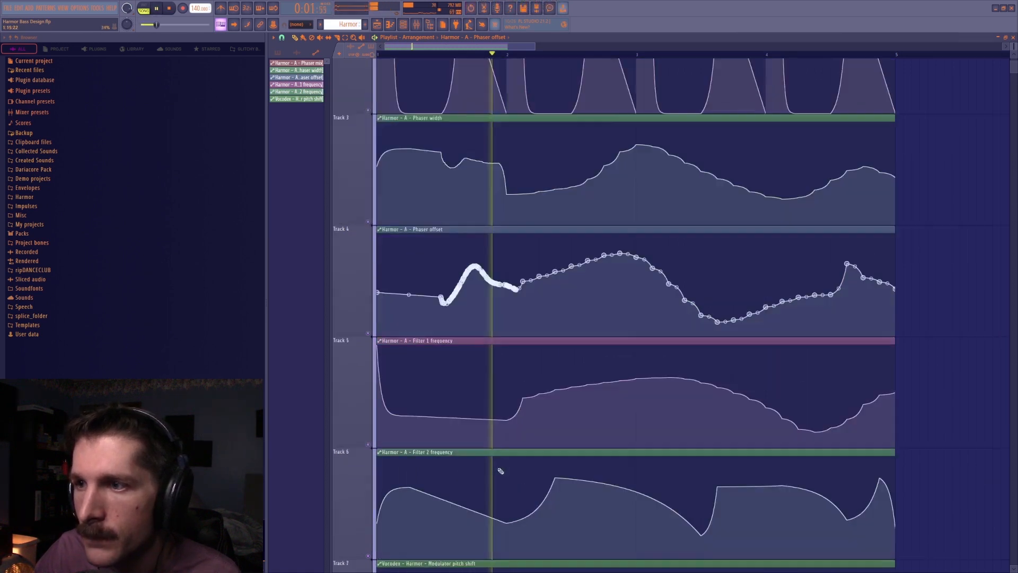
key("space")
key("space")
left_click_drag(446, 366, 497, 386)
key("space")
key("space")
mouse_move(439, 301)
left_mouse_down()
mouse_move(474, 320)
mouse_move(499, 391)
left_mouse_up()
key("space")
key("ctrl+z")
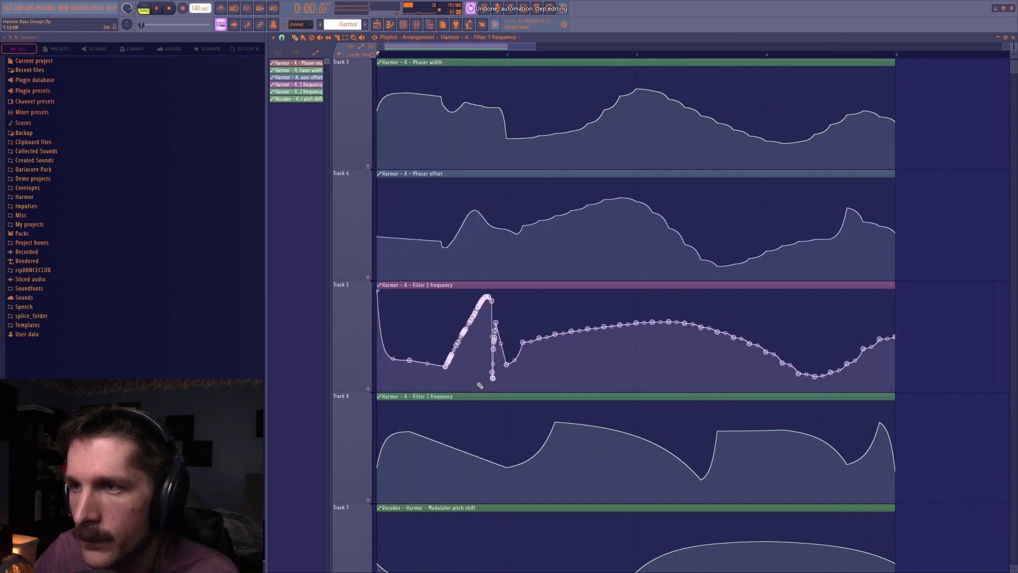
Draw a tall hump in the Filter 1 frequency and a sharp peak in the Filter 2 frequency over the second half of bar 1.
mouse_move(458, 310)
left_mouse_down()
mouse_move(495, 382)
mouse_move(484, 309)
mouse_move(452, 367)
mouse_move(470, 301)
mouse_move(498, 381)
left_mouse_up()
key("space")
left_click_drag(472, 443, 491, 419)
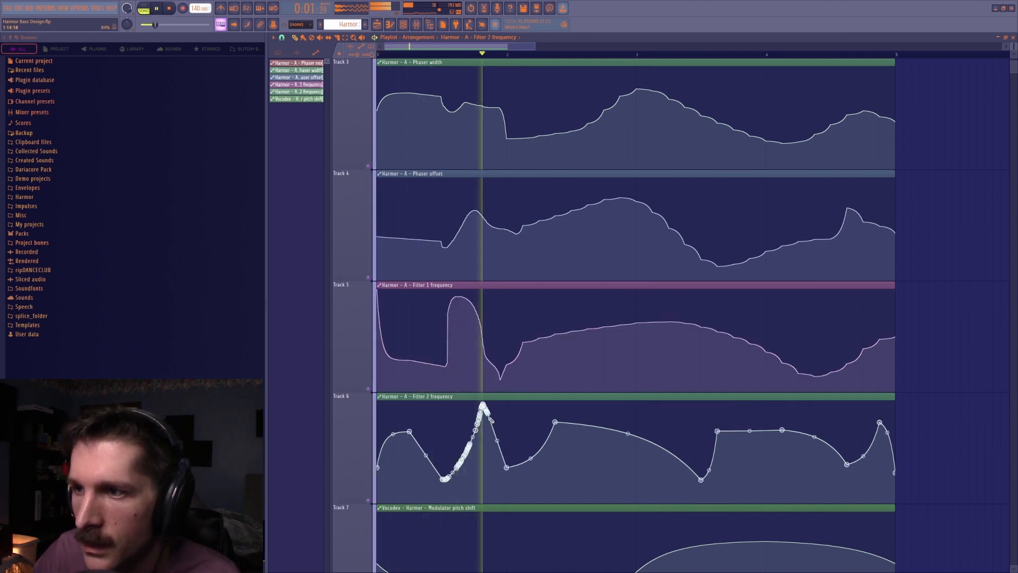
key("space")
Redraw the Vocodex modulator pitch shift automation over the second half of bar 1, undoing the first attempt and auditioning the result.
scroll(472, 530, "down", 2)
key("space")
mouse_move(437, 313)
left_mouse_down()
mouse_move(465, 313)
mouse_move(509, 368)
mouse_move(468, 380)
mouse_move(414, 373)
left_mouse_up()
key("ctrl+z")
key("space")
key("space")
key("space")
mouse_move(435, 314)
left_mouse_down()
mouse_move(447, 338)
mouse_move(495, 360)
mouse_move(482, 343)
left_mouse_up()
key("space")
Redraw the Filter 1 frequency automation as a wavering, descending curve over the second half of bar 1 and audition it.
scroll(477, 342, "up", 3)
key("space")
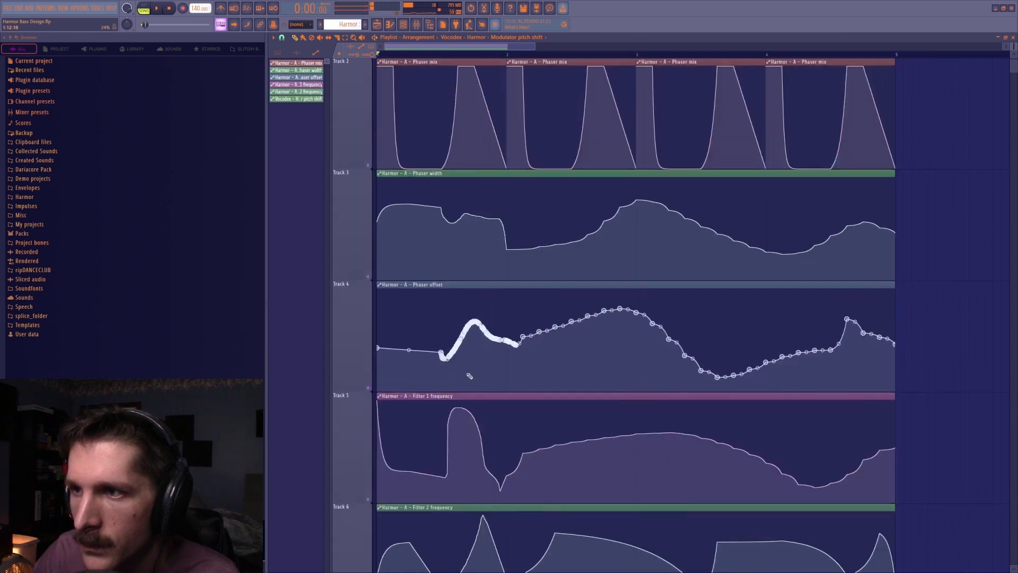
left_click_drag(446, 445, 484, 494)
key("space")
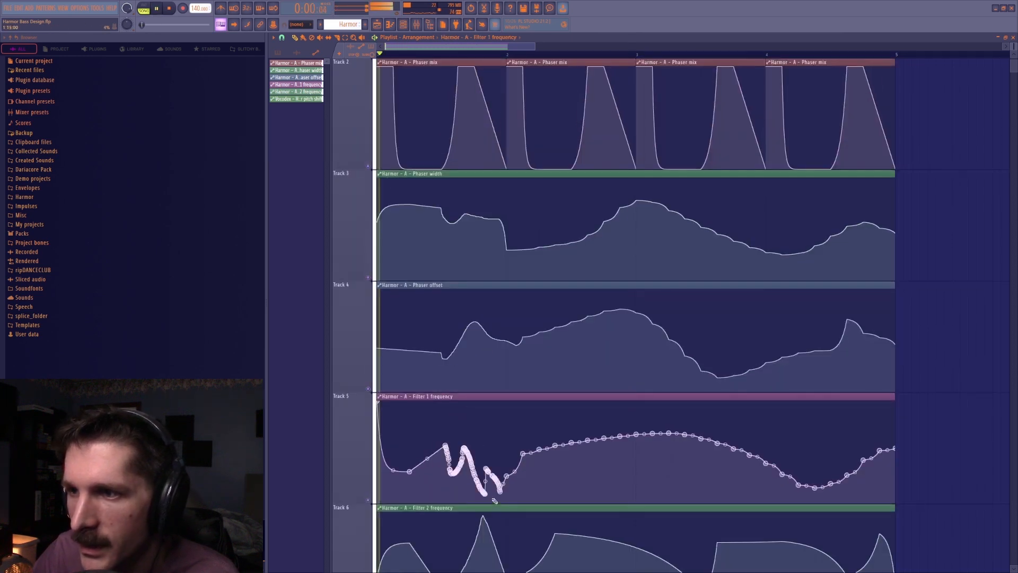
Flatten the dip in the Phaser width automation on the second note of bar 1 and audition the bass.
scroll(493, 382, "up", 1)
key("space")
key("space")
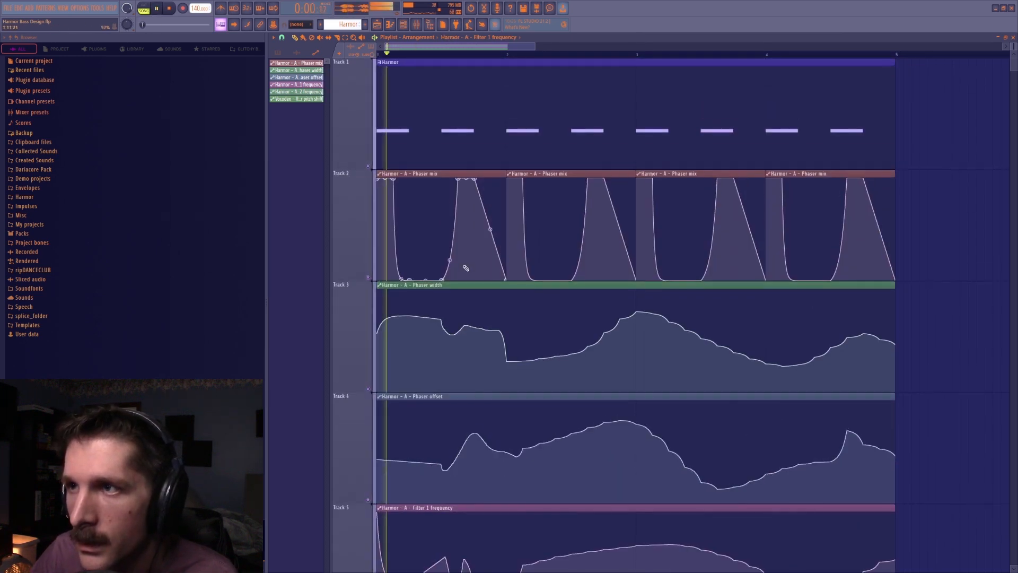
key("space")
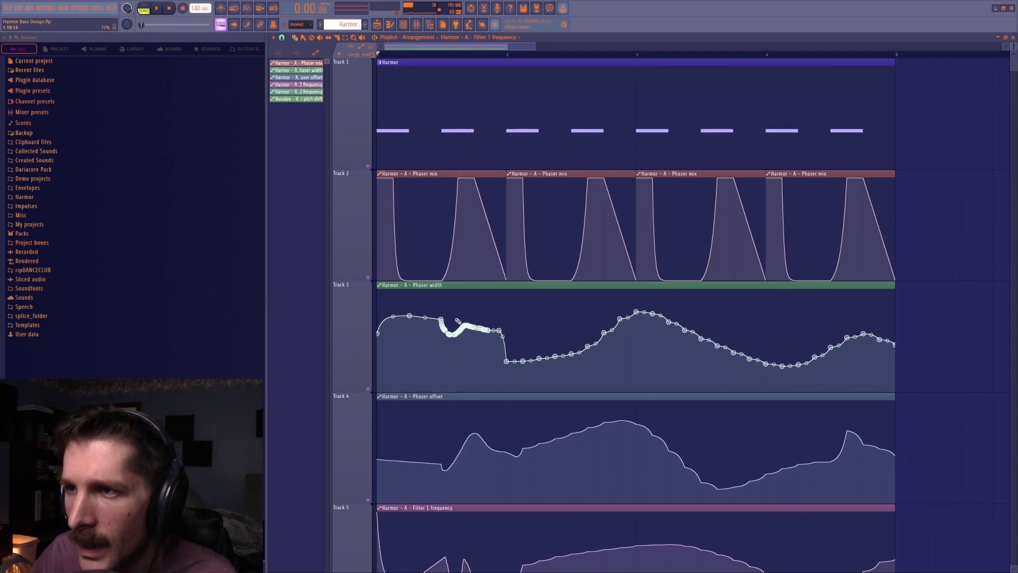
left_click_drag(458, 320, 454, 324)
key("space")
key("space")
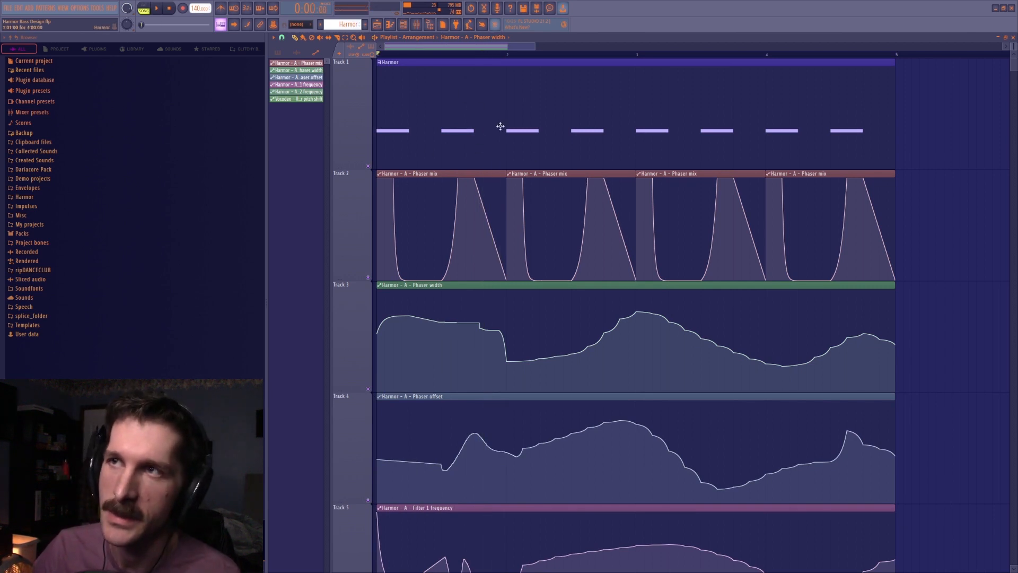
Set the playlist snap to 1/2 beat.
left_click(282, 37)
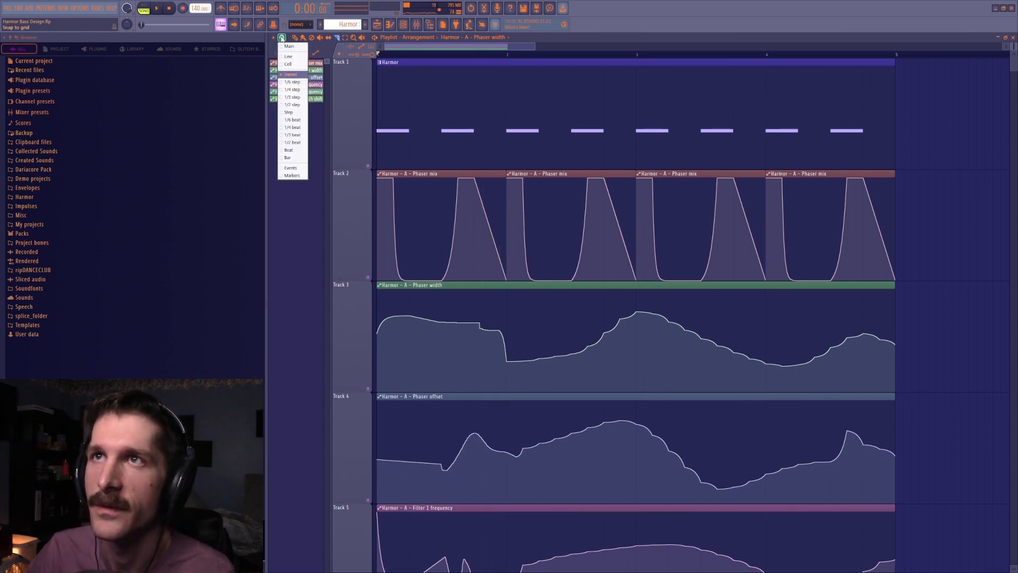
left_click(292, 142)
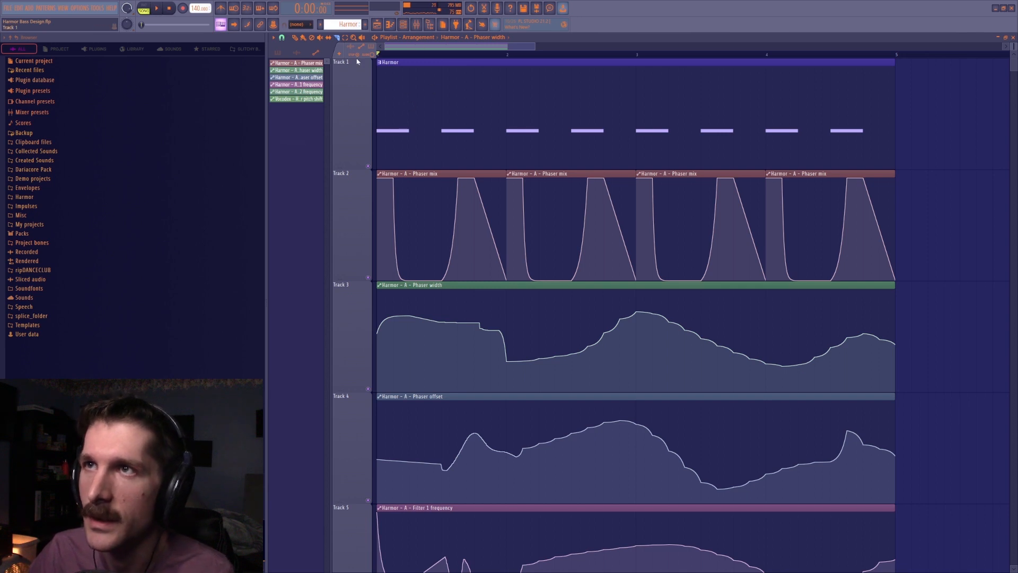
Add two notes to the gaps in bar 1 of the Harmor pattern, the second a semitone higher, and audition them.
double_click(438, 141)
left_click(350, 102)
mouse_move(421, 95)
left_mouse_down()
mouse_move(432, 104)
mouse_move(432, 96)
left_mouse_up()
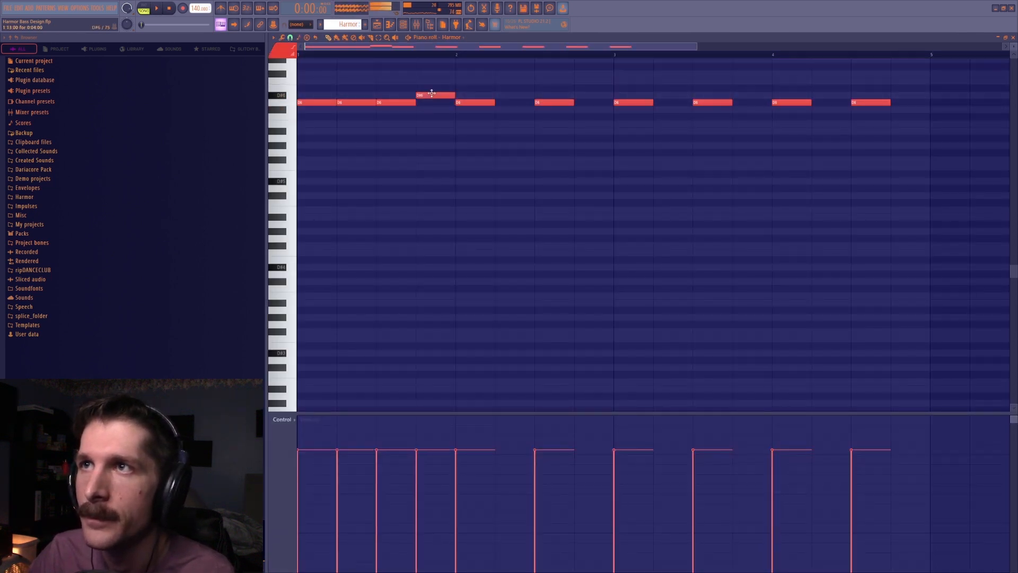
key("space")
key("space")
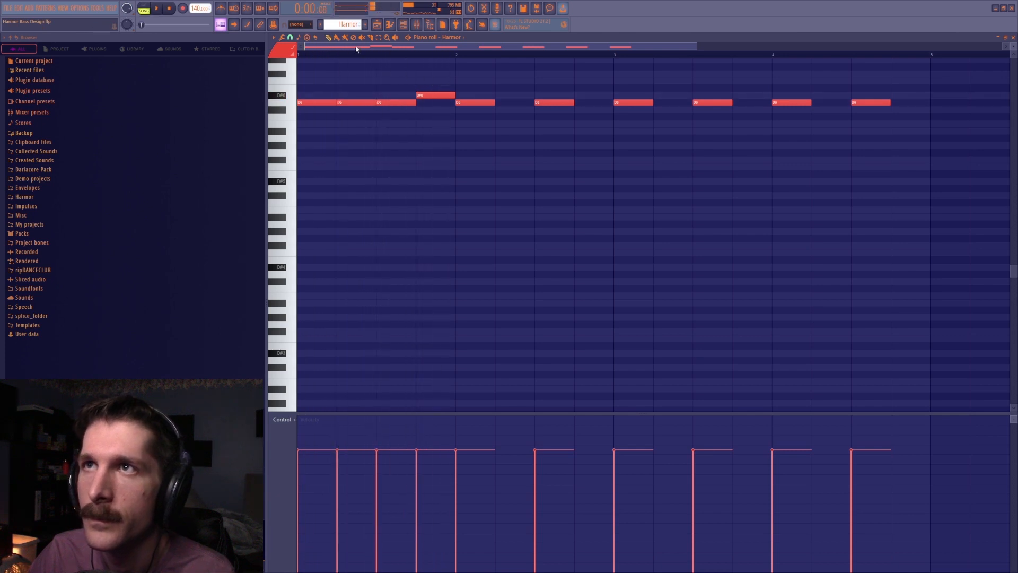
Set a finer note snap and shorten the four notes of bar 1 by a quarter beat each.
left_click_drag(432, 86, 325, 127)
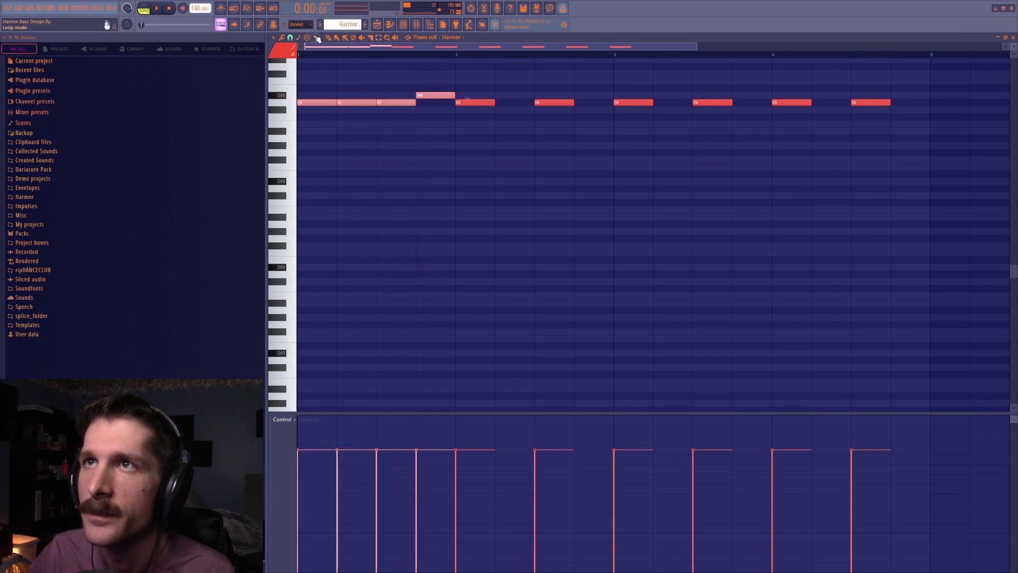
left_click(290, 38)
left_click(310, 128)
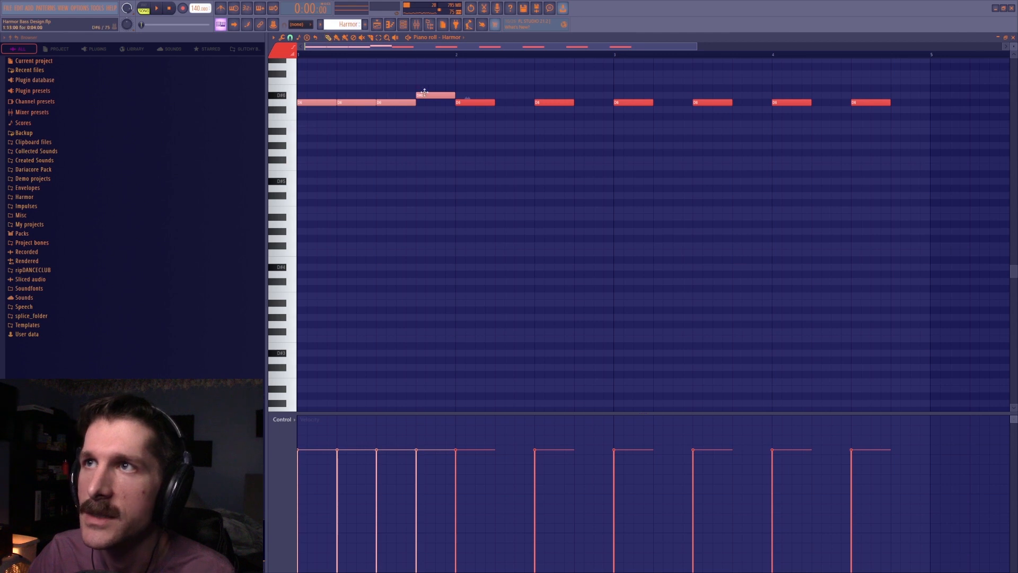
left_click_drag(451, 95, 442, 94)
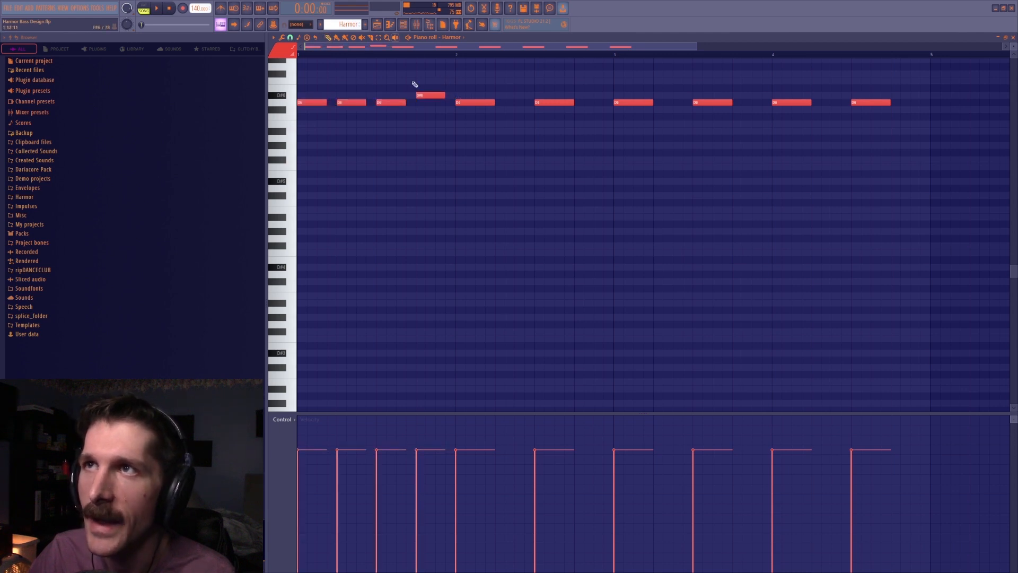
Break the second note of bar 1 into two short notes and rearrange the bar's ending into short staggered notes, one a semitone higher.
left_click_drag(366, 104, 346, 104)
left_click(361, 102)
left_click(428, 103)
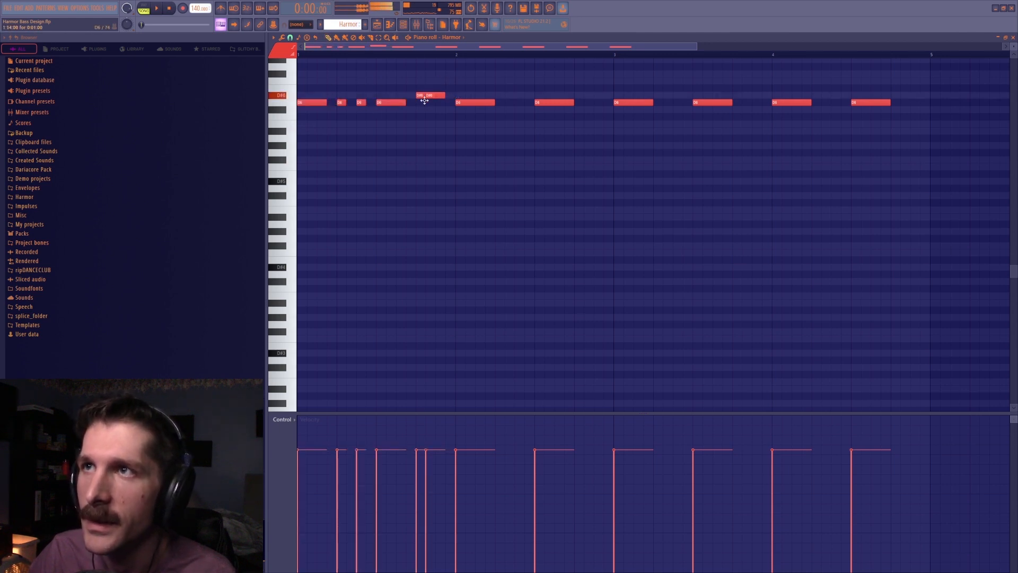
left_click_drag(422, 94, 412, 95)
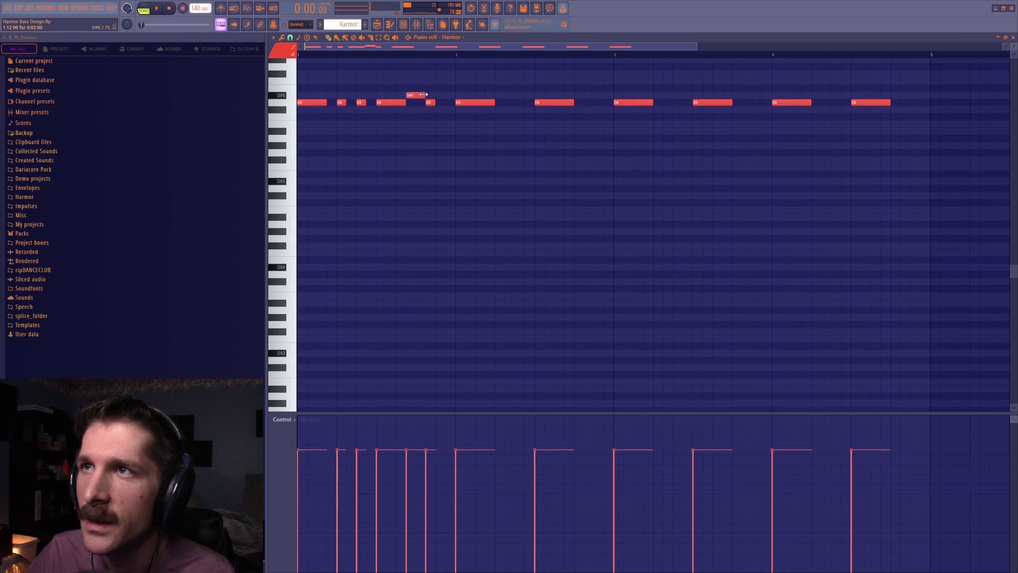
left_click(378, 29)
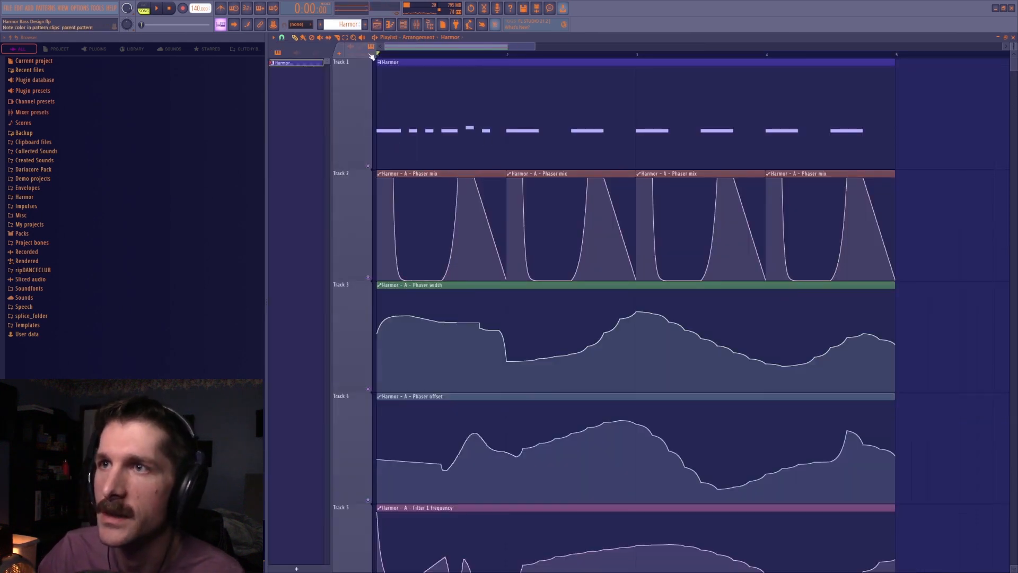
Audition the arrangement from bar 2 and place the play position at the middle of bar 3.
scroll(457, 531, "down", 1)
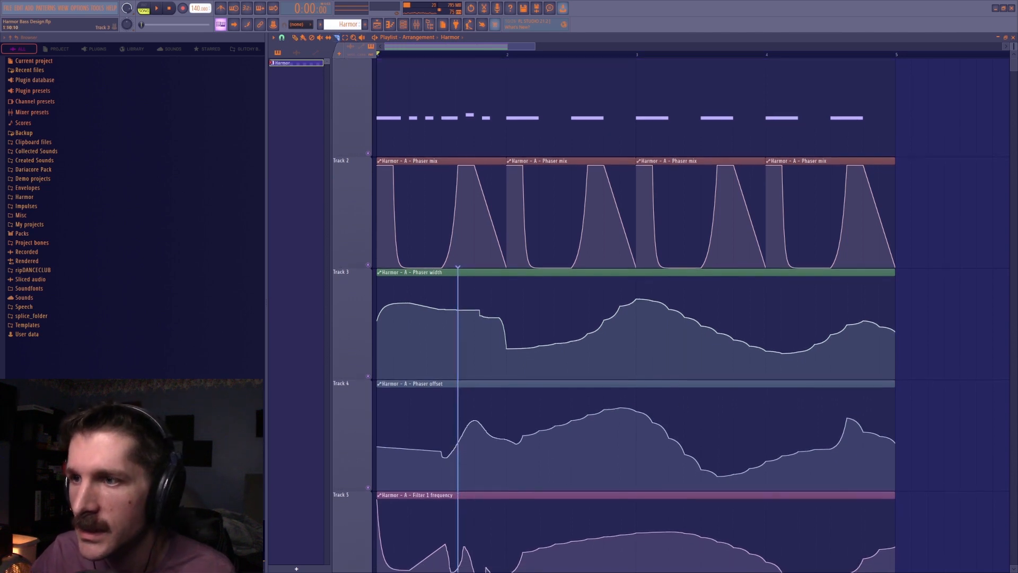
left_click(507, 54)
key("space")
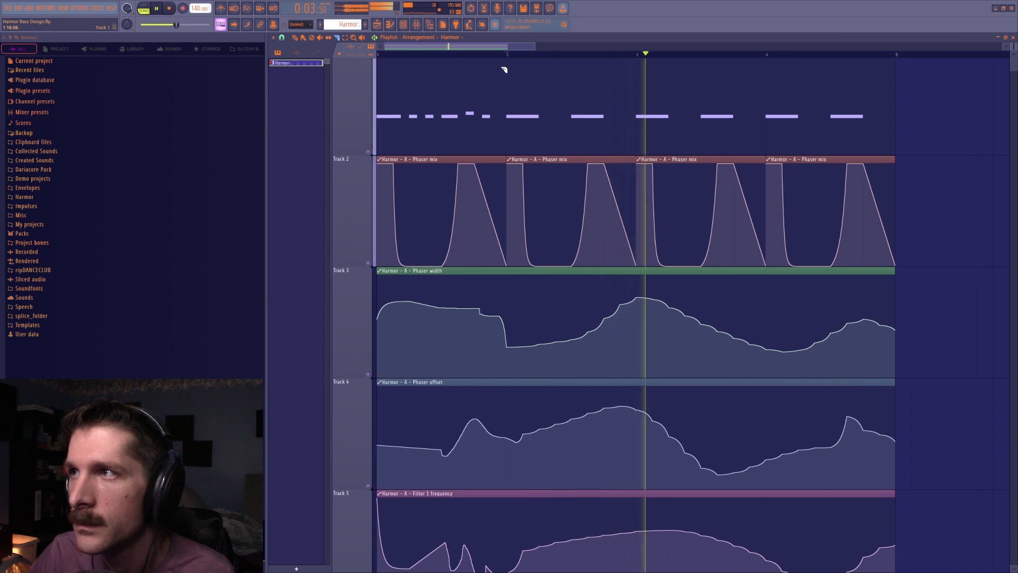
left_click(708, 53)
key("space")
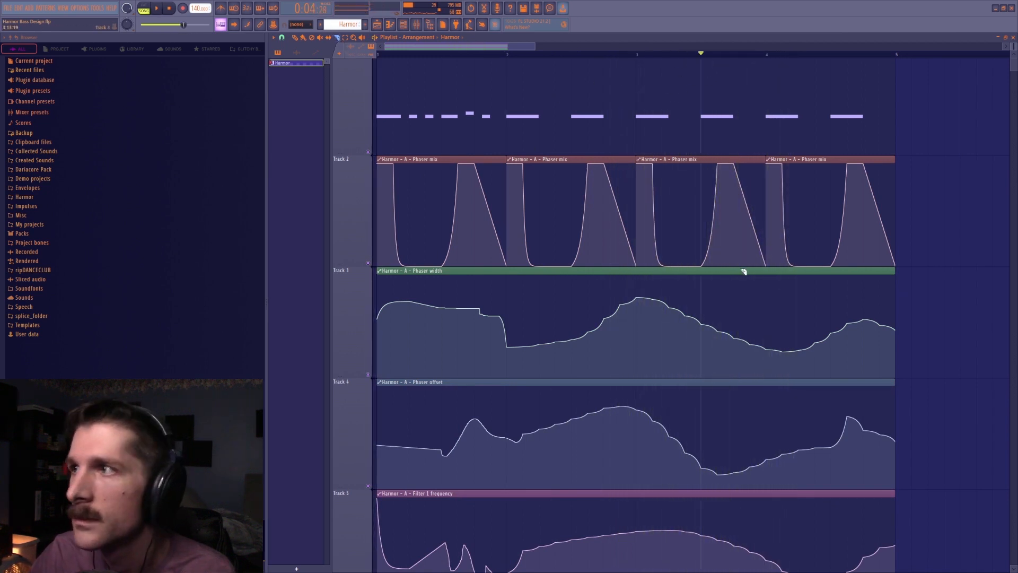
Slice the automation clips on tracks 3 to 7 at the middle of bar 3 and at the start of bar 4.
left_click_drag(711, 546, 711, 547)
scroll(742, 503, "down", 3)
left_click_drag(712, 291, 715, 431)
key("ctrl+z")
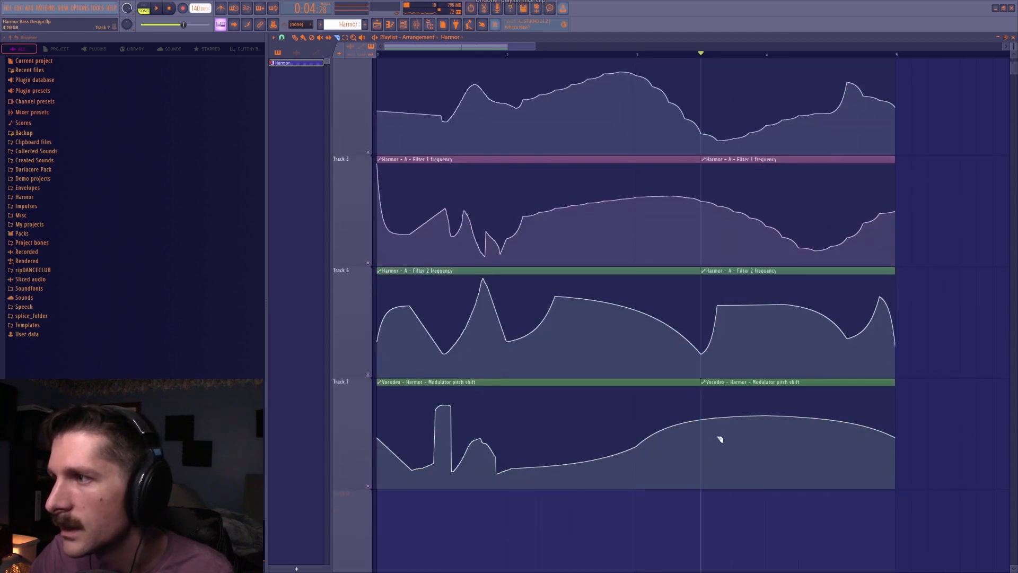
scroll(770, 95, "up", 2)
left_click_drag(773, 109, 769, 193)
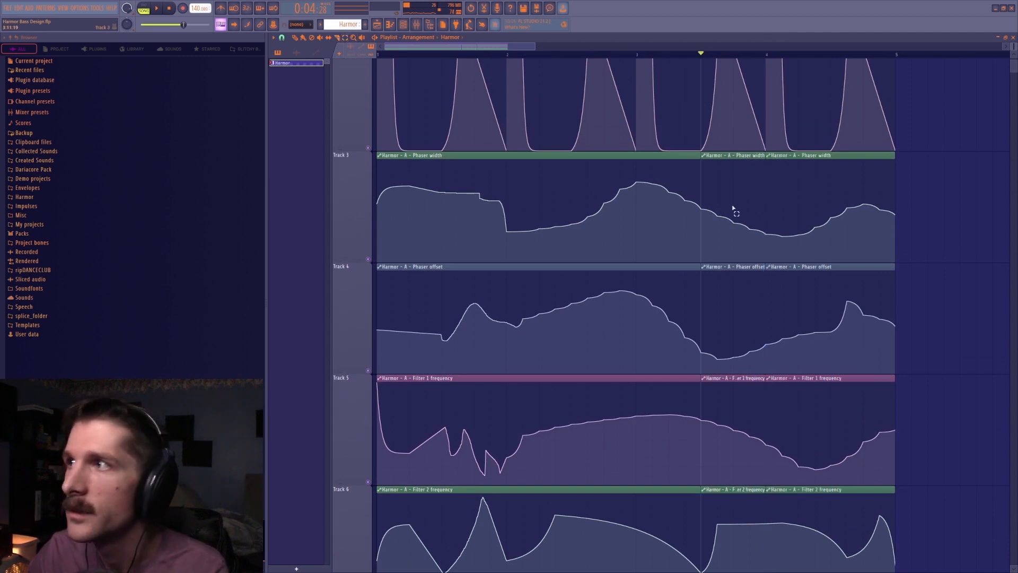
Select the automation segments on tracks 3 to 7 over the second half of bar 3 and cut them.
left_click_drag(733, 208, 731, 459)
scroll(731, 459, "down", 2)
left_click_drag(739, 321, 744, 432)
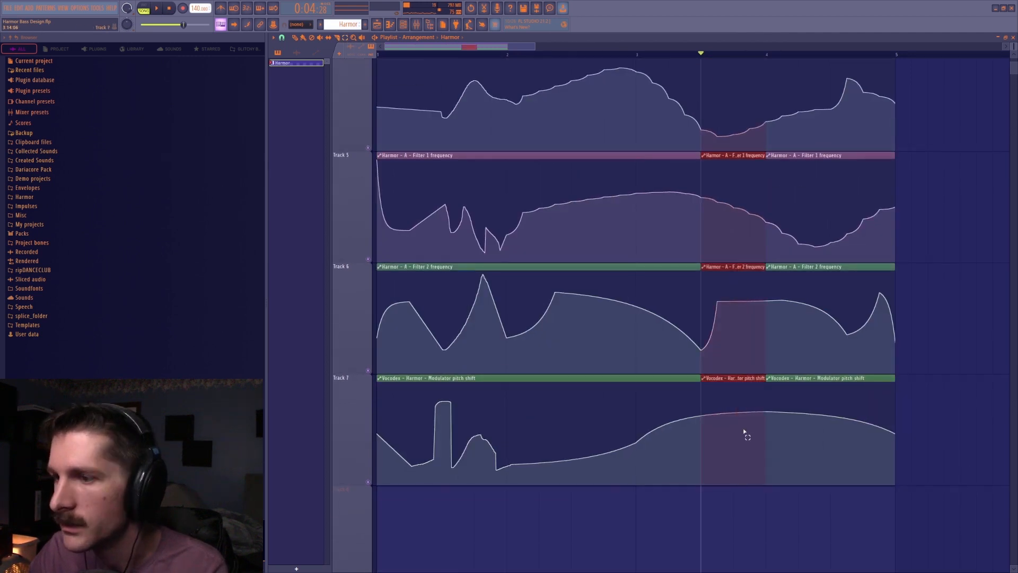
key("Delete")
Slice the automation clips on tracks 3 to 7 at the middle of bar 1 and at the start of bar 2.
scroll(595, 307, "up", 2)
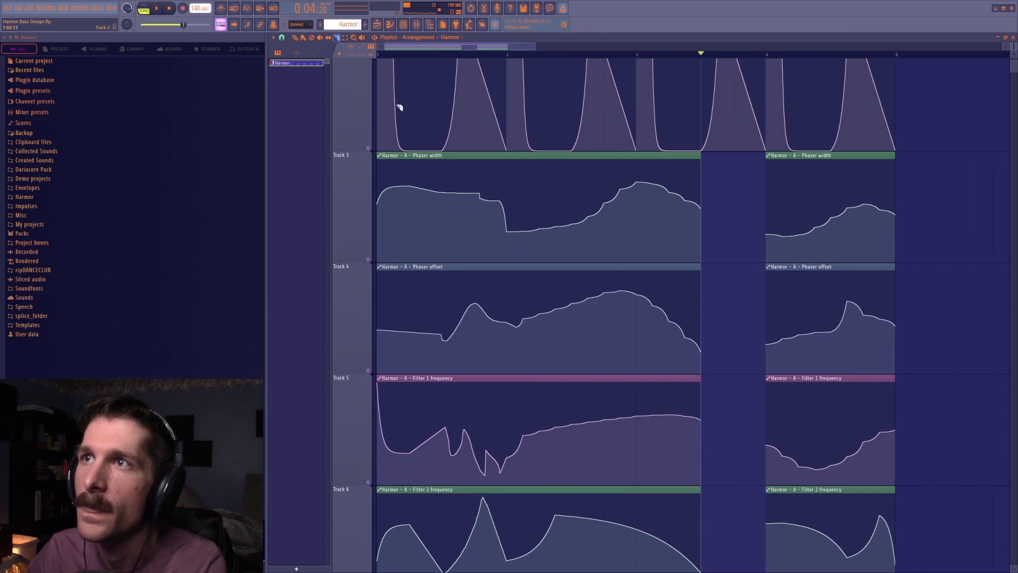
left_click_drag(441, 223, 454, 539)
scroll(447, 438, "down", 2)
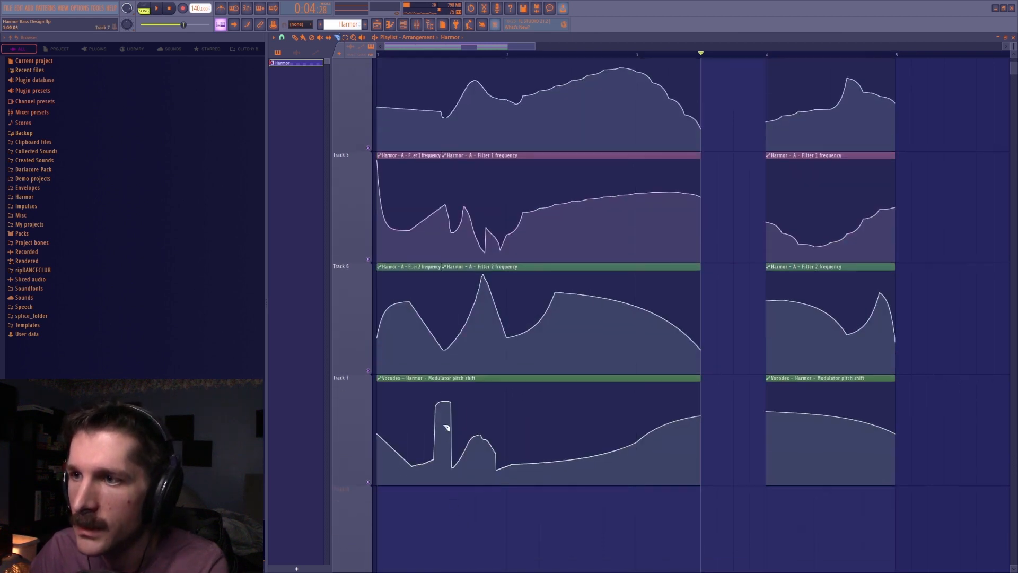
left_click(447, 422)
left_click_drag(511, 424, 508, 236)
Delete the phaser, filter and pitch shift automation segments covering the second half of bar 1 on tracks 3 to 7.
left_click(298, 40)
right_click(481, 272)
right_click(473, 385)
scroll(474, 384, "down", 1)
right_click(476, 390)
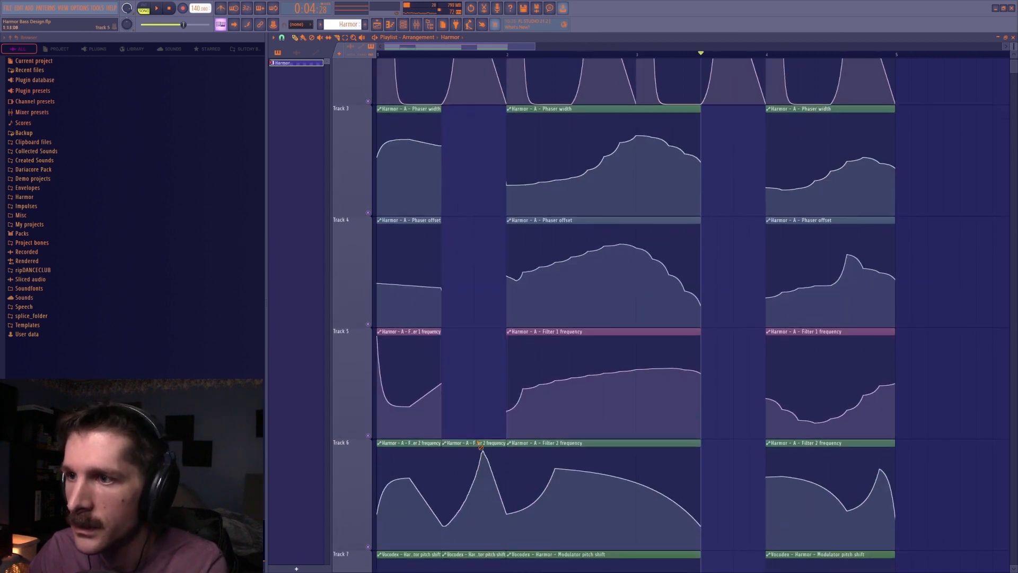
right_click(477, 443)
scroll(477, 431, "down", 1)
right_click(480, 459)
Paste the cut automation segments at the middle of bar 1 and deselect them.
left_click(445, 55)
key("ctrl+v")
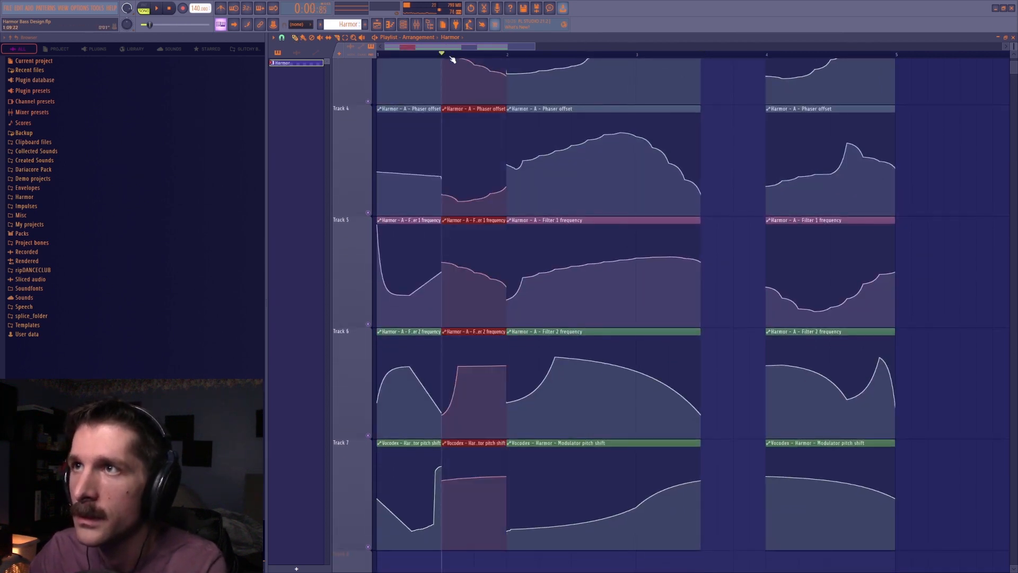
key("ctrl+d")
Audition the new second half of bar 1, playing it repeatedly from the middle and from the start of the bar.
key("space")
scroll(713, 176, "up", 2)
key("space")
key("space")
key("space")
left_click_drag(443, 55, 309, 56)
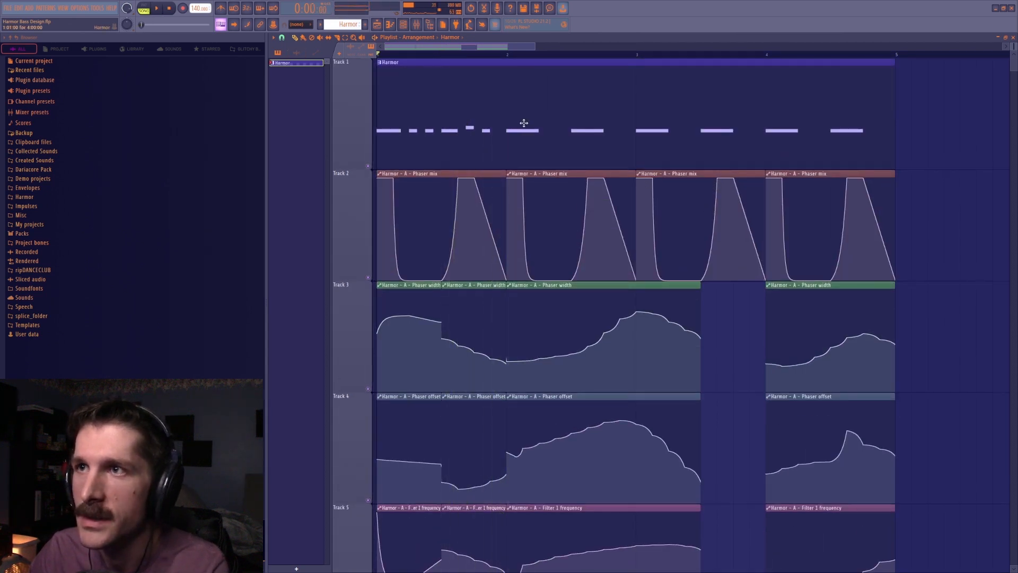
key("space")
key("space")
key("space")
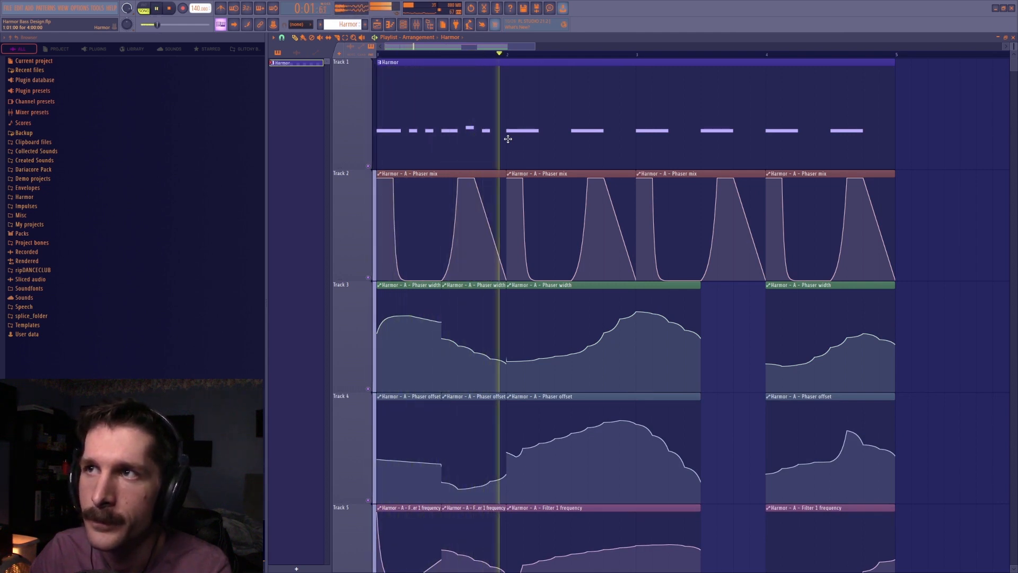
key("space")
left_click(477, 286)
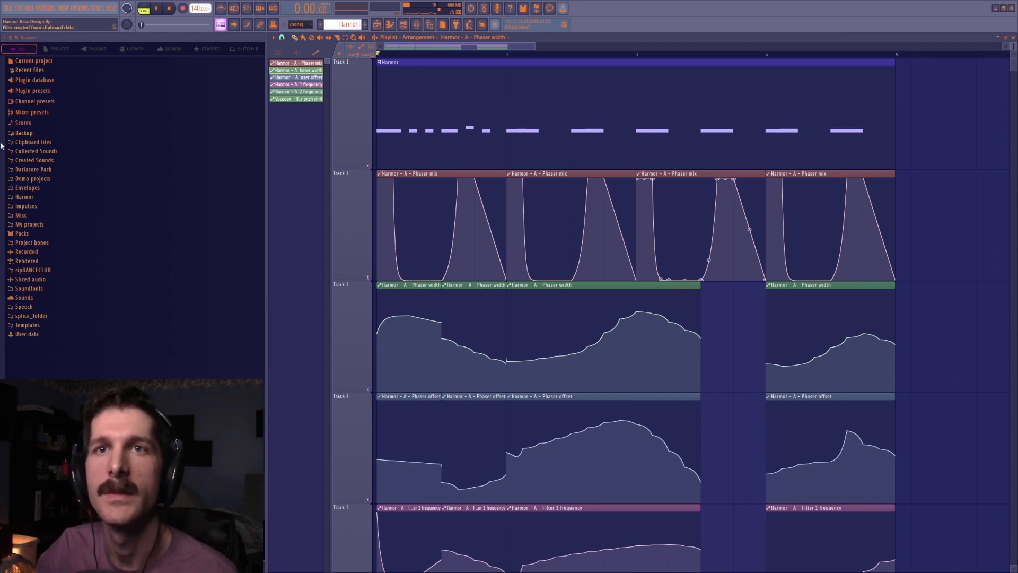
Browse Created Sounds to 7 Sample Packs, 3rd Wave Dubstep, and examine its Future Riddim and Post Dubstep folders.
left_click(45, 154)
left_click(42, 161)
left_click(40, 162)
left_click(36, 153)
left_click(34, 162)
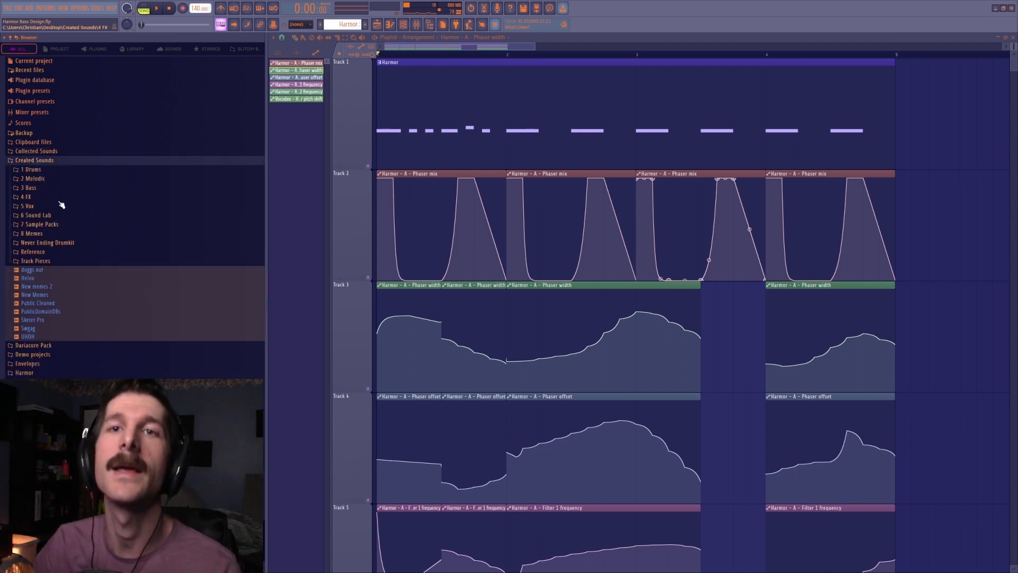
left_click(52, 223)
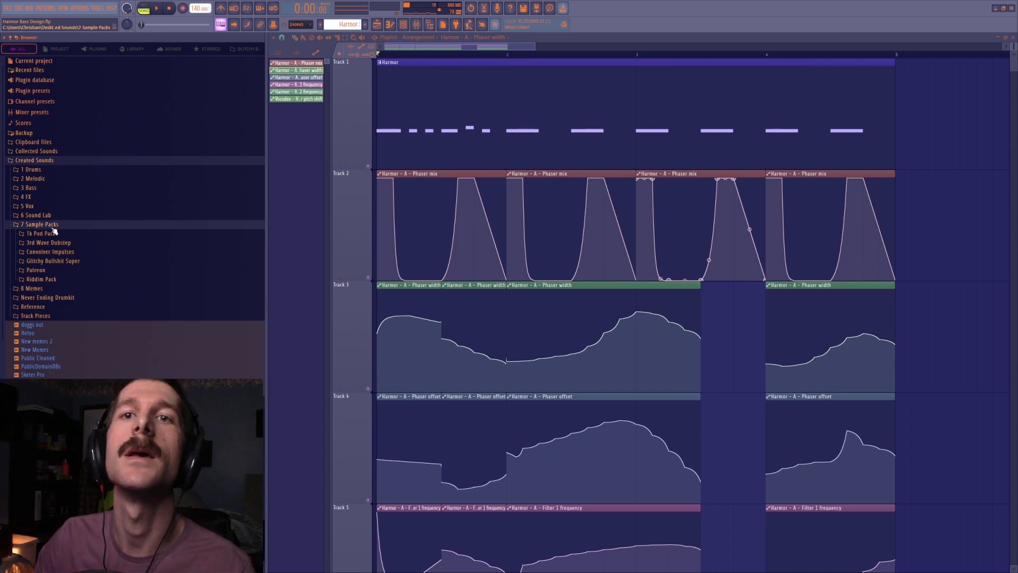
left_click(50, 242)
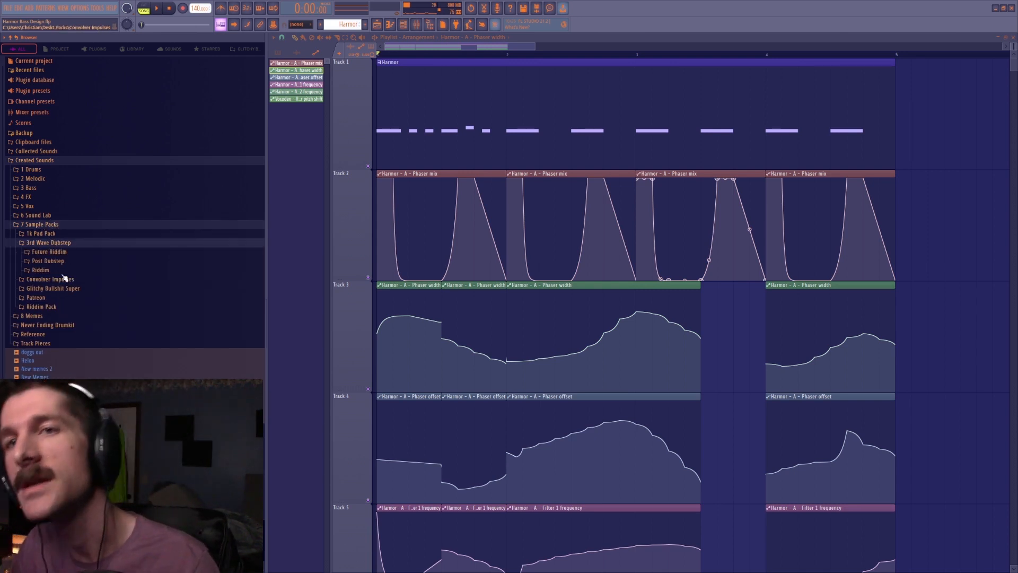
left_click(61, 252)
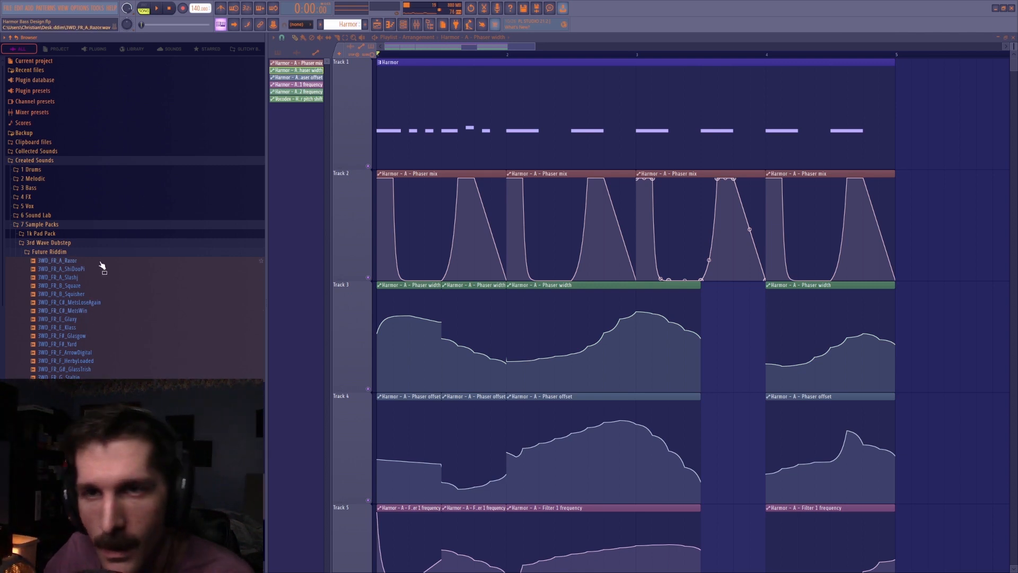
left_click(74, 253)
left_click(74, 261)
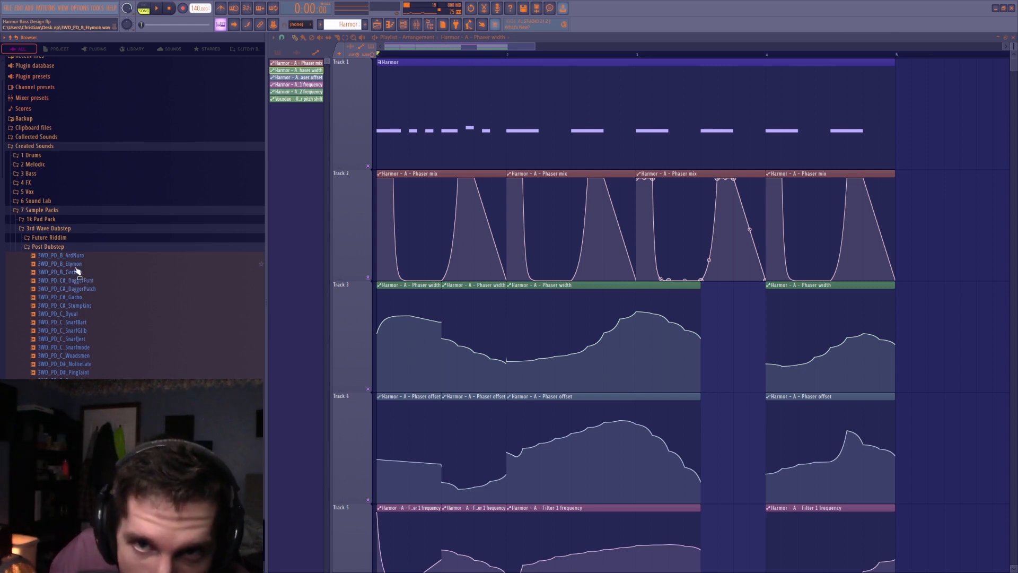
Preview Post Dubstep samples including 3WD_PD_B_Gorlack and 3WD_PD_C_Snarfmode, and collapse the 3rd Wave Dubstep folder.
left_click(81, 274)
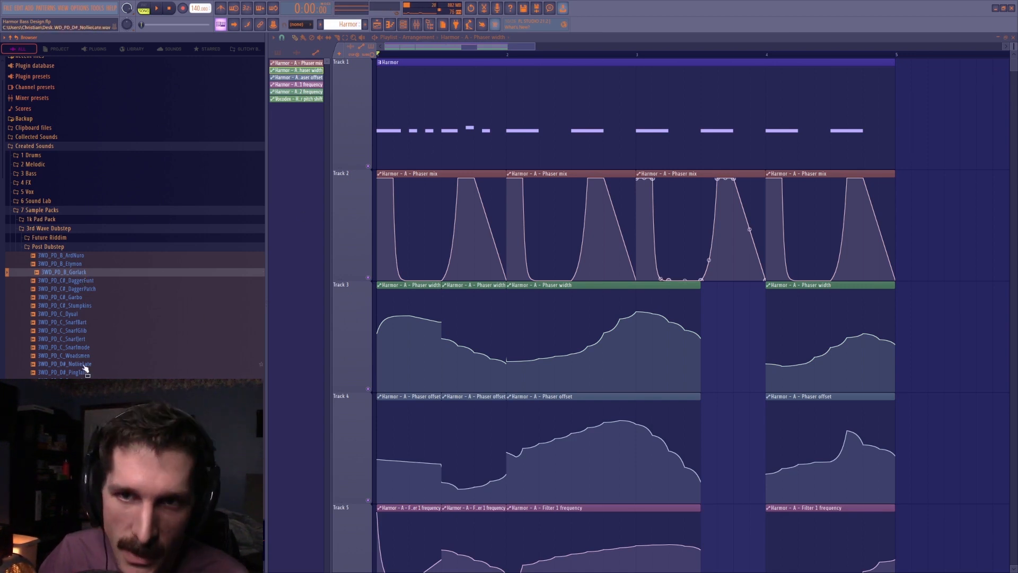
left_click(79, 406)
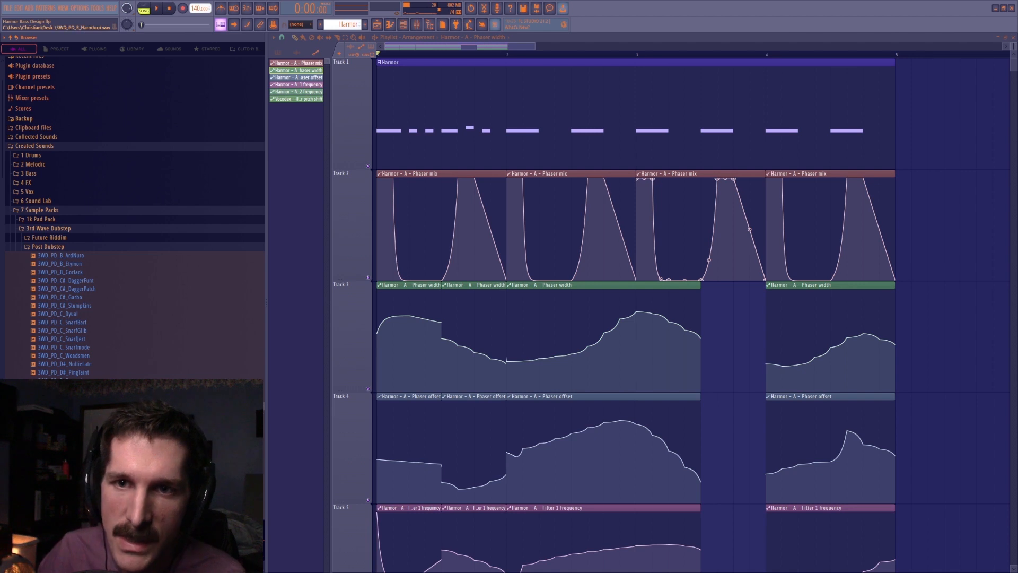
left_click(90, 350)
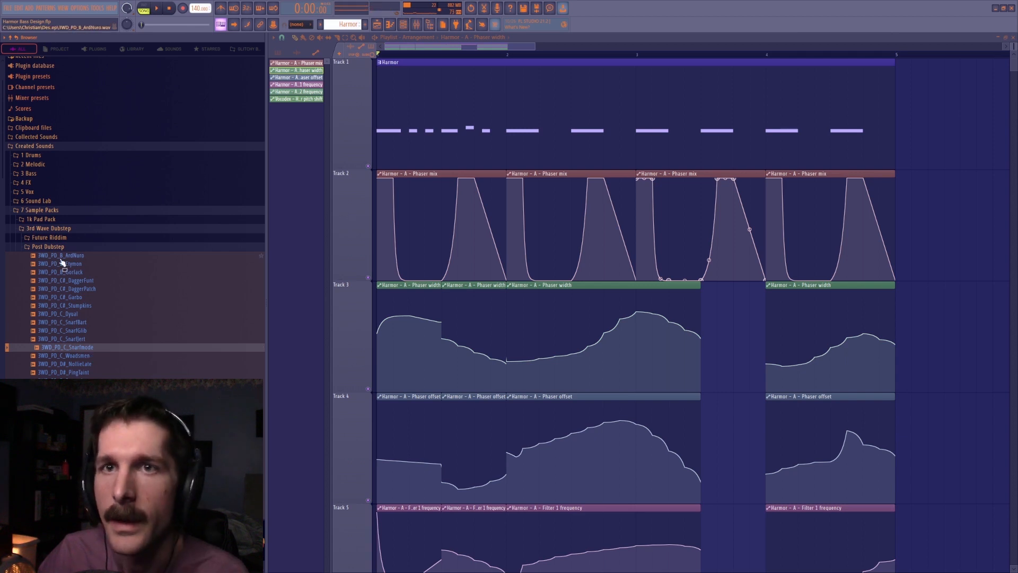
left_click(49, 229)
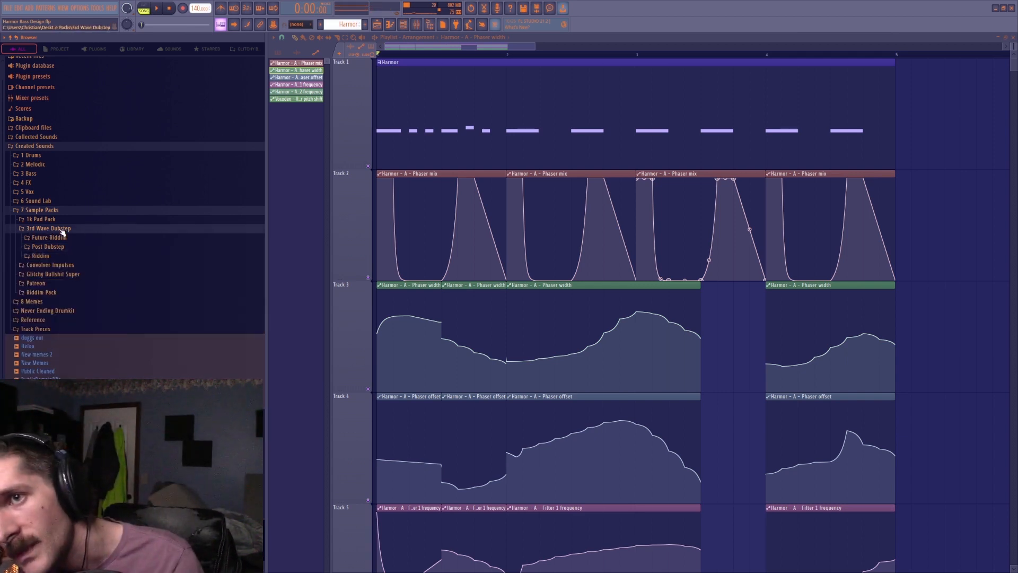
Show the Unsorted channels in the channel rack, open Harmor and adjust its timbre mix while playing the bass.
key("F9")
left_click(419, 25)
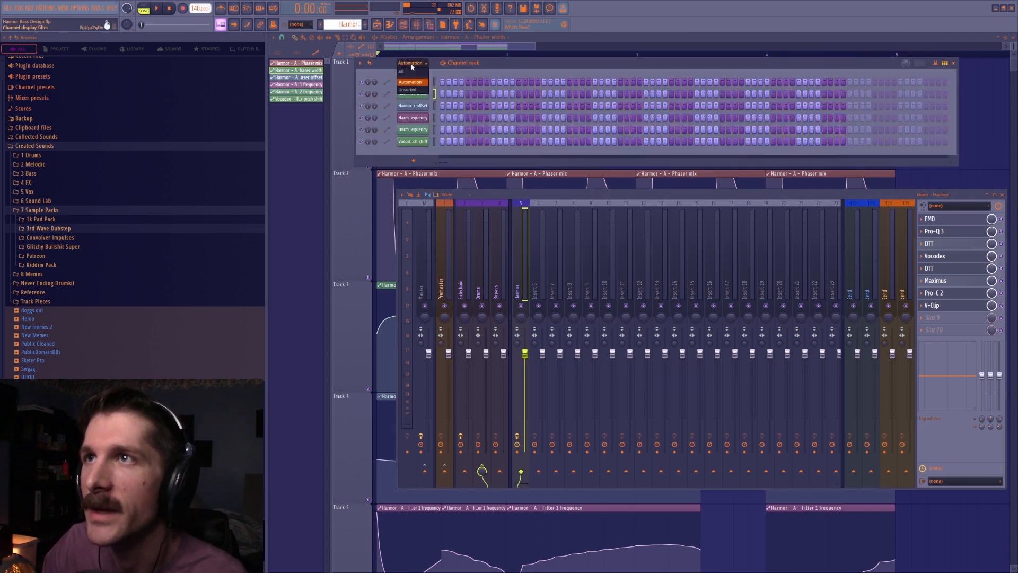
left_click(421, 82)
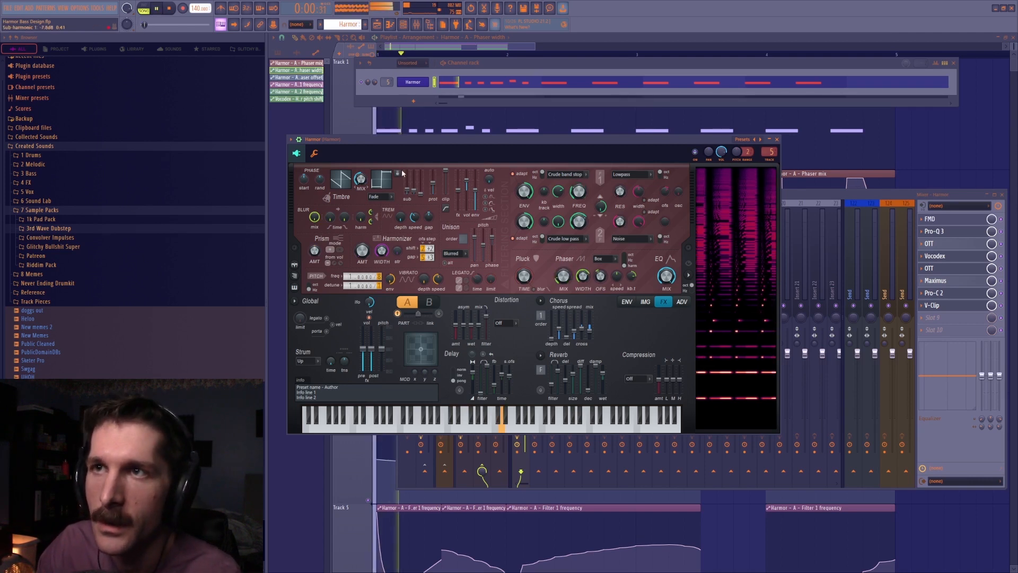
left_click_drag(360, 183, 360, 182)
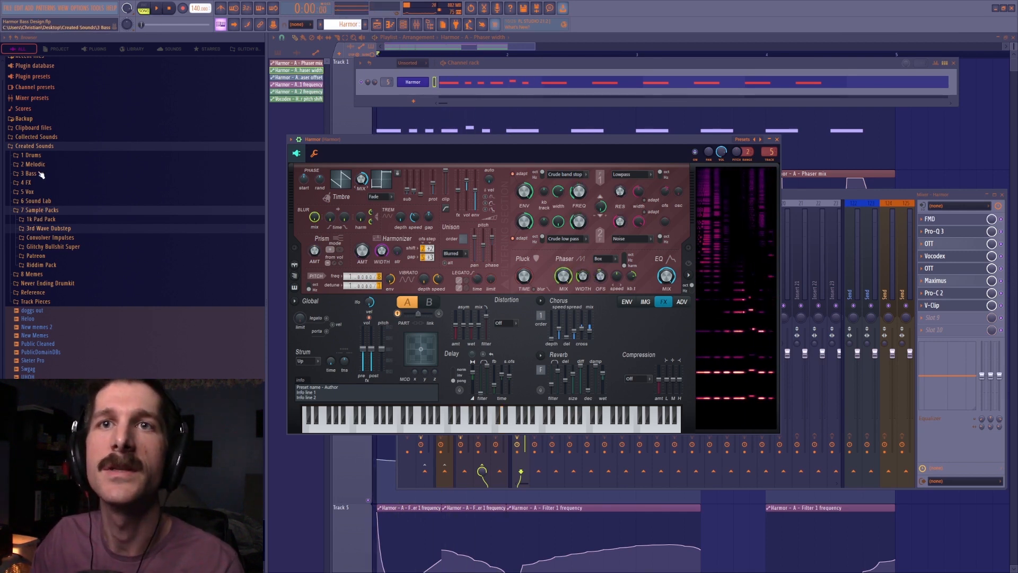
Load the D#_Growlin sample from the Heavy one-shots in 3 Bass into Harmor's timbre and play the bass.
left_click(39, 174)
left_click(37, 155)
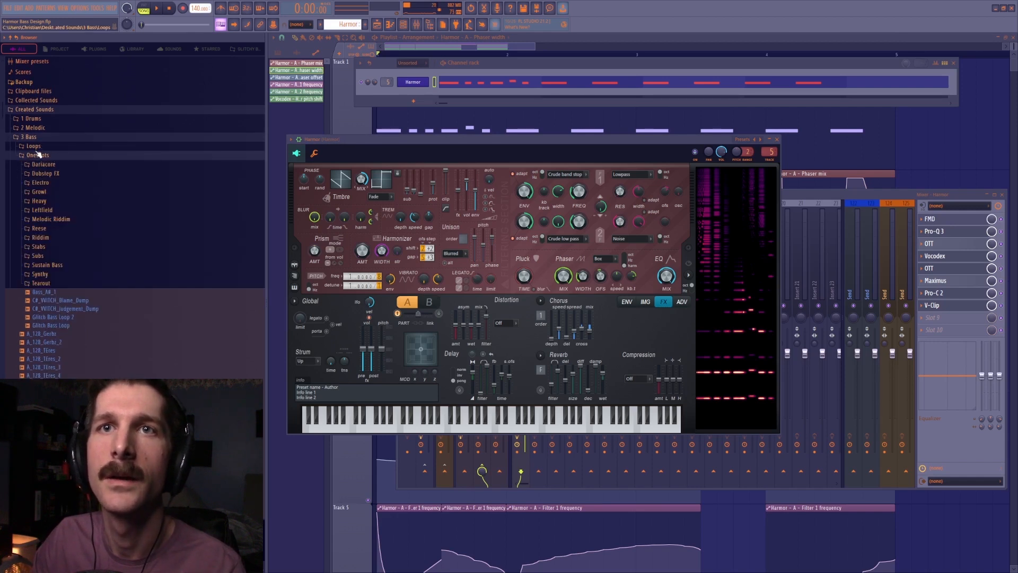
left_click(38, 201)
left_click(60, 180)
left_click_drag(61, 176, 395, 218)
key("space")
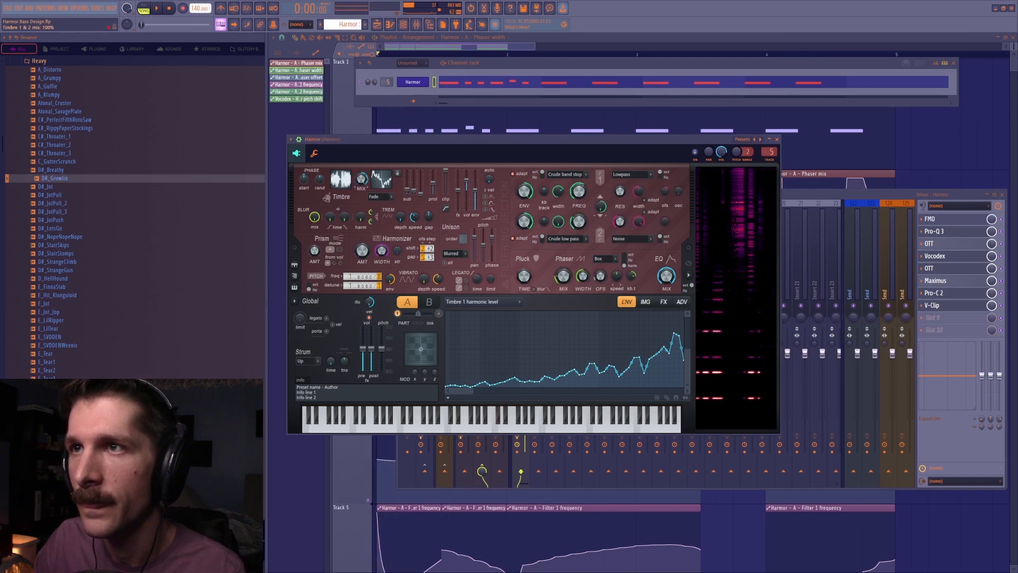
Redraw Harmor's timbre 1 harmonic level envelope as a series of large waves and play the bass.
key("space")
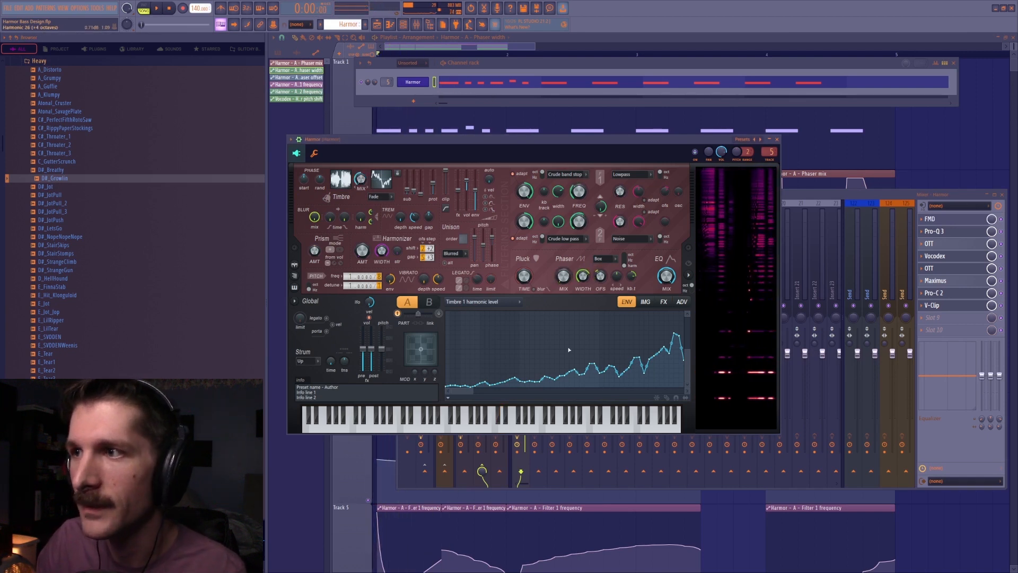
scroll(487, 367, "down", 8)
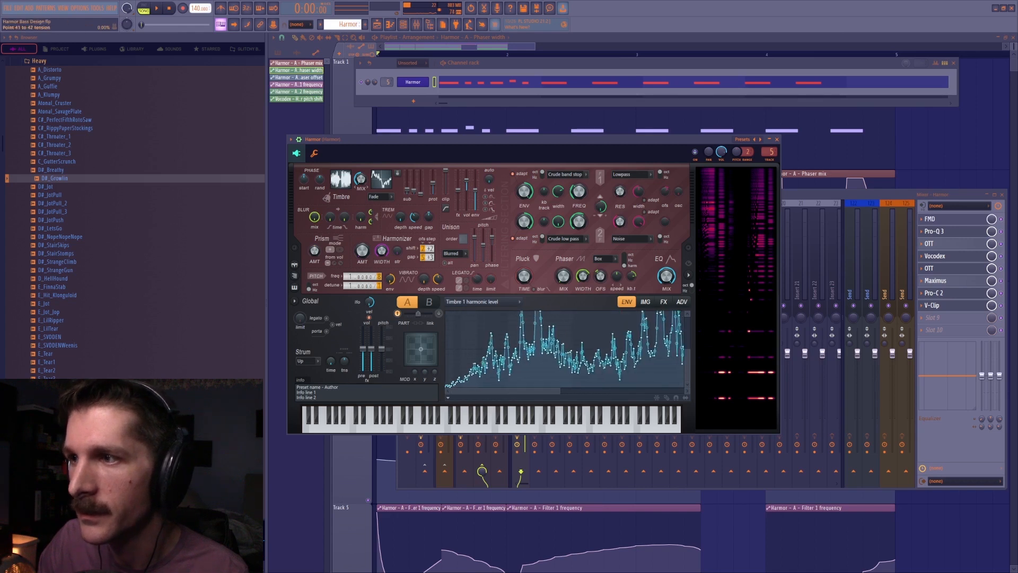
mouse_move(499, 340)
left_mouse_down()
mouse_move(443, 384)
mouse_move(541, 324)
mouse_move(634, 319)
mouse_move(684, 360)
left_mouse_up()
key("space")
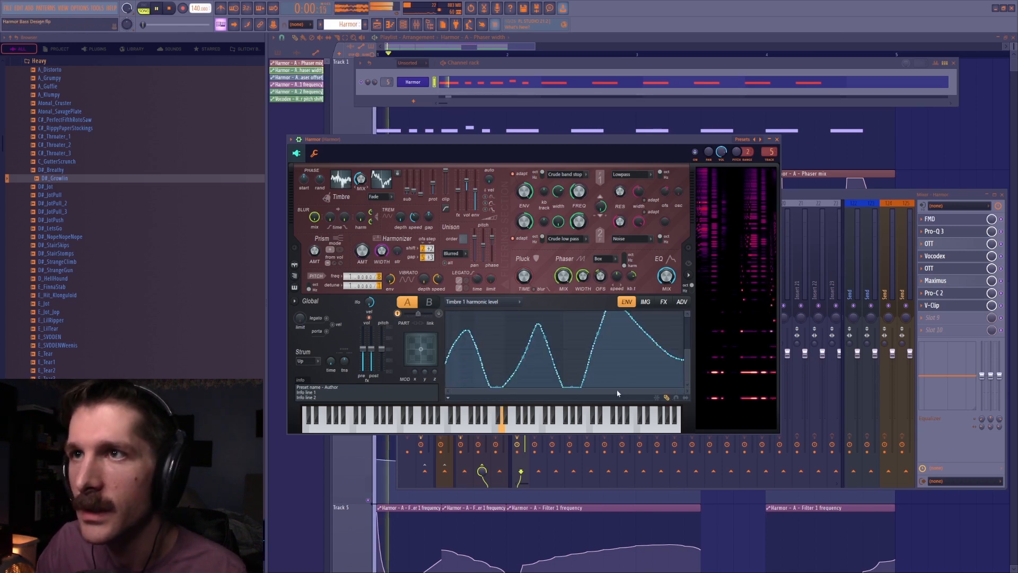
key("space")
Reshape the timbre 1 harmonic level envelope to full level for the lower harmonics with a steep drop to zero, and play the bass.
mouse_move(446, 360)
left_mouse_down()
mouse_move(520, 316)
mouse_move(583, 306)
mouse_move(605, 386)
mouse_move(683, 355)
mouse_move(685, 313)
left_mouse_up()
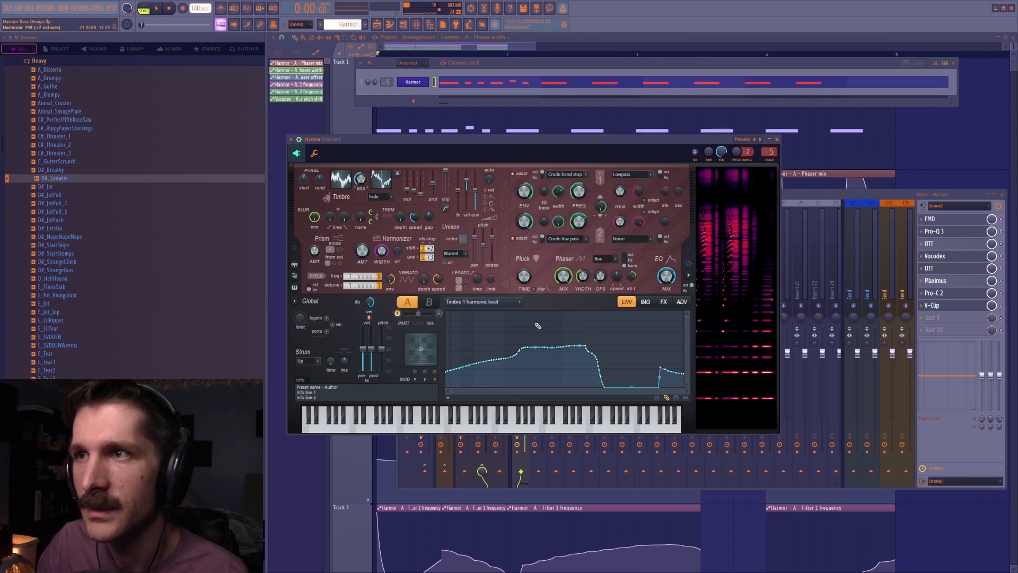
mouse_move(540, 315)
left_mouse_down()
mouse_move(562, 312)
mouse_move(419, 306)
left_mouse_up()
mouse_move(572, 387)
left_mouse_down()
mouse_move(560, 409)
mouse_move(679, 449)
left_mouse_up()
left_click_drag(559, 314, 557, 308)
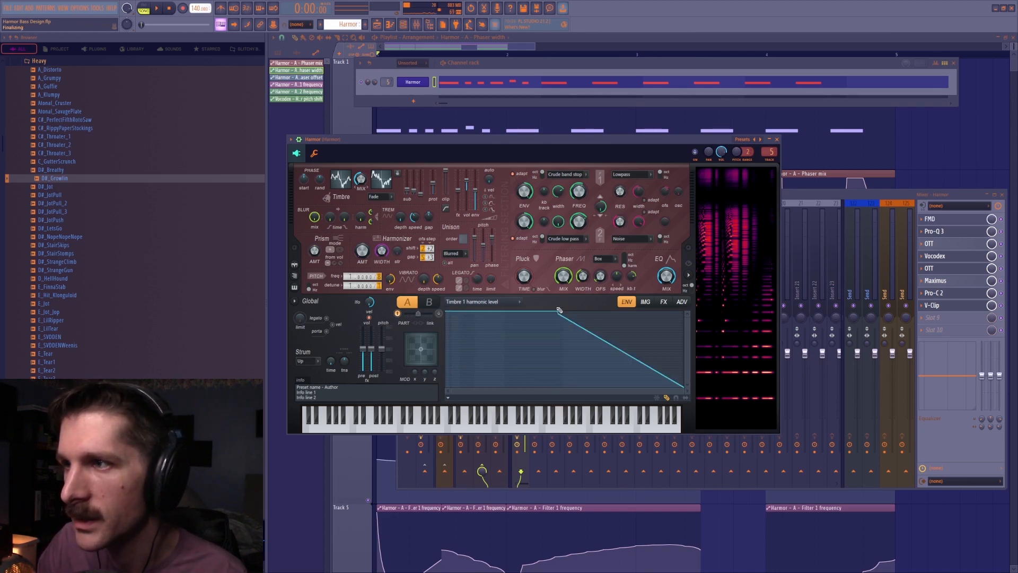
left_click_drag(570, 387, 626, 420)
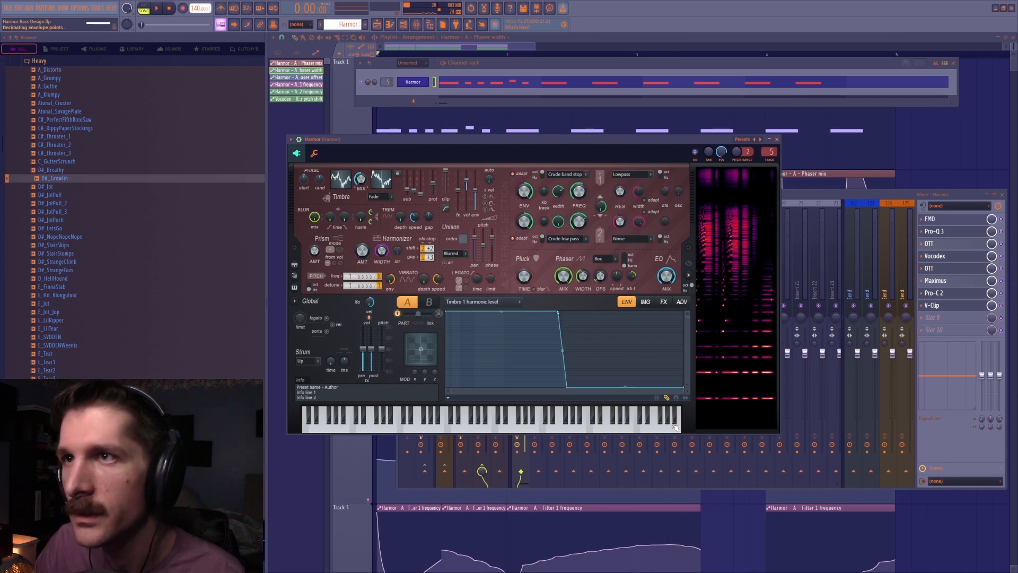
key("space")
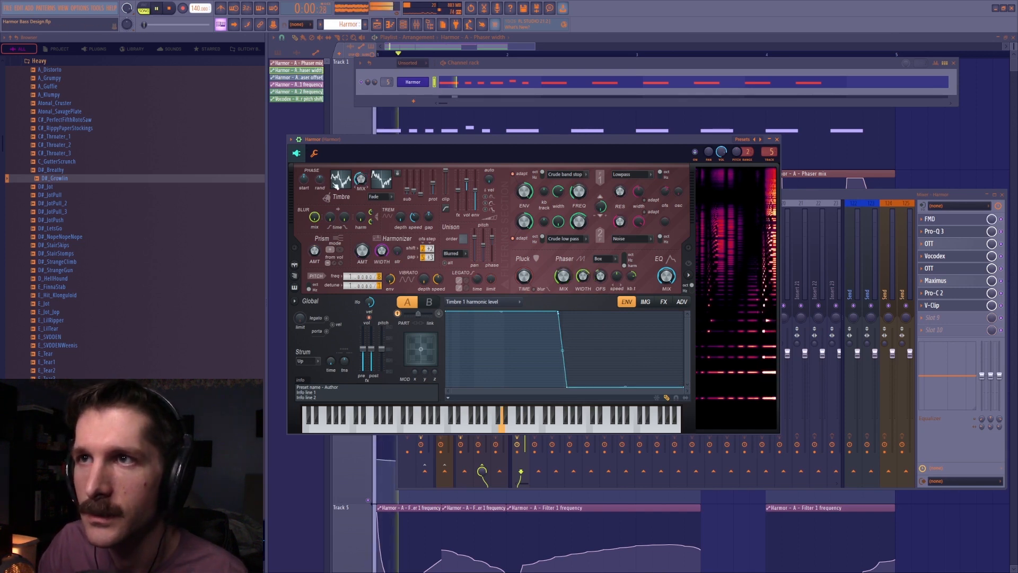
key("space")
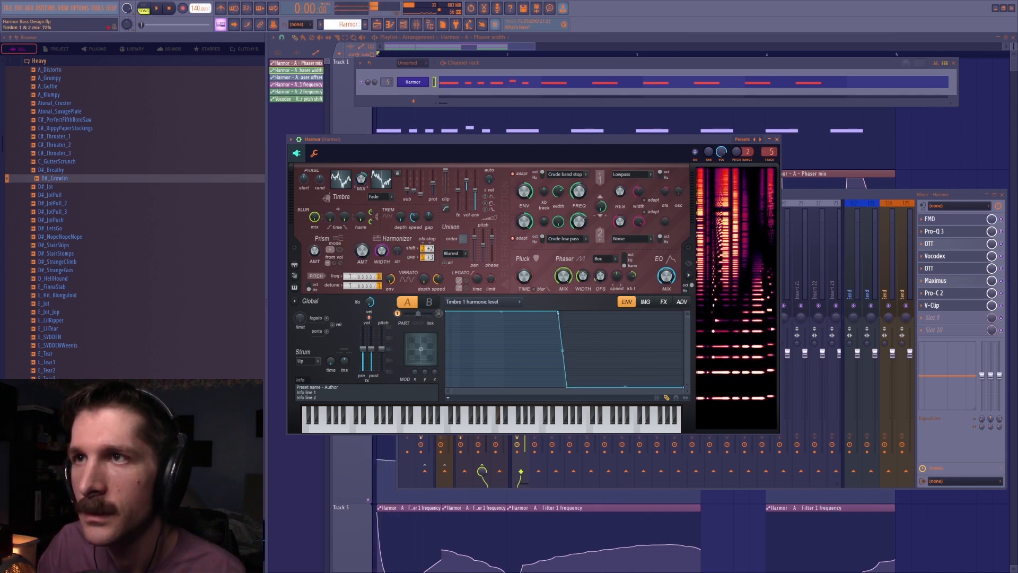
Draw a gently undulating Harmonic phase envelope across the harmonics in Harmor.
left_click(518, 301)
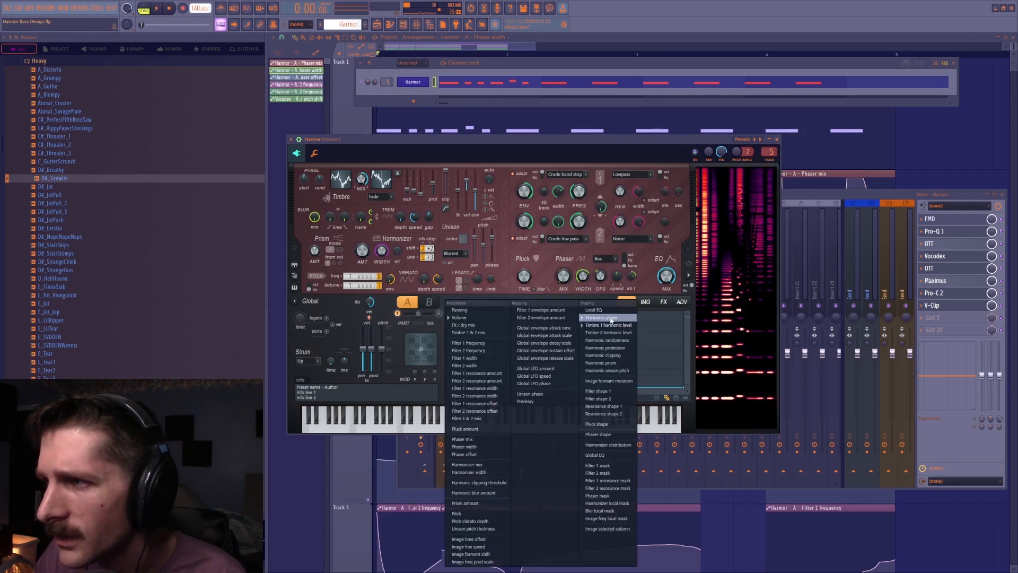
left_click(602, 318)
mouse_move(451, 360)
left_mouse_down()
mouse_move(579, 351)
mouse_move(695, 374)
left_mouse_up()
left_click(517, 301)
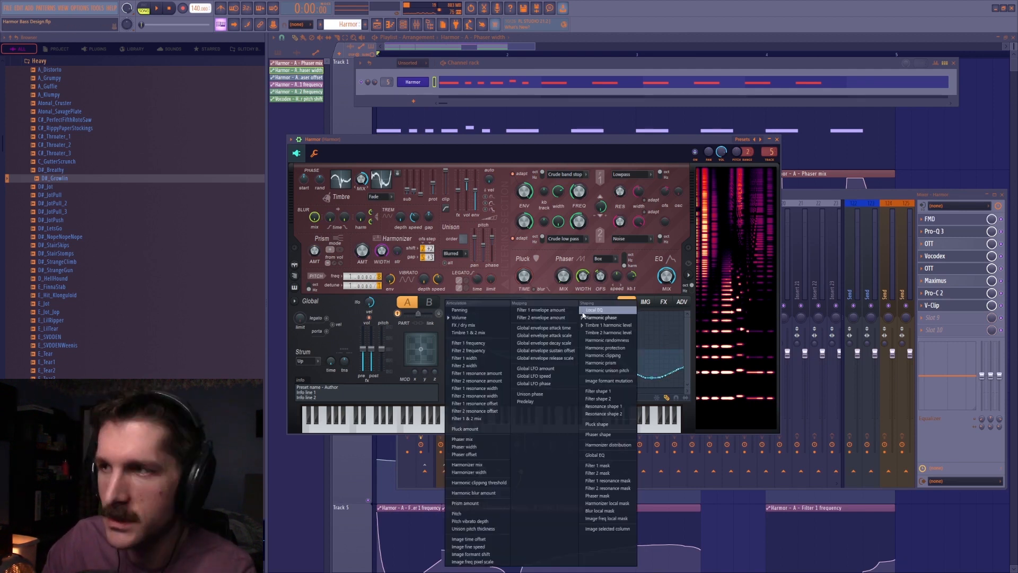
left_click(504, 294)
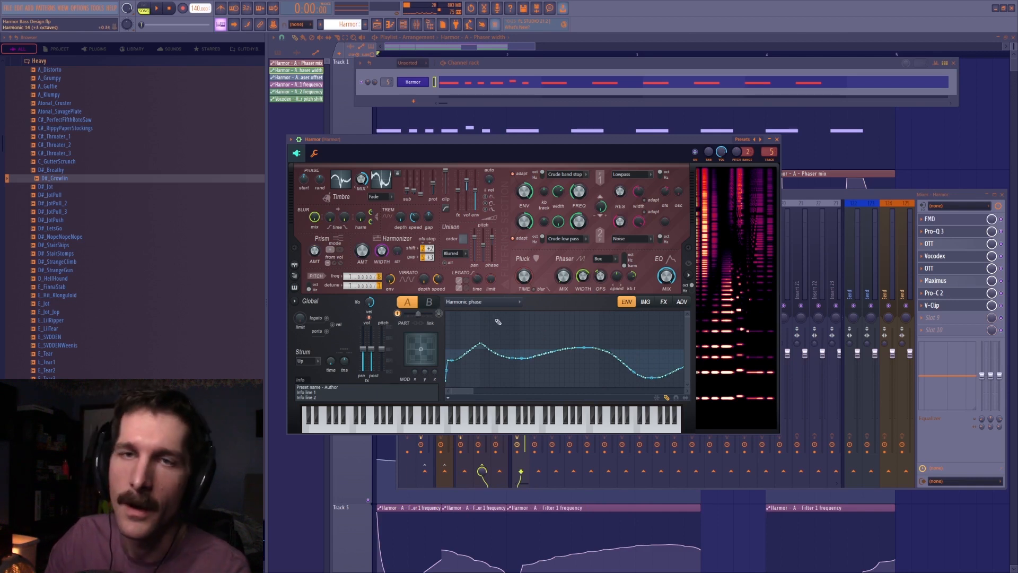
Randomize the timbre 1 waveform, play the bass and set the timbre 1 and 2 mix to 0%.
right_click(337, 184)
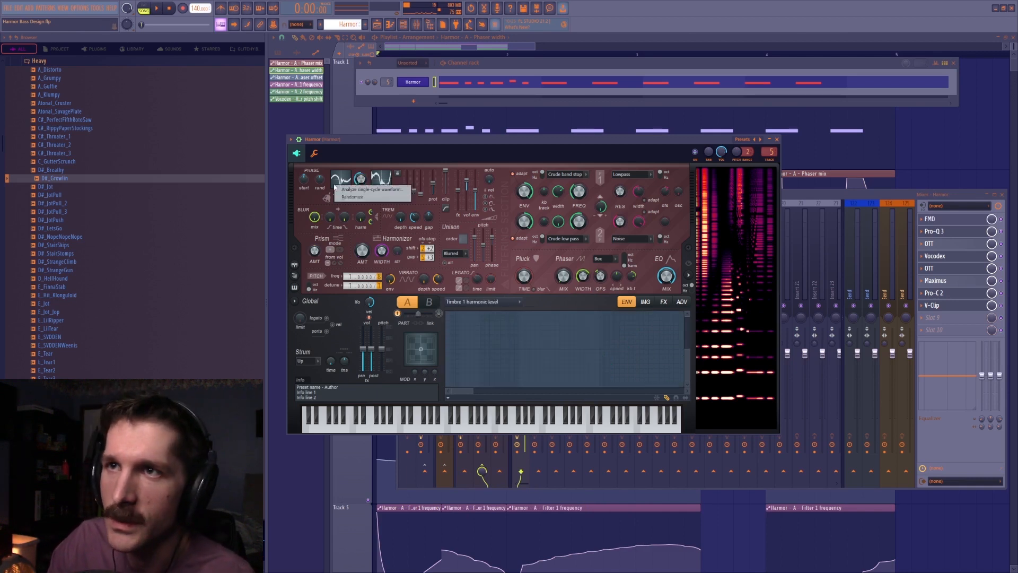
left_click(357, 200)
key("space")
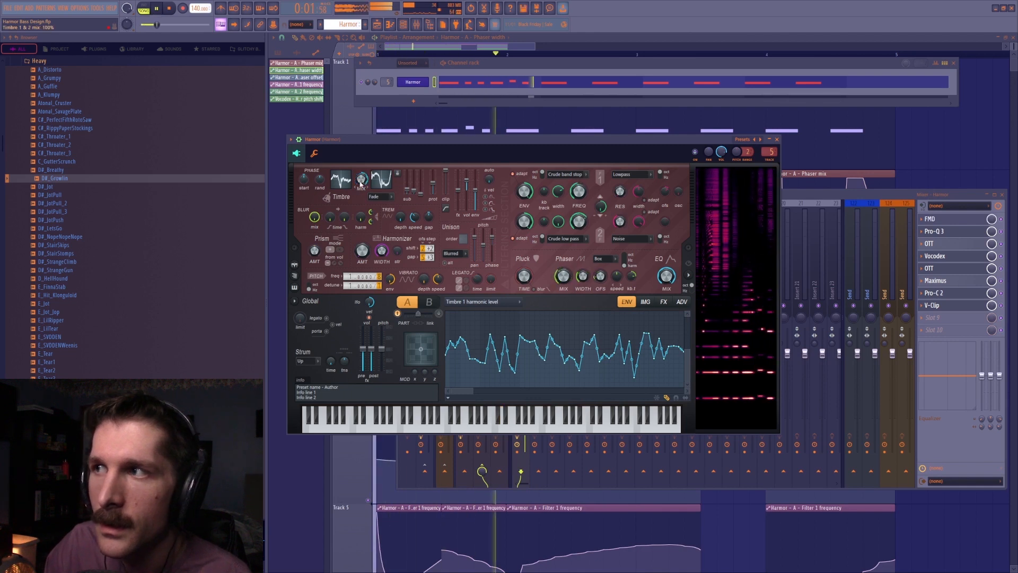
left_click_drag(361, 182, 360, 184)
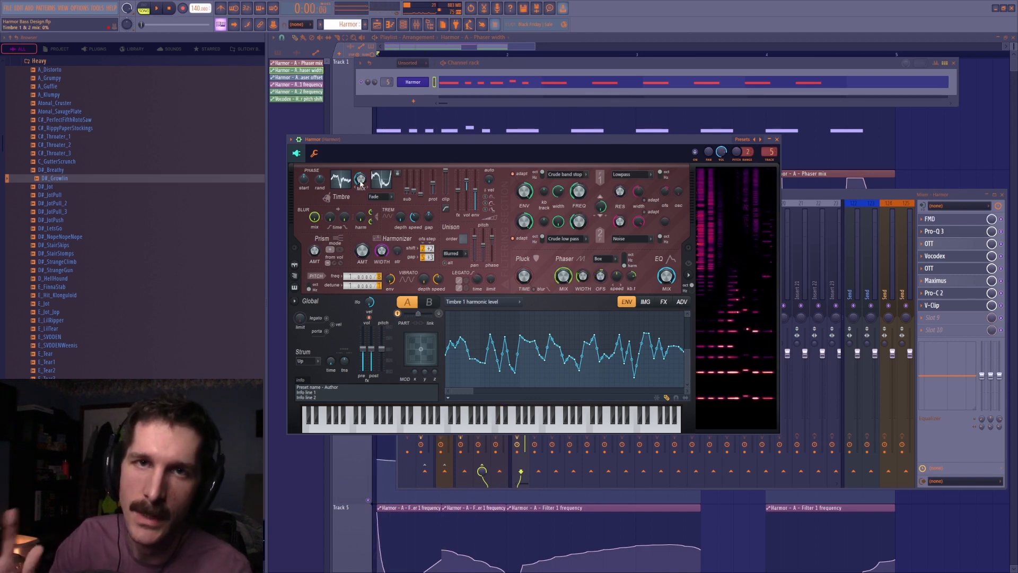